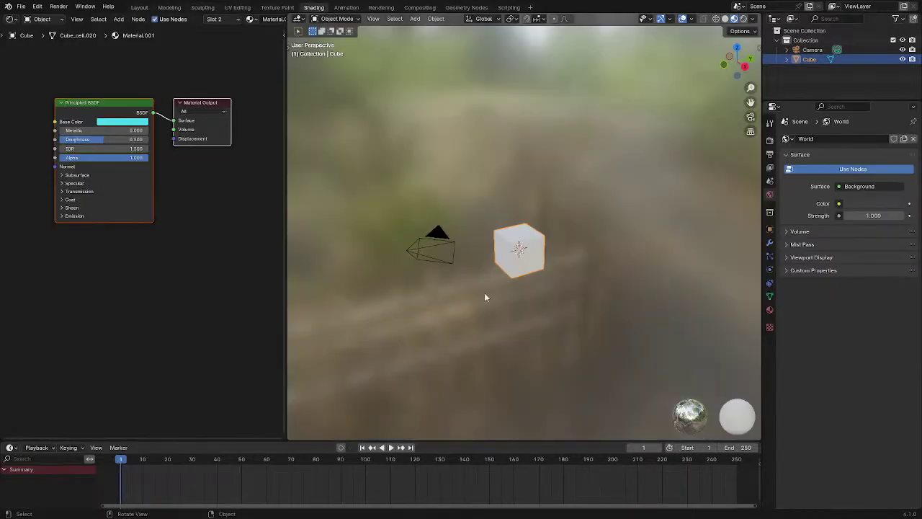
Switch the node editor to the Geometry Node Editor and create a new geometry node tree for the cube
middle_drag(555, 290, 573, 317)
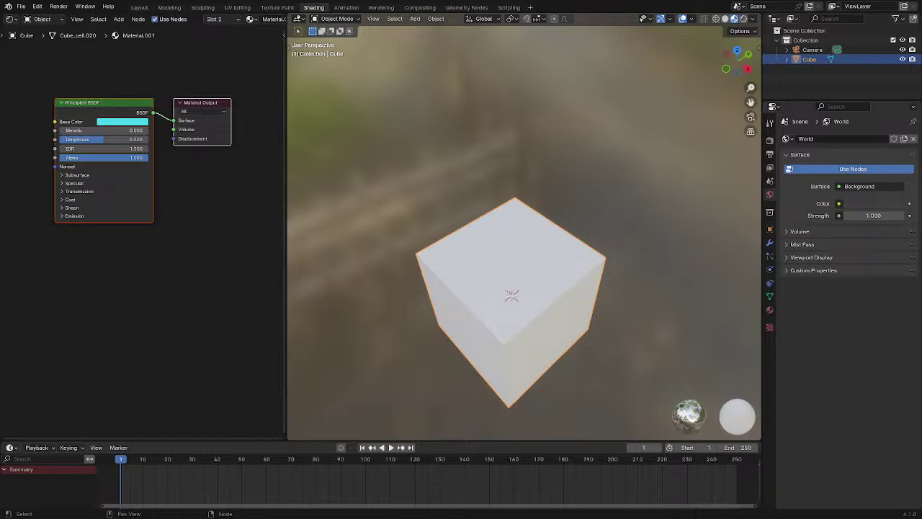
middle_drag(559, 359, 564, 254)
scroll(556, 257, up, 1)
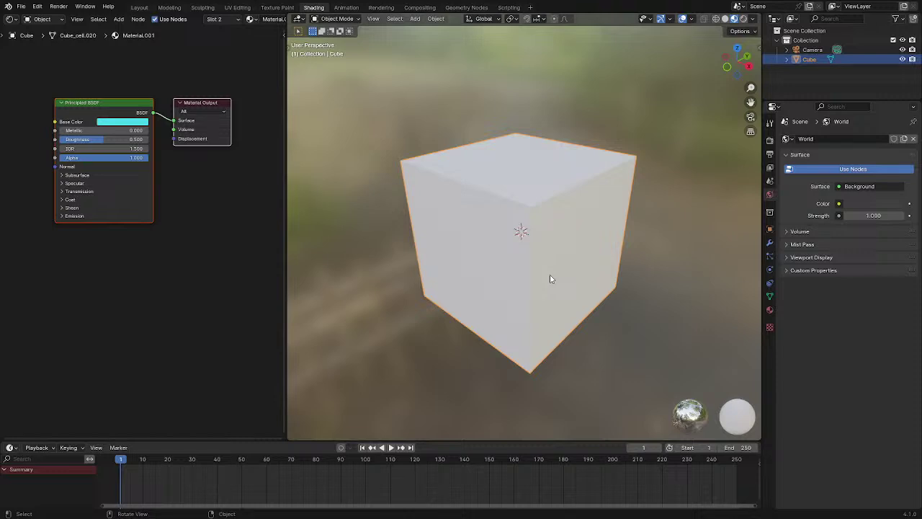
click(11, 19)
click(37, 93)
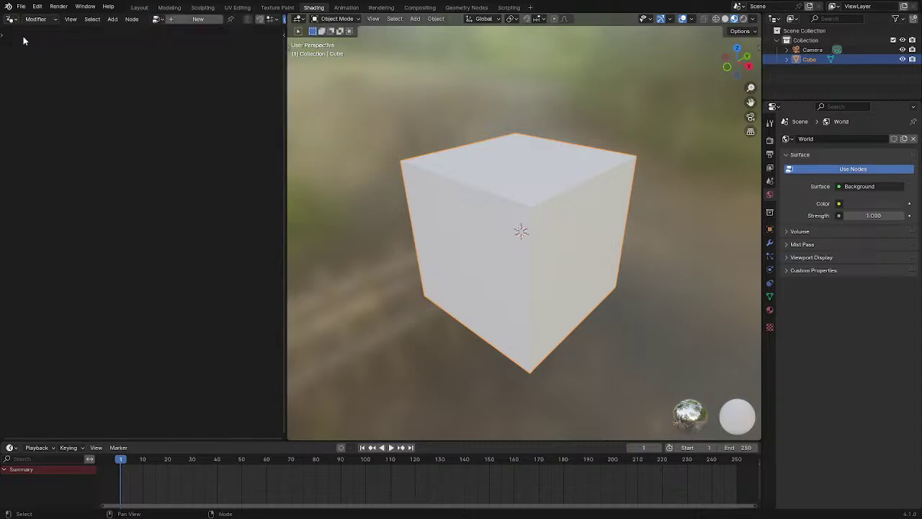
click(198, 18)
key(Tab)
middle_drag(565, 211, 560, 239)
key(g)
right_click(554, 152)
key(Tab)
Insert a Split to Instances node on the geometry link right after the Group Input
middle_drag(84, 236, 113, 222)
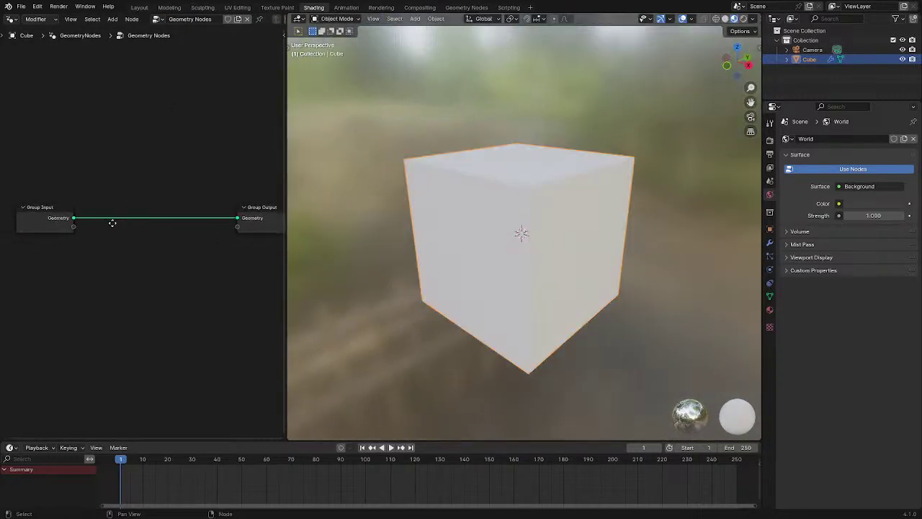
scroll(141, 196, up, 2)
key(shift+a)
click(141, 196)
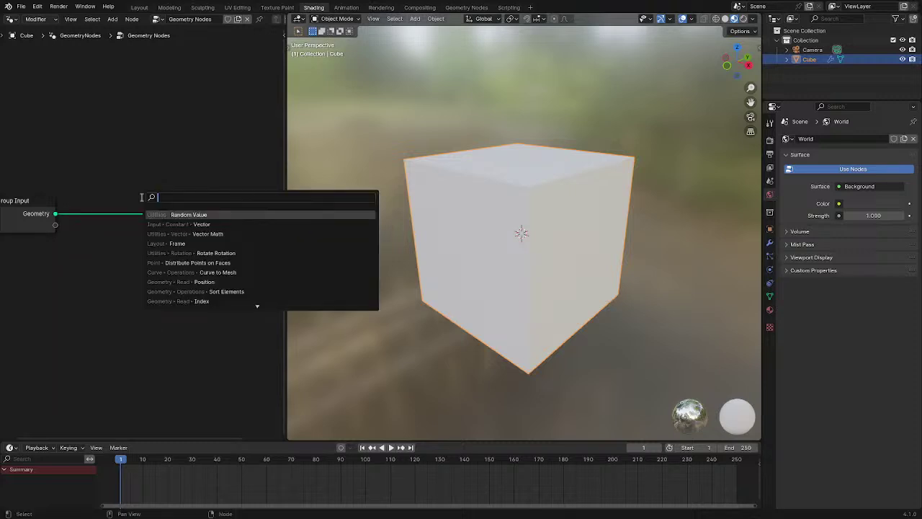
text(split)
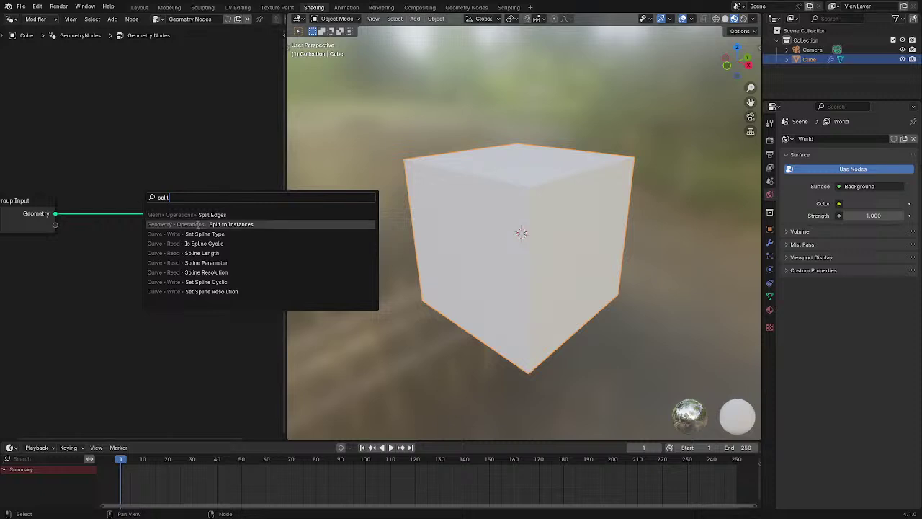
click(200, 224)
click(166, 252)
middle_drag(165, 256, 205, 256)
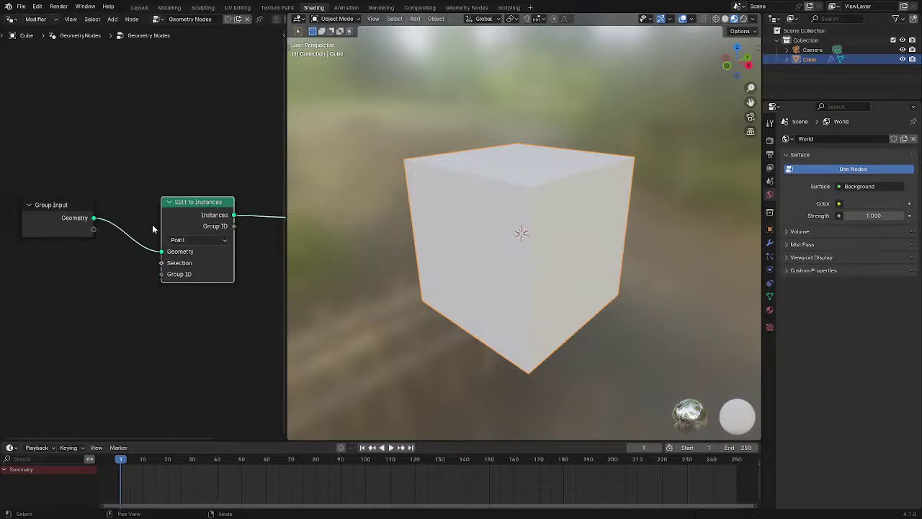
middle_drag(168, 230, 155, 236)
drag(167, 228, 132, 230)
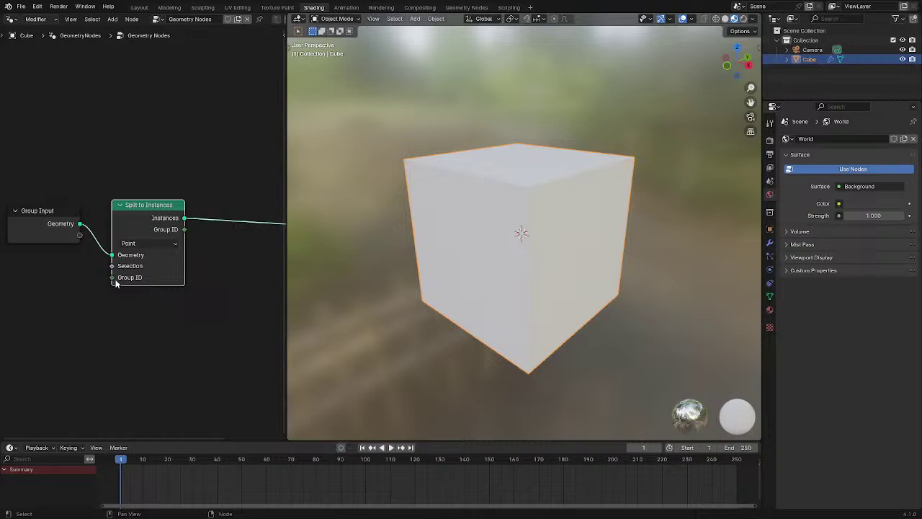
Add a Mesh Island node with its Island Index feeding the Group ID of Split to Instances
drag(112, 277, 82, 302)
text(mesh i)
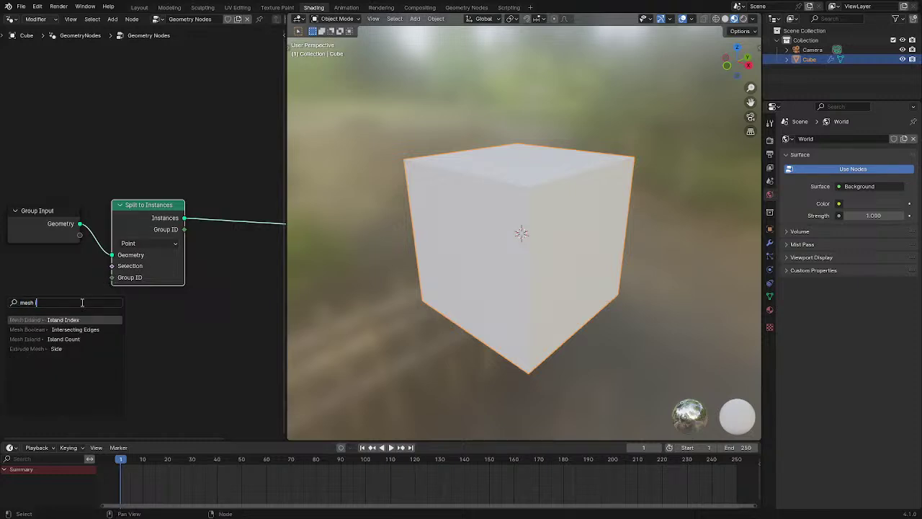
key(Return)
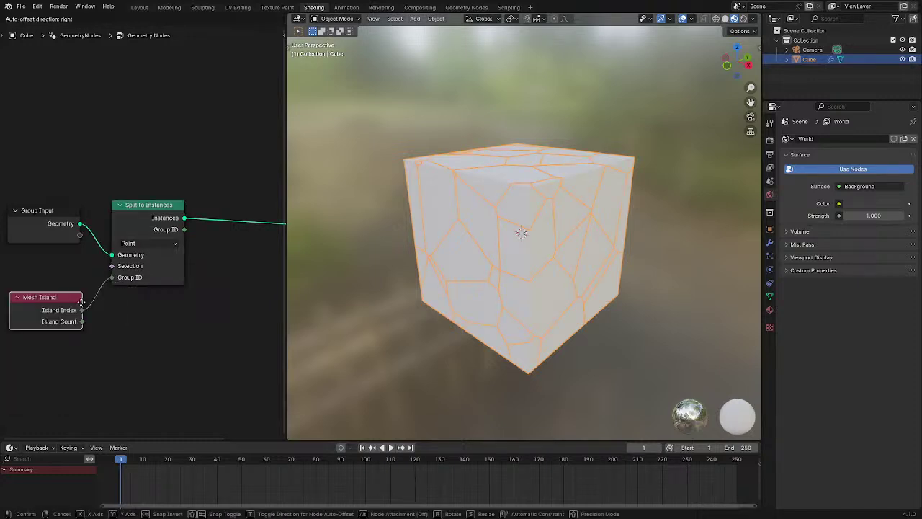
click(87, 278)
Insert a Rotate Instances node between Split to Instances and the Group Output, and set its Y rotation to -48.9°
middle_drag(214, 183, 136, 204)
key(shift+a)
click(147, 204)
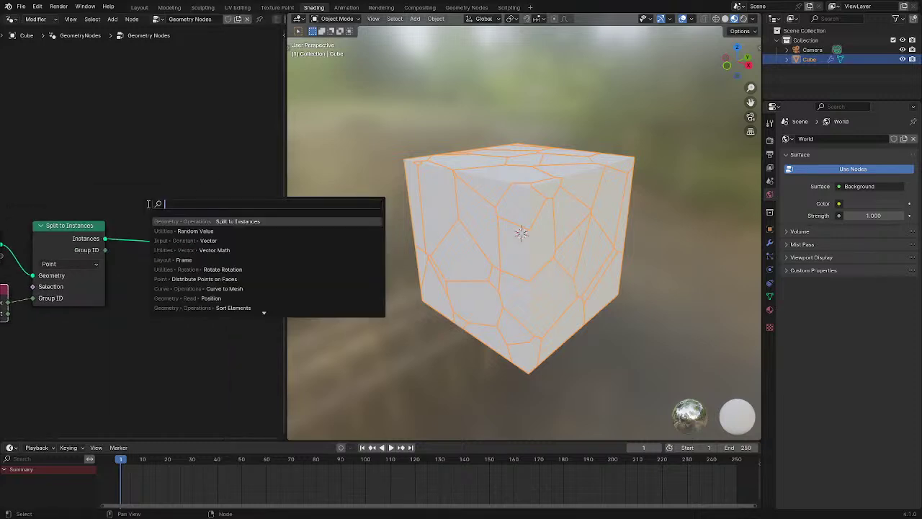
text(rota)
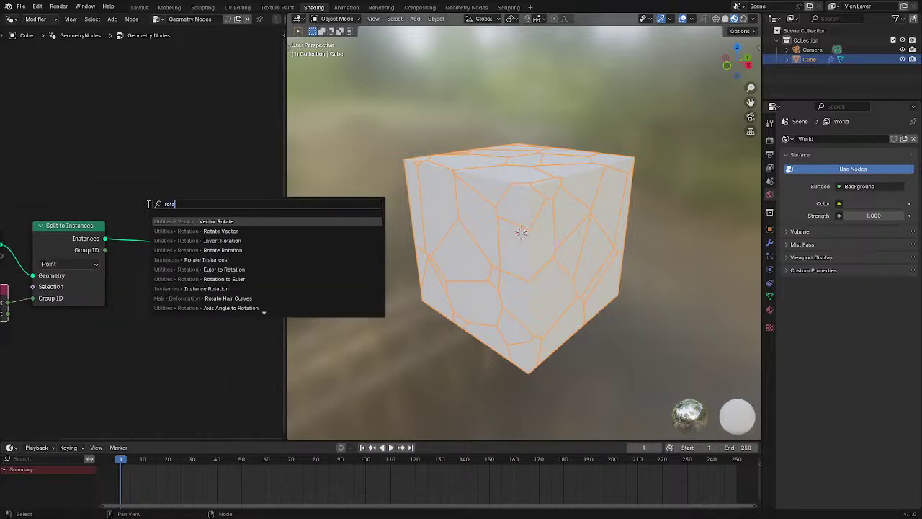
key(Down)
key(Down)
key(Down)
key(Down)
key(Return)
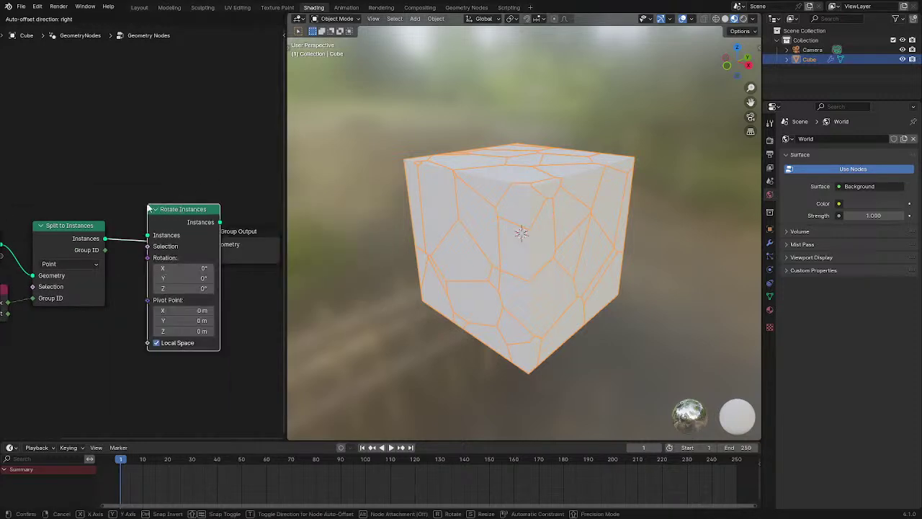
click(147, 203)
mouse_move(184, 278)
mouse_down()
mouse_move(154, 278)
mouse_move(166, 278)
mouse_up()
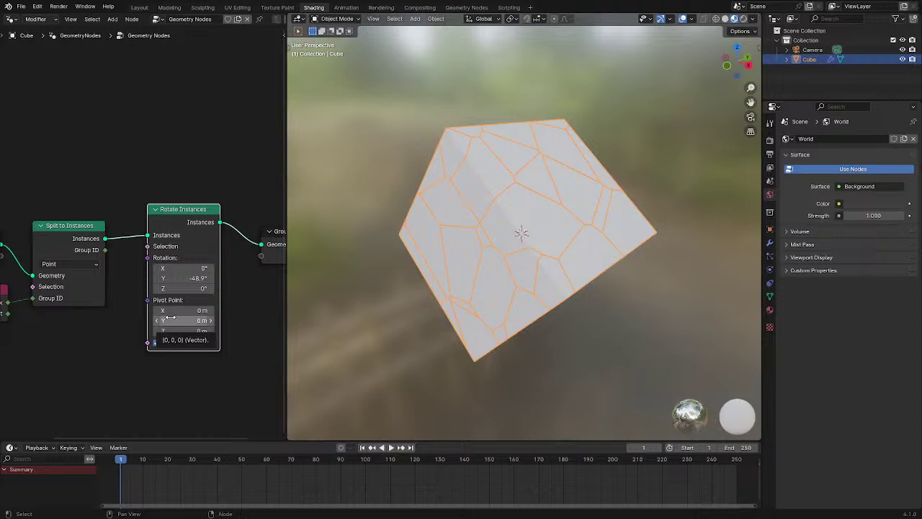
Move the Group Input, Split to Instances and Mesh Island nodes away from Rotate Instances to make room between them
middle_drag(110, 271, 223, 278)
scroll(141, 228, down, 3)
drag(52, 200, 198, 330)
key(g)
click(149, 328)
key(g)
click(72, 321)
middle_drag(13, 302, 82, 314)
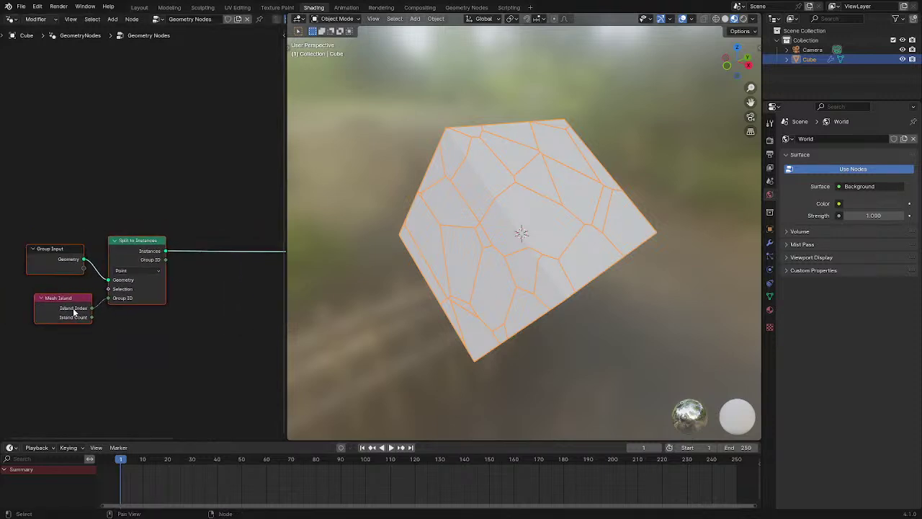
key(g)
click(148, 324)
key(ctrl+space)
drag(200, 233, 564, 478)
key(g)
click(408, 453)
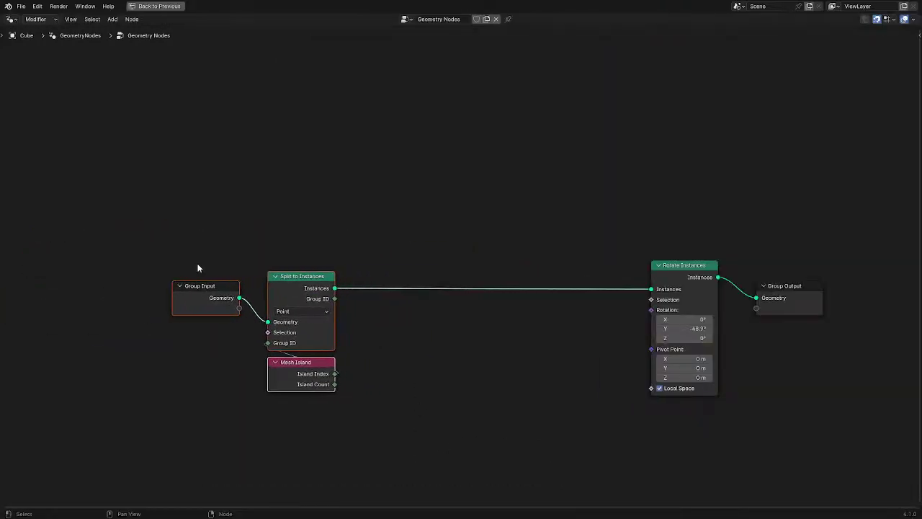
key(g)
click(334, 322)
key(ctrl+space)
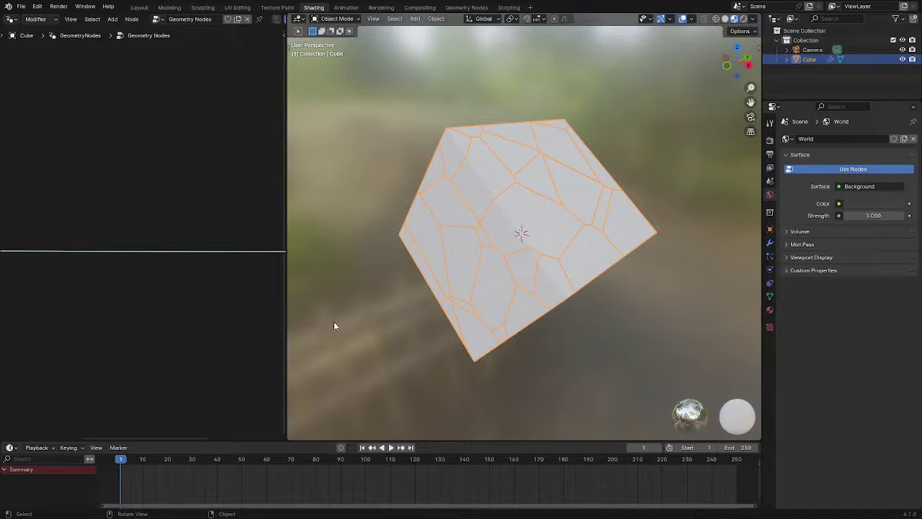
middle_drag(124, 285, 186, 313)
key(ctrl+space)
scroll(371, 208, up, 2)
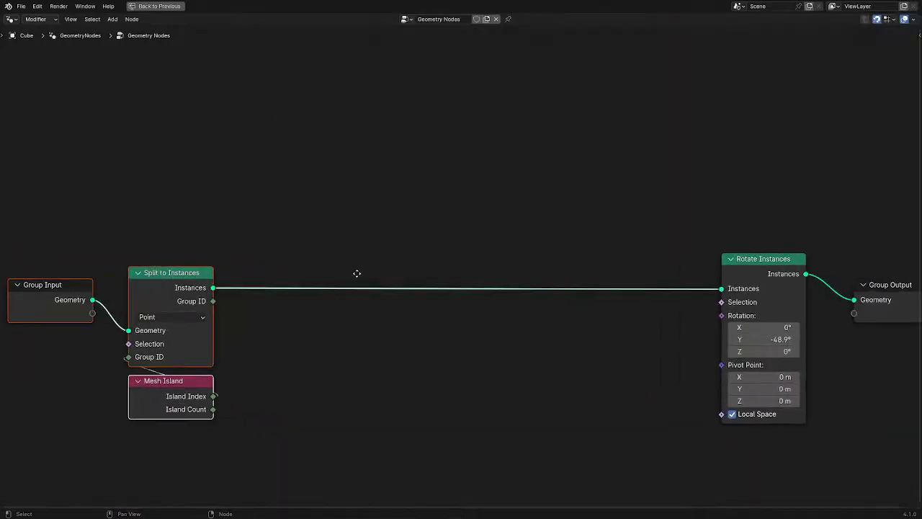
scroll(342, 243, up, 1)
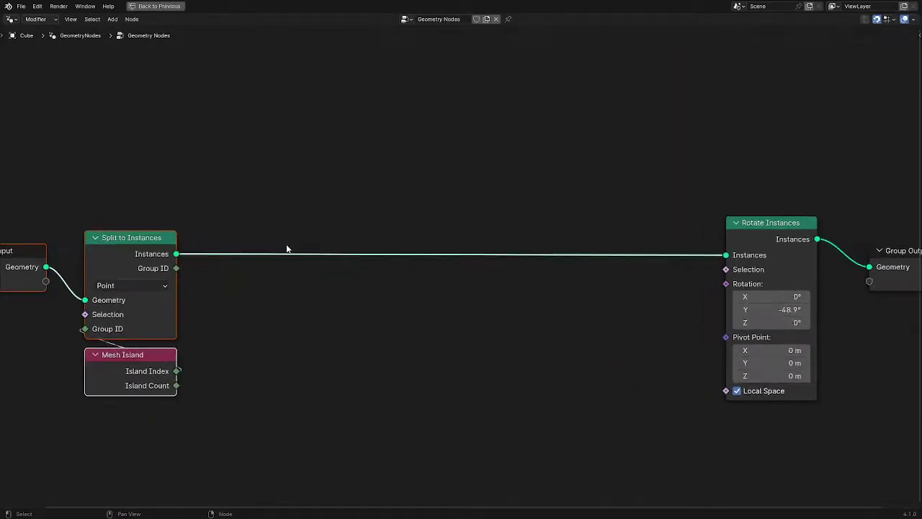
drag(177, 253, 366, 371)
right_click(366, 371)
key(shift+a)
key(Escape)
Add a Bounding Box node fed by the Instances output of Split to Instances
drag(176, 254, 374, 341)
text(bound)
key(Return)
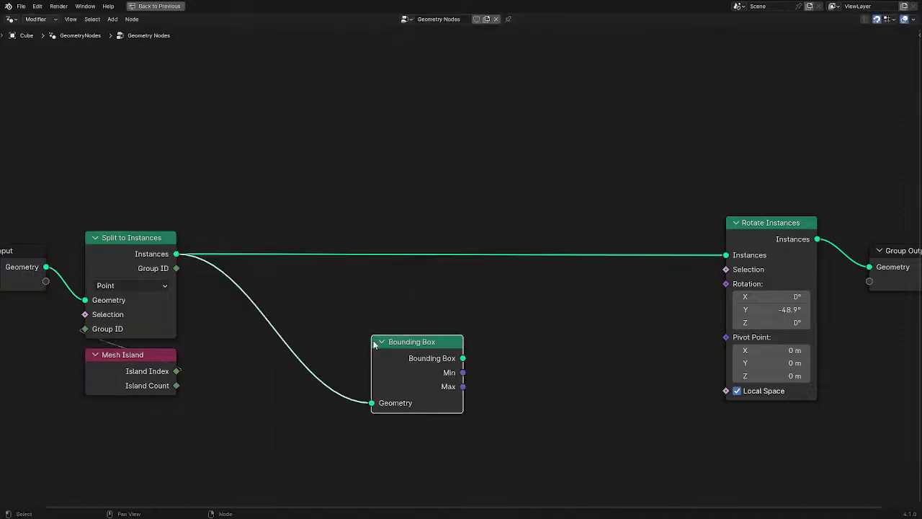
Preview the Bounding Box node's output in the 3D view and place the node closer to Split to Instances
key(ctrl+space)
middle_drag(95, 275, 255, 273)
alt+shift+click(52, 224)
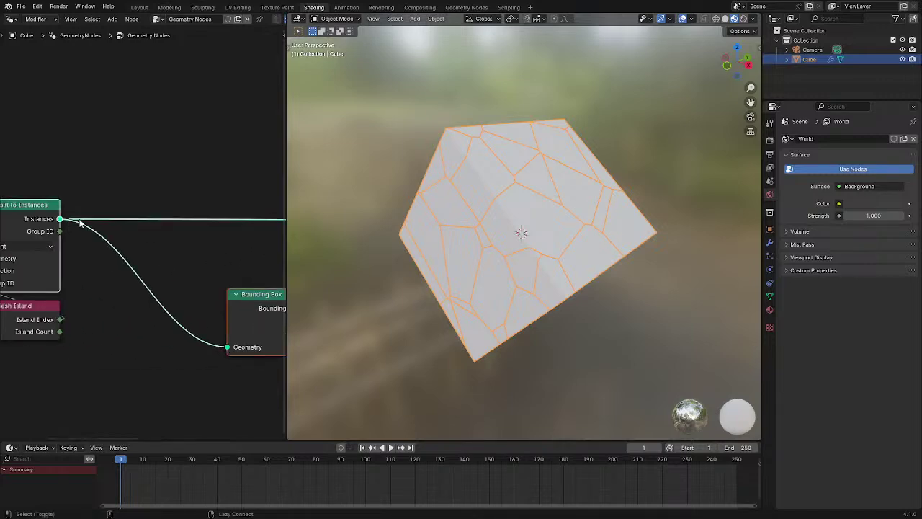
ctrl+shift+click(251, 314)
drag(258, 310, 190, 310)
middle_drag(557, 278, 553, 293)
key(z)
key(z)
scroll(577, 329, up, 2)
middle_drag(577, 330, 570, 321)
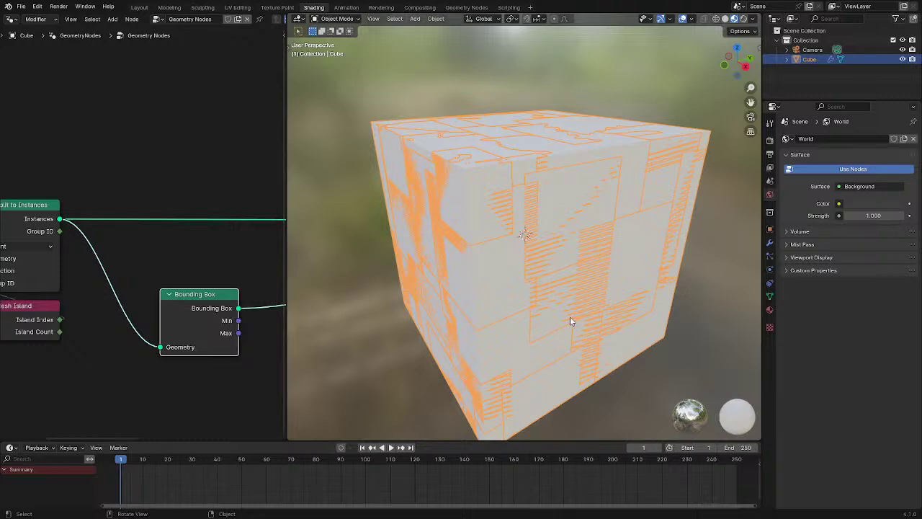
Shift the Group Input, Split to Instances, Mesh Island and Bounding Box nodes together, farther away from Rotate Instances
scroll(113, 270, down, 3)
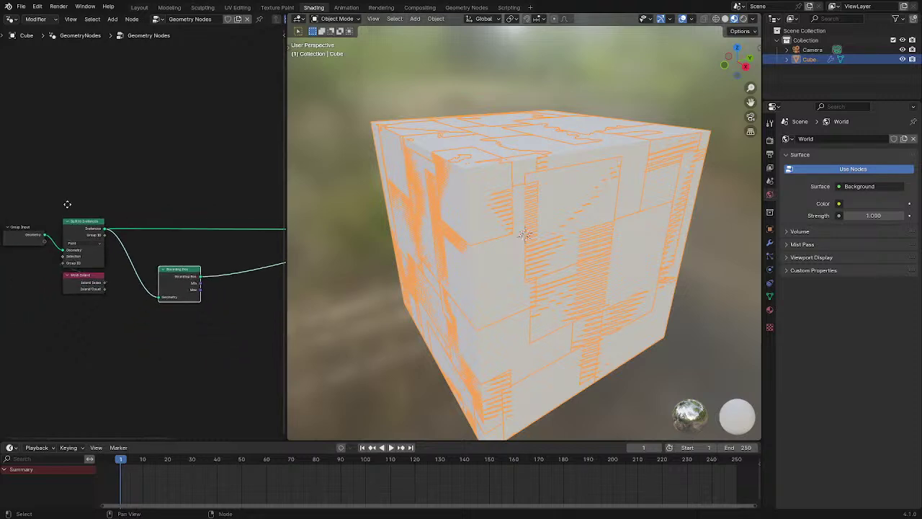
middle_drag(8, 189, 56, 186)
drag(56, 186, 228, 332)
key(g)
key(x)
click(135, 325)
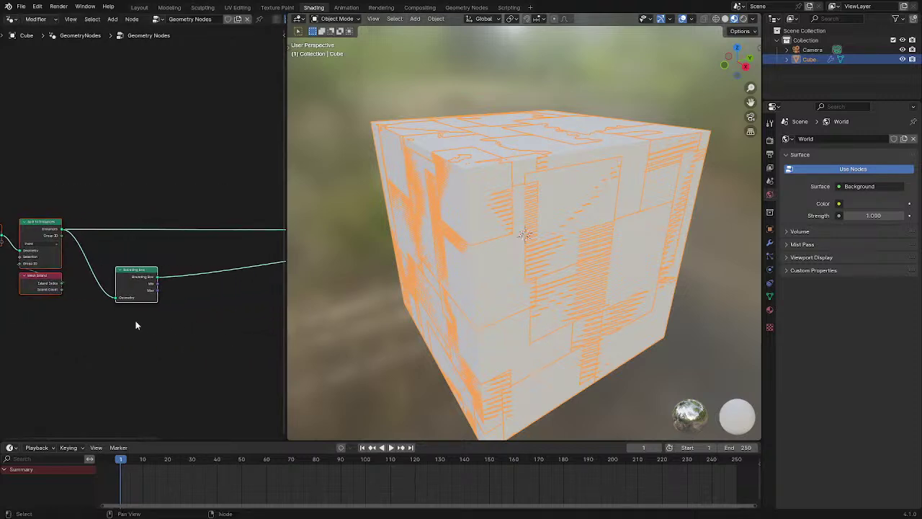
scroll(136, 317, up, 6)
key(g)
click(90, 288)
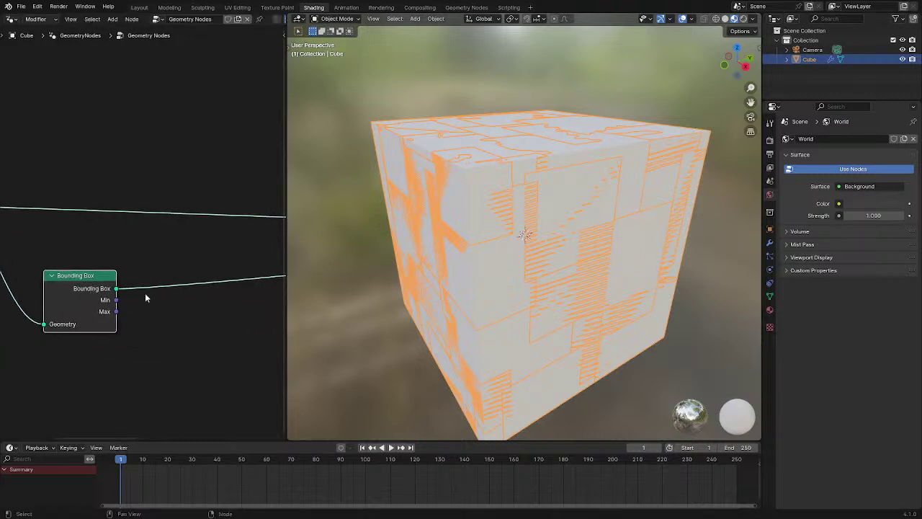
Inspect the values of the Bounding Box node's Min and Max outputs
middle_drag(144, 292, 168, 247)
scroll(168, 246, up, 3)
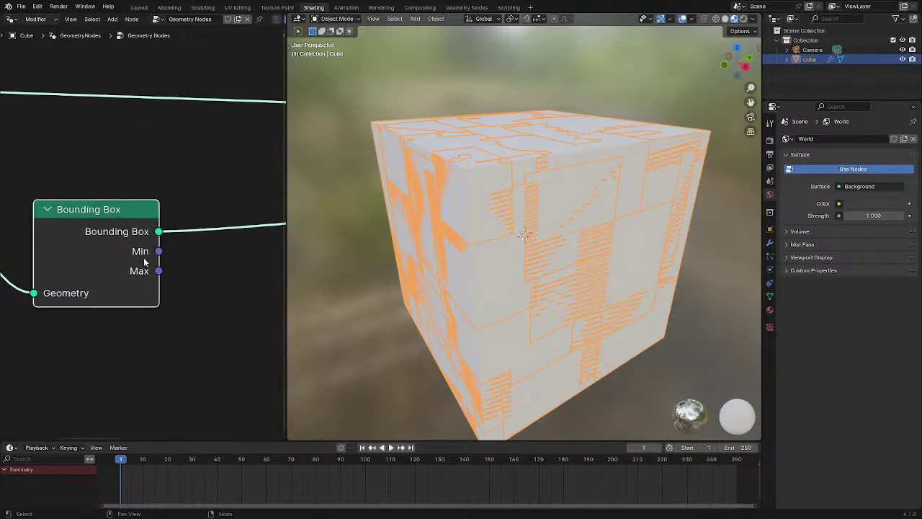
mouse_move(140, 271)
drag(35, 139, 161, 322)
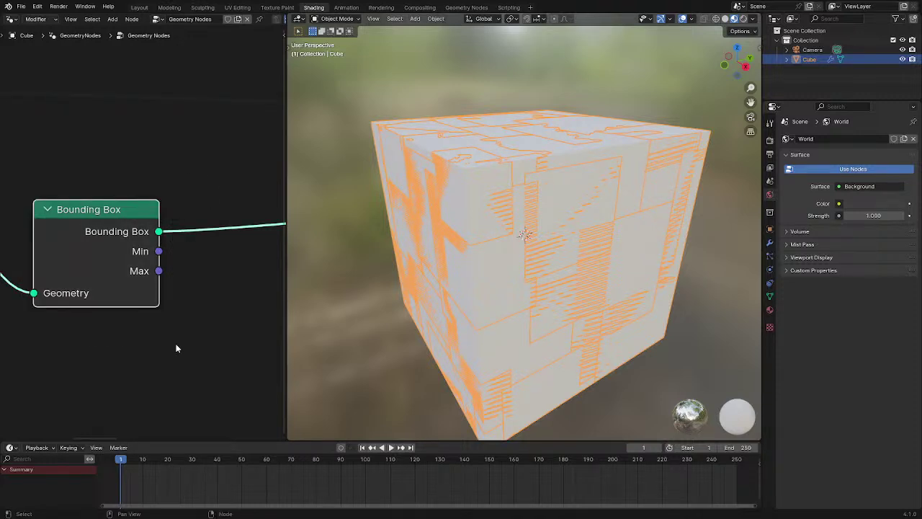
scroll(148, 259, up, 1)
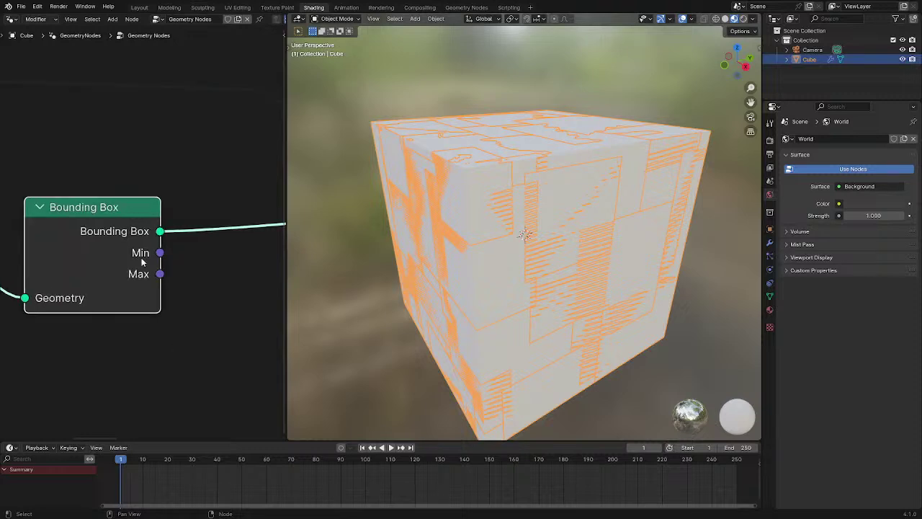
mouse_move(161, 254)
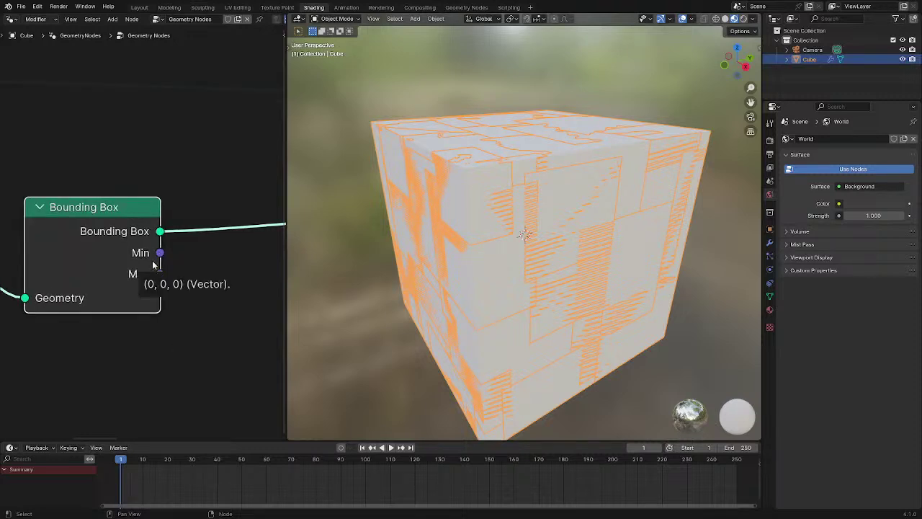
mouse_move(161, 274)
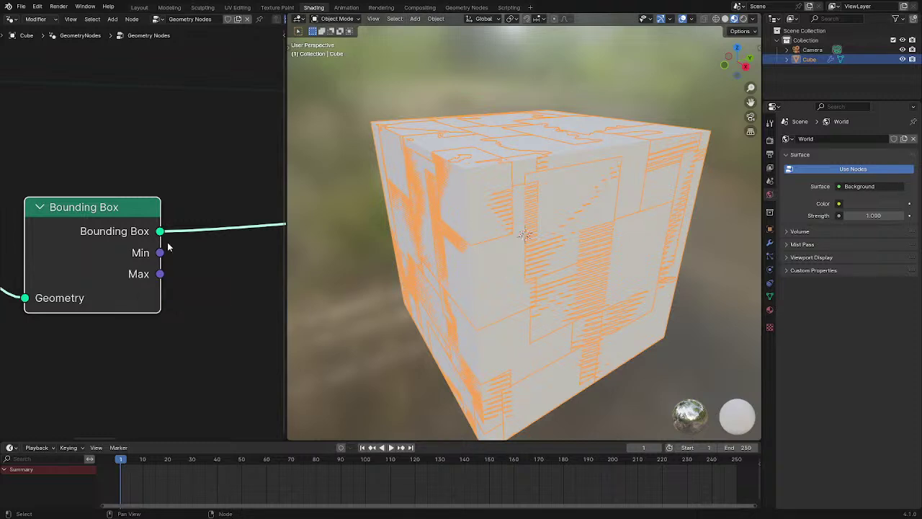
Add an Evaluate at Index node just below and beside the Bounding Box node
scroll(166, 278, down, 2)
middle_drag(168, 276, 126, 265)
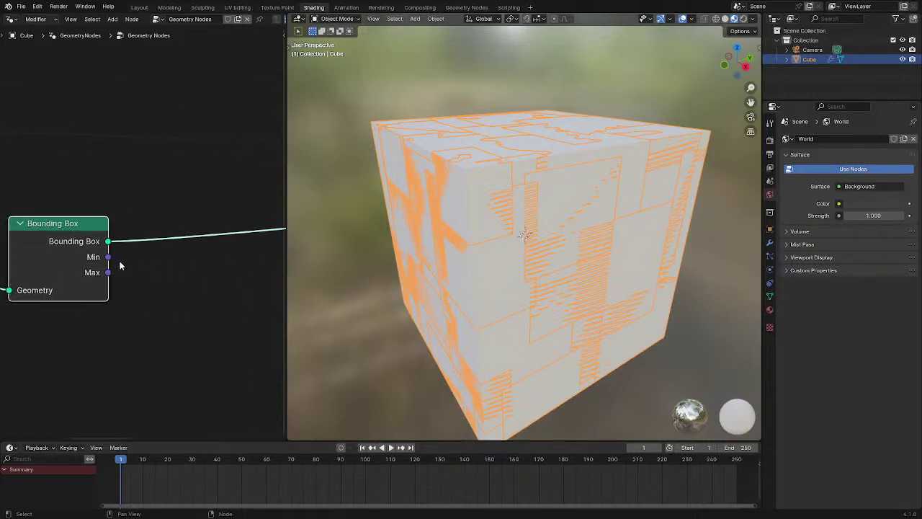
drag(108, 241, 170, 313)
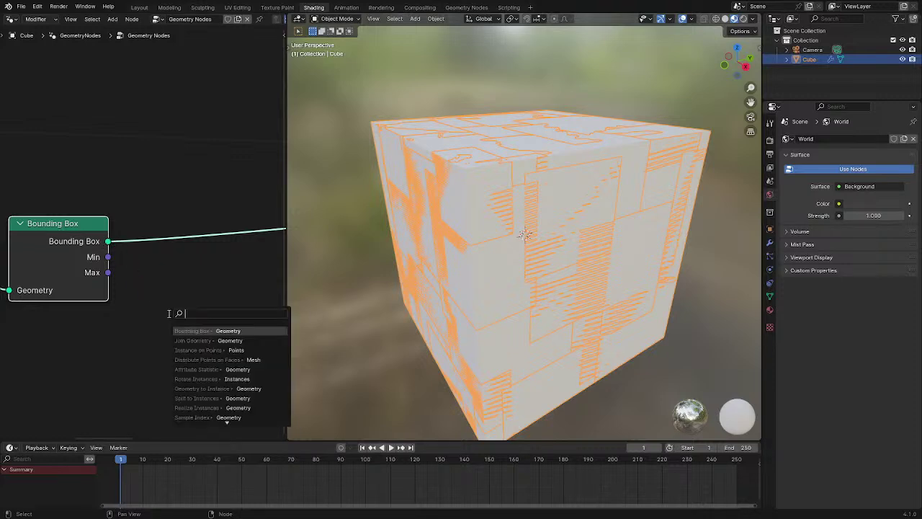
key(shift+a)
click(140, 306)
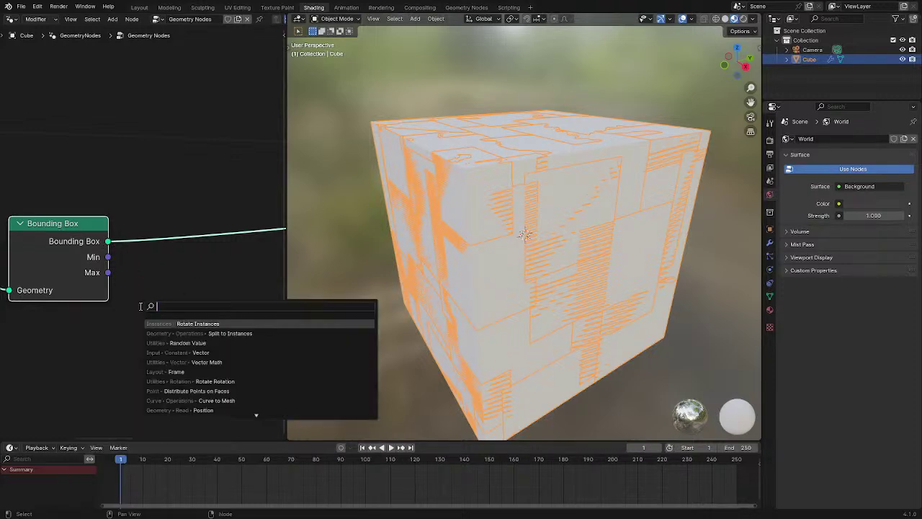
text(evf)
key(ctrl+a)
text(ev)
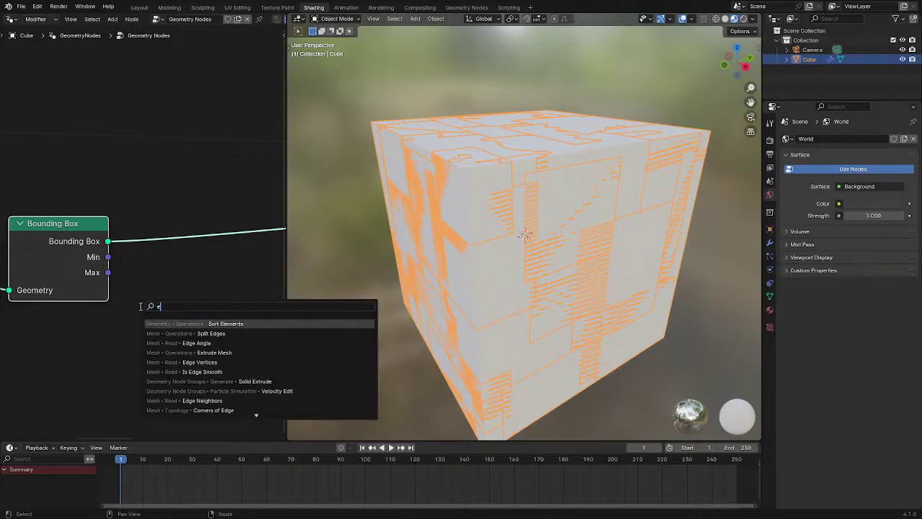
key(Return)
click(141, 310)
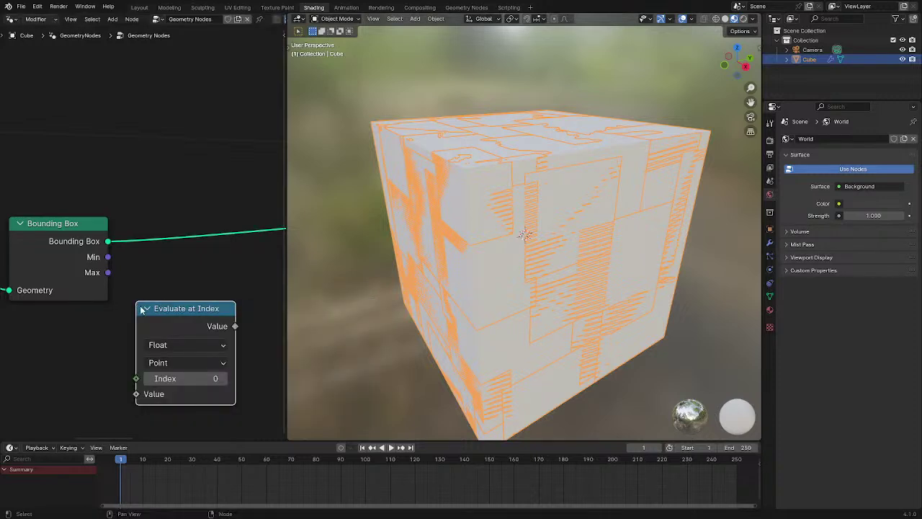
Set the Evaluate at Index node's data type to Vector and feed its Value input from a new Position node
click(183, 345)
click(172, 412)
drag(136, 394, 54, 412)
text(pos)
key(Return)
click(55, 414)
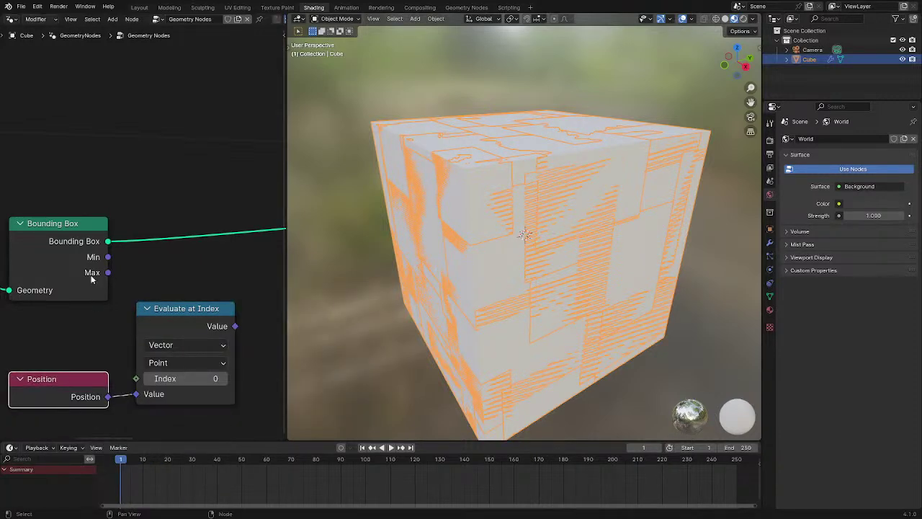
Preview the Evaluate at Index value on the Bounding Box geometry through a Viewer node and inspect the cube's coloring from several angles
ctrl+shift+click(84, 247)
ctrl+shift+click(200, 322)
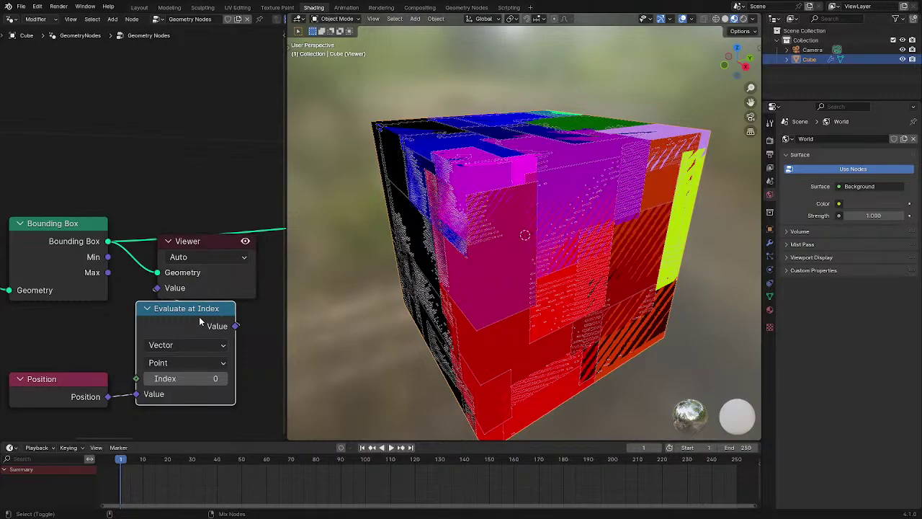
click(204, 260)
key(Escape)
drag(196, 309, 195, 338)
scroll(475, 305, down, 1)
middle_drag(474, 304, 478, 331)
middle_drag(502, 255, 477, 157)
scroll(143, 283, down, 2)
middle_drag(142, 283, 209, 283)
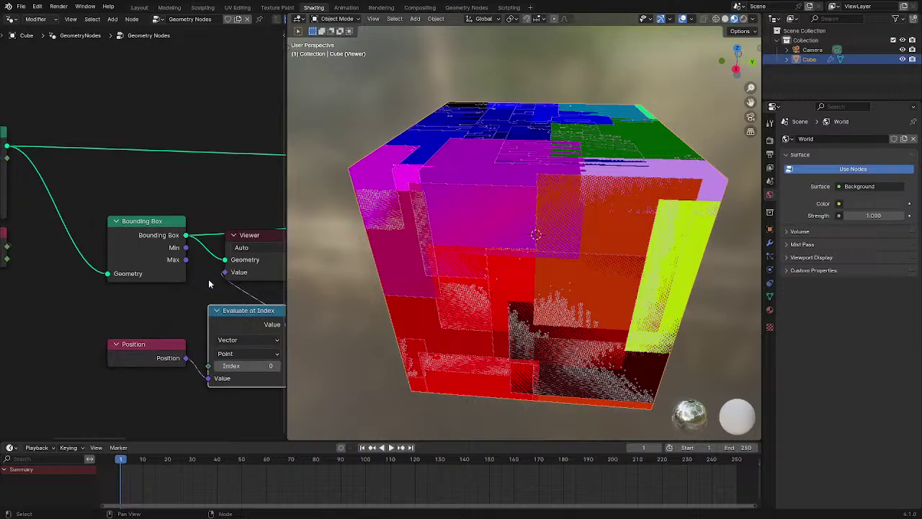
middle_drag(468, 272, 490, 274)
Set the Evaluate at Index node's index to 7 and inspect the previewed coloring on the cube
click(217, 366)
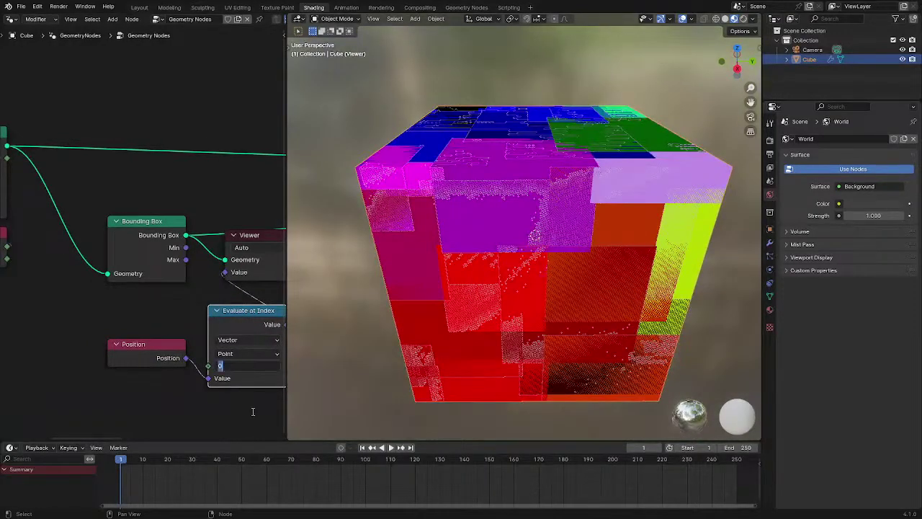
text(7)
key(Return)
middle_drag(433, 319, 490, 260)
Move the Position and Evaluate at Index nodes below the Bounding Box node and delete the Viewer node
drag(148, 308, 239, 381)
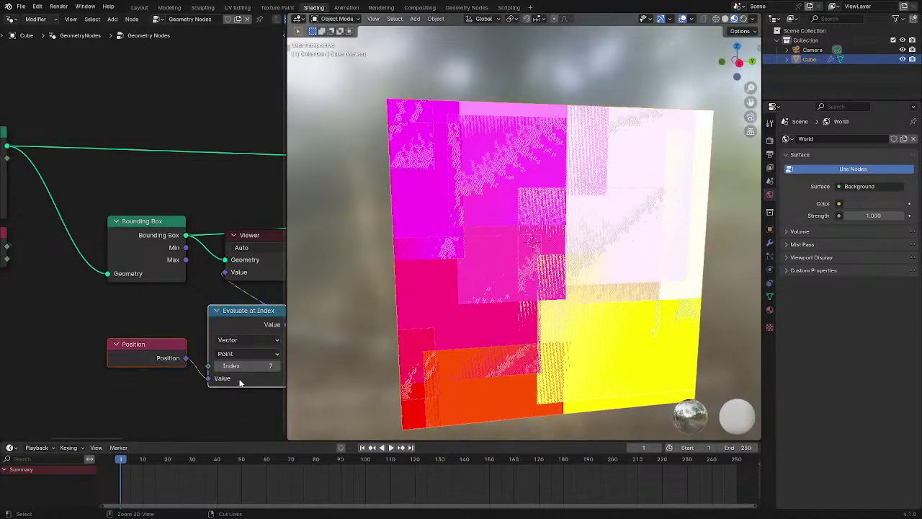
key(ctrl+space)
key(g)
click(513, 359)
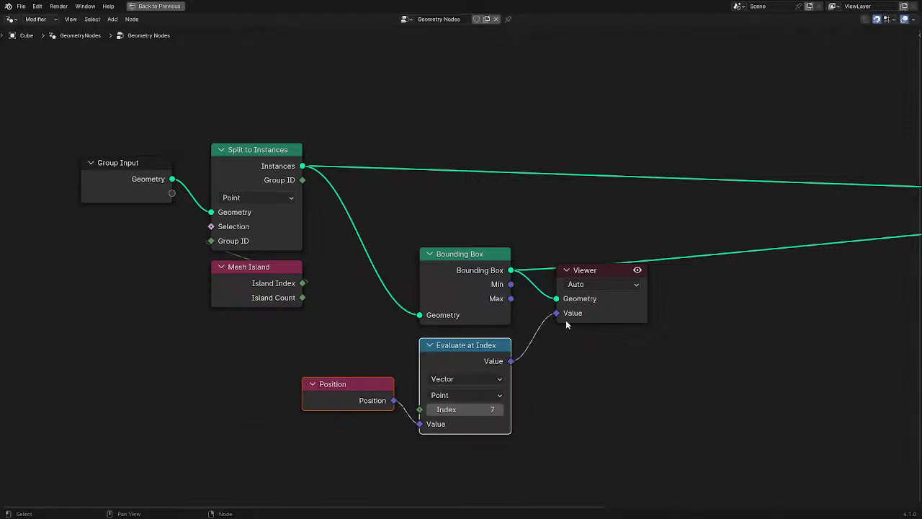
click(562, 321)
key(x)
drag(484, 402, 490, 422)
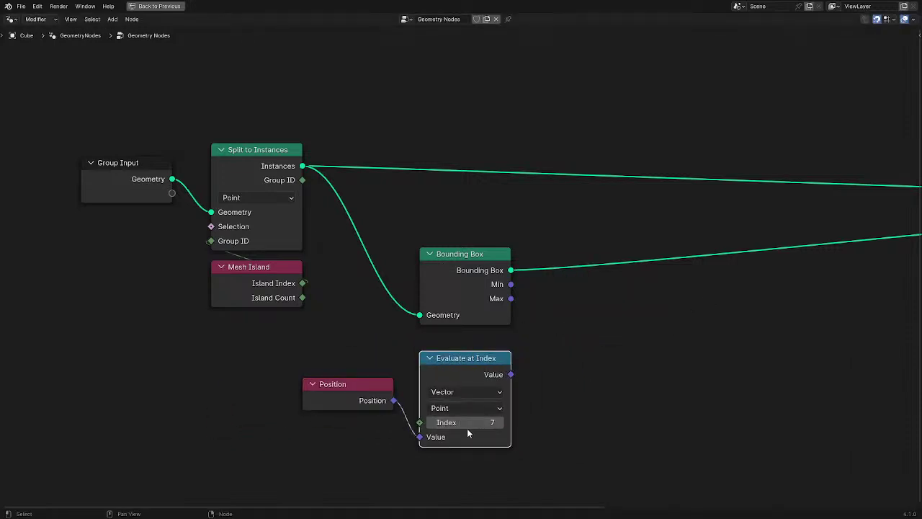
Set the Evaluate at Index node's index to 0
click(465, 425)
text(0)
key(Return)
Insert a Vector Capture Attribute node after the Bounding Box output and feed its Value from Evaluate at Index
middle_drag(502, 245, 325, 277)
key(shift+a)
text(cap)
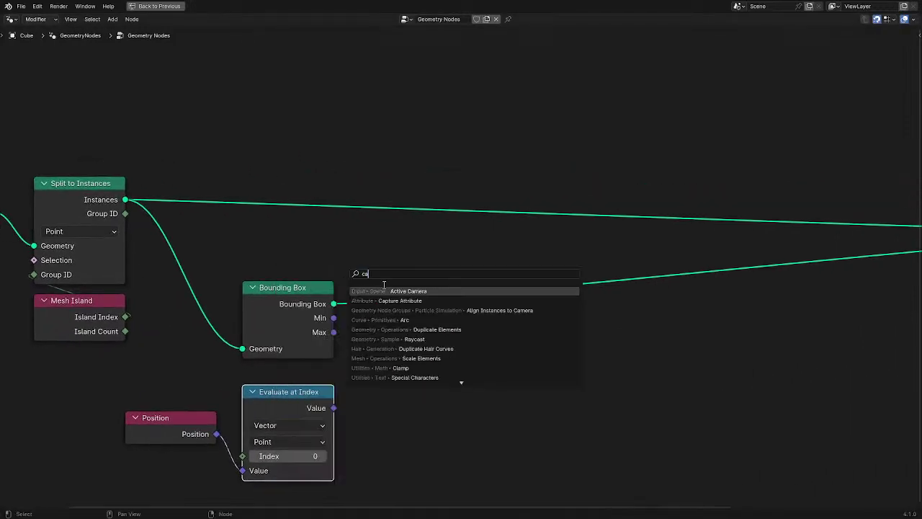
key(Return)
click(442, 364)
click(443, 349)
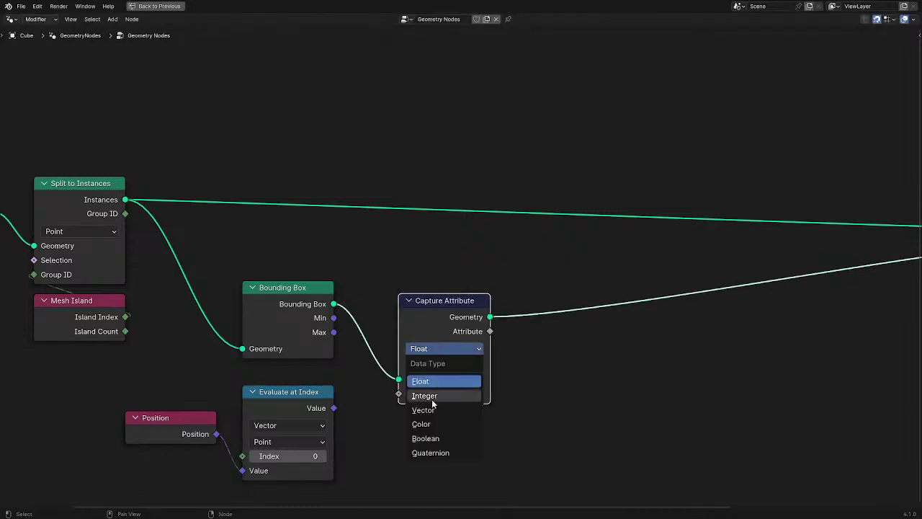
click(429, 409)
drag(333, 408, 400, 396)
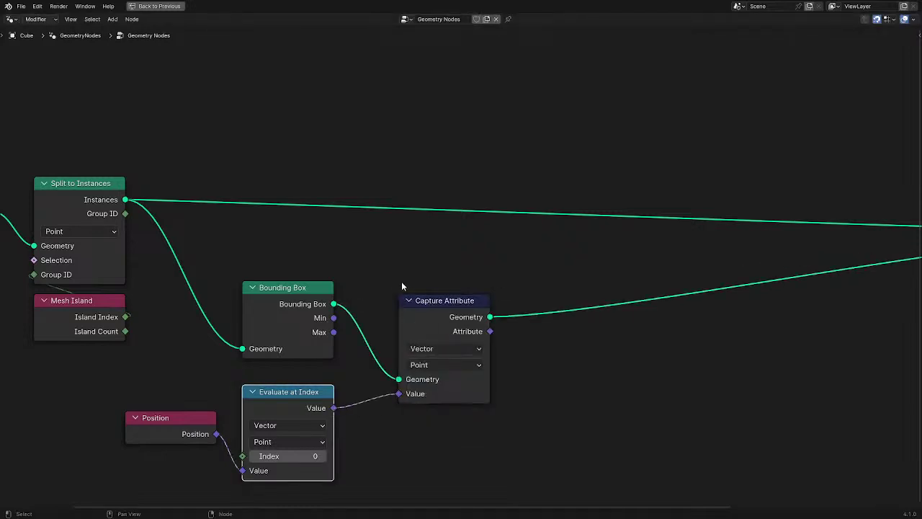
Collapse the Capture Attribute node and place a linked duplicate of it just below
click(409, 300)
drag(414, 303, 388, 291)
key(ctrl+shift+d)
click(438, 334)
Duplicate the Evaluate at Index node with its Position link and set the copy's index to 7 for the second Capture Attribute
click(258, 403)
key(ctrl+shift+d)
click(280, 329)
click(299, 383)
text(7)
key(Return)
Arrange the two collapsed Capture Attribute nodes in a staggered stack beside the Bounding Box node
drag(344, 336, 422, 160)
drag(423, 156, 430, 149)
middle_drag(420, 180, 322, 349)
drag(322, 278, 322, 291)
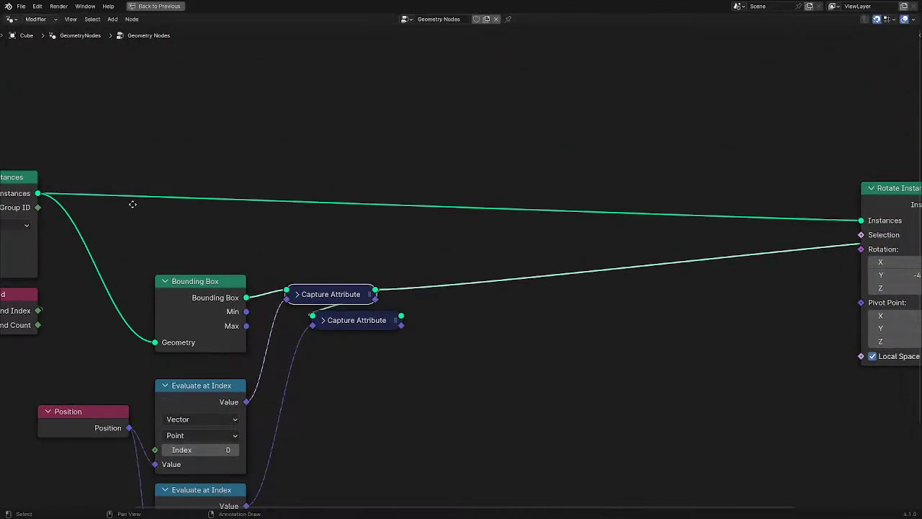
Examine the links between the Split to Instances, Bounding Box, Capture Attribute and Rotate Instances nodes, and the resulting cube
middle_drag(132, 202, 273, 188)
middle_drag(478, 331, 211, 282)
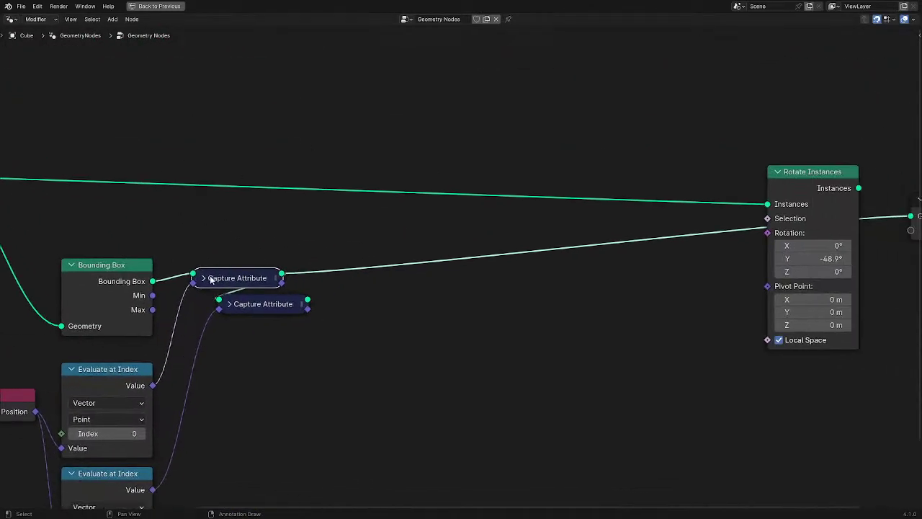
middle_drag(338, 285, 368, 315)
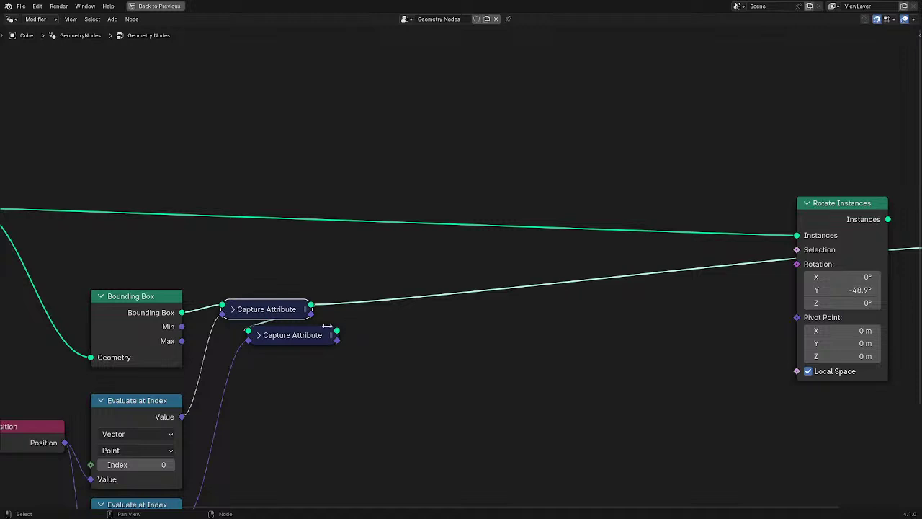
drag(337, 330, 343, 328)
click(341, 312)
middle_drag(211, 293, 332, 274)
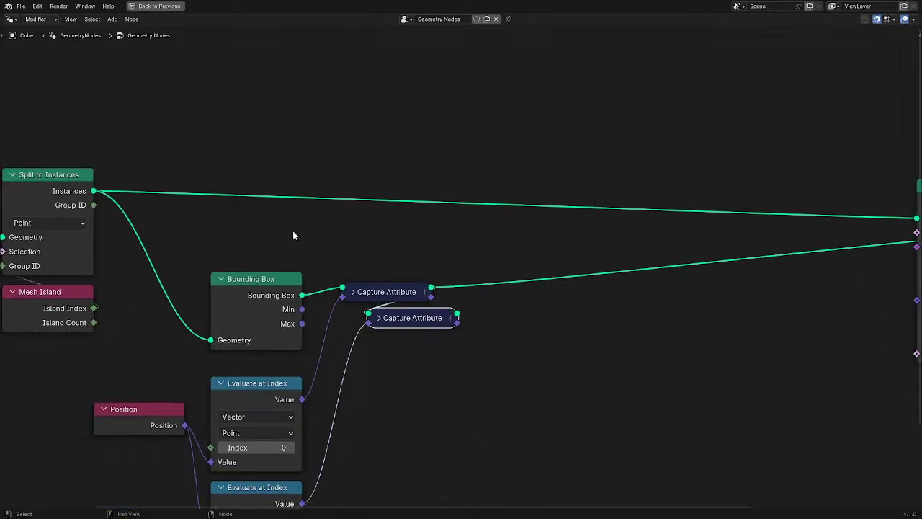
key(ctrl+space)
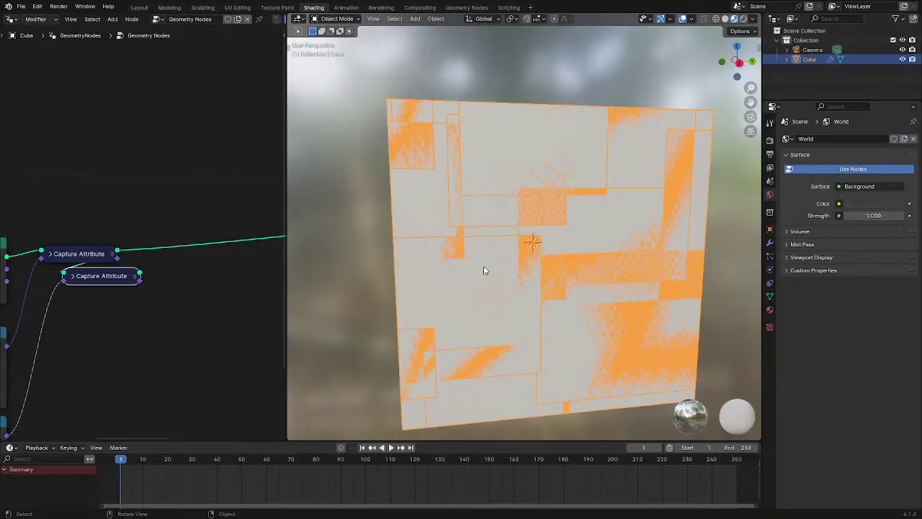
middle_drag(138, 243, 190, 256)
middle_drag(313, 206, 590, 208)
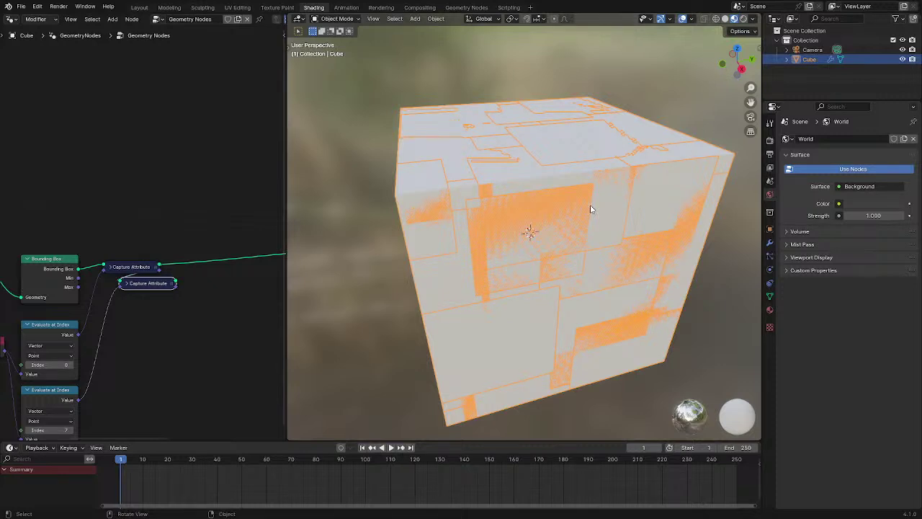
Add a Delete Geometry node fed by the second Capture Attribute's geometry output
key(ctrl+space)
scroll(421, 278, up, 3)
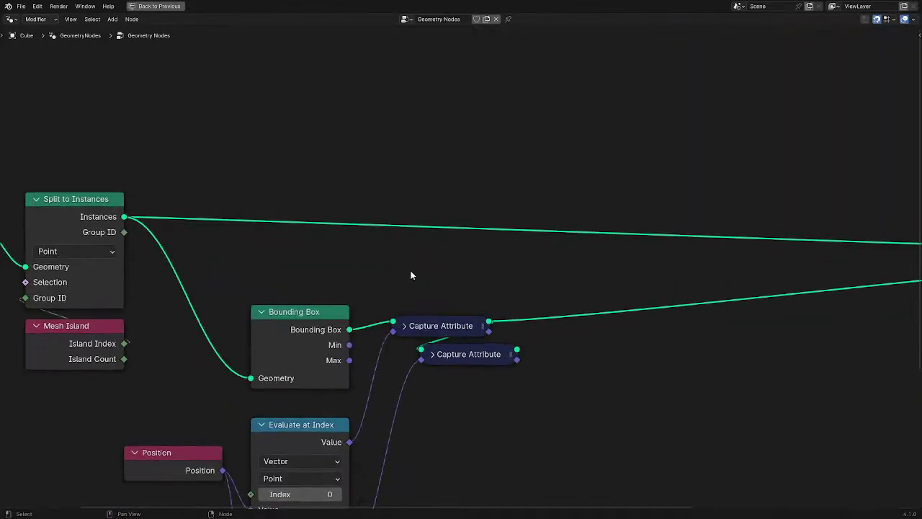
middle_drag(570, 294, 425, 269)
drag(371, 325, 476, 324)
text(de)
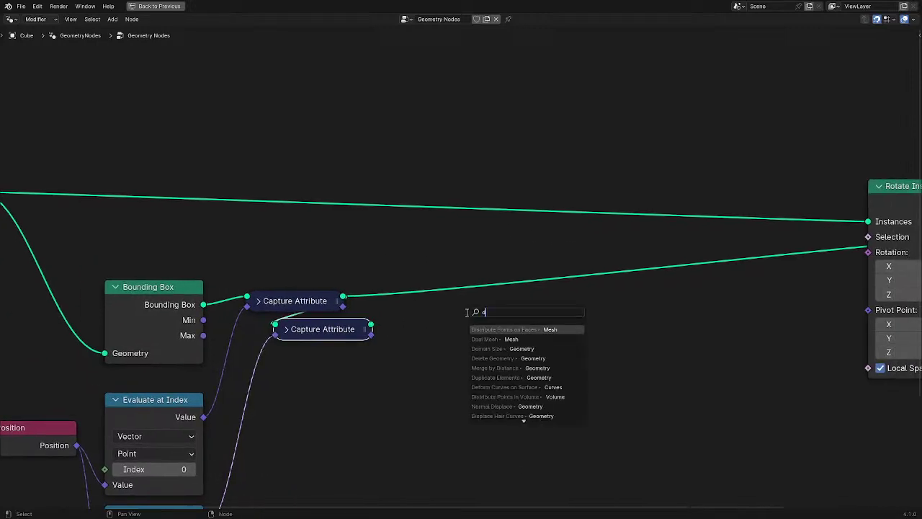
click(486, 328)
click(486, 328)
middle_drag(456, 345, 434, 300)
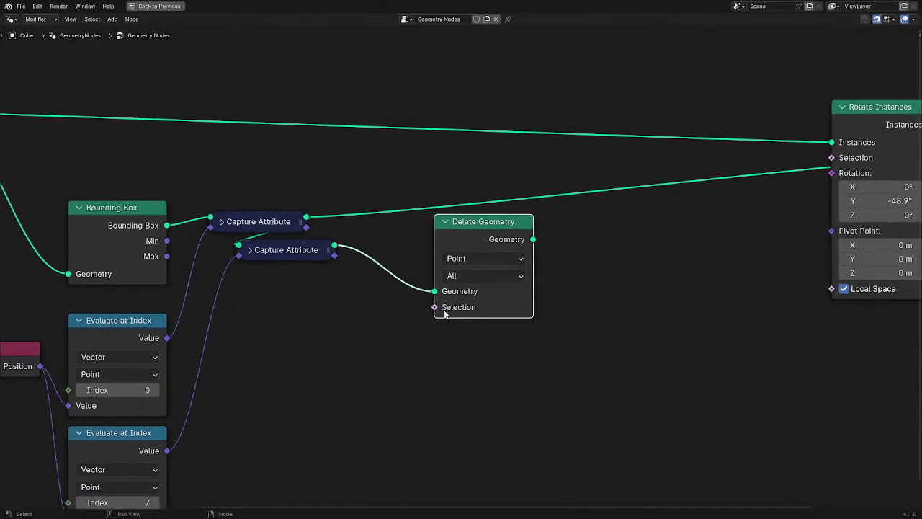
Add an Index node and connect it to the Delete Geometry node's Selection input
drag(435, 307, 374, 378)
text(in)
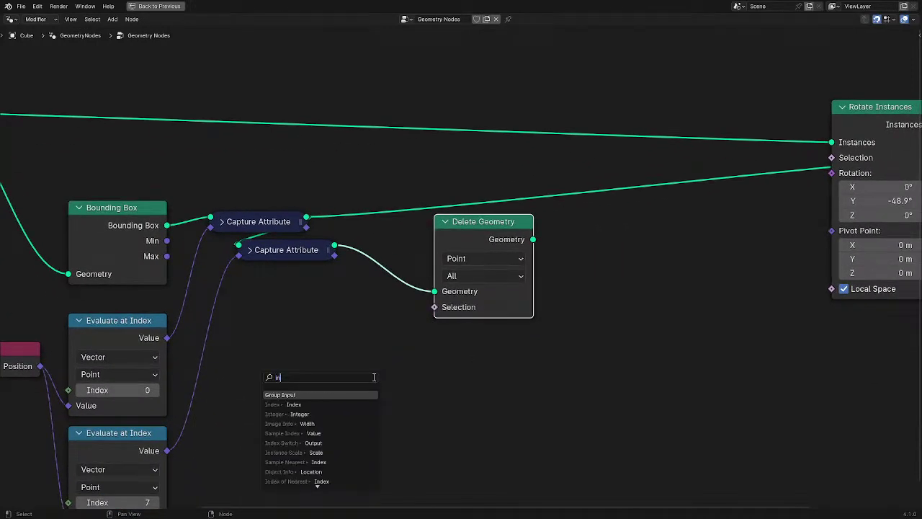
key(Down)
key(Return)
click(375, 380)
Connect the Delete Geometry node to the Group Output and inspect the result in the 3D view
key(ctrl+space)
middle_drag(77, 242, 126, 265)
ctrl+shift+click(209, 227)
middle_drag(504, 291, 459, 283)
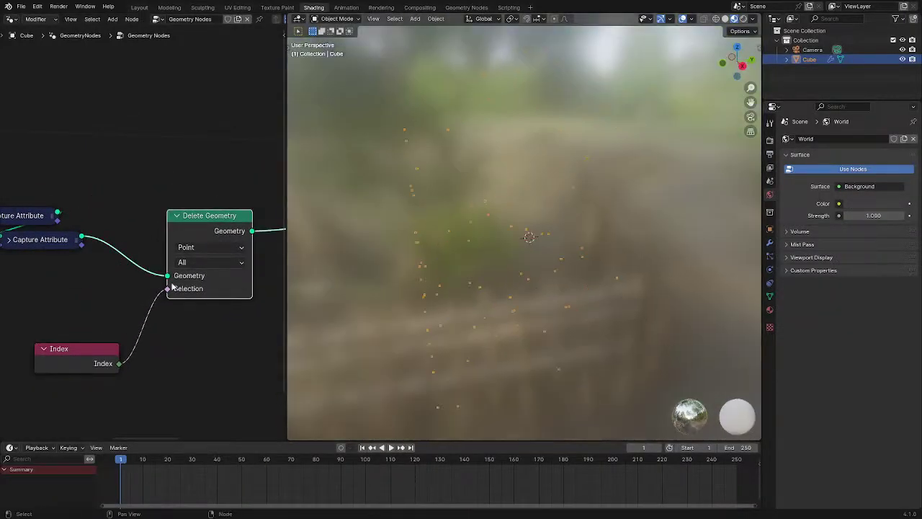
Add an integer Greater Than comparison between the Index node and the Delete Geometry node's Selection input
drag(119, 363, 171, 372)
text(gr)
click(220, 396)
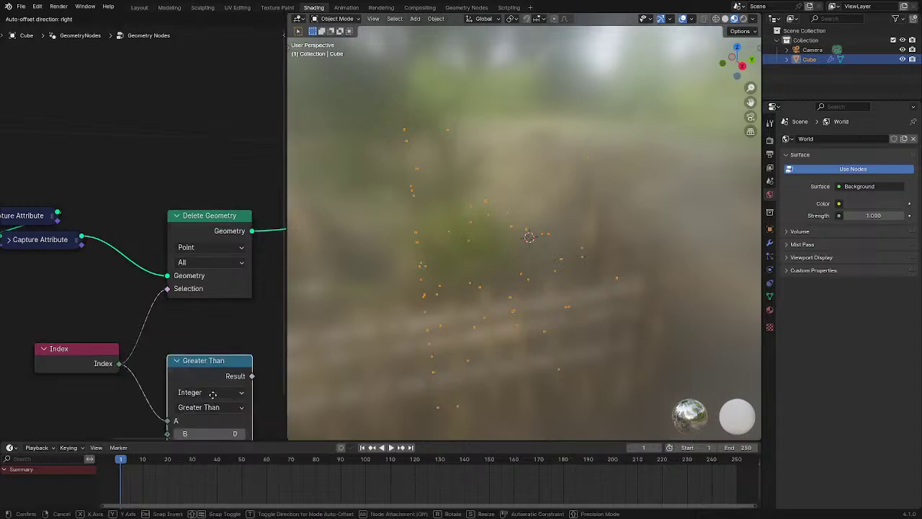
click(240, 328)
drag(252, 339, 167, 289)
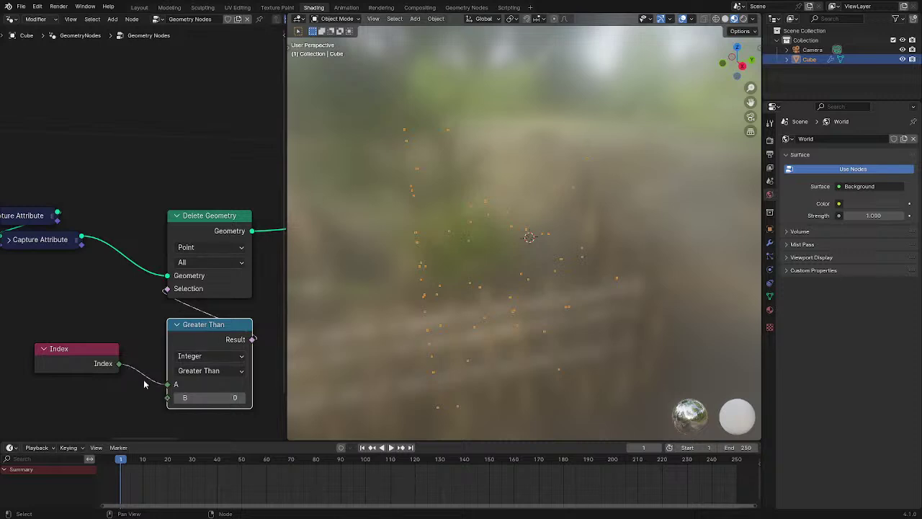
Collapse the Index and Delete Geometry nodes and stack them compactly around the Greater Than node
click(44, 348)
middle_drag(47, 349, 38, 257)
drag(38, 256, 172, 329)
drag(97, 246, 211, 325)
key(g)
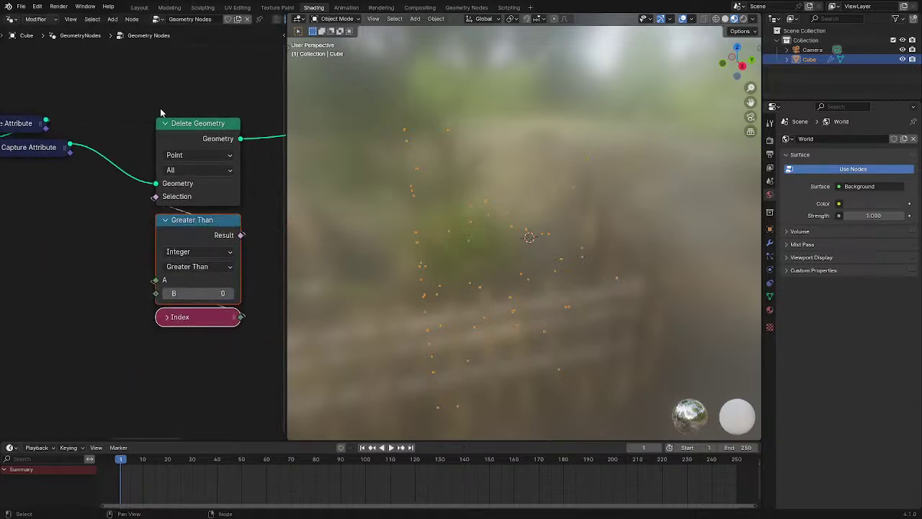
click(165, 123)
drag(165, 123, 221, 331)
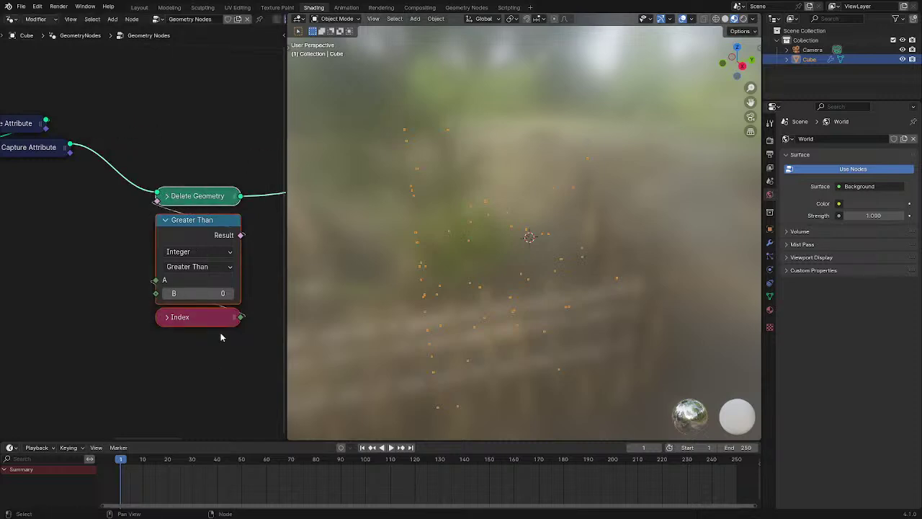
key(g)
click(208, 248)
Enlarge the node editor and expand the first Capture Attribute node
middle_drag(103, 214, 165, 292)
key(ctrl+space)
click(333, 229)
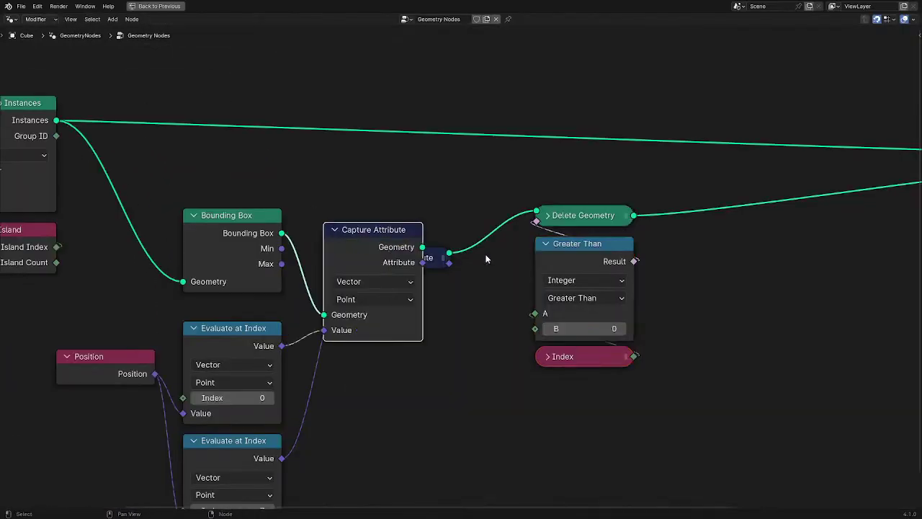
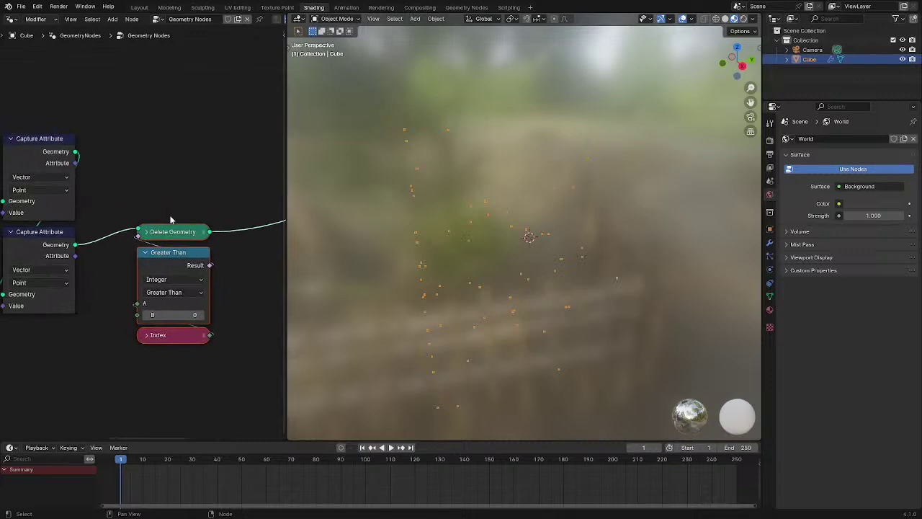
Insert a Store Named Attribute node on the link between Split to Instances and Rotate Instances
key(ctrl+space)
middle_drag(457, 141, 416, 202)
key(q)
click(415, 205)
click(435, 126)
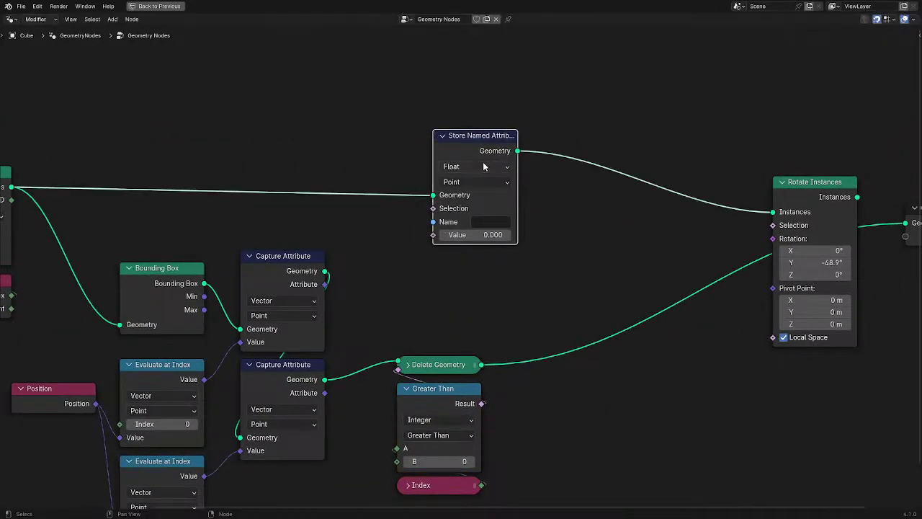
Set the Store Named Attribute node to Vector on the Instance domain and insert a duplicate directly after it
click(459, 173)
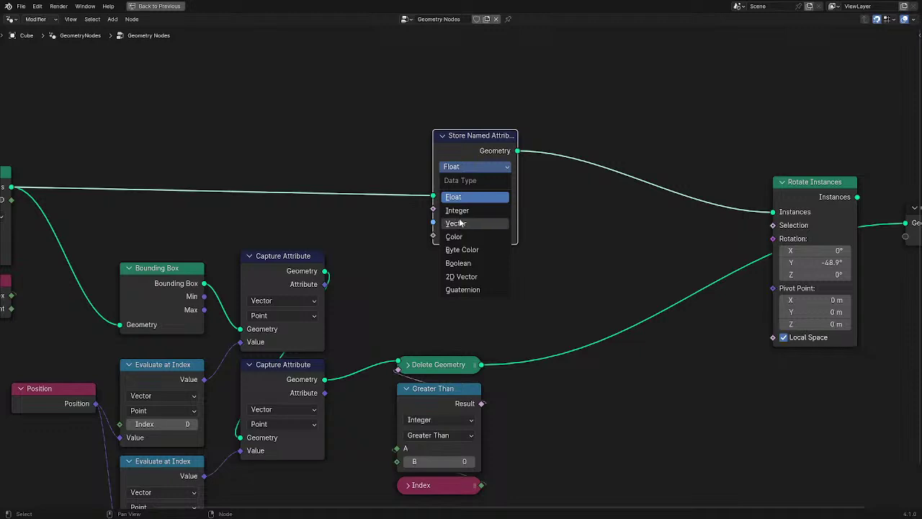
click(456, 223)
click(470, 183)
click(459, 278)
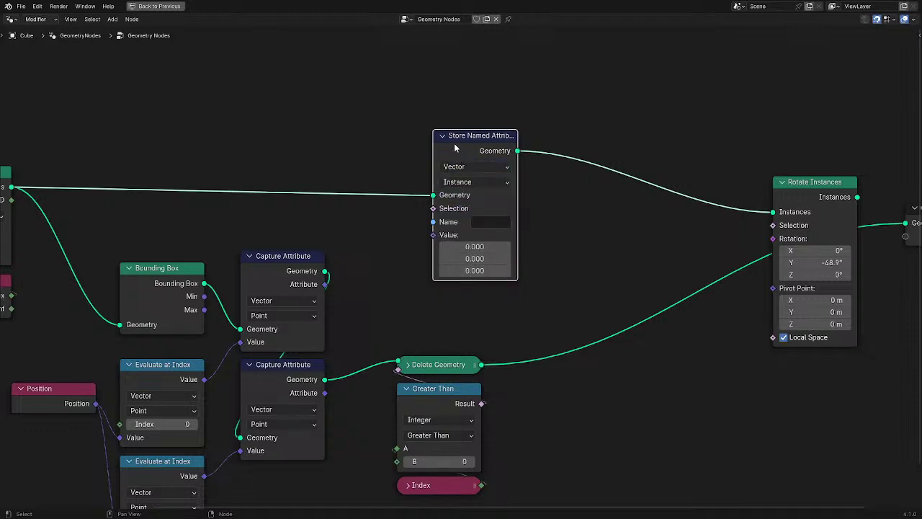
key(shift+d)
click(557, 132)
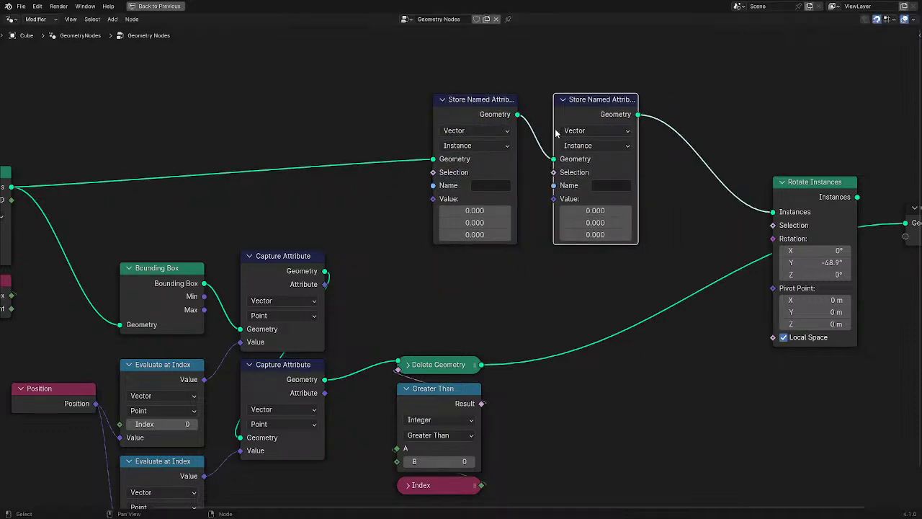
Name the first stored attribute Min and the second one Max
click(493, 188)
text(Mi)
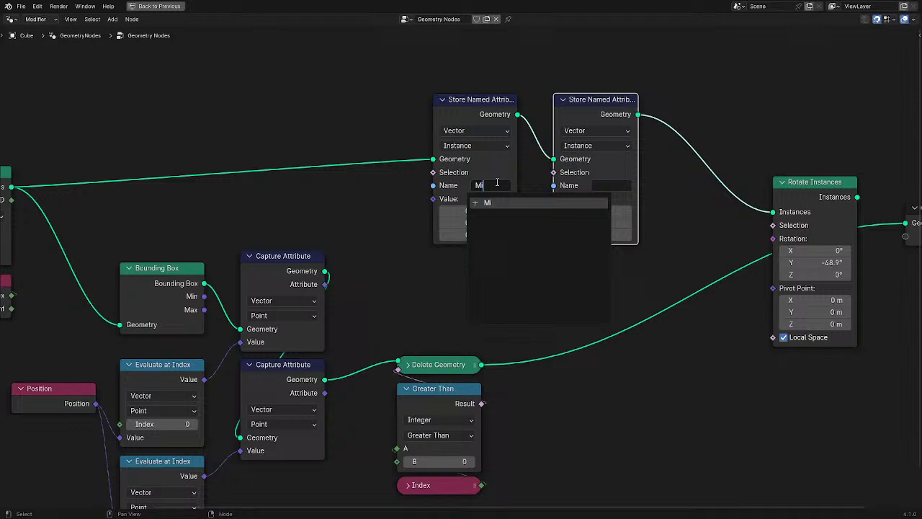
text(n)
key(Return)
click(601, 186)
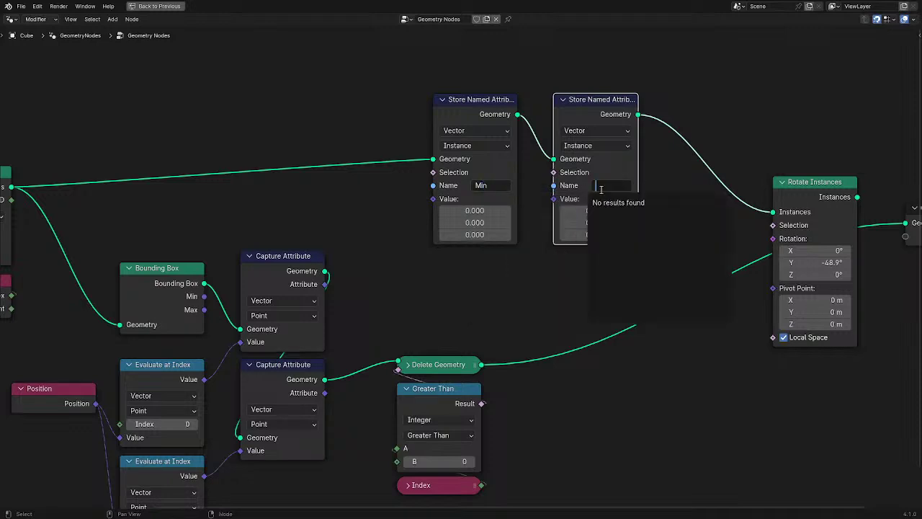
text(Max)
key(Return)
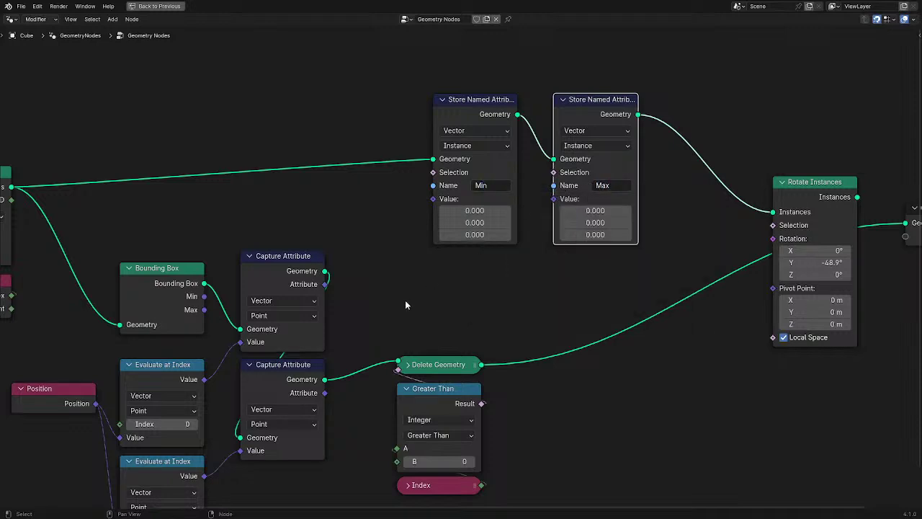
Move the bounding box, evaluation, capture and deletion nodes as a group below Split to Instances and join them in a frame
middle_drag(354, 287, 370, 219)
drag(371, 224, 498, 425)
key(Home)
drag(196, 414, 500, 258)
key(g)
click(388, 337)
key(ctrl+j)
Move the Delete Geometry, Greater Than and Index nodes closer to the second Capture Attribute node inside the frame
scroll(390, 346, up, 3)
drag(358, 325, 407, 470)
key(g)
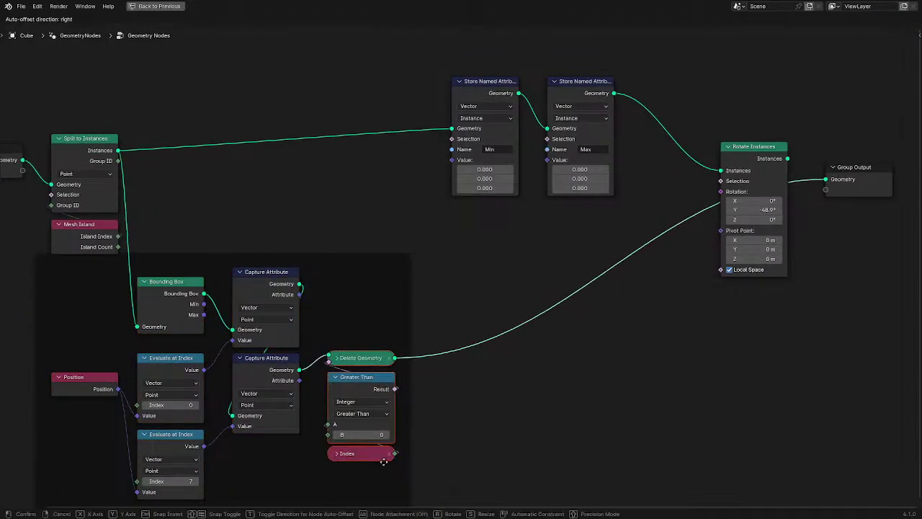
click(380, 464)
Add a Sample Index node fed by the Delete Geometry output and place it just outside the frame
click(406, 377)
key(shift+a)
text(s)
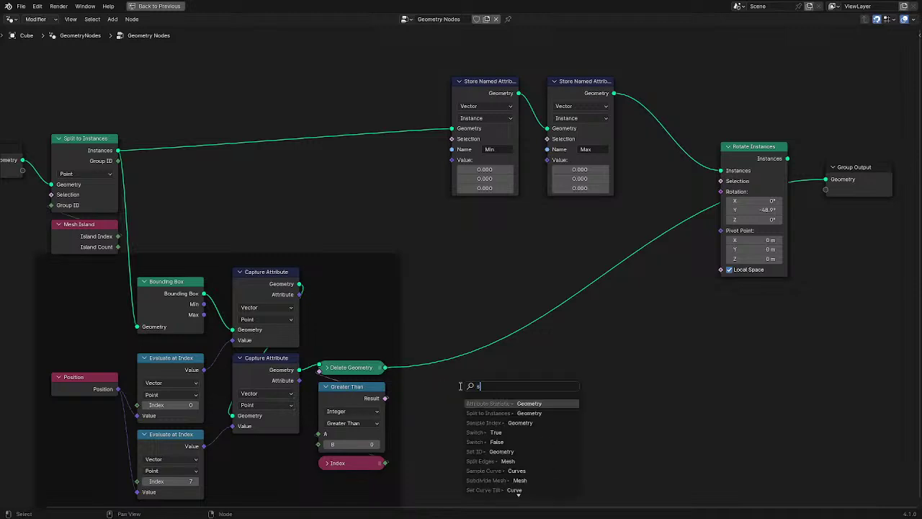
text(amplein)
key(Return)
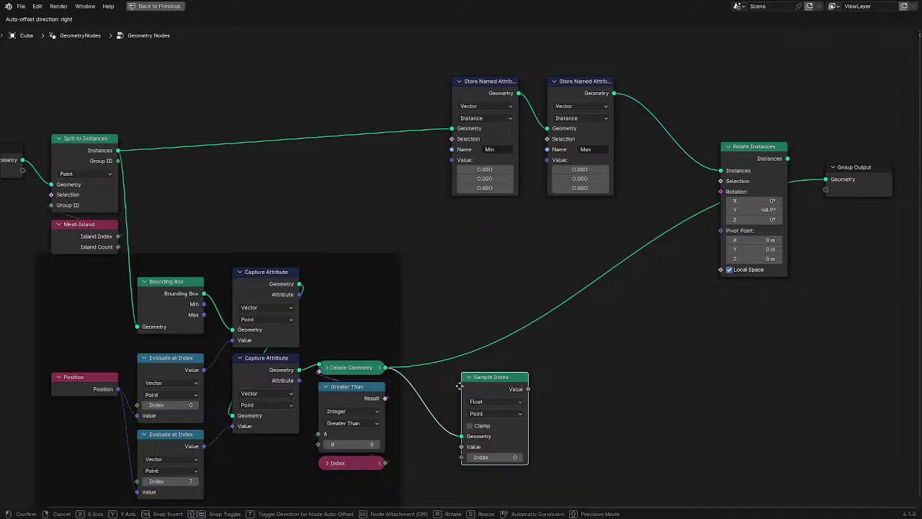
click(475, 330)
Set the Sample Index node to Vector and connect the first Capture Attribute's attribute to its Value
drag(302, 295, 418, 310)
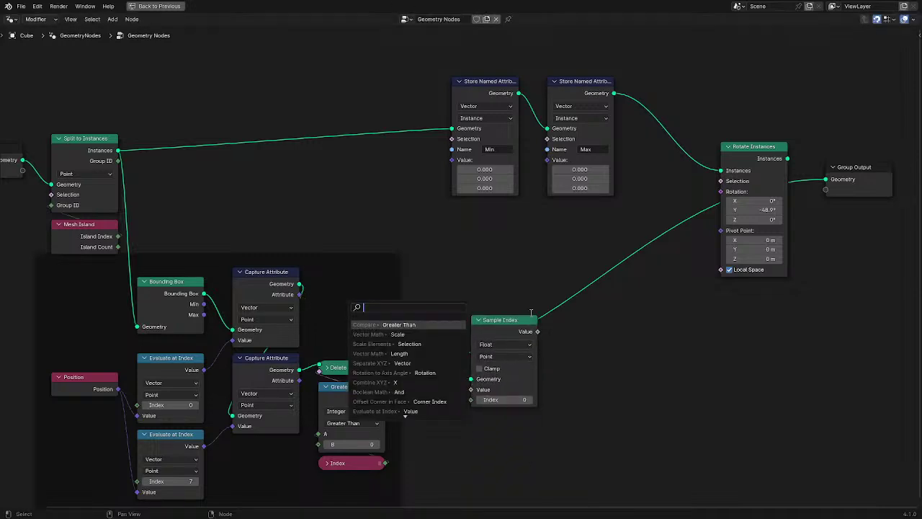
key(Escape)
click(505, 343)
click(509, 389)
drag(302, 295, 470, 389)
Duplicate the collapsed Index node, place it under Sample Index and connect it to the Index input
middle_drag(349, 466, 334, 397)
click(350, 466)
key(shift+d)
click(490, 354)
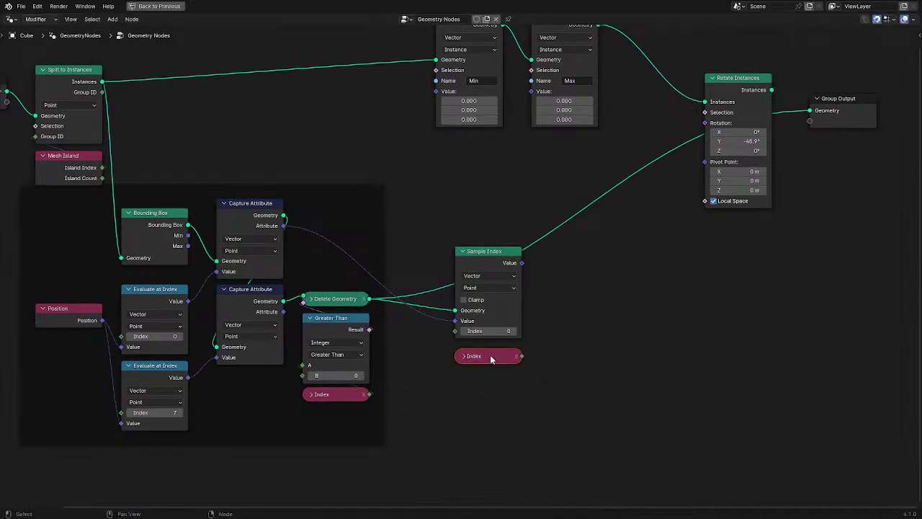
scroll(490, 355, up, 2)
middle_drag(173, 326, 336, 317)
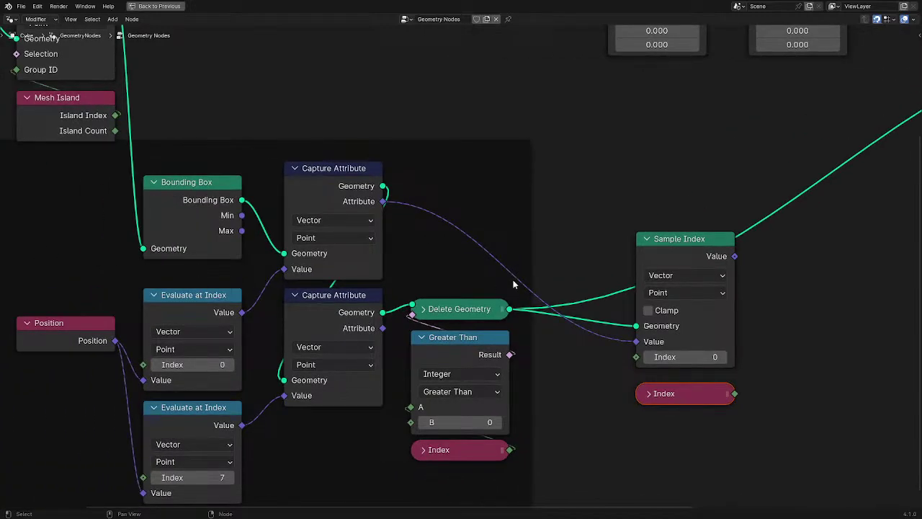
middle_drag(513, 284, 446, 310)
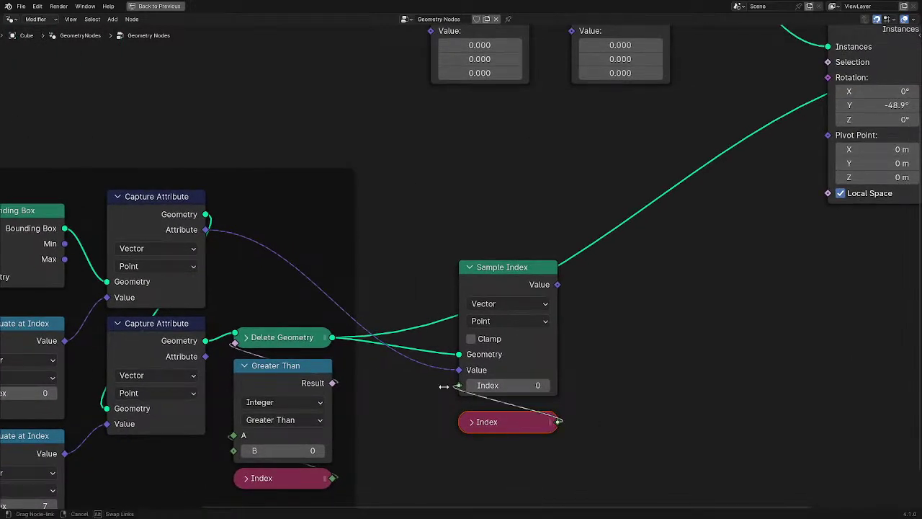
drag(456, 384, 459, 385)
Connect the Sample Index value to the Min Store Named Attribute node and reposition Sample Index together with its Index node
middle_drag(556, 283, 564, 332)
drag(565, 332, 438, 79)
drag(434, 220, 555, 472)
key(g)
click(531, 310)
middle_drag(531, 311, 508, 219)
Duplicate the linked Sample Index pair, feed it the second captured attribute and connect its value to the Max Store Named Attribute
key(ctrl+shift+d)
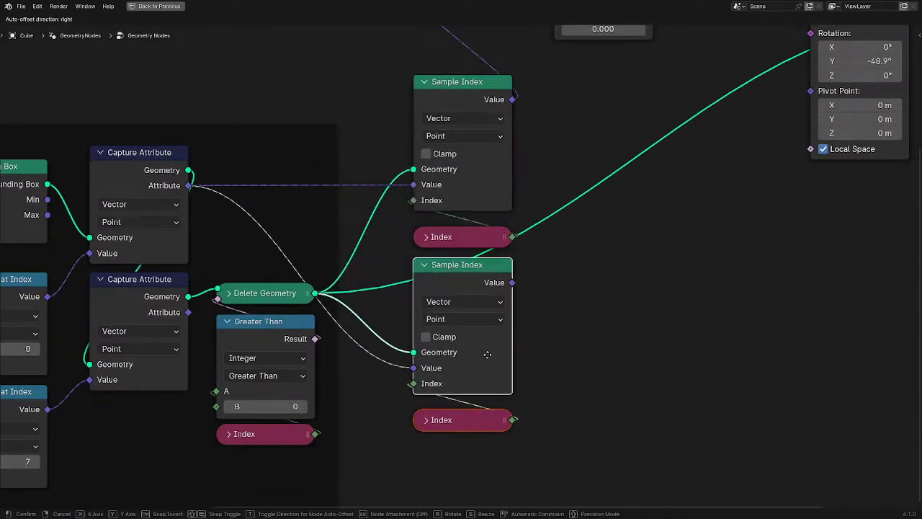
click(489, 354)
drag(188, 312, 414, 368)
middle_drag(509, 276, 439, 370)
drag(442, 376, 485, 80)
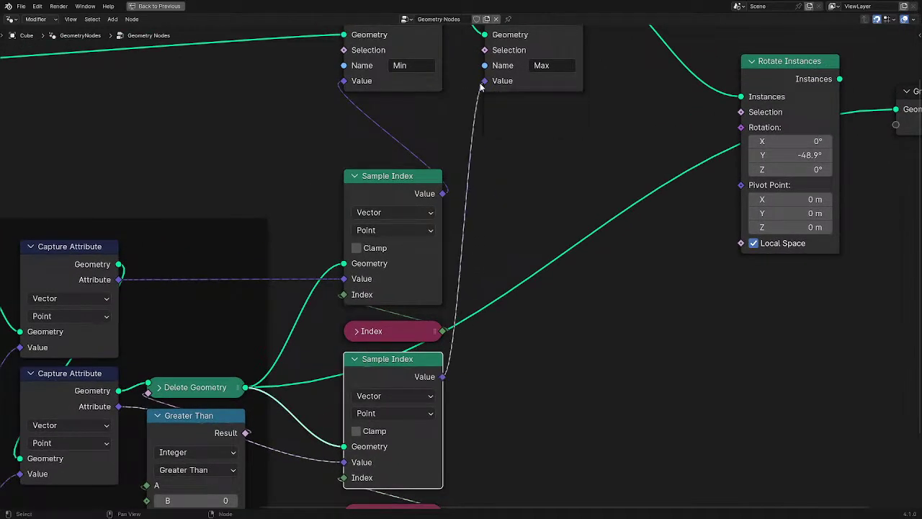
Move both Sample Index nodes and their Index nodes into the frame beside Delete Geometry
scroll(409, 222, down, 3)
middle_drag(409, 222, 474, 190)
drag(441, 169, 526, 416)
key(g)
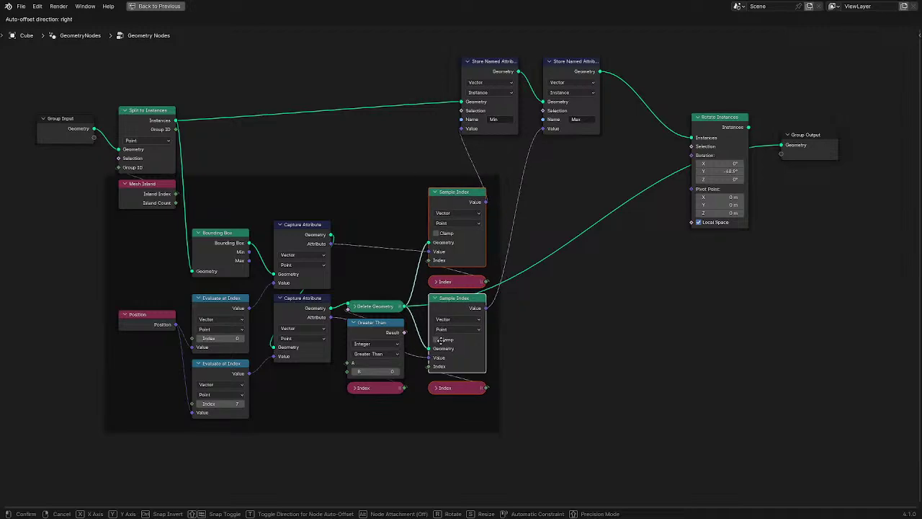
click(474, 270)
Connect Rotate Instances to the Group Output and move the preceding nodes away from it to make room
middle_drag(529, 171, 457, 252)
alt+shift+click(646, 192)
middle_drag(247, 199, 598, 146)
scroll(598, 147, down, 2)
drag(283, 104, 709, 394)
key(g)
click(526, 399)
Reposition the frame around the bounding box nodes and label it Bounds per Instance
scroll(482, 224, up, 3)
drag(411, 217, 406, 227)
click(408, 225)
key(g)
click(424, 262)
key(F2)
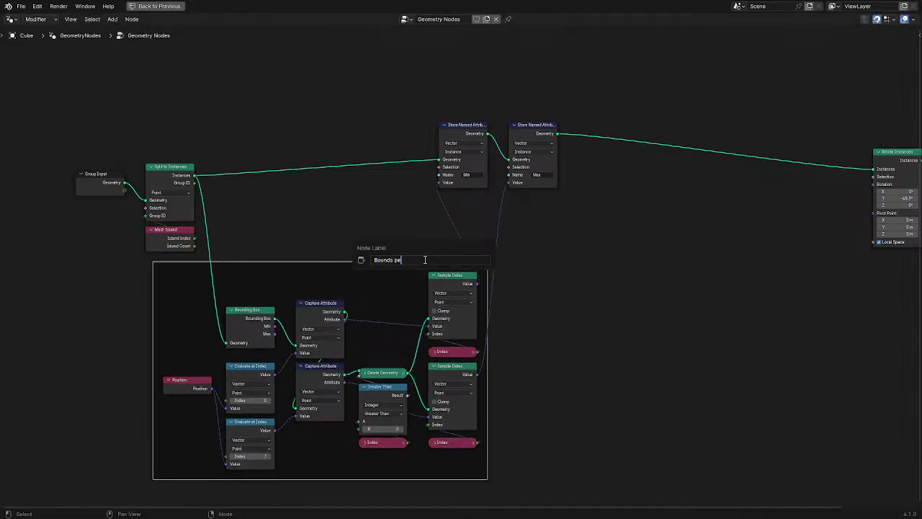
text(Bounds per Instance)
key(Return)
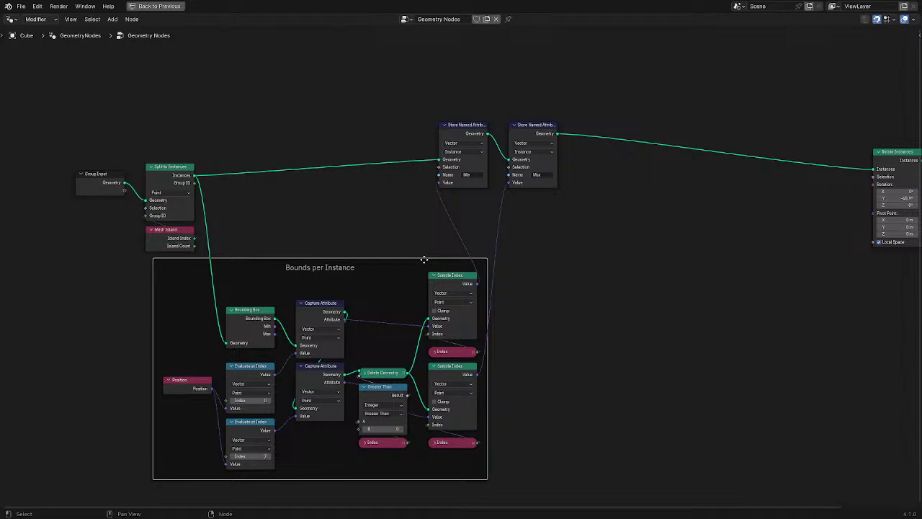
Move the two Store Named Attribute nodes together and join them in a frame
scroll(424, 260, up, 4)
drag(425, 258, 453, 273)
middle_drag(462, 147, 358, 202)
drag(271, 99, 538, 255)
key(g)
click(502, 239)
key(ctrl+j)
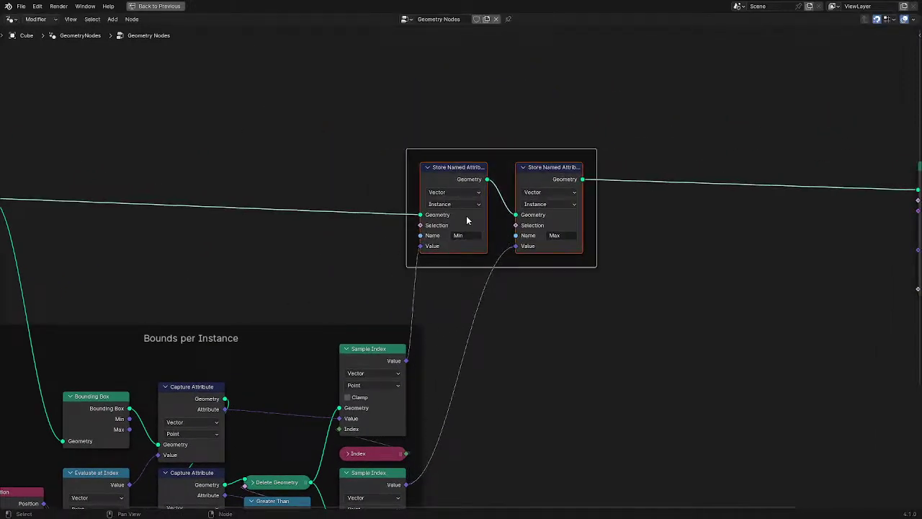
Add a reroute point on the Split to Instances output links and move it into place
middle_drag(207, 194, 405, 183)
shift+right_drag(325, 169, 191, 276)
key(g)
click(267, 218)
middle_drag(744, 224, 242, 255)
key(ctrl+space)
scroll(442, 323, down, 2)
scroll(442, 324, down, 2)
scroll(141, 212, up, 1)
scroll(141, 214, down, 7)
middle_drag(107, 203, 211, 244)
scroll(138, 235, up, 6)
middle_drag(142, 235, 111, 234)
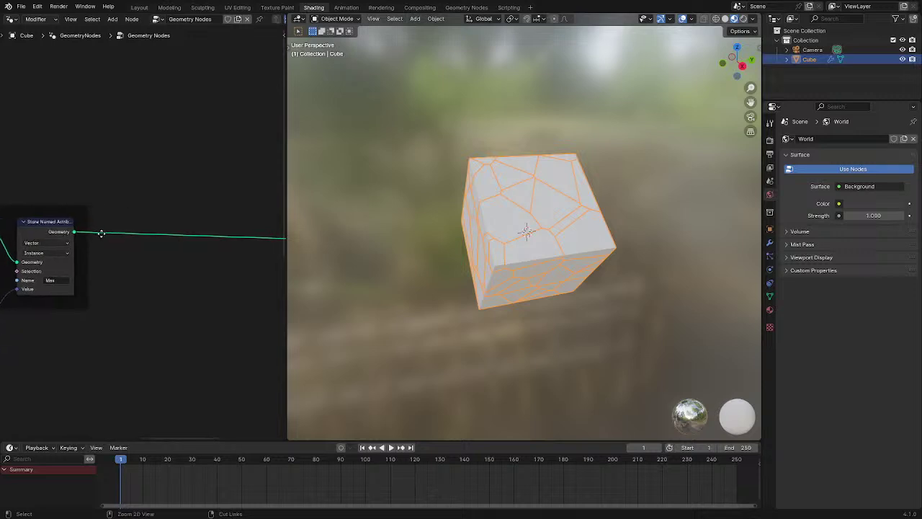
key(ctrl+space)
Add a Named Attribute node reading Max and connect its attribute to the Pivot Point of Rotate Instances
middle_drag(577, 245, 474, 208)
scroll(473, 208, up, 2)
key(q)
click(395, 309)
click(367, 295)
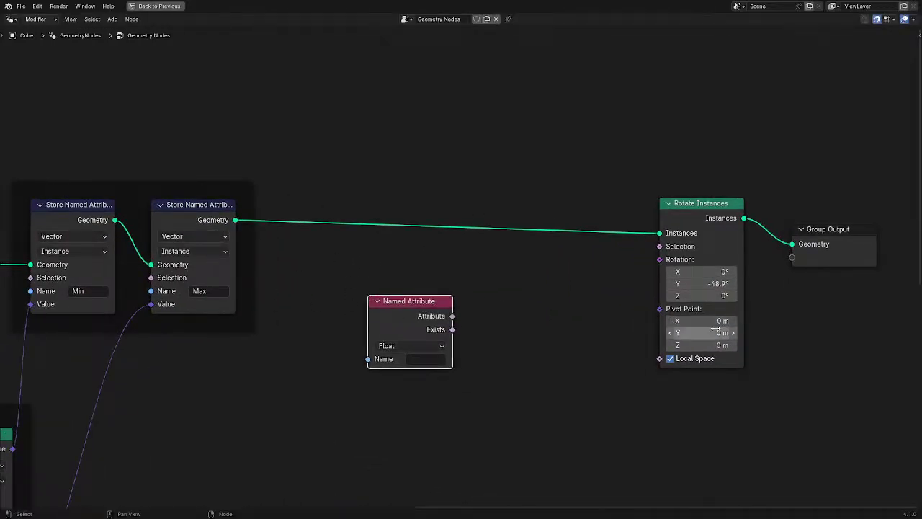
click(436, 359)
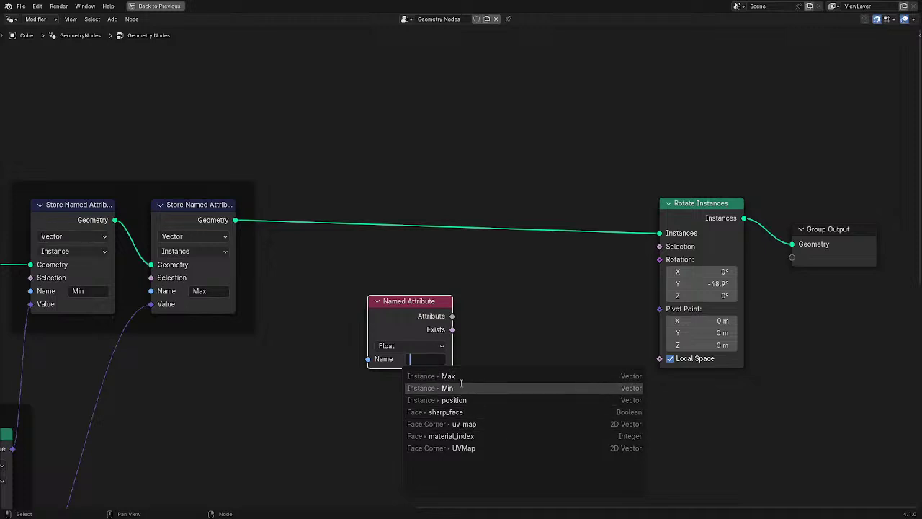
click(456, 374)
drag(452, 316, 661, 309)
Show the viewport beside the node tree and set the Y rotation of Rotate Instances to about 2.3°
key(ctrl+space)
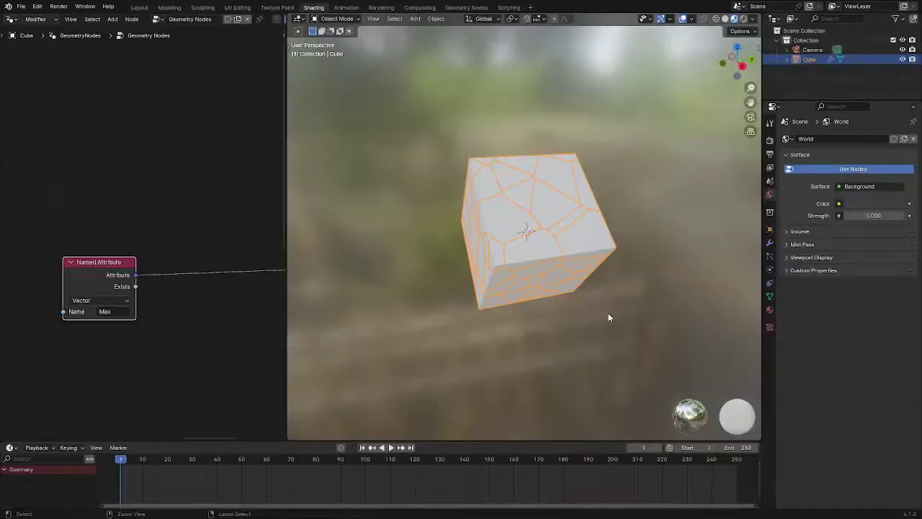
middle_drag(180, 270, 10, 289)
drag(189, 265, 133, 265)
middle_drag(72, 238, 247, 237)
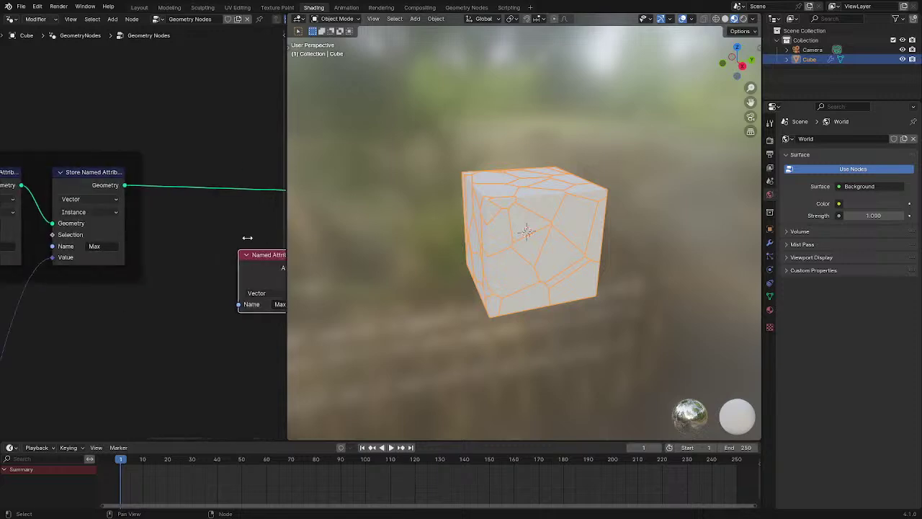
Add a collapsed Realize Instances node fed by Delete Geometry and place it just above that node
key(ctrl+space)
scroll(271, 333, down, 5)
scroll(339, 212, up, 3)
middle_drag(315, 300, 210, 412)
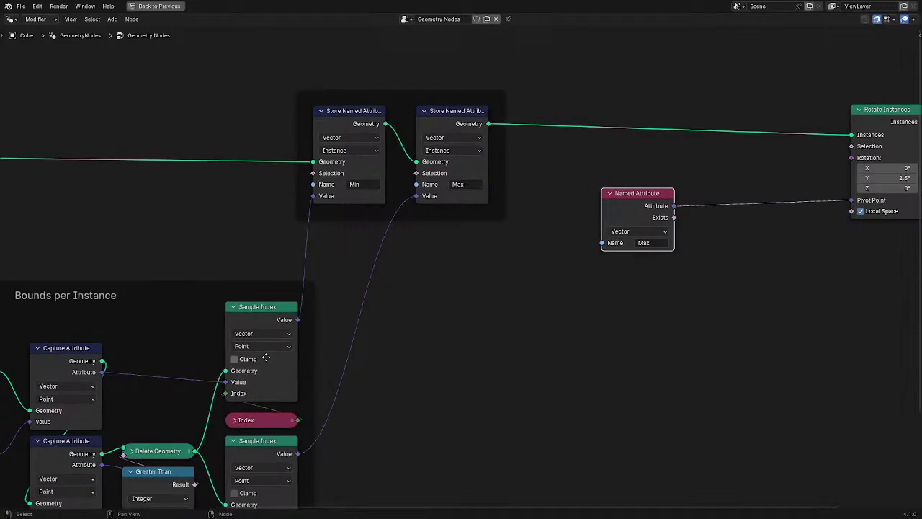
middle_drag(472, 237, 611, 161)
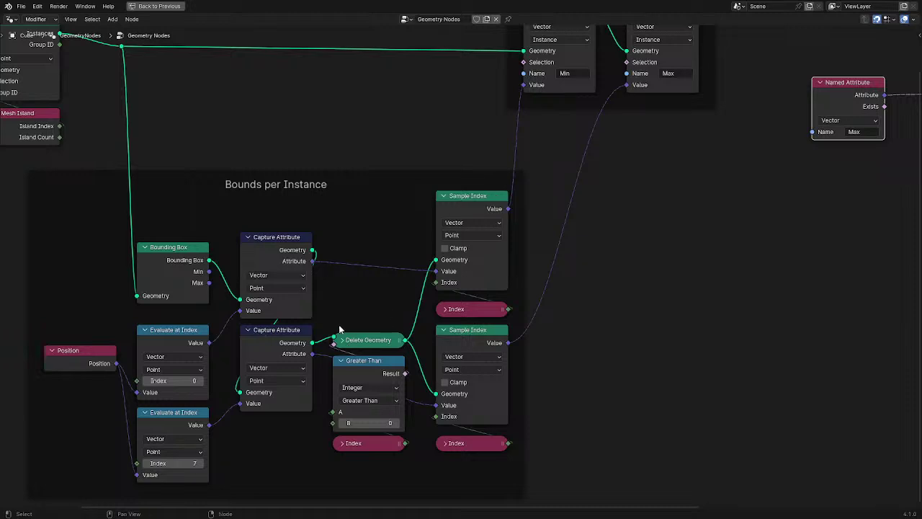
text(re)
drag(405, 340, 337, 319)
click(395, 323)
click(355, 298)
click(345, 287)
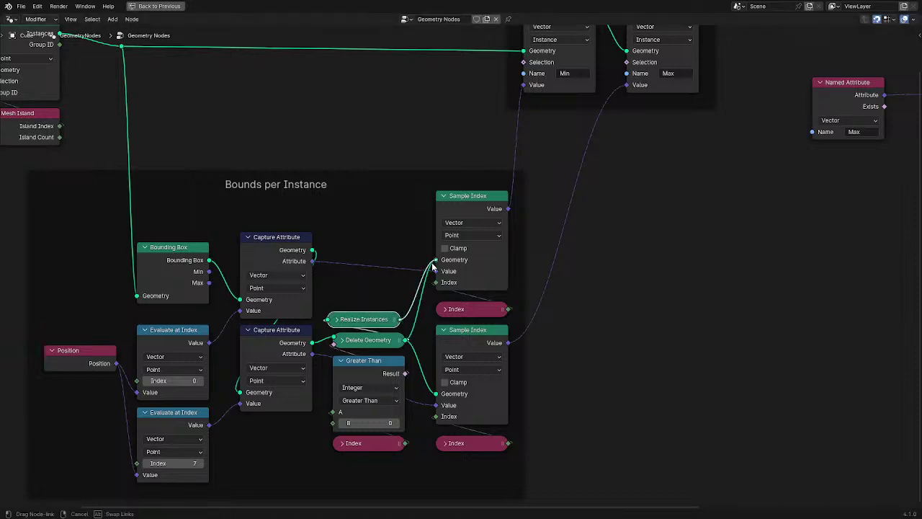
Connect Realize Instances to the Geometry inputs of both Sample Index nodes and align it above Delete Geometry
drag(438, 395, 437, 394)
drag(362, 323, 371, 323)
middle_drag(459, 289, 434, 236)
scroll(407, 249, up, 2)
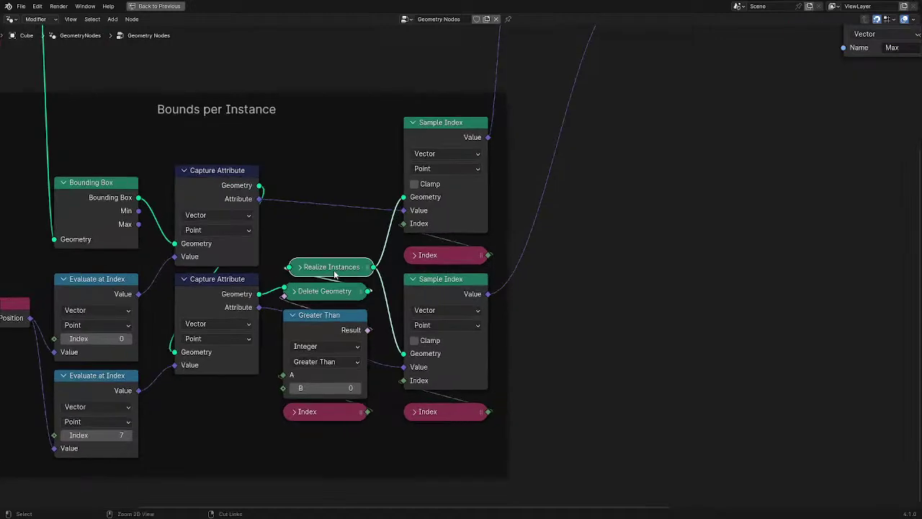
Preview the outputs of Delete Geometry, the second Capture Attribute and Realize Instances in the viewport
key(ctrl+space)
middle_drag(104, 276, 197, 310)
ctrl+shift+click(141, 293)
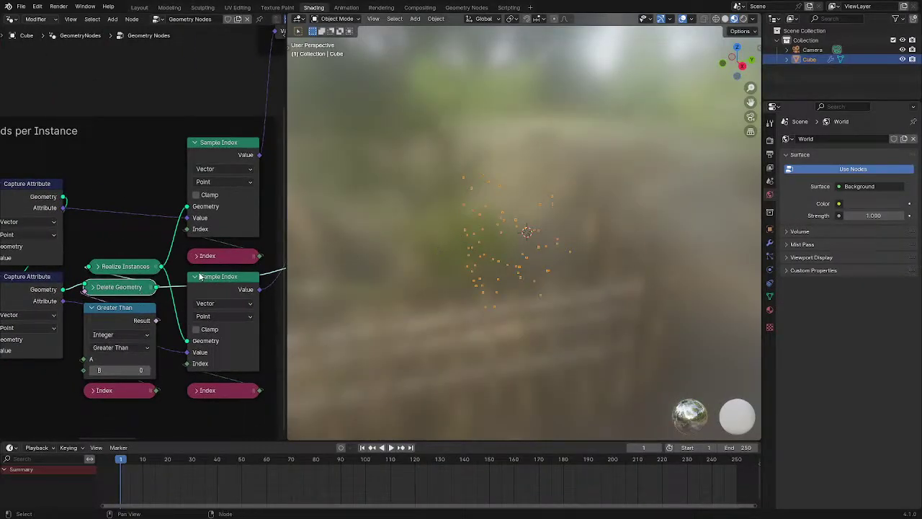
ctrl+shift+click(31, 283)
ctrl+shift+click(94, 284)
ctrl+shift+click(147, 268)
Examine how the realized points pass through the Sample Index nodes into the Min and Max Store Named Attribute nodes
scroll(156, 266, down, 5)
middle_drag(196, 184, 144, 277)
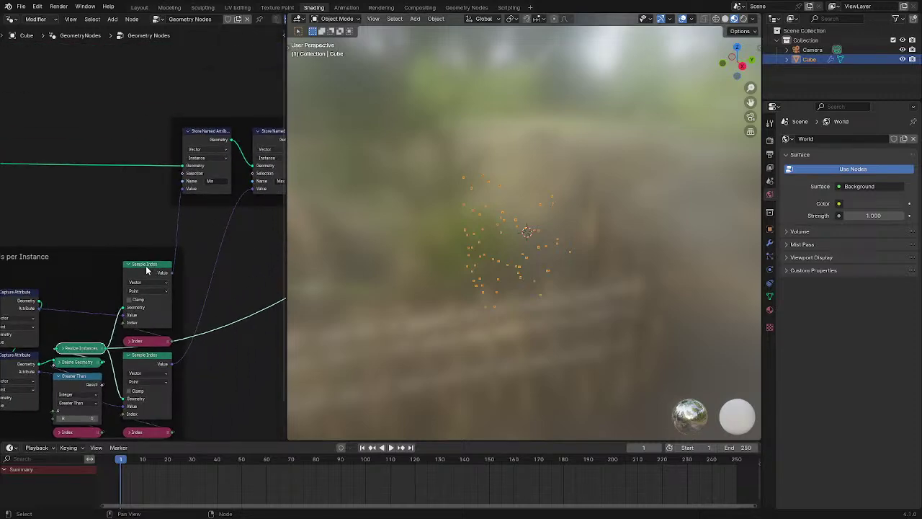
scroll(121, 306, up, 1)
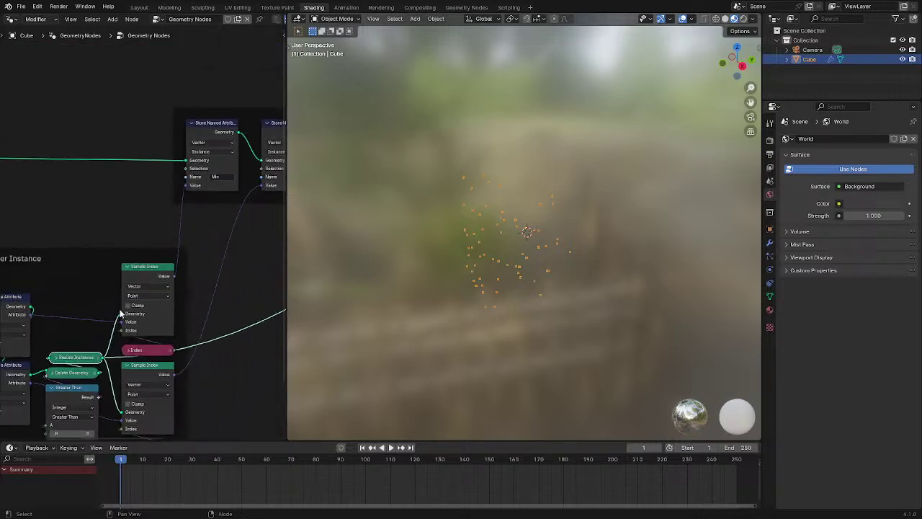
middle_drag(121, 306, 174, 226)
scroll(165, 285, down, 1)
middle_drag(204, 146, 160, 245)
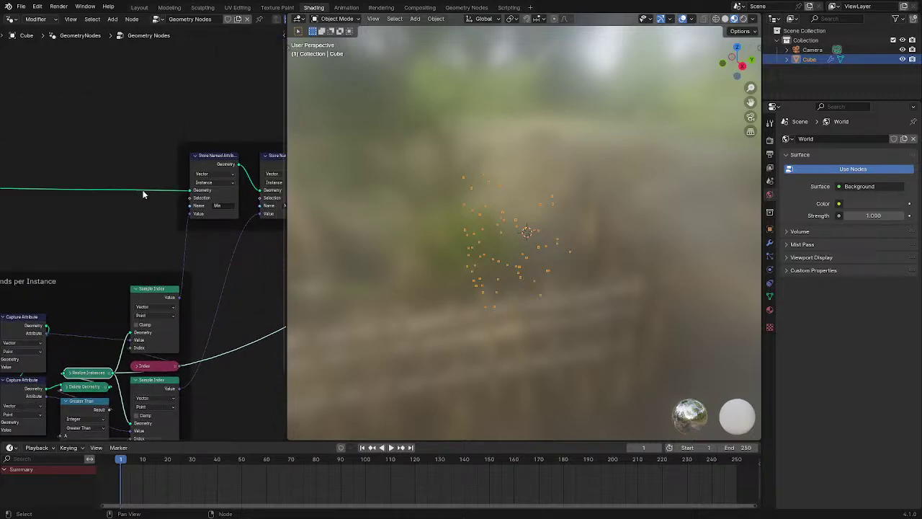
scroll(181, 219, down, 1)
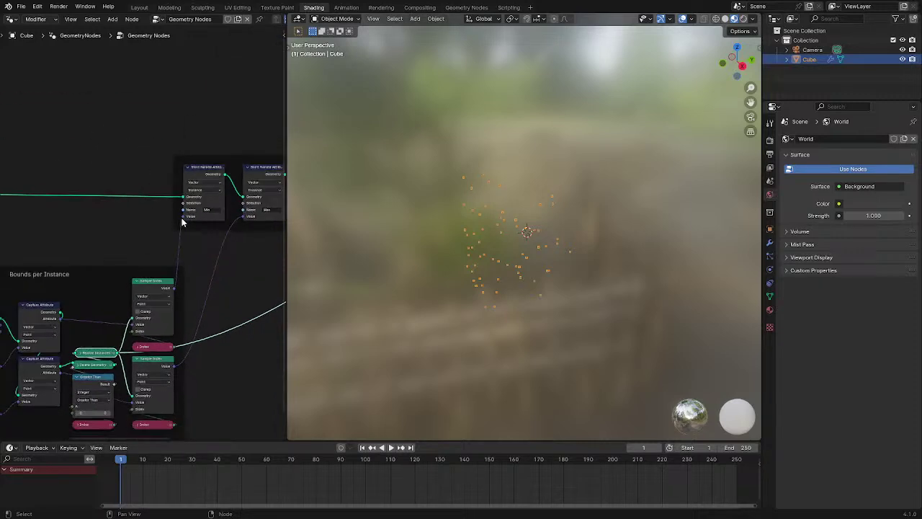
Reconnect Rotate Instances to the Group Output, move it nearer the Named Attribute node, and set its Y rotation to about -114°
middle_drag(199, 224, 126, 236)
middle_drag(246, 228, 130, 238)
middle_drag(210, 236, 99, 248)
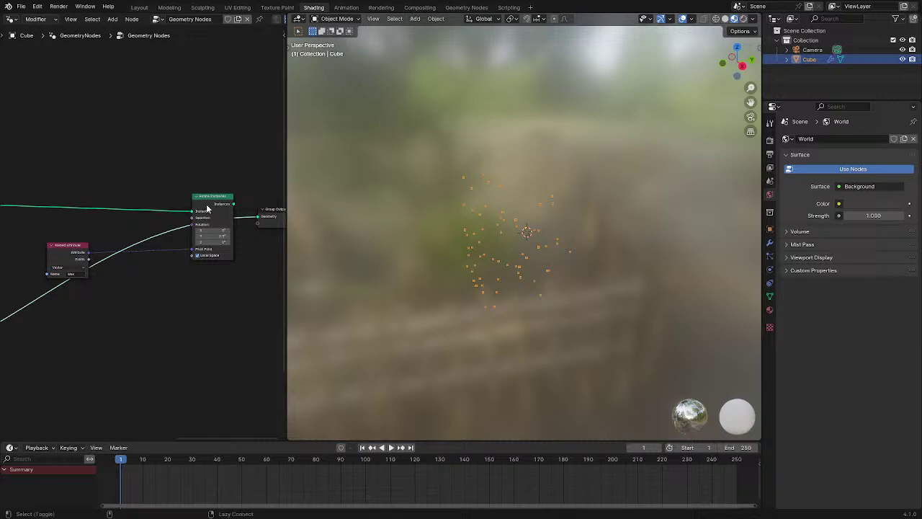
alt+shift+click(205, 209)
key(g)
click(127, 206)
scroll(141, 235, up, 6)
mouse_move(141, 239)
mouse_down()
mouse_move(108, 239)
mouse_move(187, 240)
mouse_move(142, 243)
mouse_up()
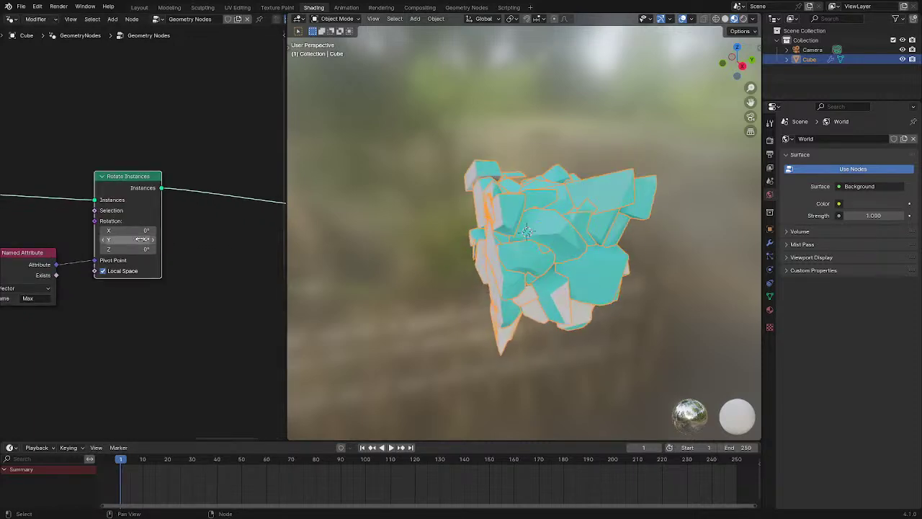
Duplicate the Max Named Attribute node, place the copy below it and set its name to Min
middle_drag(142, 271, 240, 281)
key(ctrl+space)
drag(434, 304, 398, 337)
key(shift+d)
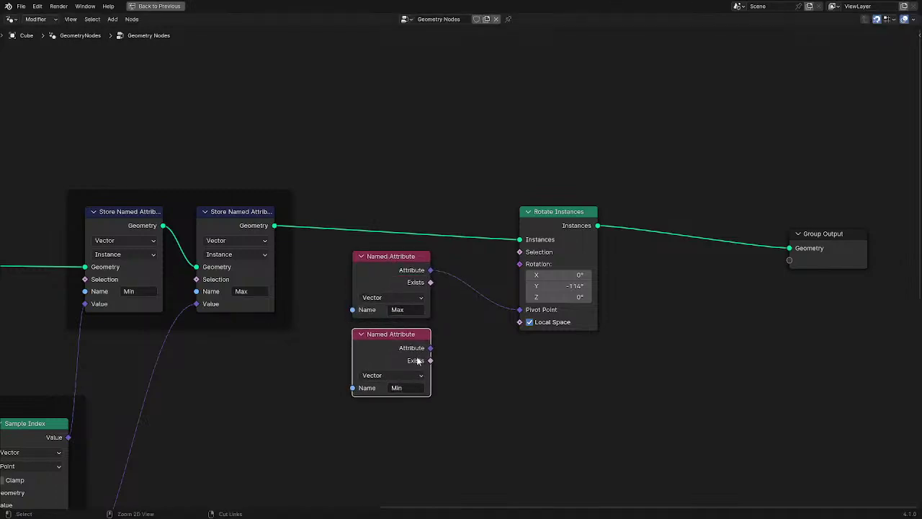
Add a Vector Mix node with Max as A and Min as B, feeding the Pivot Point of Rotate Instances
drag(430, 271, 457, 323)
text(mix)
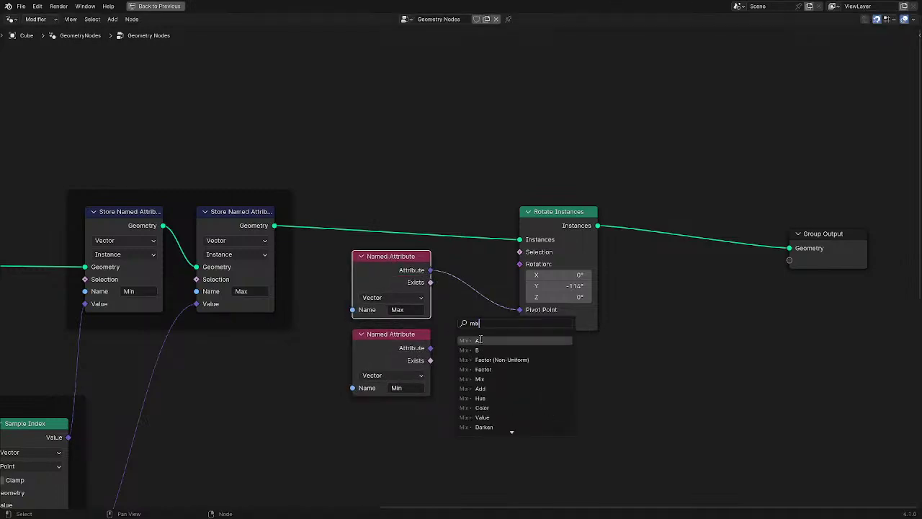
key(Return)
click(472, 309)
click(433, 350)
drag(457, 379, 457, 376)
drag(564, 227, 609, 216)
click(528, 297)
Set the Y rotation of Rotate Instances to about 59.2° with the viewport shown beside the node tree
key(ctrl+space)
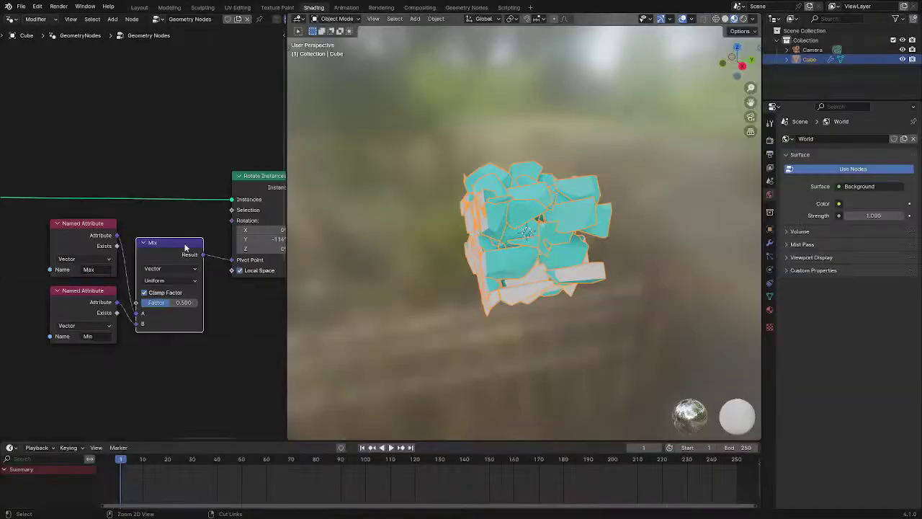
mouse_move(267, 239)
mouse_down()
mouse_move(223, 239)
mouse_move(274, 238)
mouse_up()
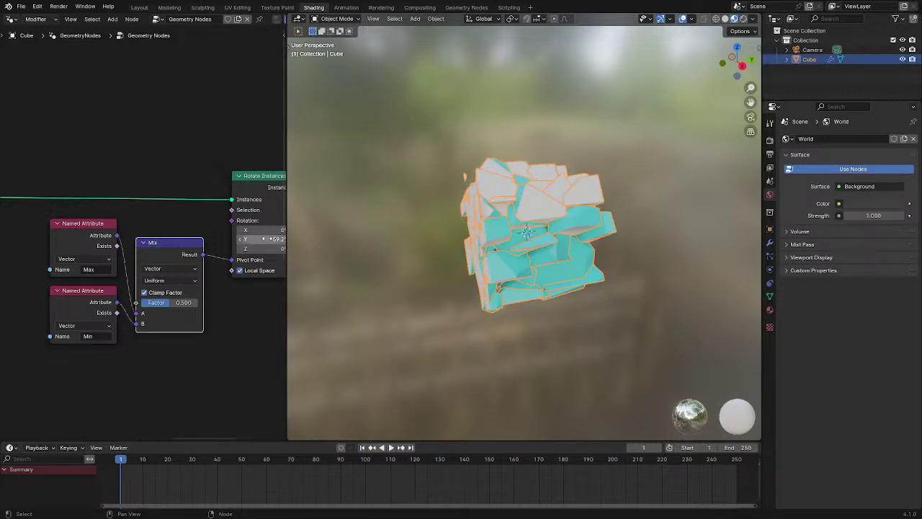
click(232, 225)
Add a Random Value node set to Vector above Rotate Instances and feed its Value into Rotation
key(shift+a)
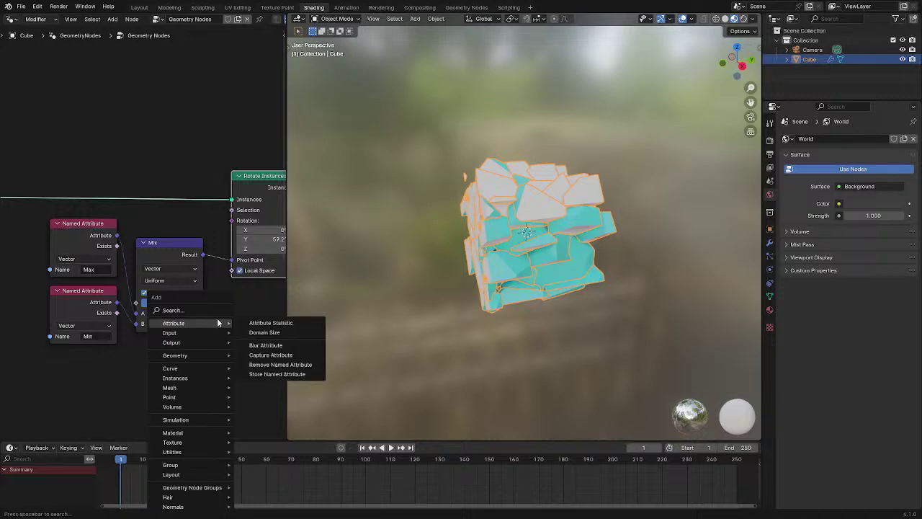
text(ran)
click(235, 334)
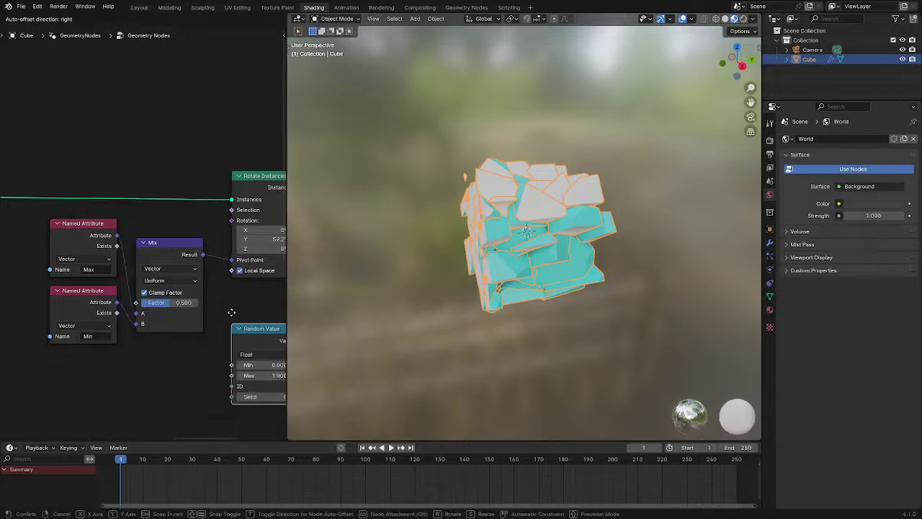
click(168, 118)
click(167, 116)
click(162, 160)
drag(192, 104, 227, 222)
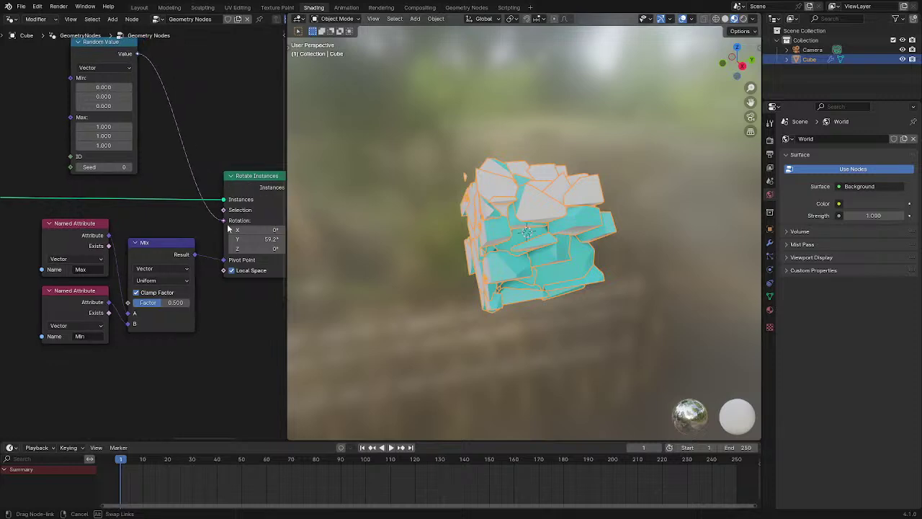
Set the Random Value node's Min to -15, Max to 13 on all axes, and Seed to 25
drag(103, 87, 108, 106)
text(-15)
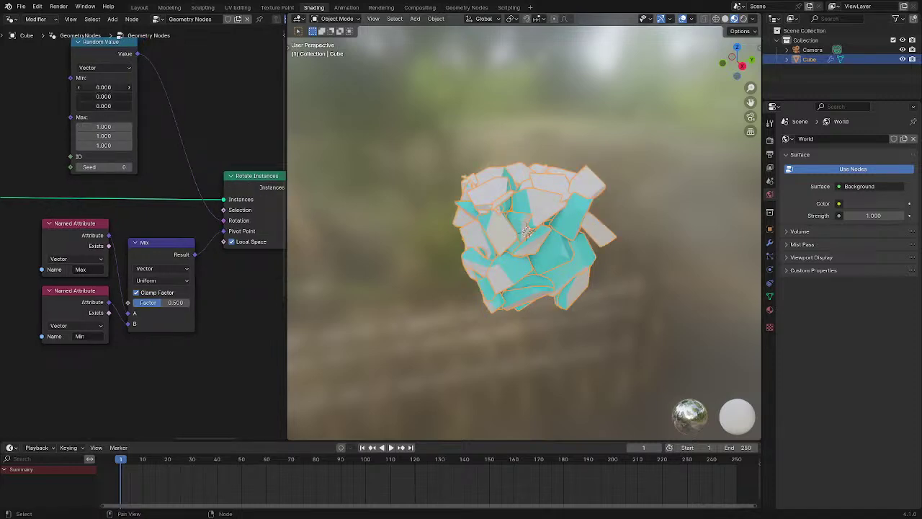
key(Return)
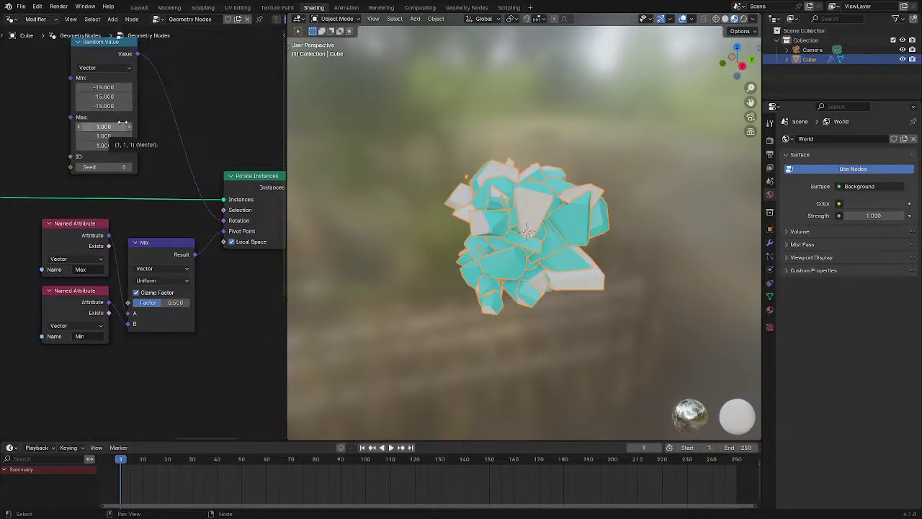
drag(119, 127, 140, 168)
text(13)
key(Return)
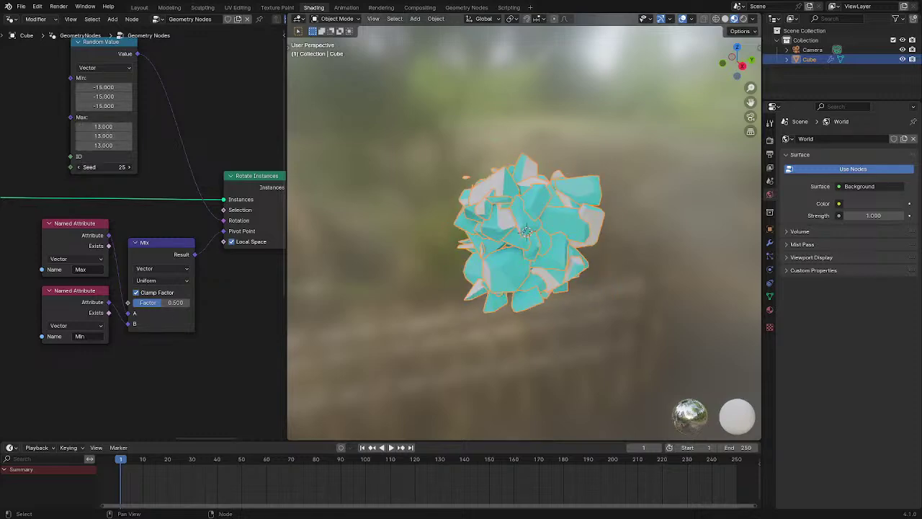
Move the Max and Min Named Attribute nodes together with the Mix node further down and away from Rotate Instances
middle_drag(383, 204, 403, 177)
scroll(65, 204, down, 3)
mouse_move(111, 92)
mouse_down()
mouse_move(212, 289)
mouse_move(114, 123)
mouse_move(116, 106)
mouse_up()
scroll(145, 230, up, 2)
drag(61, 387, 148, 237)
key(g)
click(122, 287)
Maximize the node editor and examine the Bounds per Instance frame and the nodes storing Min and Max
key(ctrl+space)
middle_drag(122, 280, 391, 214)
drag(370, 117, 588, 281)
click(356, 322)
scroll(356, 322, down, 3)
middle_drag(356, 321, 447, 266)
drag(447, 266, 396, 266)
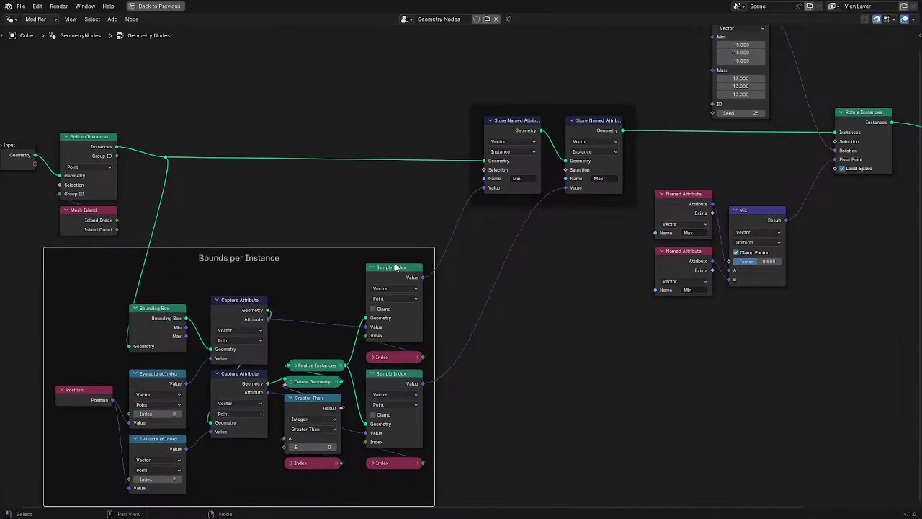
middle_drag(578, 258, 387, 318)
scroll(388, 318, up, 6)
drag(405, 147, 387, 145)
drag(407, 261, 325, 255)
Duplicate the Max Store Named Attribute node, place the copy after it in the geometry chain and name it Origin
click(271, 128)
key(shift+d)
click(473, 83)
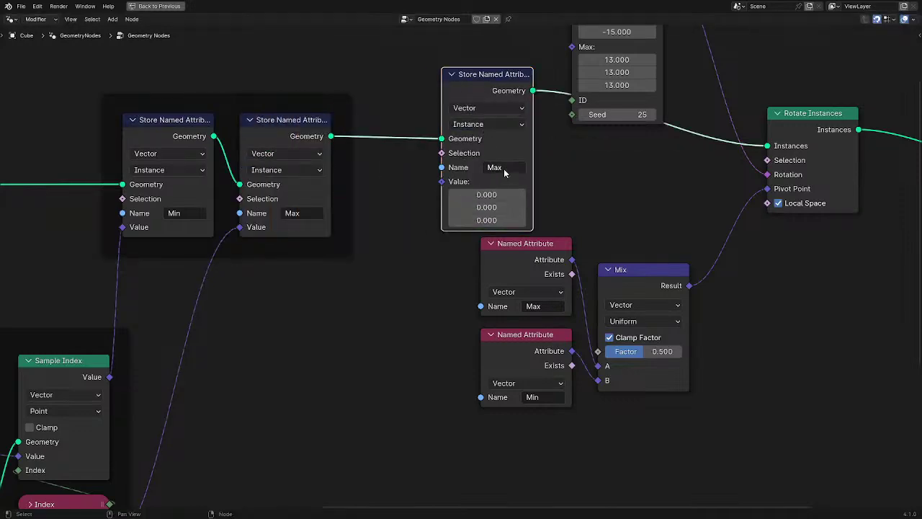
click(506, 168)
text(Ori)
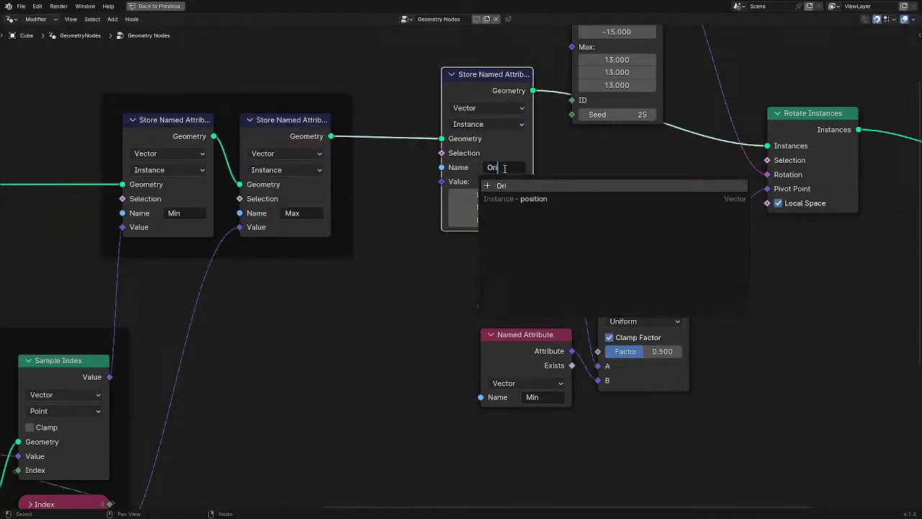
text(gin)
key(Return)
Move the two Named Attribute nodes and Mix below the Origin store node, and connect Mix's Result to its Value
drag(428, 268, 657, 397)
key(g)
click(515, 389)
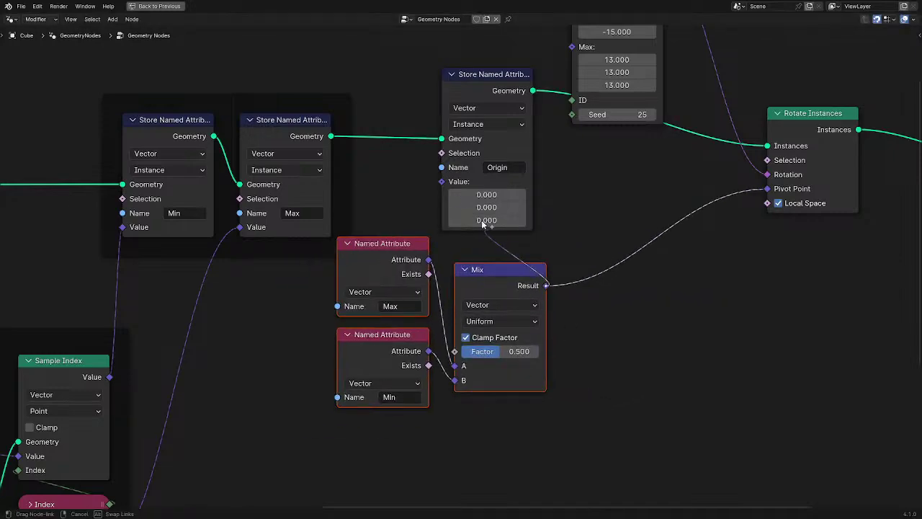
drag(500, 244, 443, 181)
Add a Vector Named Attribute node named Origin and connect it to the Pivot Point of Rotate Instances
middle_drag(753, 361, 469, 416)
key(q)
click(434, 390)
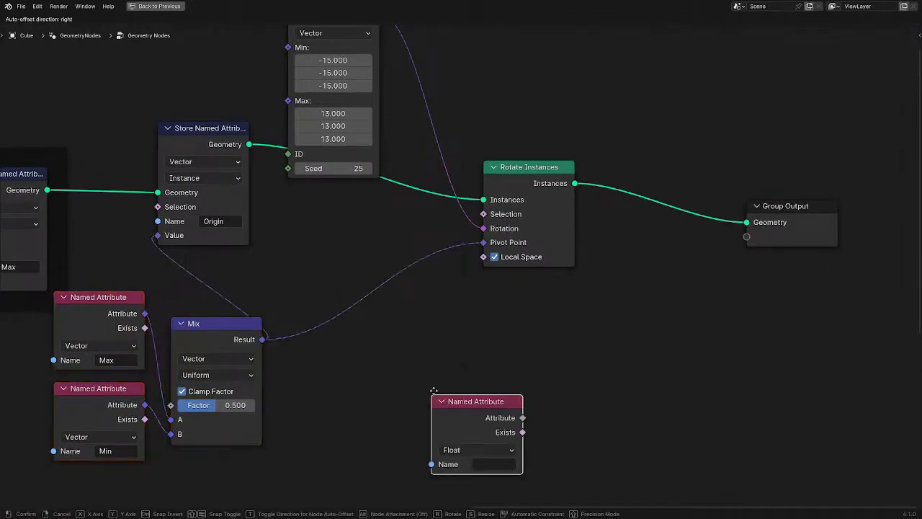
click(375, 335)
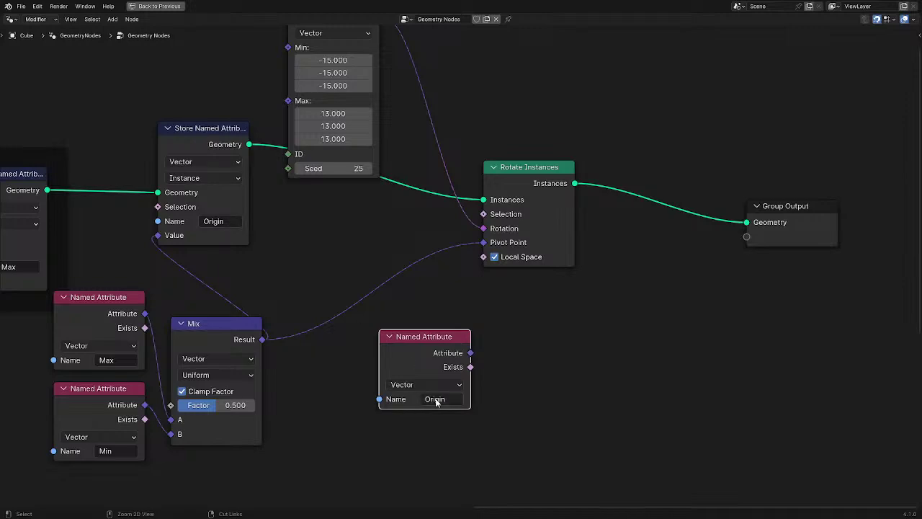
drag(469, 353, 474, 249)
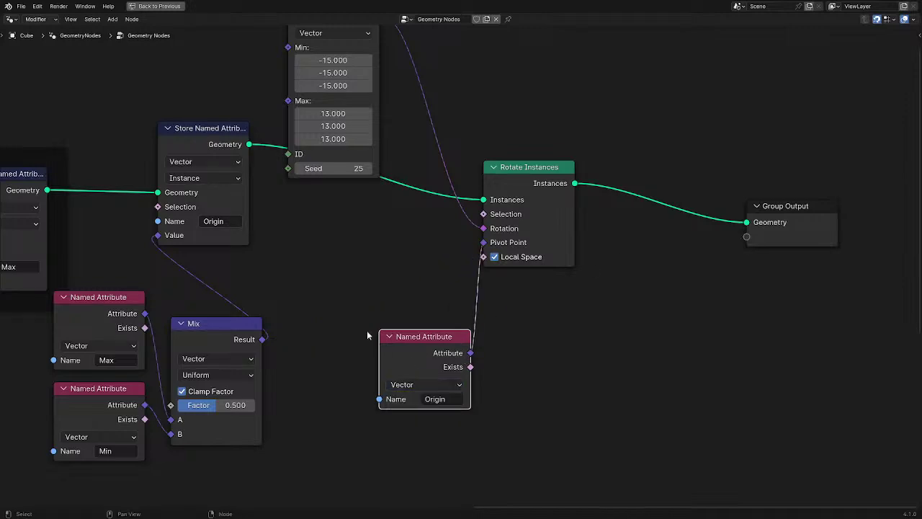
Place the Origin Named Attribute under Rotate Instances and Random Value beside them, and restore the layout with the viewport
drag(398, 361, 502, 309)
scroll(381, 101, down, 1)
drag(367, 68, 414, 255)
key(ctrl+space)
middle_drag(441, 268, 455, 273)
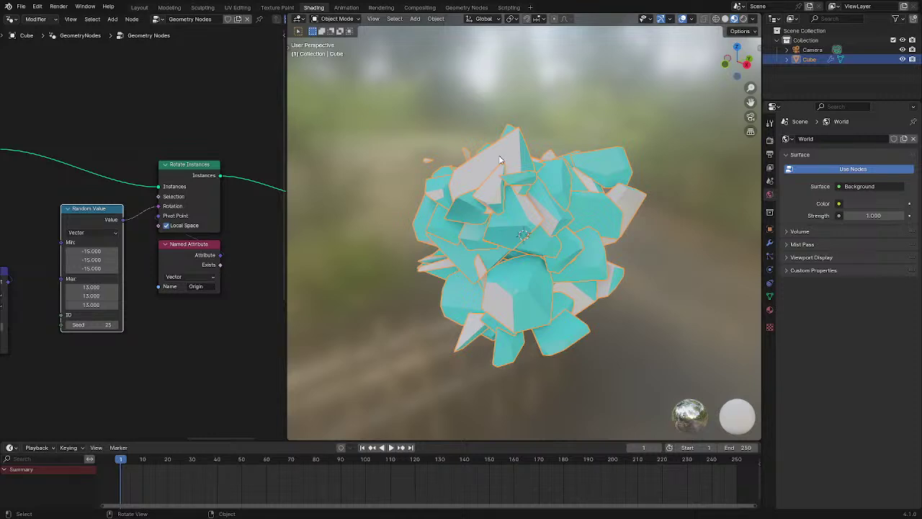
Add a mesh cube to the scene and move it into a new collection named Collection 2
key(shift+a)
mouse_move(513, 176)
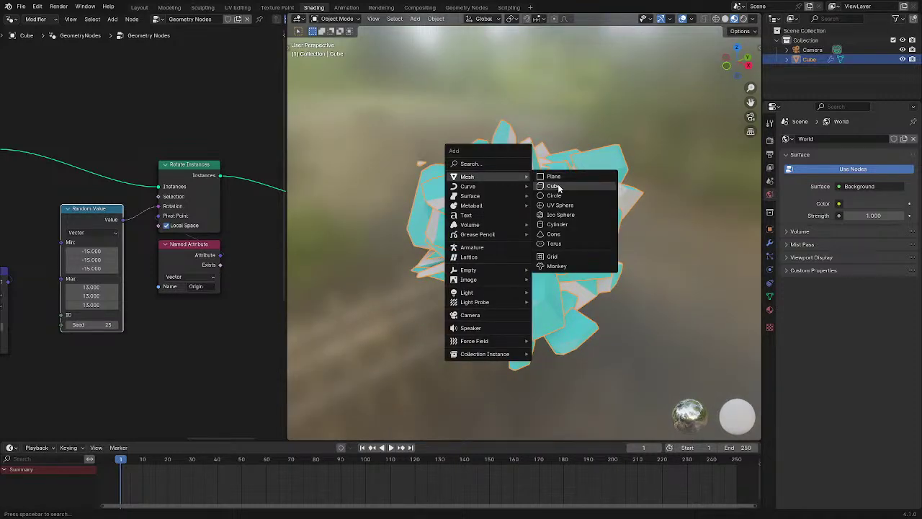
click(553, 186)
scroll(552, 190, down, 3)
key(m)
click(552, 191)
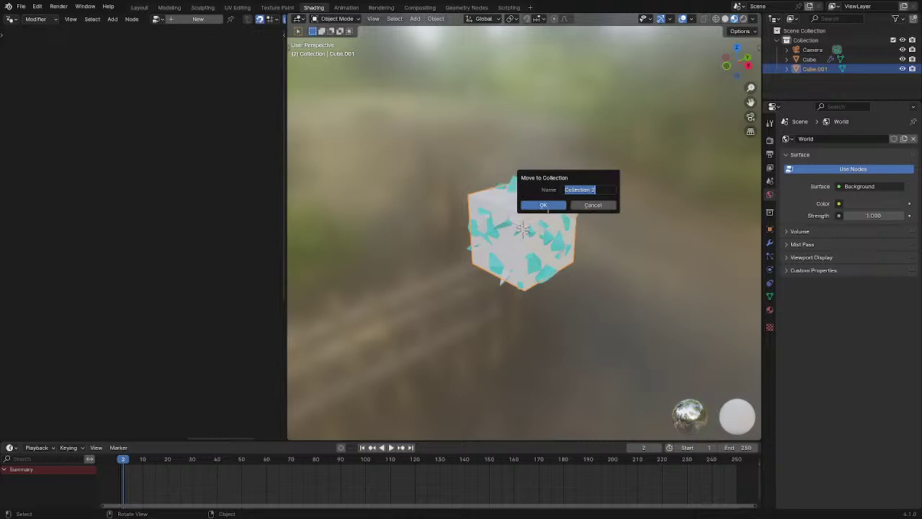
click(546, 203)
scroll(548, 206, down, 2)
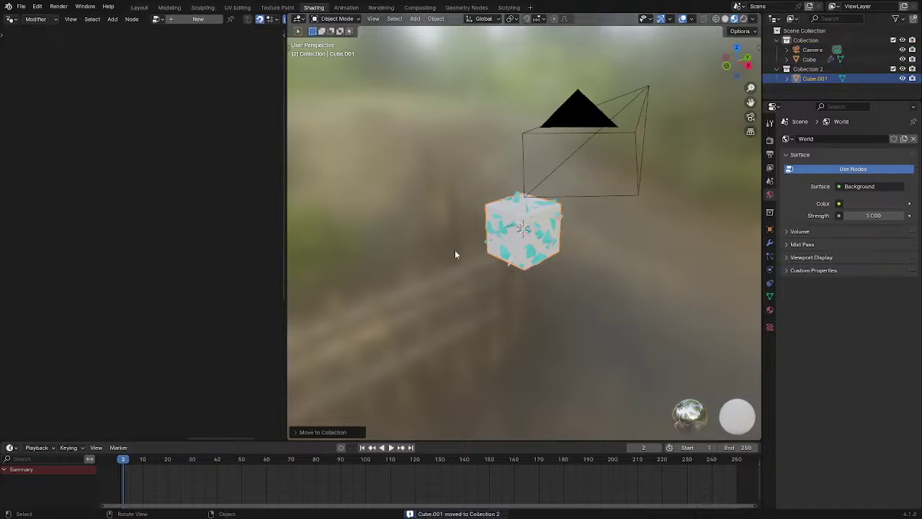
Duplicate the new cube five times, scattering the copies around the fractured cube
key(shift+d)
click(445, 148)
key(shift+d)
click(562, 121)
scroll(586, 175, down, 2)
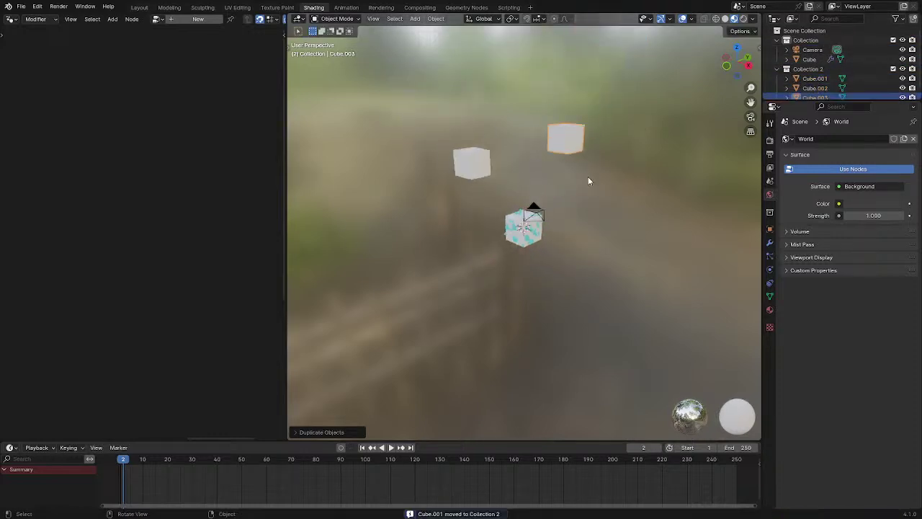
key(shift+d)
click(423, 213)
key(shift+d)
click(425, 281)
key(shift+d)
click(545, 348)
Duplicate the fractured cube in place with its own copy of the node tree, and disable the duplicate in viewports and renders
scroll(544, 348, up, 6)
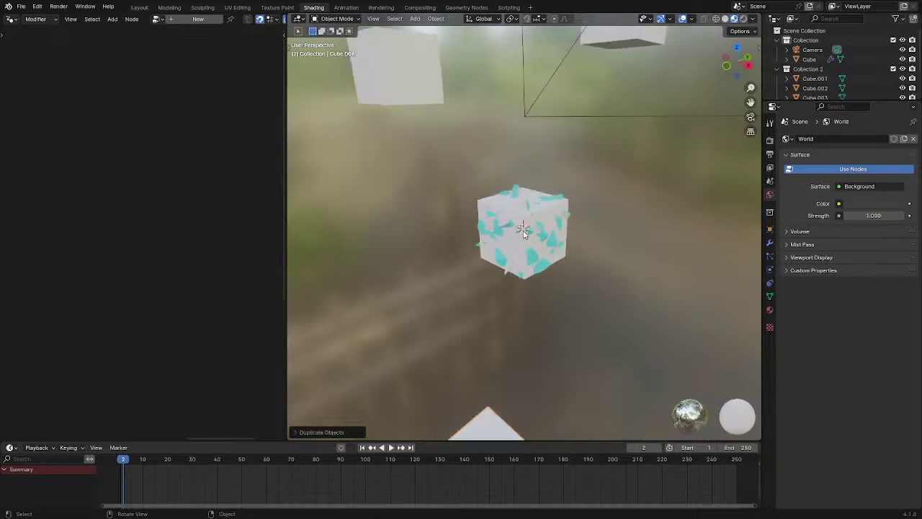
shift+click(545, 265)
click(545, 265)
scroll(117, 156, down, 2)
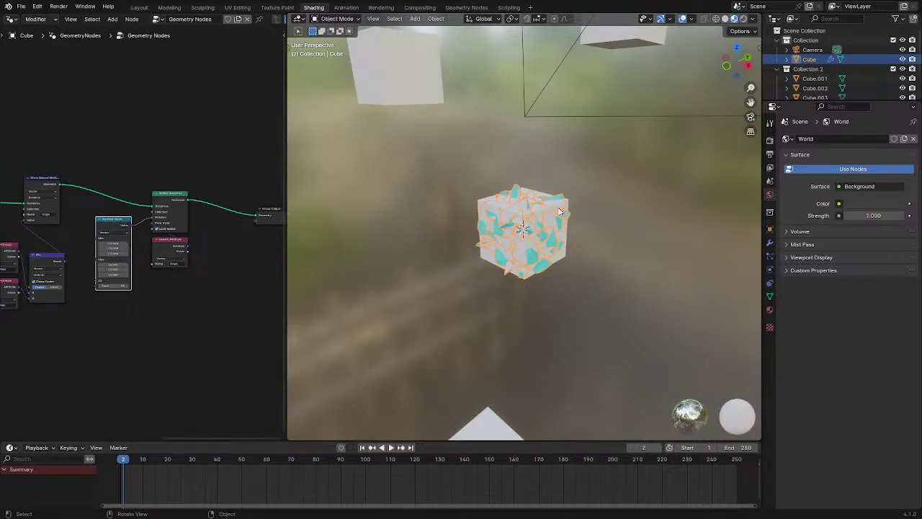
key(shift+d)
right_click(584, 185)
click(256, 19)
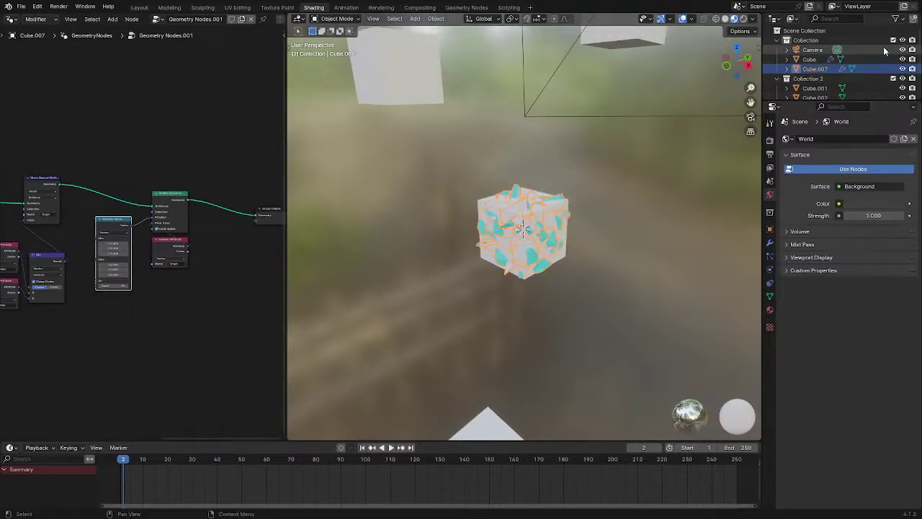
click(896, 19)
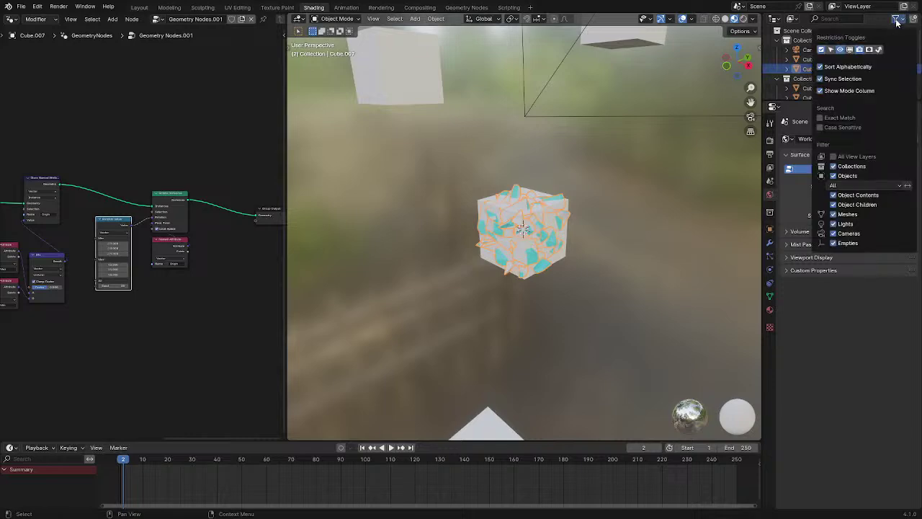
click(849, 49)
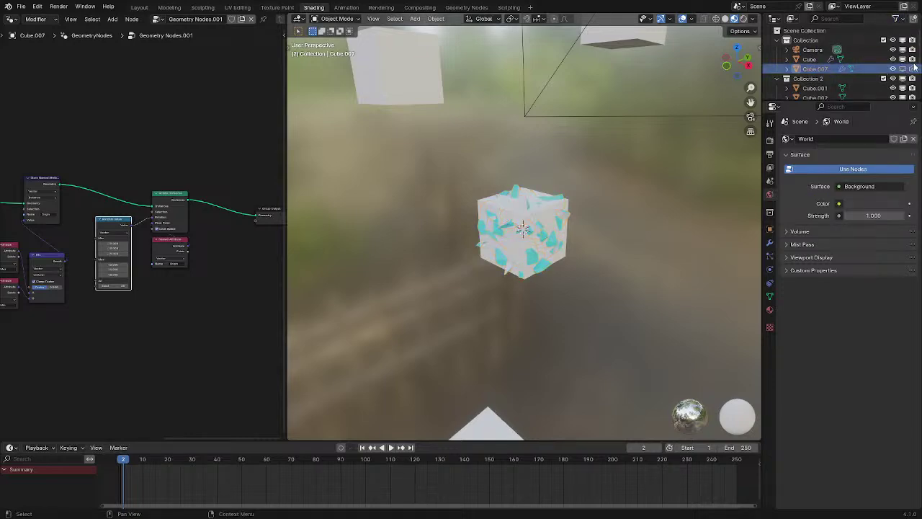
In the original fractured cube's node tree, move Group Input, Split to Instances and Mesh Island further away from the reroute
click(552, 245)
click(552, 247)
key(ctrl+space)
middle_drag(177, 256, 603, 206)
scroll(134, 127, up, 2)
drag(128, 113, 422, 243)
key(g)
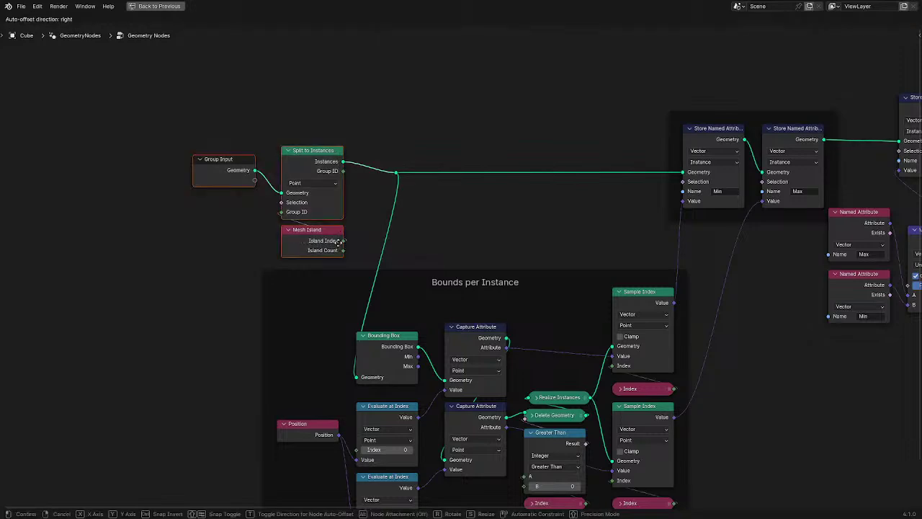
click(150, 242)
key(ctrl+space)
Add a Collection Info node for Collection 2, connect its Instances to the reroute and enable Separate Children
scroll(800, 60, down, 1)
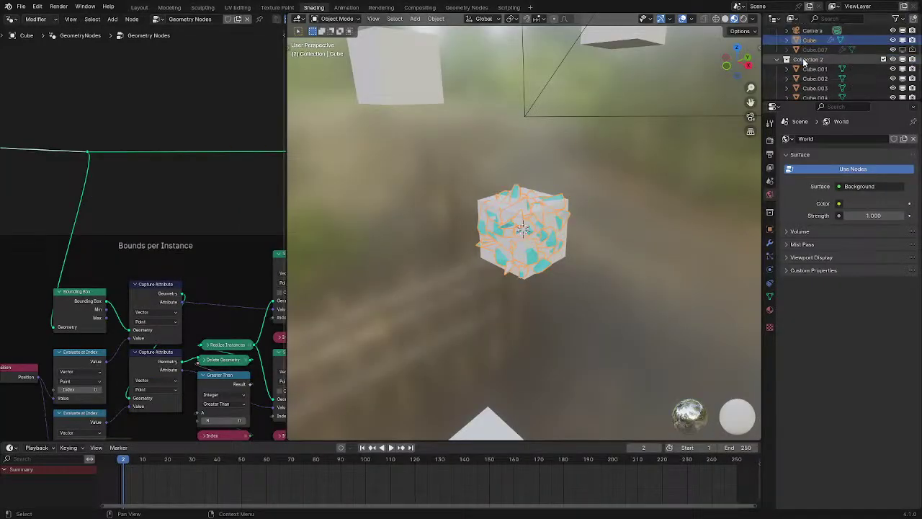
drag(806, 63, 101, 121)
drag(3, 56, 3, 56)
scroll(71, 72, up, 1)
middle_drag(71, 72, 141, 125)
drag(114, 116, 157, 211)
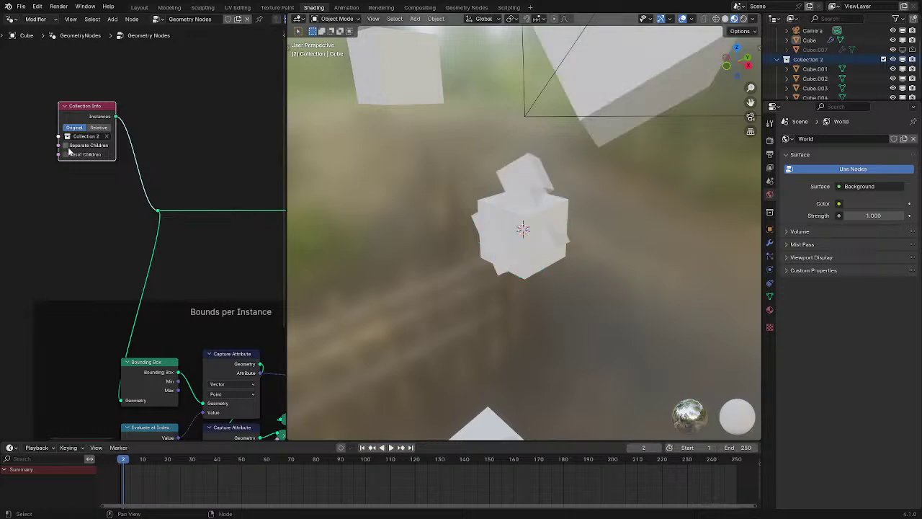
click(67, 145)
Delete the unused Group Input, Split to Instances and Mesh Island nodes
scroll(44, 189, down, 4)
middle_drag(45, 189, 175, 212)
drag(35, 185, 113, 309)
key(x)
Exclude Collection 2 from the view layer
scroll(170, 263, down, 4)
middle_drag(170, 263, 25, 232)
click(884, 59)
Insert a Set Position node between Rotate Instances and Group Output
scroll(649, 123, down, 4)
scroll(69, 293, down, 2)
middle_drag(115, 285, 177, 289)
scroll(176, 289, up, 3)
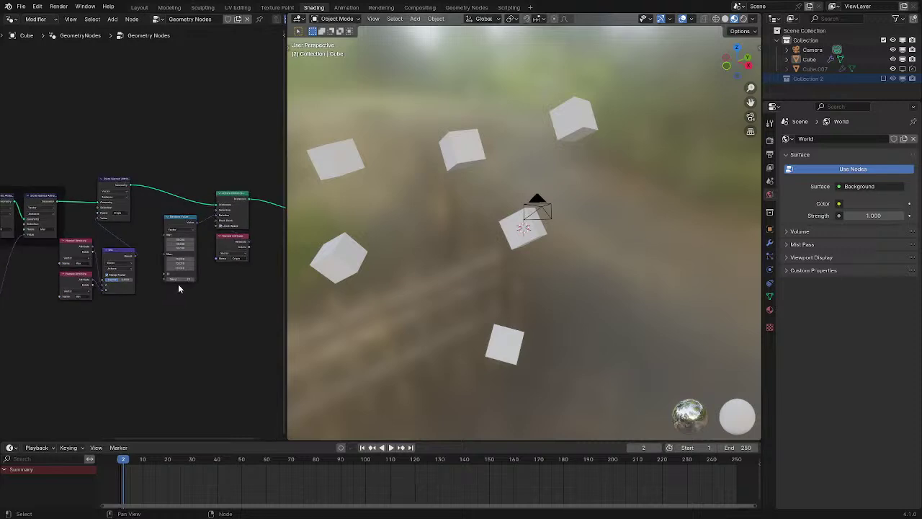
scroll(177, 291, up, 6)
mouse_move(202, 275)
mouse_down()
mouse_move(202, 289)
mouse_move(245, 289)
mouse_move(201, 288)
mouse_up()
ctrl+middle_drag(187, 263, 274, 268)
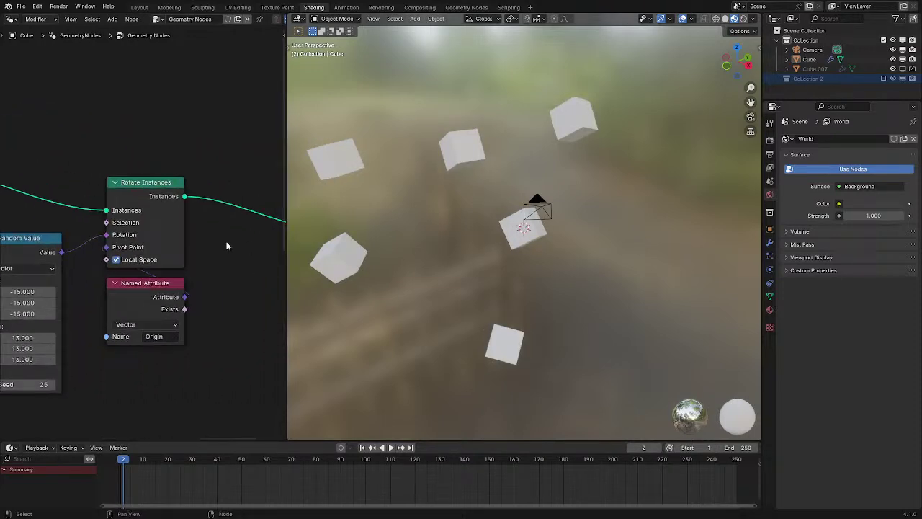
key(shift+a)
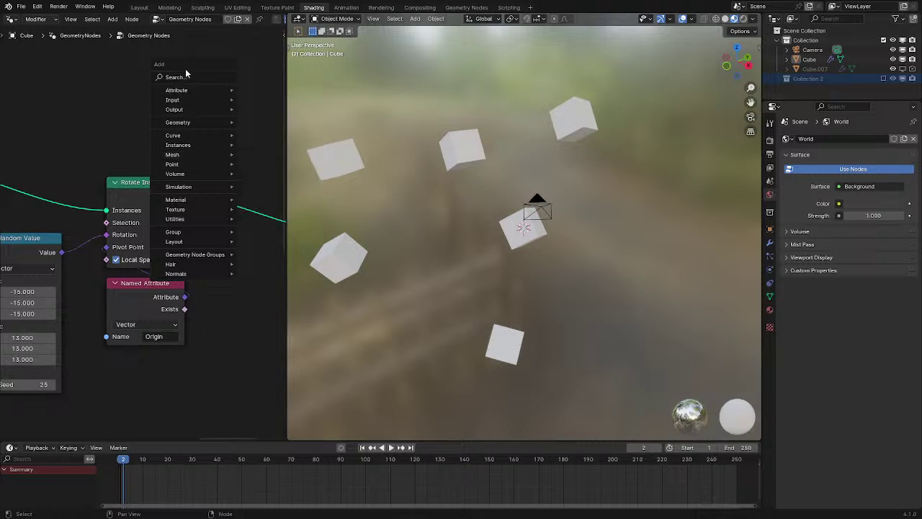
text(set)
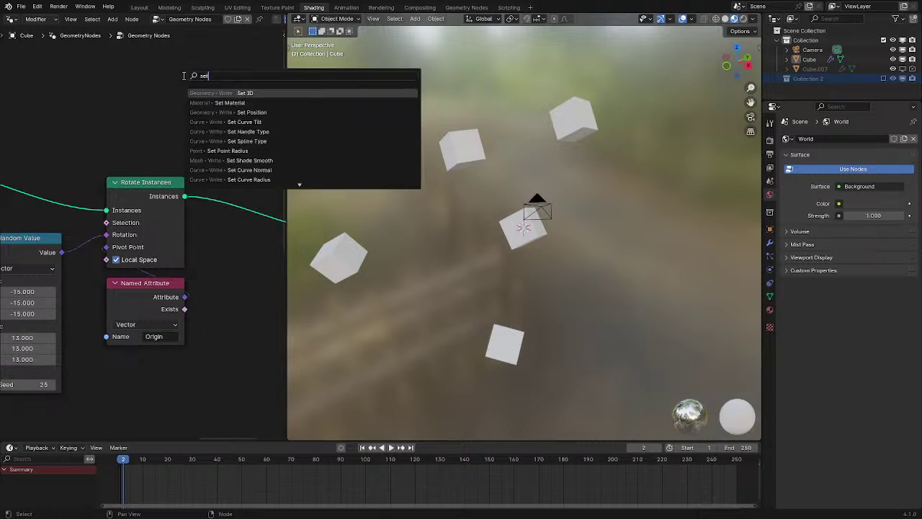
click(228, 112)
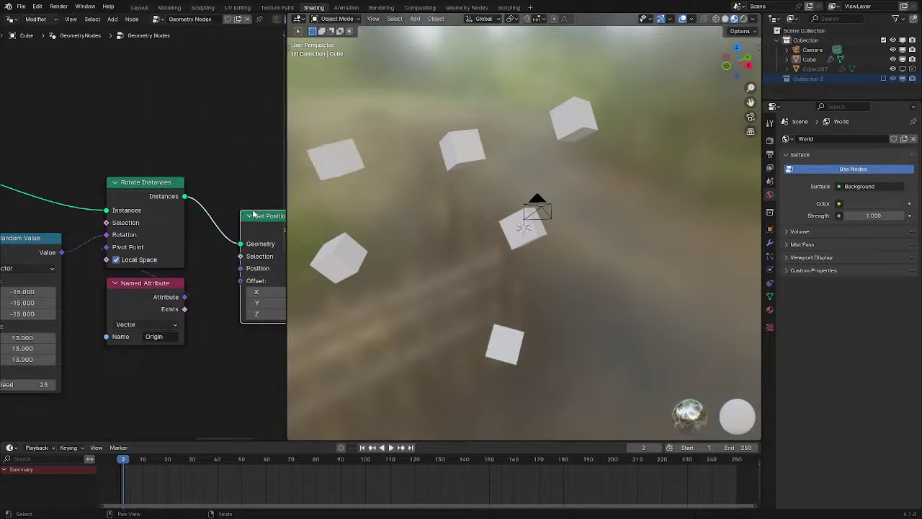
Move the Collection Info node down so it sits nearly level with the reroute
scroll(253, 209, down, 7)
middle_drag(43, 216, 274, 181)
scroll(64, 165, up, 7)
middle_drag(77, 98, 130, 153)
scroll(130, 154, down, 1)
drag(67, 118, 70, 209)
Maximize the node editor and shift the Max and Min Named Attribute nodes slightly down beside the Mix node
key(ctrl+space)
scroll(481, 311, down, 2)
scroll(481, 311, down, 1)
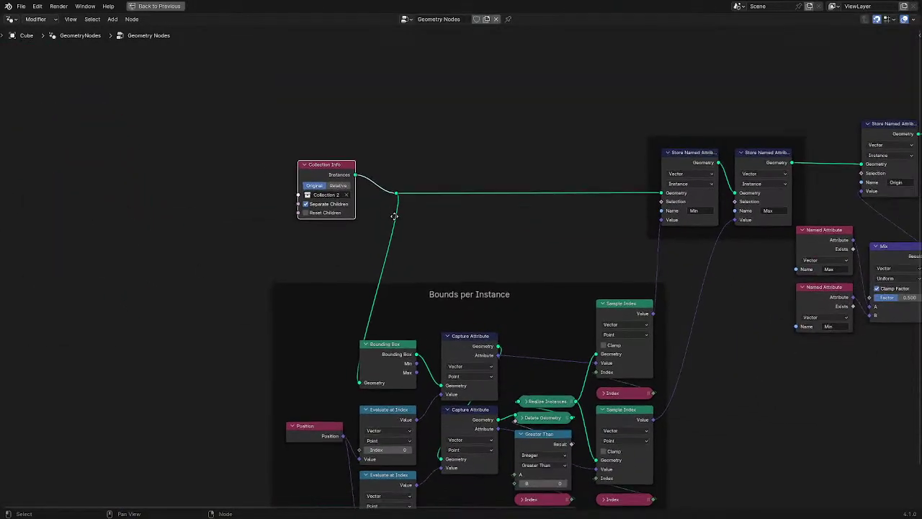
middle_drag(433, 252, 72, 260)
middle_drag(574, 216, 284, 238)
scroll(281, 245, up, 1)
drag(101, 291, 155, 264)
key(g)
click(160, 303)
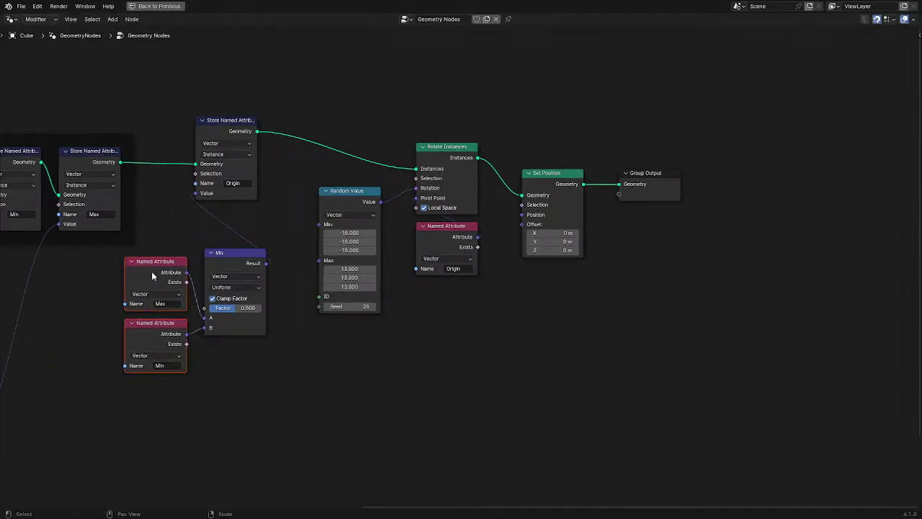
Duplicate the Max and Min Named Attribute nodes with their Mix node and place the copies below the Origin Named Attribute
drag(130, 387, 248, 261)
key(shift+d)
click(484, 315)
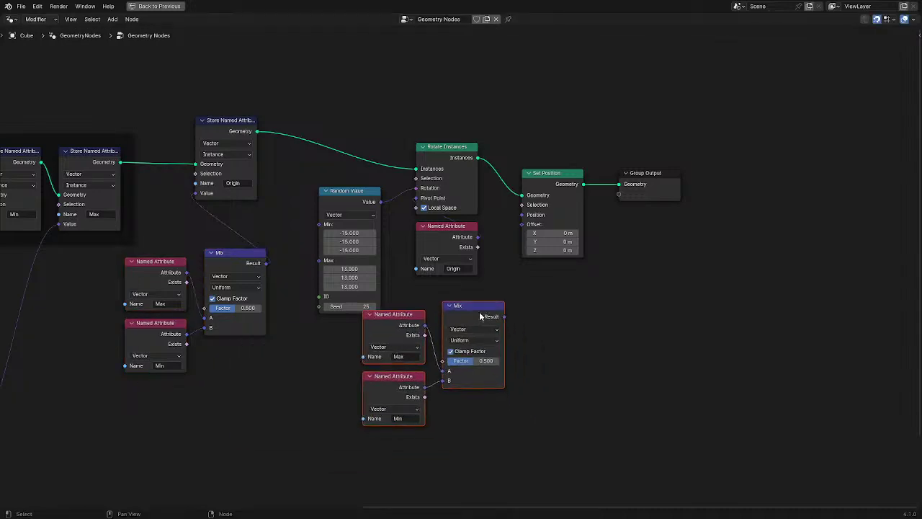
Feed the duplicated Mix result through a Scale node set to -1.000 into the Set Position Offset
middle_drag(501, 306, 354, 310)
scroll(349, 353, up, 2)
drag(310, 354, 350, 354)
text(sc)
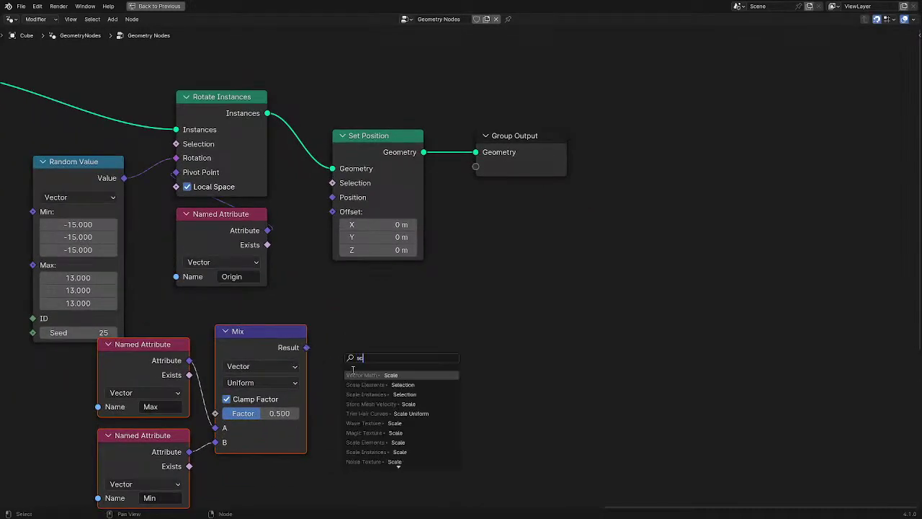
click(354, 373)
key(g)
right_click(424, 341)
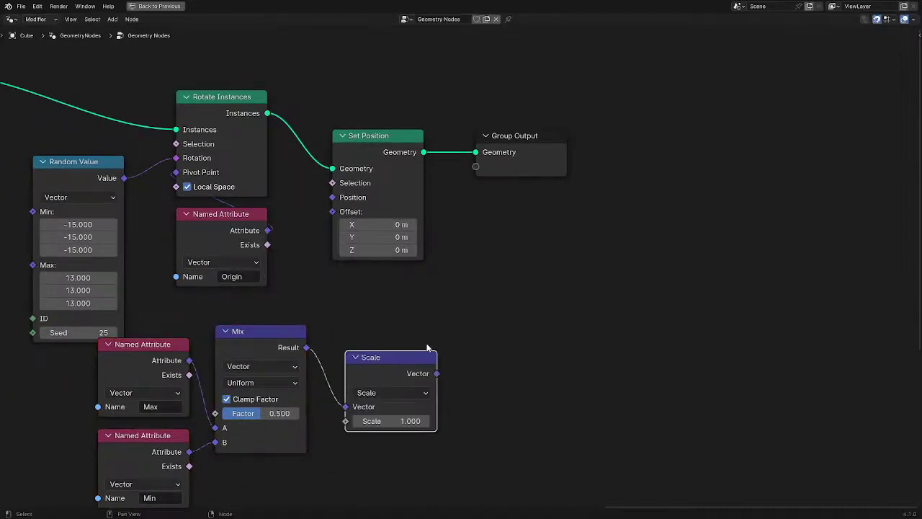
drag(435, 373, 333, 211)
ctrl+drag(387, 419, 353, 419)
key(ctrl+space)
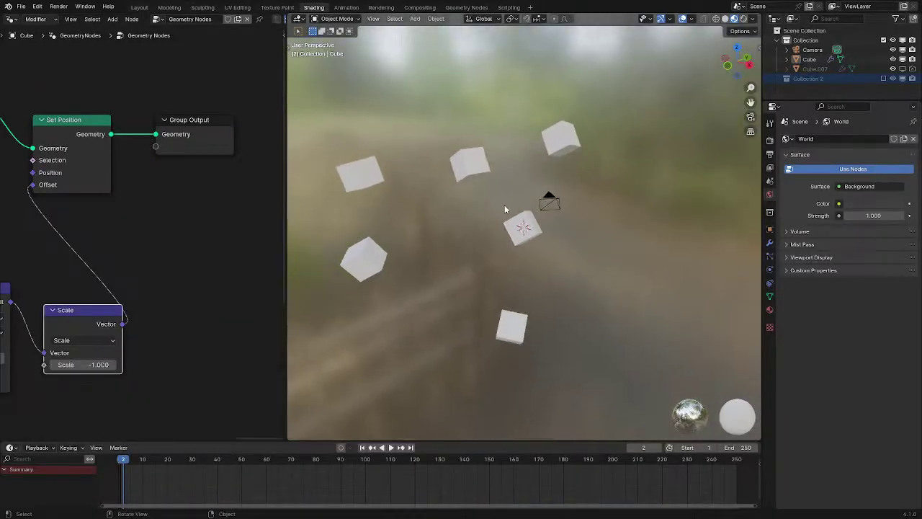
Cut the link between the Scale node and the Set Position Offset and connect it again
middle_drag(57, 265, 200, 301)
click(75, 163)
shift+click(202, 161)
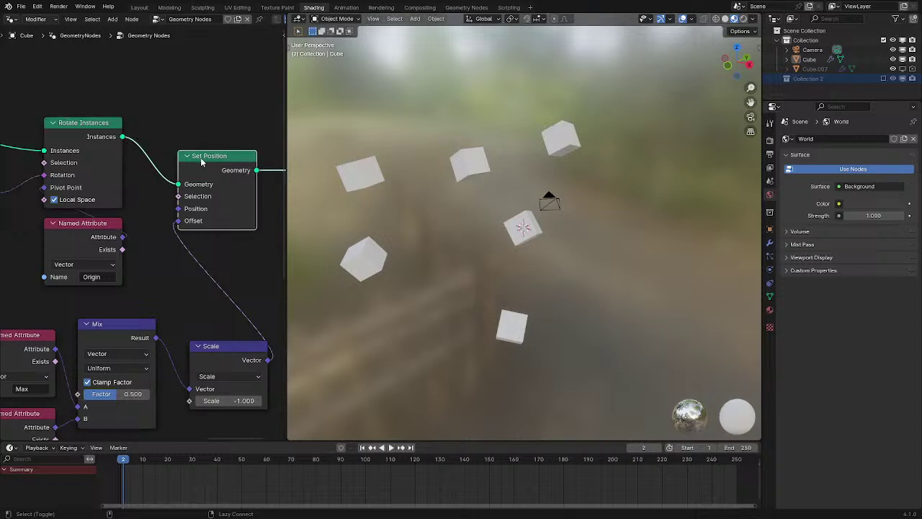
ctrl+right_drag(268, 210, 204, 276)
drag(214, 232, 288, 232)
right_click(215, 232)
drag(267, 360, 178, 220)
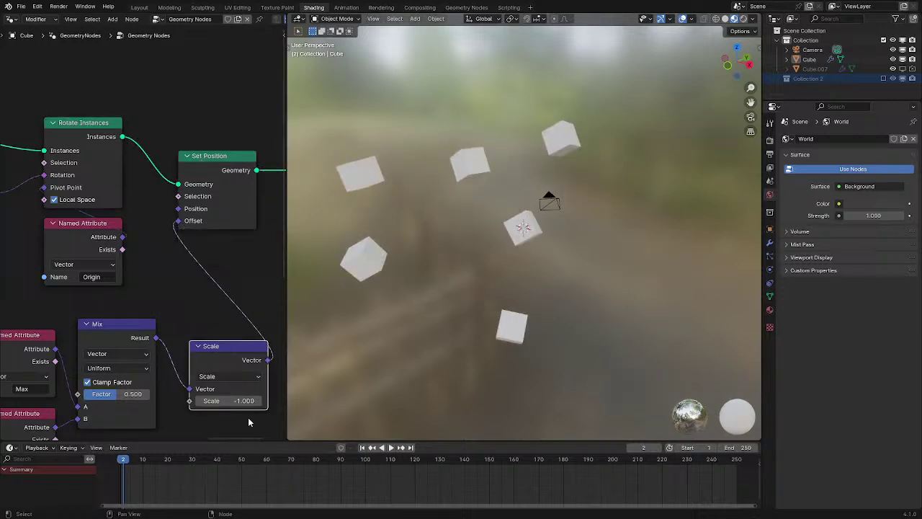
Try linking the Mix result directly to Set Position and cut the link
right_click(227, 401)
scroll(148, 324, down, 2)
middle_drag(148, 323, 170, 304)
click(171, 306)
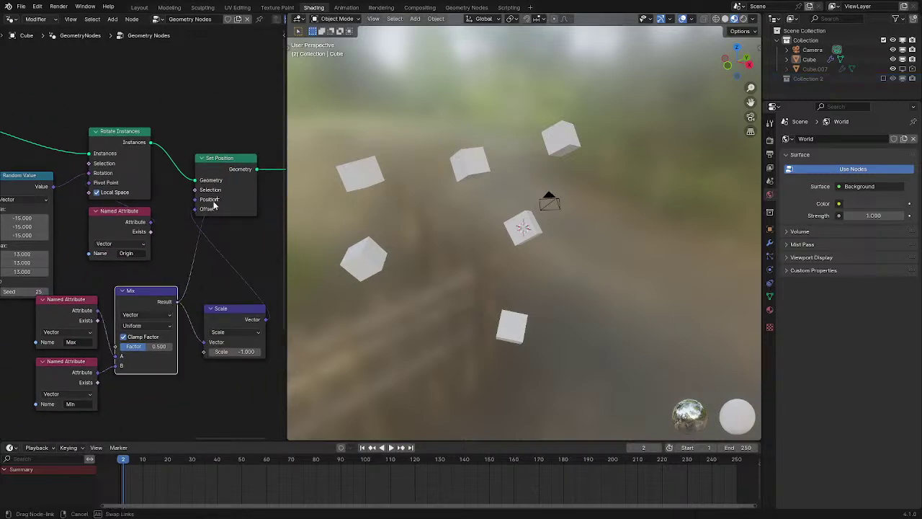
drag(213, 207, 206, 208)
drag(153, 347, 157, 350)
ctrl+right_drag(225, 296, 225, 297)
Add a Combine XYZ node above Rotate Instances and feed its zero vector into the Set Position Position input
click(175, 127)
key(shift+a)
text(ce)
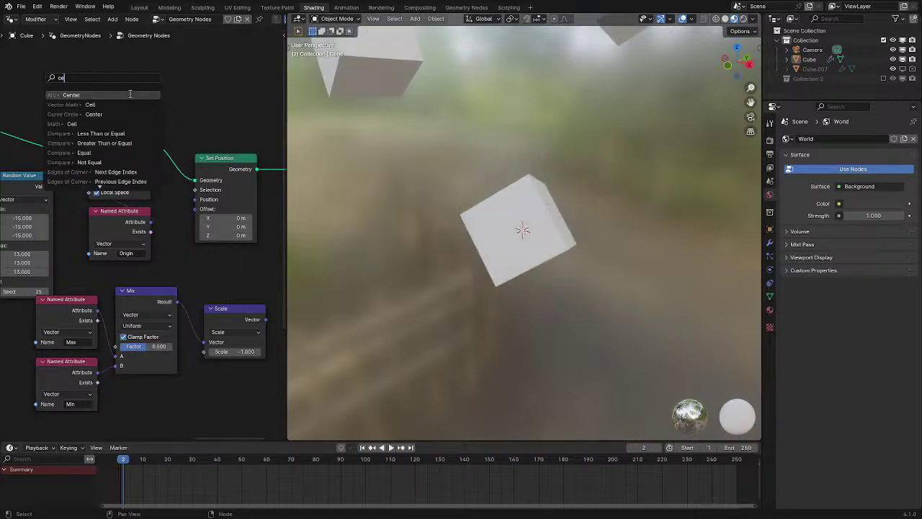
text(vec)
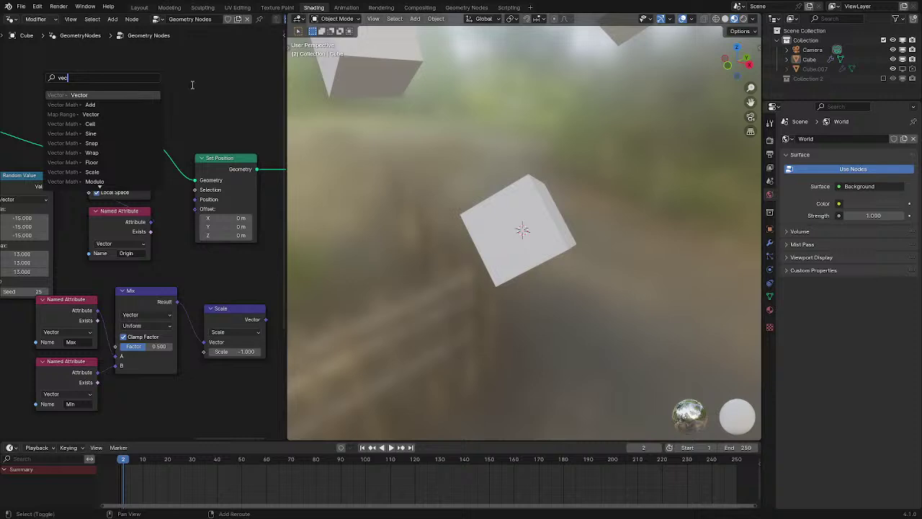
text(combine)
key(Return)
click(195, 92)
scroll(184, 231, up, 1)
Link the duplicated Max Named Attribute to the Set Position Offset and delete the duplicated Mix and Scale nodes
drag(86, 330, 209, 203)
drag(146, 311, 225, 393)
scroll(206, 337, down, 2)
key(x)
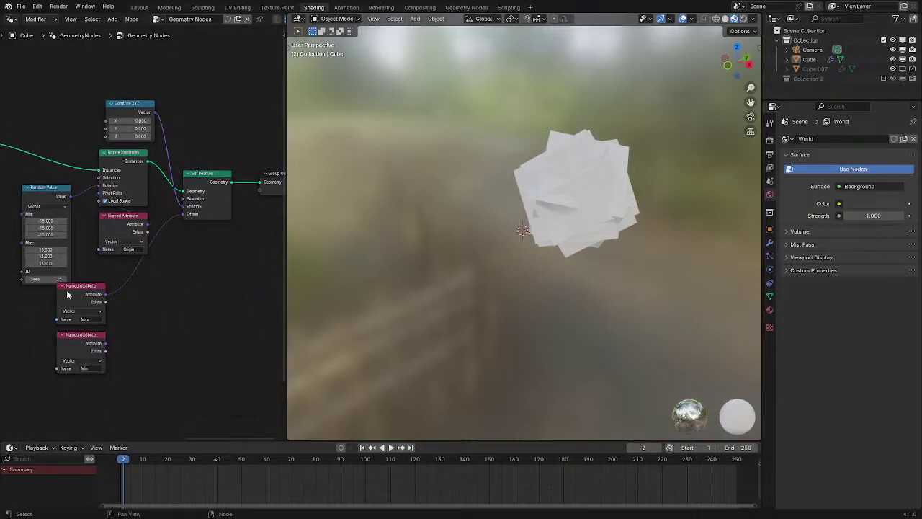
Move the duplicated Max and Min Named Attribute nodes closer to Set Position and show the viewport in solid shading
drag(25, 366, 77, 310)
key(g)
click(154, 309)
key(shift+z)
middle_drag(558, 244, 513, 271)
key(shift+z)
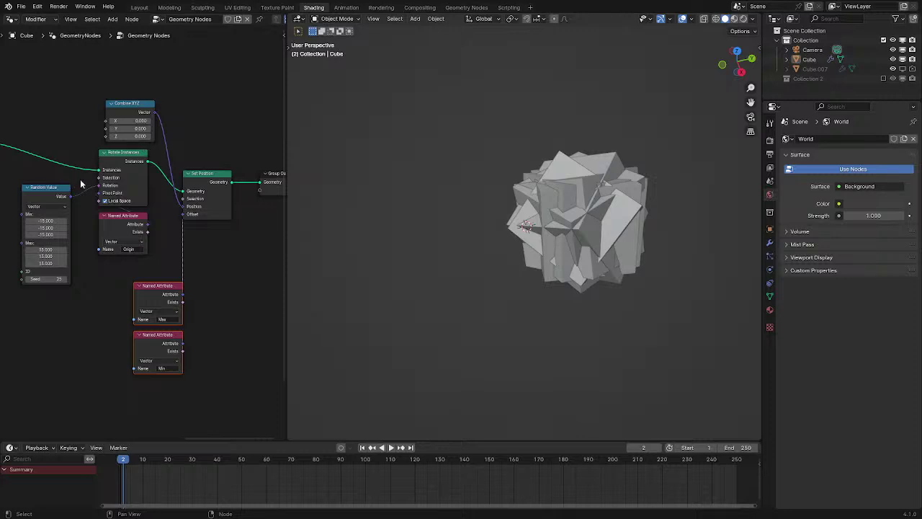
Bypass Rotate Instances by linking the stored geometry straight to Set Position, and move the unused rotation nodes up out of the way
drag(100, 171, 185, 191)
drag(63, 311, 125, 177)
scroll(97, 208, down, 2)
key(g)
click(217, 98)
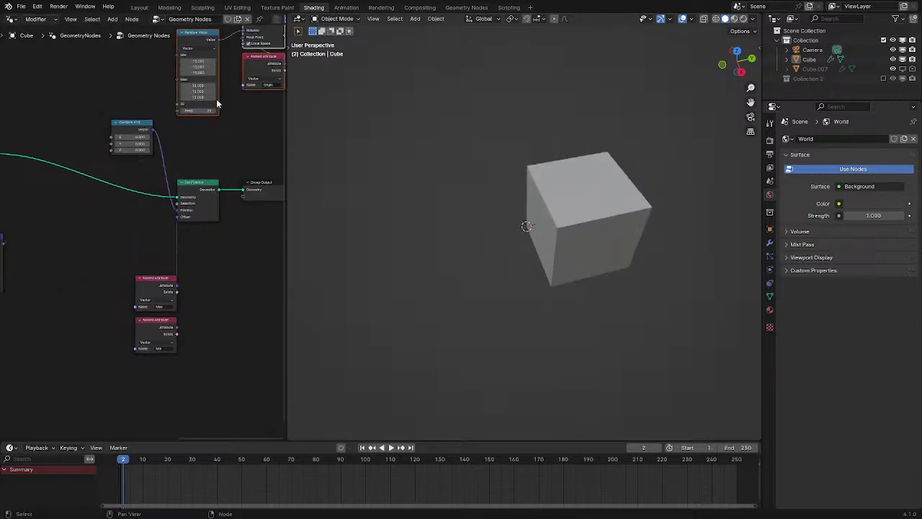
Place the duplicated Max and Min Named Attribute nodes directly beside the Set Position inputs
scroll(166, 247, up, 2)
drag(114, 267, 205, 415)
key(g)
click(154, 303)
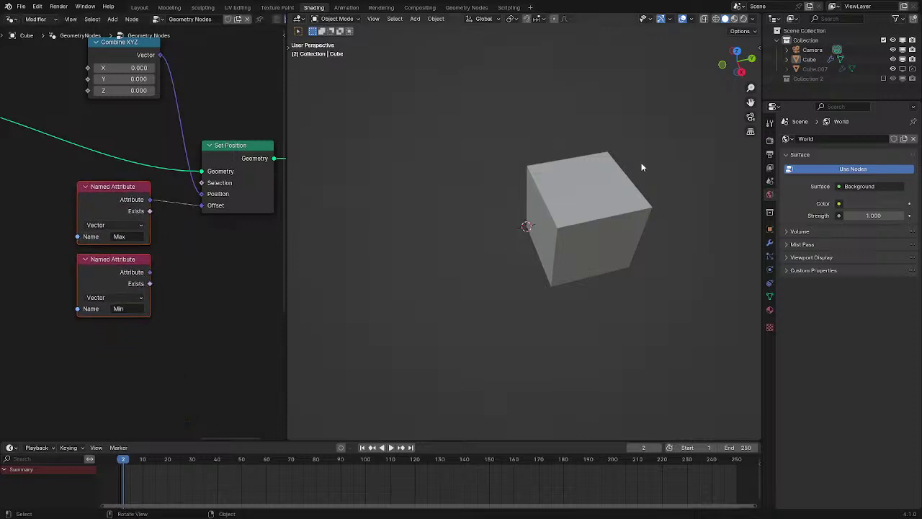
Re-enable Collection 2 and stretch the lower cube's geometry along the X axis in Edit Mode
click(885, 78)
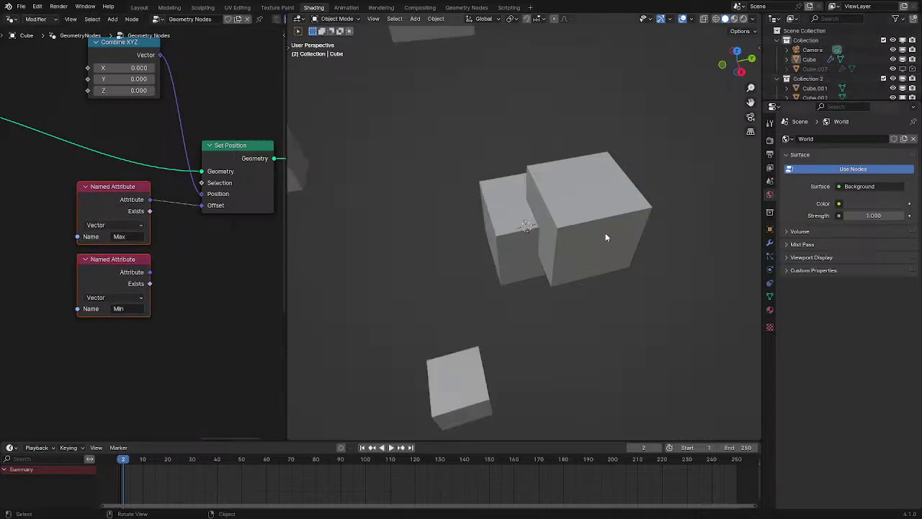
click(468, 388)
key(Tab)
key(s)
key(x)
click(609, 342)
scroll(610, 342, down, 3)
middle_drag(610, 342, 552, 310)
Finish editing the stretched cube and open the geometry of Cube.002 for editing
key(Tab)
click(468, 130)
key(Tab)
key(r)
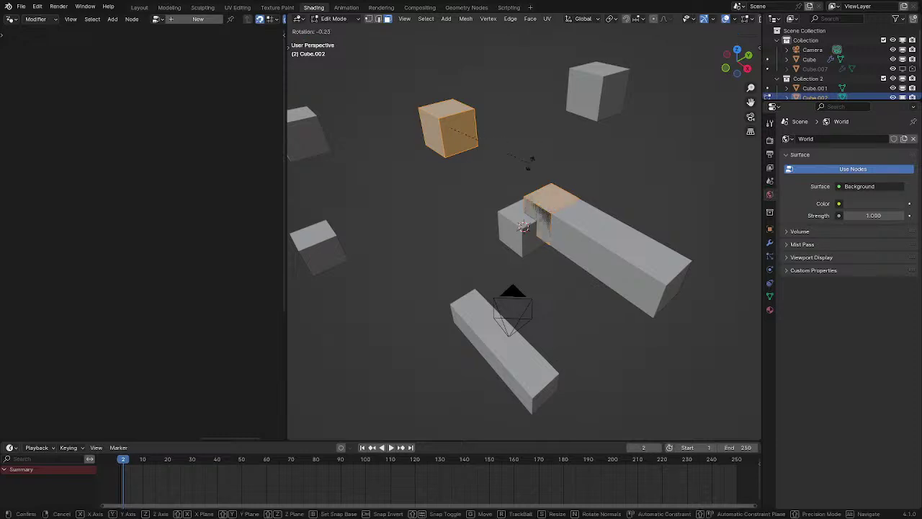
click(529, 63)
key(shift+z)
middle_drag(562, 214, 593, 183)
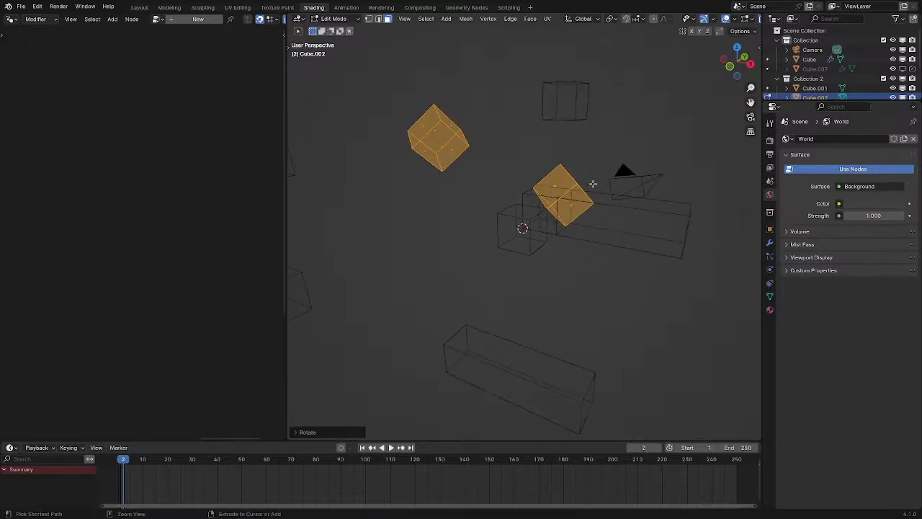
key(ctrl+z)
key(s)
key(shift+z)
right_click(447, 173)
Stretch the geometry of Cube.002 along the Y axis and return to Object Mode
key(s)
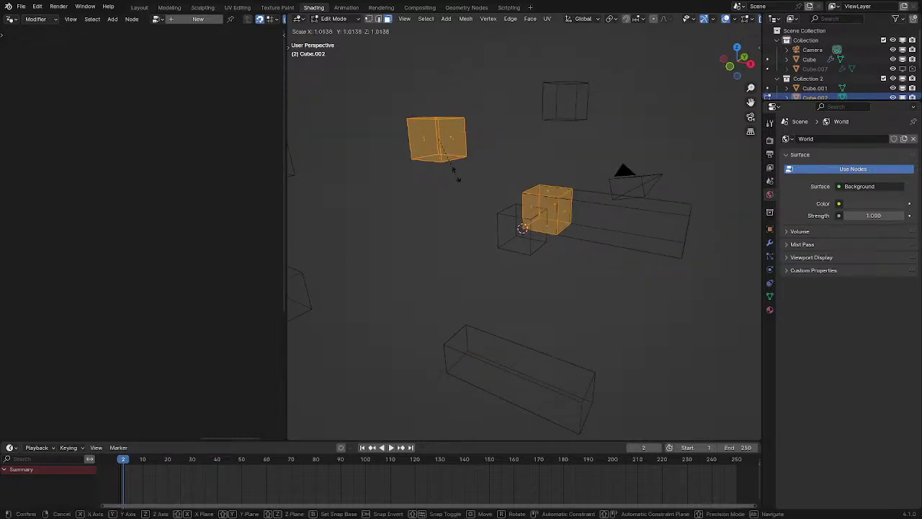
key(x)
key(y)
click(551, 116)
key(Tab)
Restore solid shading and uniformly enlarge the geometry of Cube.003 in Edit Mode
middle_drag(551, 116, 525, 182)
key(z)
click(584, 180)
click(605, 104)
key(Tab)
key(s)
click(368, 175)
key(Tab)
middle_drag(368, 175, 505, 246)
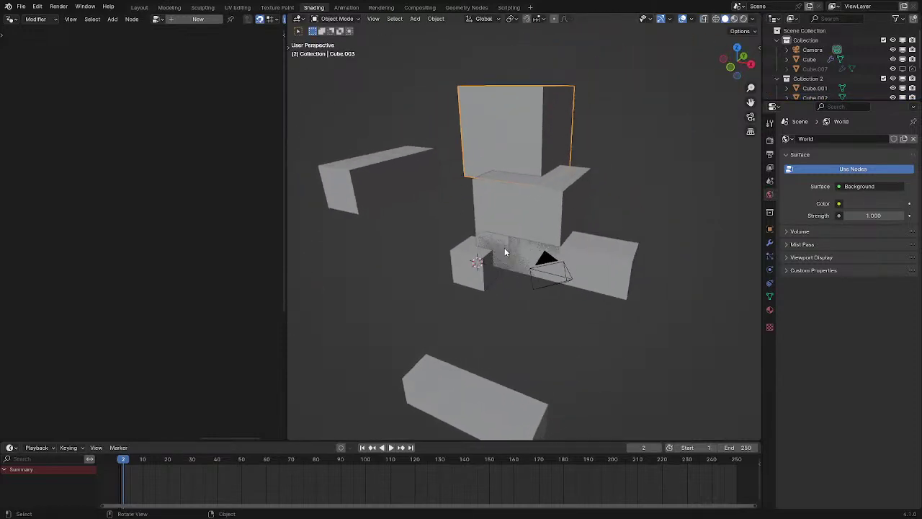
Reselect the geometry nodes Cube and shift the Max, Min and Mix nodes feeding Origin further left
click(504, 246)
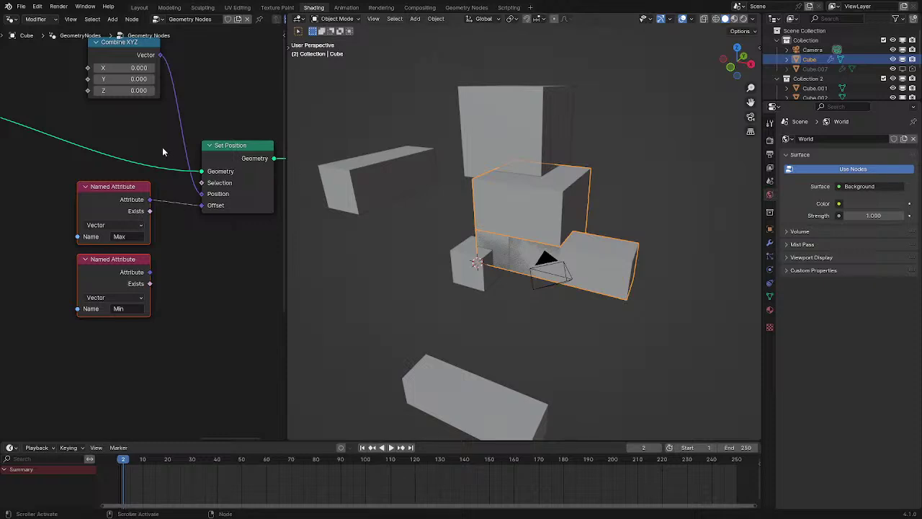
key(ctrl+space)
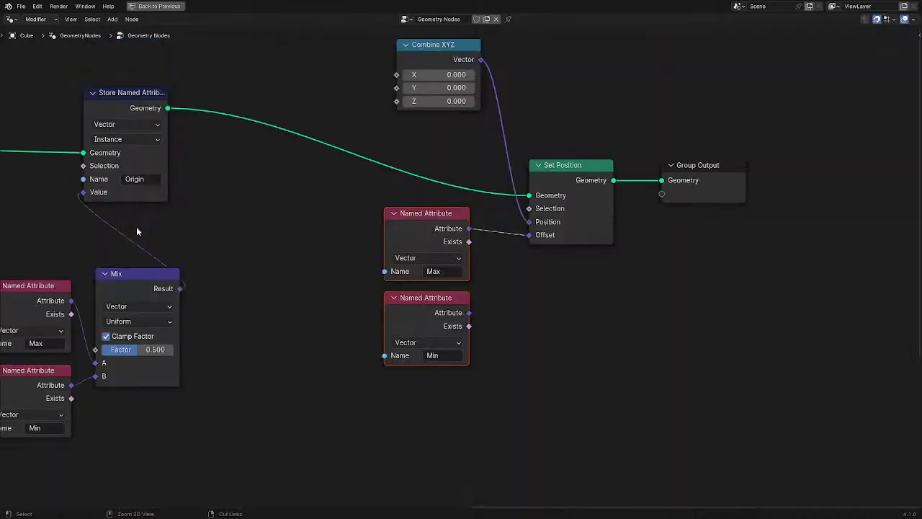
middle_drag(351, 217, 465, 203)
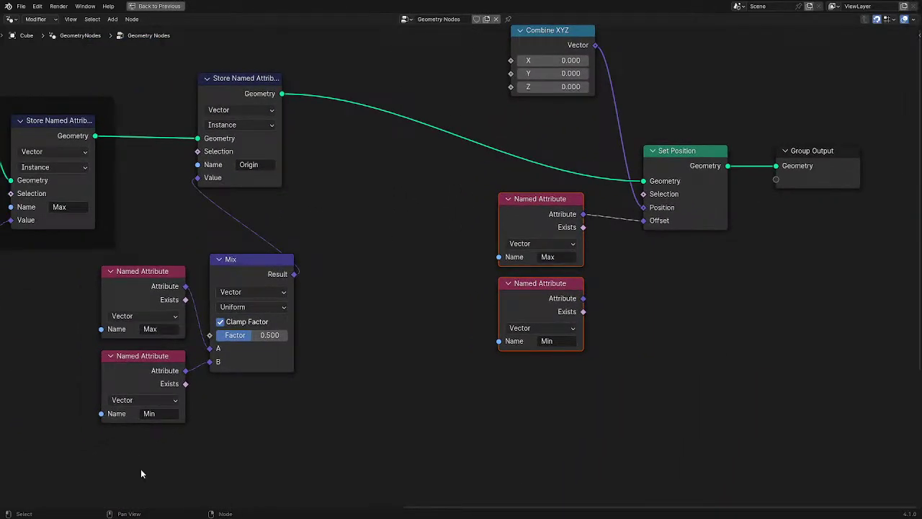
drag(134, 477, 306, 306)
key(g)
click(180, 327)
Add an Accumulate Field node next to the duplicated Named Attributes and set its data type to Vector
key(shift+a)
text(acc)
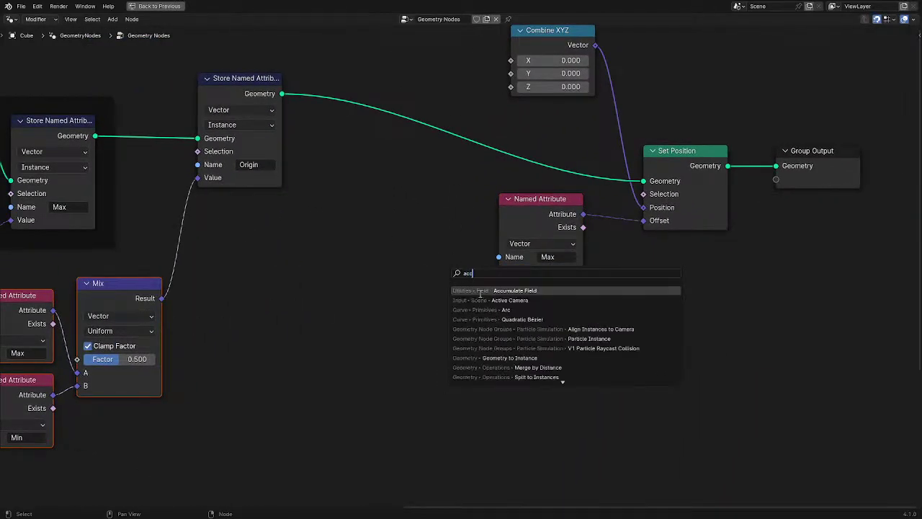
click(487, 290)
click(410, 313)
click(423, 341)
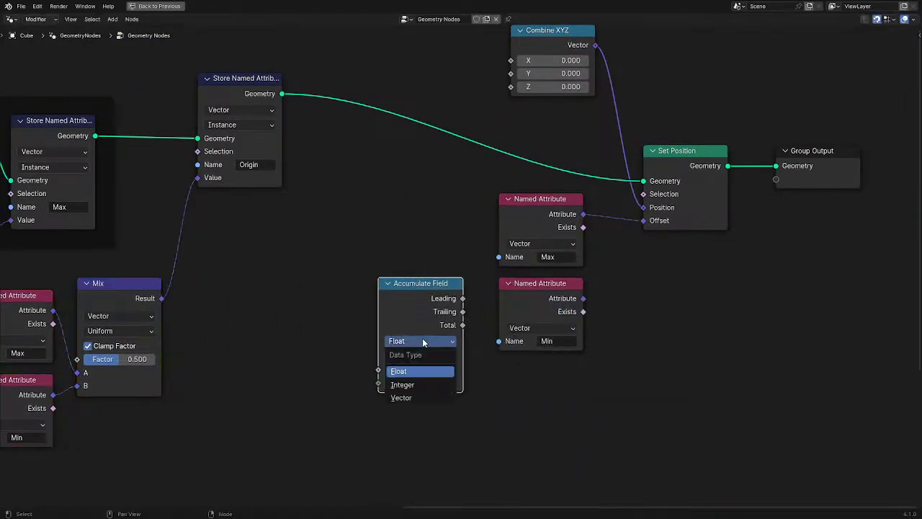
click(414, 397)
Duplicate the Max and Min Named Attribute nodes and place the copies before the Accumulate Field node
drag(543, 365, 566, 233)
middle_drag(566, 232, 551, 192)
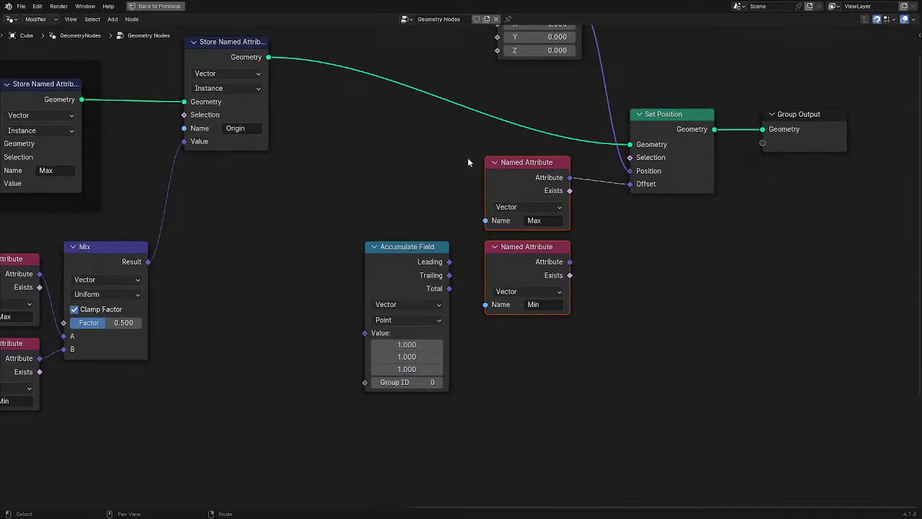
key(shift+d)
click(151, 323)
Subtract Min from Max with a Subtract vector node and feed the result into the Accumulate Field Value
drag(257, 346, 288, 349)
text(subtr)
key(Return)
click(301, 355)
drag(257, 430, 280, 402)
drag(365, 359, 366, 333)
Combine the Accumulate Field Leading and Trailing outputs in a duplicated Subtract node and link its result to the Set Position Offset
drag(407, 281, 527, 365)
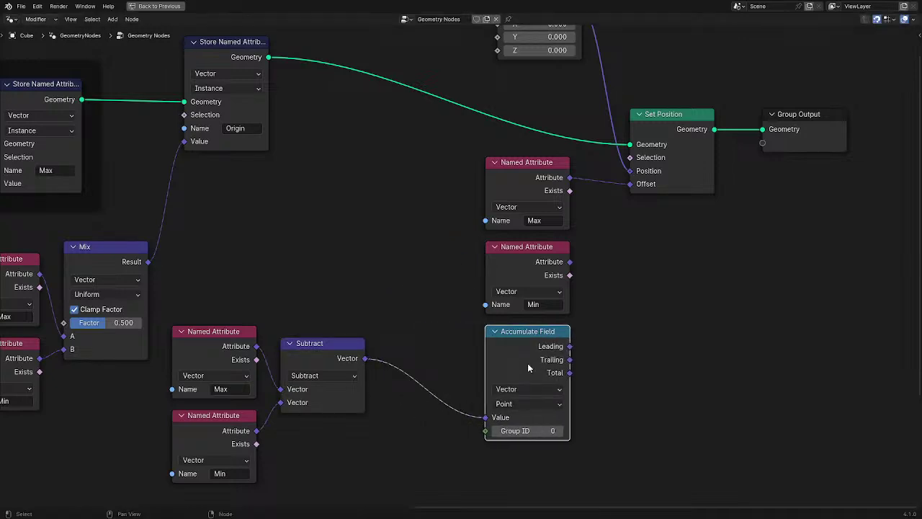
drag(528, 364, 522, 451)
click(327, 363)
key(shift+d)
click(566, 375)
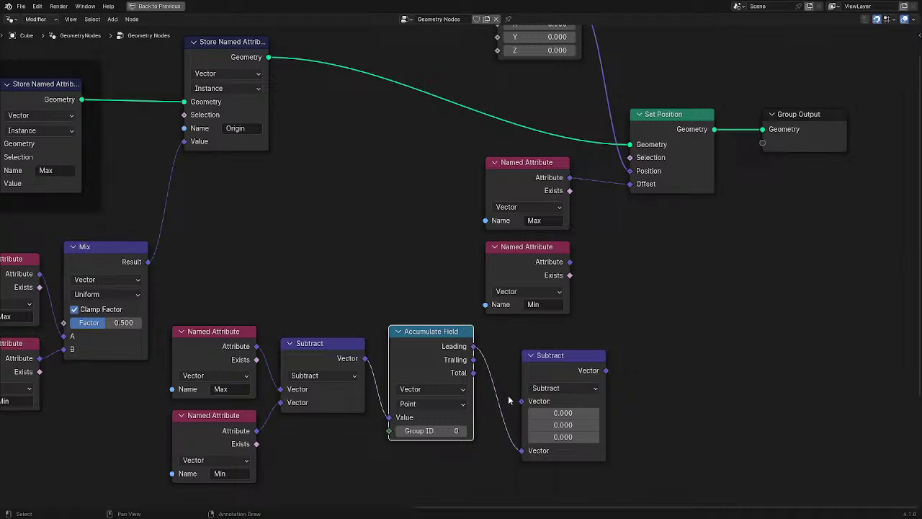
drag(472, 360, 537, 405)
drag(606, 371, 624, 184)
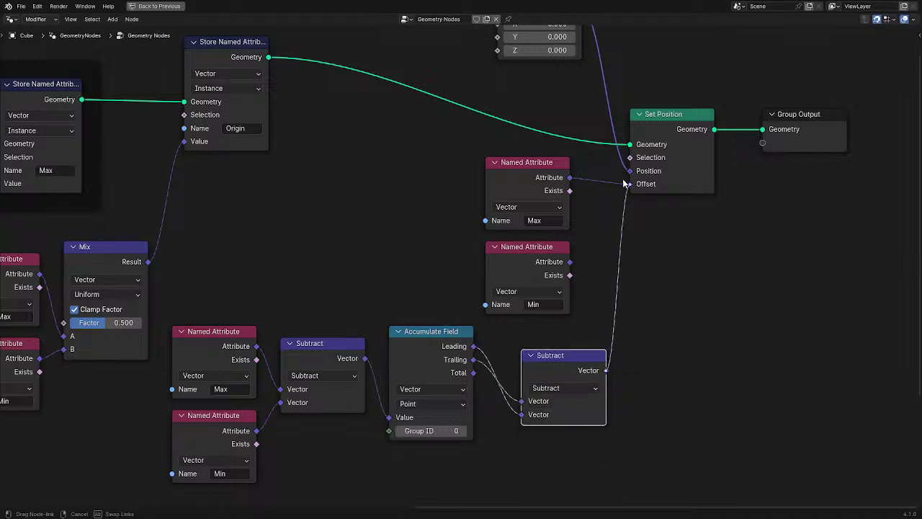
Restore the full workspace layout and set the Accumulate Field domain to Instance
key(ctrl+space)
middle_drag(559, 270, 541, 261)
middle_drag(504, 287, 533, 292)
middle_drag(111, 347, 124, 348)
click(122, 350)
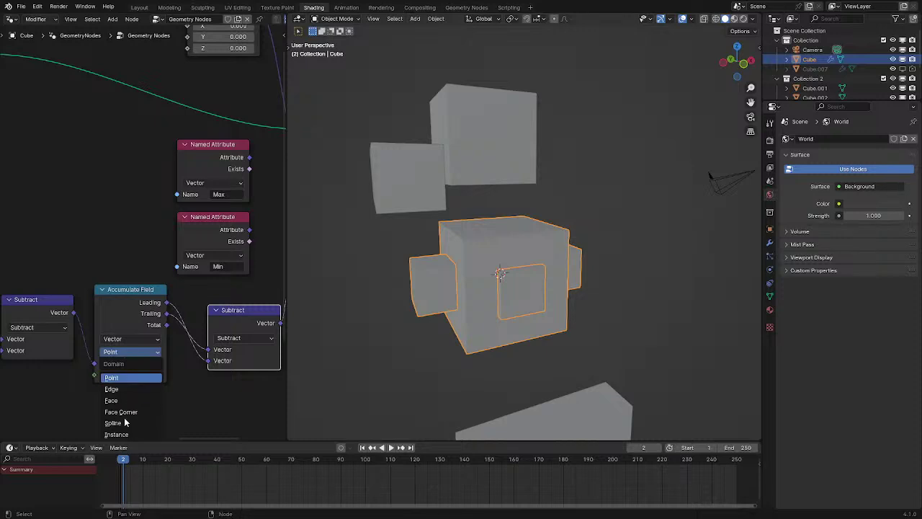
click(125, 435)
Collapse the Subtract node that follows Accumulate Field and shift it closer to it
scroll(505, 302, down, 5)
middle_drag(551, 303, 493, 232)
click(215, 311)
drag(217, 312, 198, 311)
middle_drag(256, 308, 172, 338)
Route the collapsed Subtract result through a Multiply node with X set to 1.000 into the Set Position Offset
drag(175, 339, 189, 347)
text(mul)
click(232, 361)
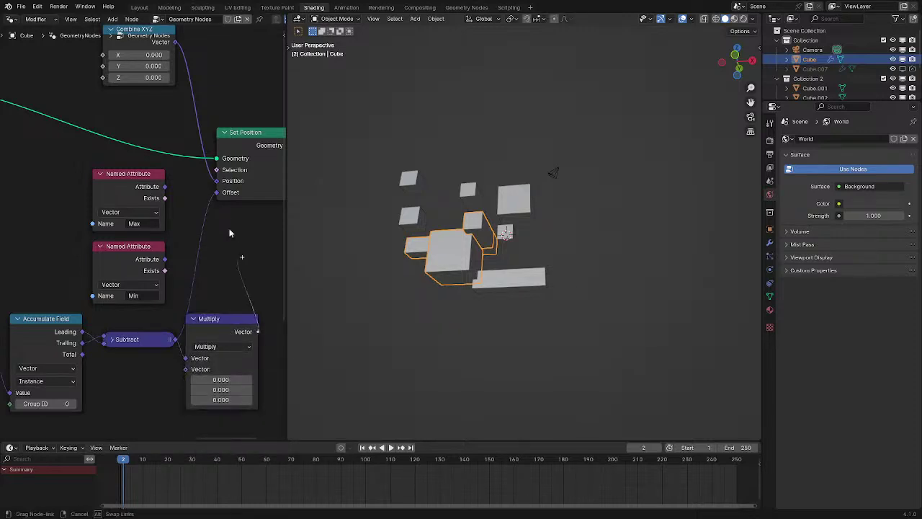
drag(219, 191, 217, 192)
mouse_move(221, 379)
mouse_down()
mouse_move(268, 379)
mouse_move(242, 379)
mouse_up()
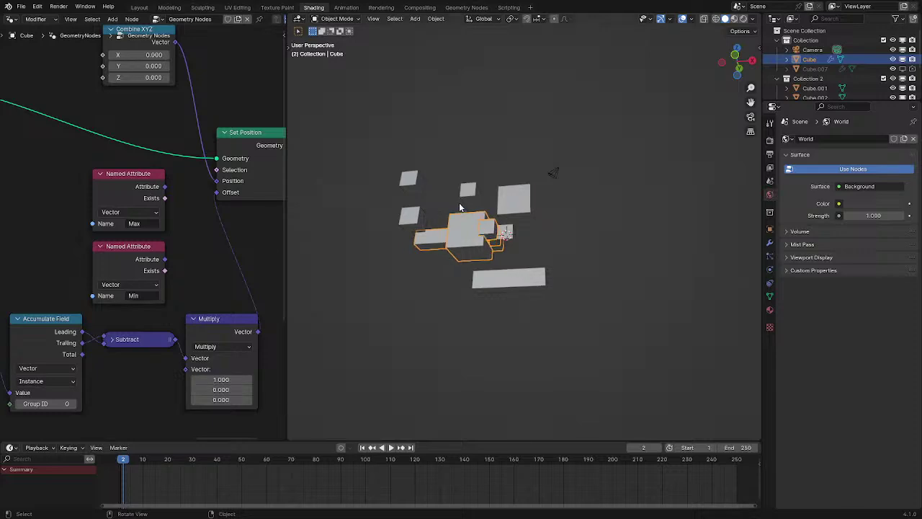
Show the cubes in wireframe and keep only the Accumulate Field Leading output linked to the collapsed Subtract node
middle_drag(457, 202, 505, 289)
scroll(503, 281, up, 5)
key(z)
click(379, 298)
middle_drag(389, 288, 462, 233)
middle_drag(100, 335, 165, 317)
scroll(160, 333, up, 1)
drag(171, 333, 171, 331)
Check the spacing between the instanced cubes and return the viewport to solid shading
middle_drag(532, 276, 446, 245)
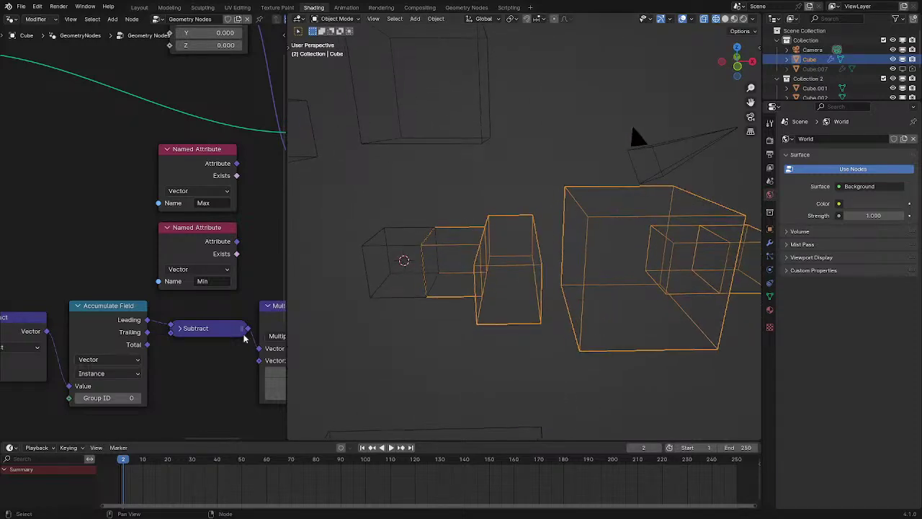
scroll(236, 340, down, 1)
drag(267, 351, 304, 352)
key(z)
click(656, 264)
middle_drag(655, 265, 531, 298)
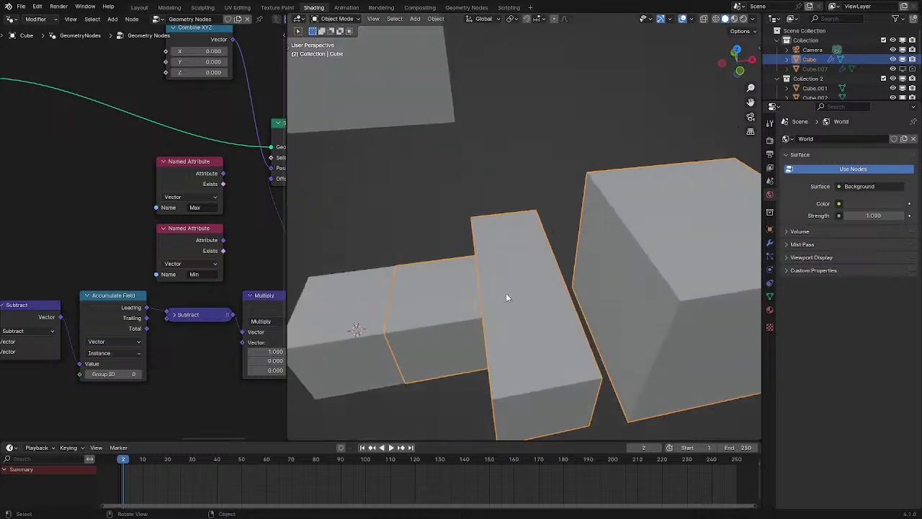
Examine the Max and Min subtraction feeding Accumulate Field against the layout of the instanced cubes
scroll(566, 290, down, 1)
middle_drag(62, 339, 163, 291)
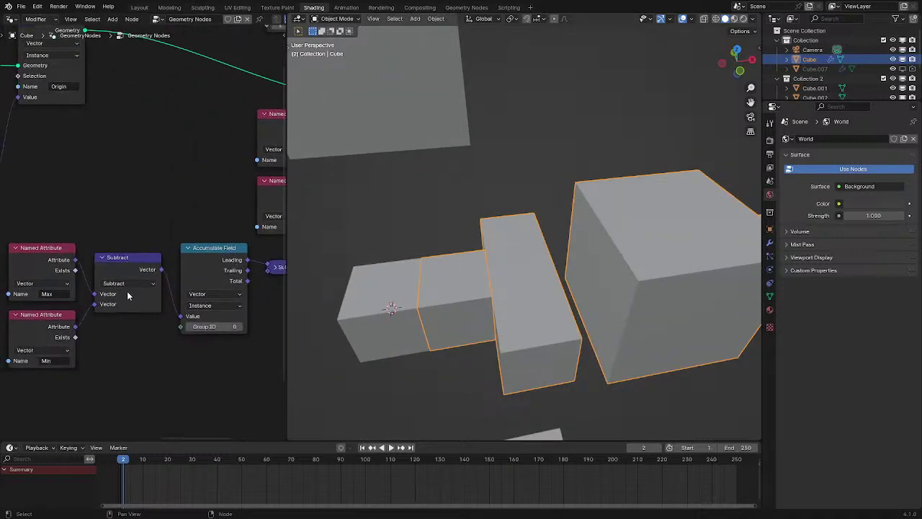
mouse_move(95, 304)
mouse_down()
mouse_move(78, 267)
mouse_move(96, 305)
mouse_up()
middle_drag(115, 285, 188, 281)
scroll(187, 280, down, 4)
scroll(399, 290, down, 3)
shift+middle_drag(399, 291, 289, 285)
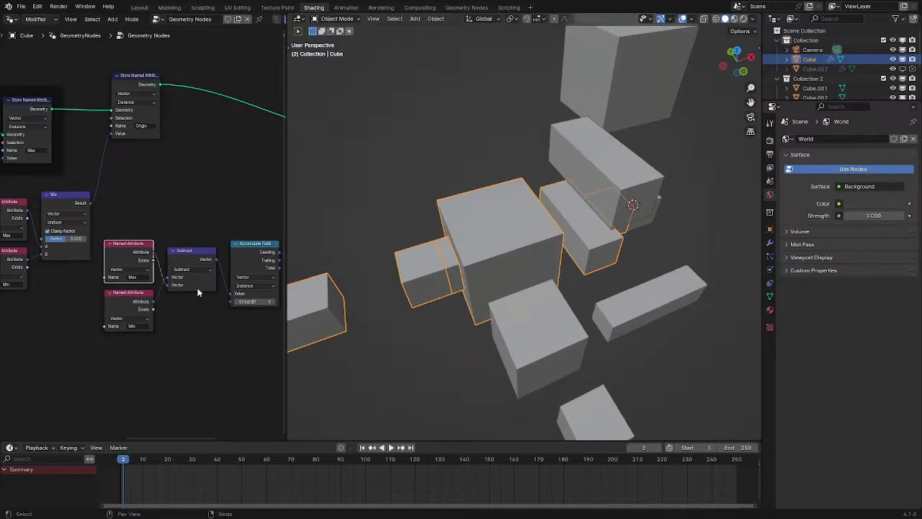
middle_drag(219, 290, 91, 305)
scroll(172, 297, up, 3)
drag(159, 306, 185, 306)
click(201, 305)
middle_drag(447, 303, 403, 274)
Delete the Accumulate Field setup with its Named Attribute, Subtract and Multiply nodes, along with the spare Min Named Attribute
key(ctrl+space)
scroll(219, 317, down, 3)
drag(257, 242, 634, 401)
key(x)
middle_drag(546, 183, 478, 282)
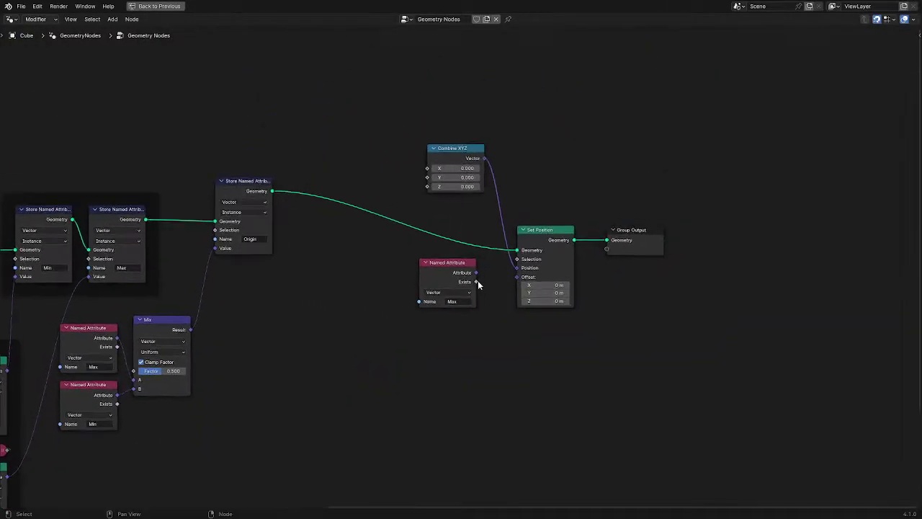
Link the Max Named Attribute to Set Position's Offset and check how the instanced cubes are placed
scroll(478, 282, up, 2)
key(ctrl+space)
middle_drag(542, 286, 507, 279)
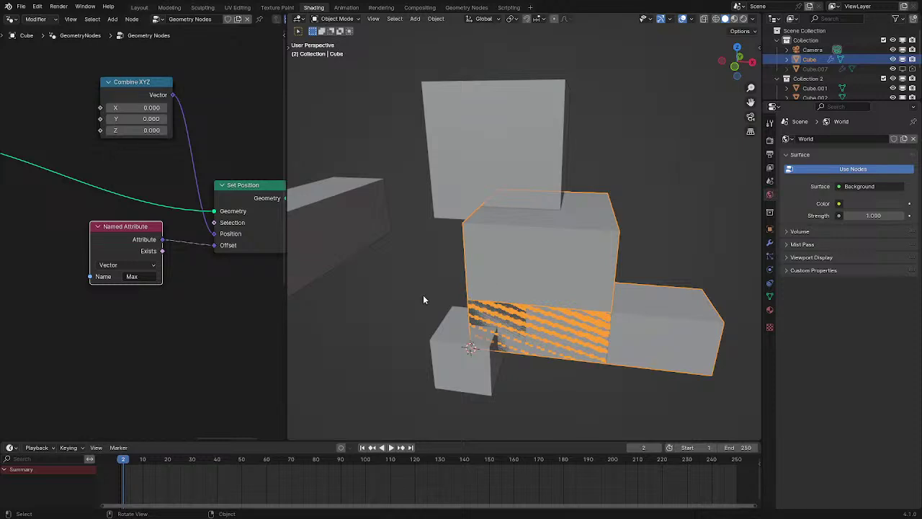
scroll(160, 256, down, 4)
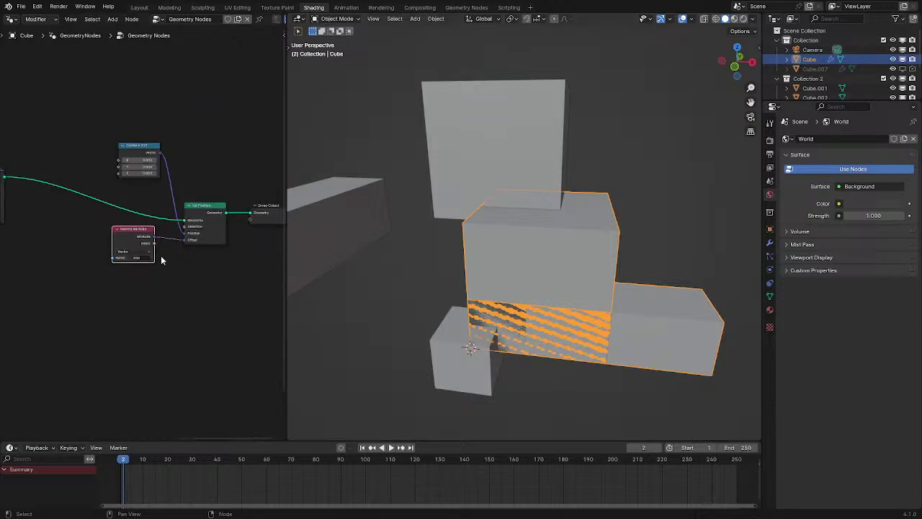
Stack the Combine XYZ and Max Named Attribute nodes neatly beside the Set Position node
key(ctrl+space)
drag(410, 138, 471, 288)
key(g)
click(418, 350)
click(426, 381)
key(g)
click(434, 330)
Review the node tree from Collection Info into the Bounds per Instance frame, focusing on the Bounding Box node
key(Home)
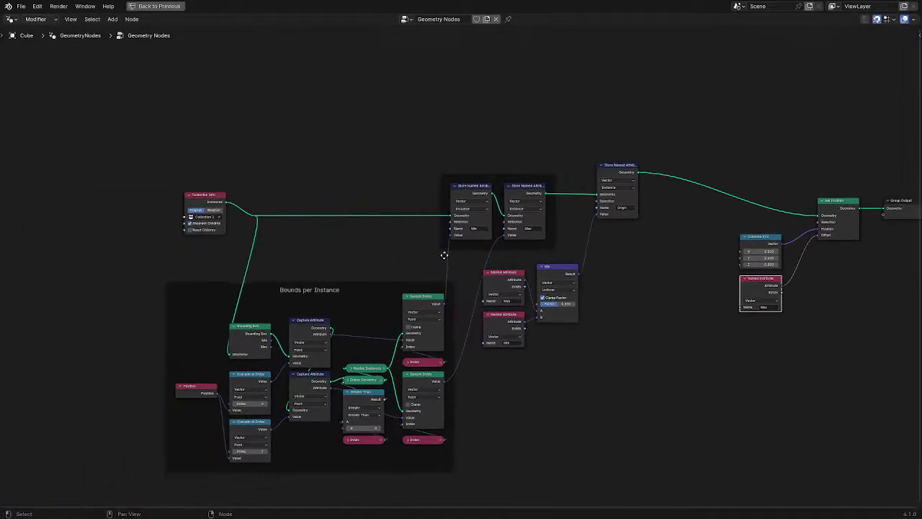
drag(98, 81, 724, 430)
scroll(212, 189, up, 2)
click(302, 193)
middle_drag(325, 285, 366, 309)
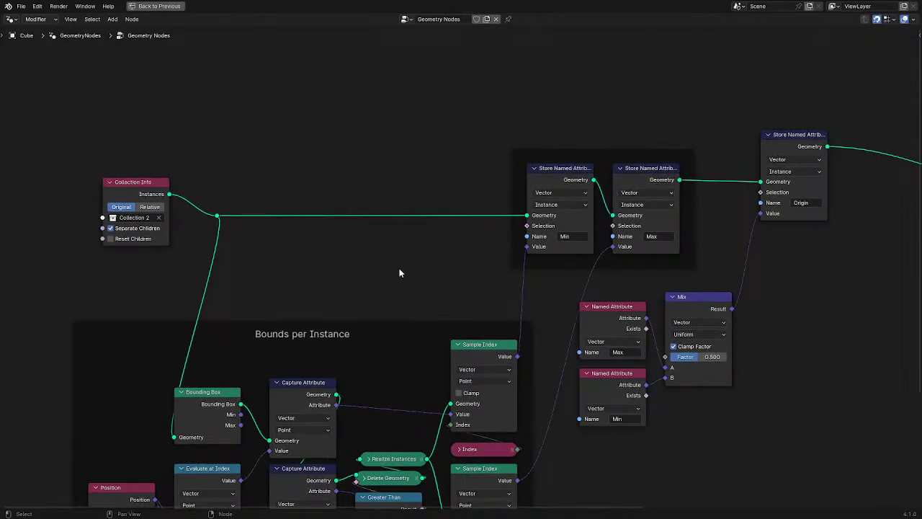
middle_drag(397, 268, 382, 209)
scroll(383, 209, up, 3)
click(307, 302)
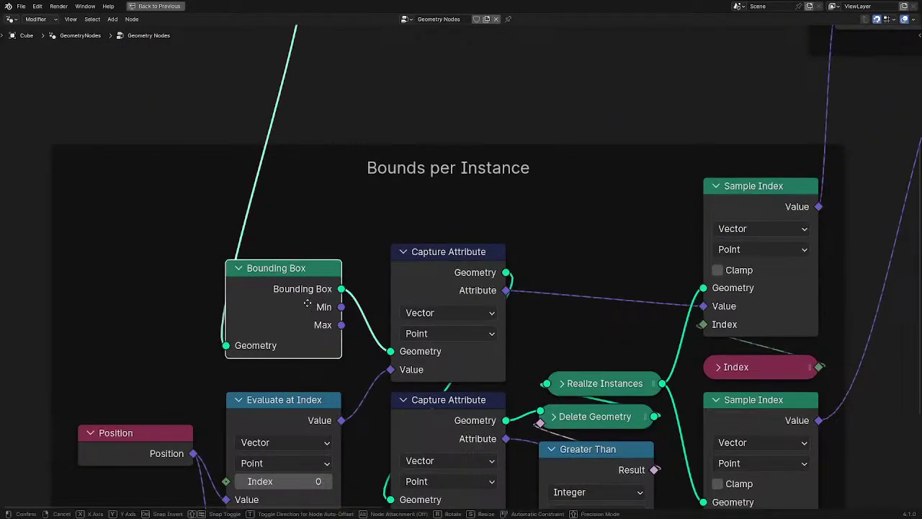
Preview the Bounding Box output in the viewport and inspect the values of its Min and Max outputs
mouse_move(329, 311)
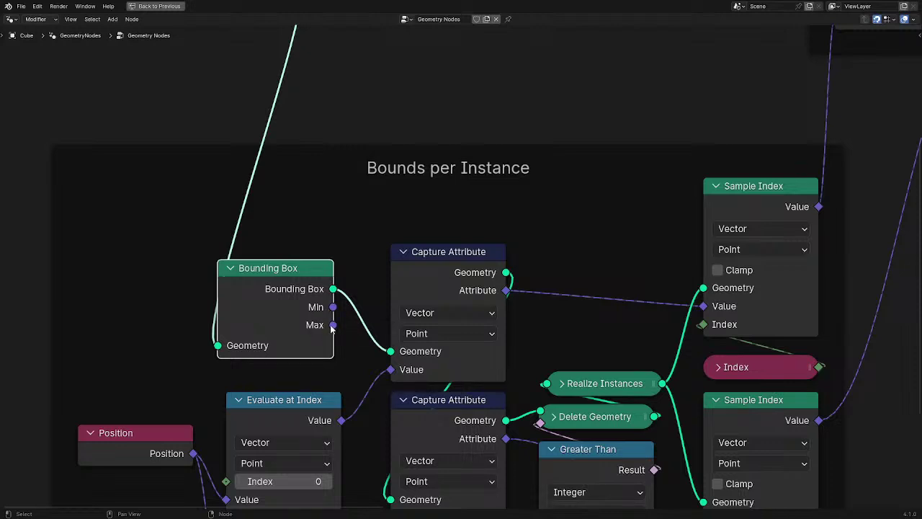
mouse_move(332, 326)
key(ctrl+space)
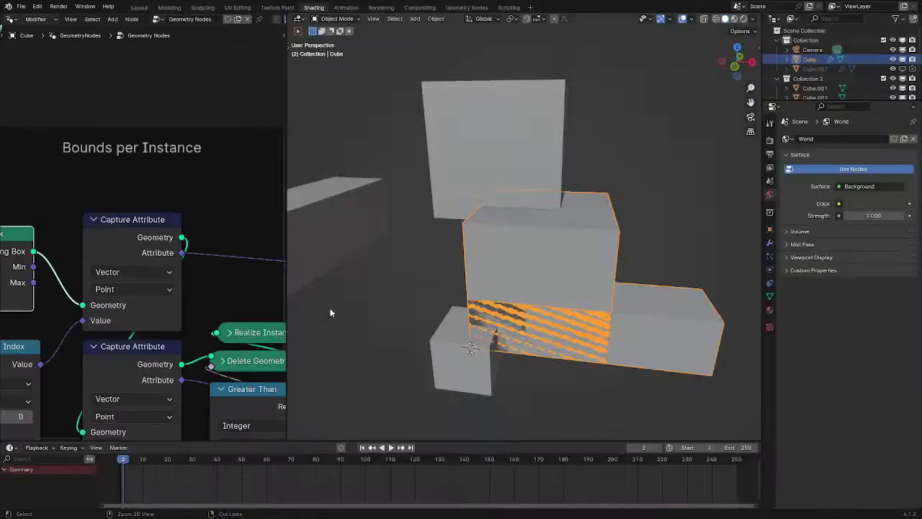
middle_drag(542, 257, 503, 255)
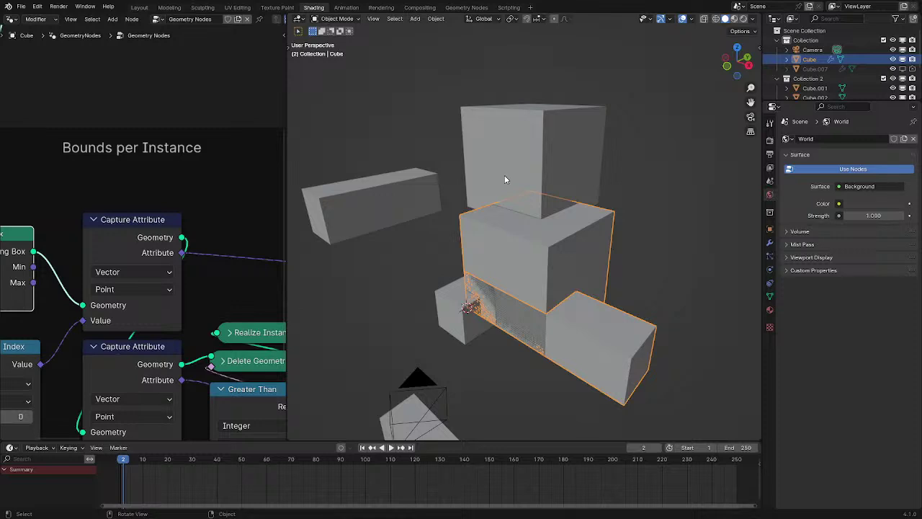
middle_drag(46, 272, 189, 261)
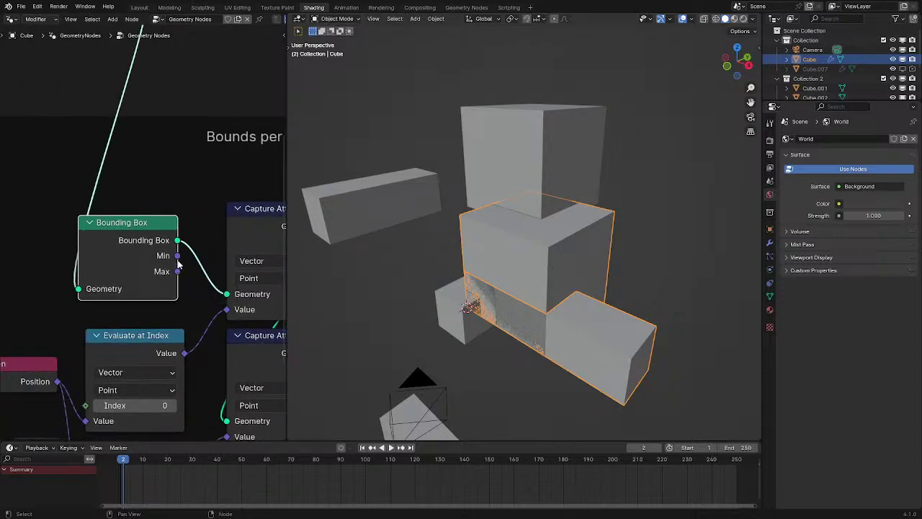
mouse_move(178, 264)
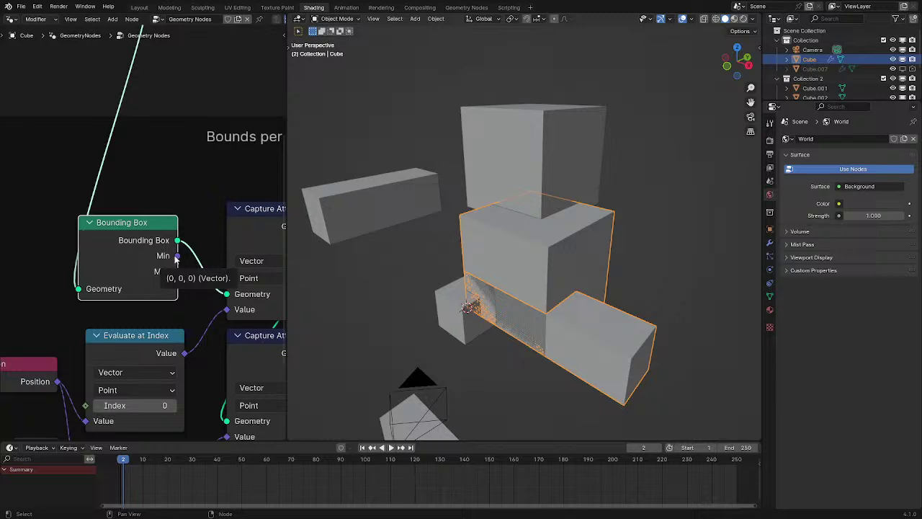
ctrl+shift+click(165, 247)
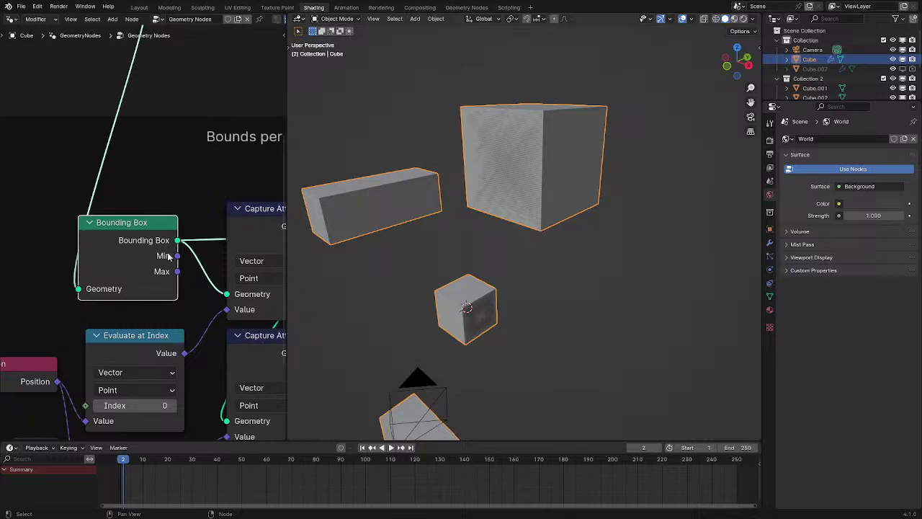
mouse_move(178, 257)
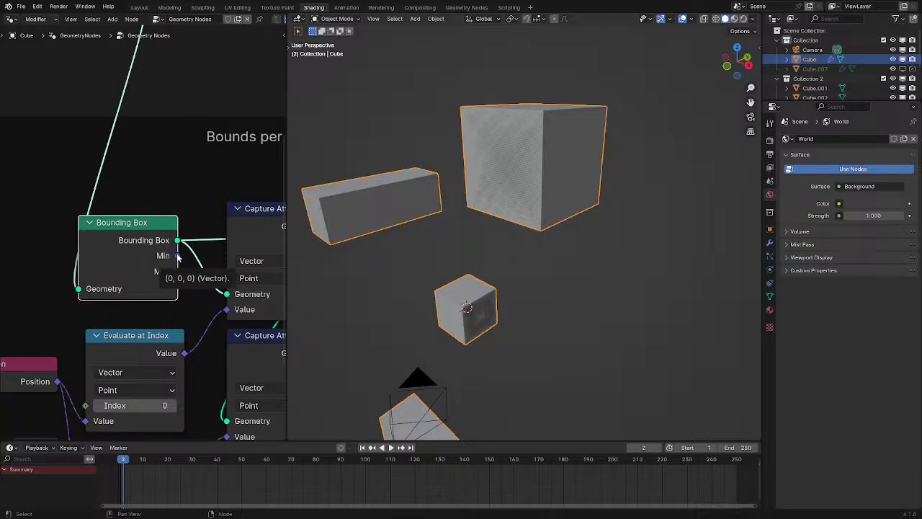
Rearrange the nodes at the end of the tree and make Set Position the previewed output again
scroll(215, 241, down, 3)
middle_drag(217, 241, 69, 241)
key(ctrl+space)
middle_drag(529, 152, 339, 220)
drag(656, 85, 617, 123)
drag(481, 382, 669, 258)
key(g)
click(731, 248)
middle_drag(702, 180, 350, 255)
click(637, 257)
Delete all the cubes in Collection 2, starting from Cube.001
key(ctrl+space)
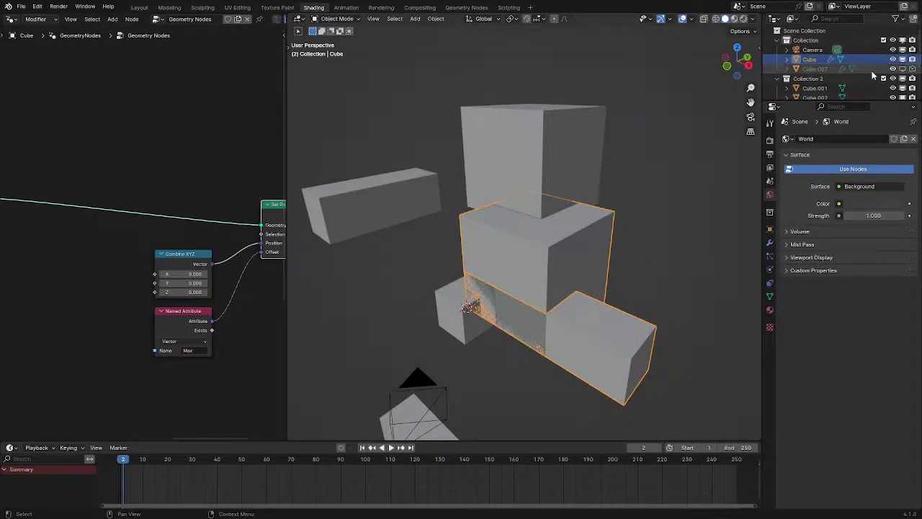
click(813, 88)
scroll(812, 87, down, 3)
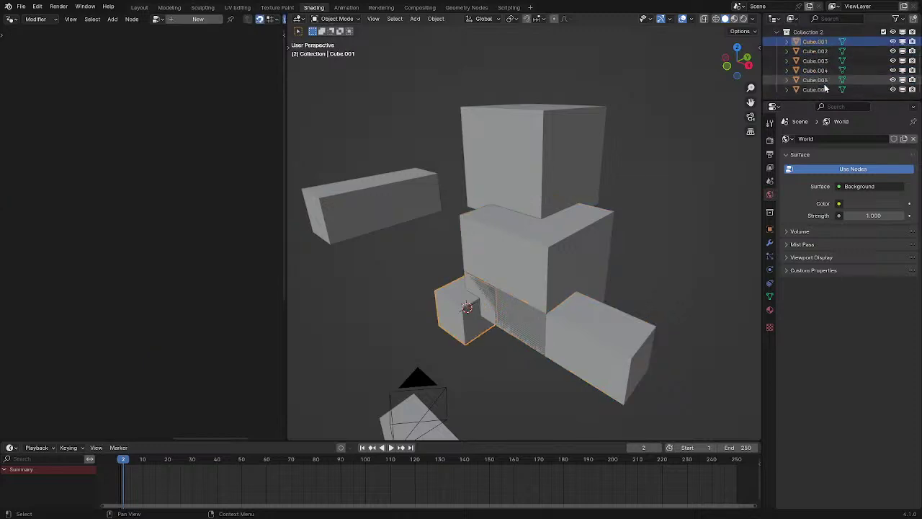
key(x)
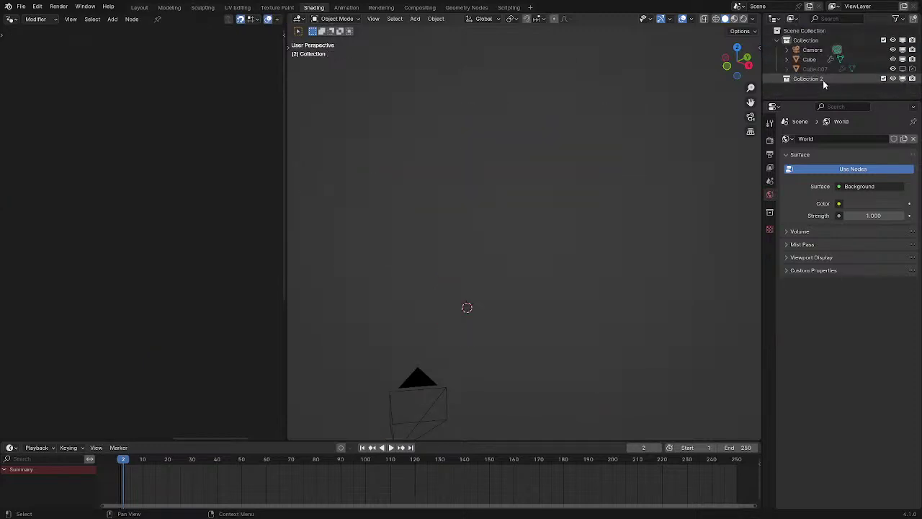
Enable Cube.007 in the viewport and delete the original Cube object
click(905, 70)
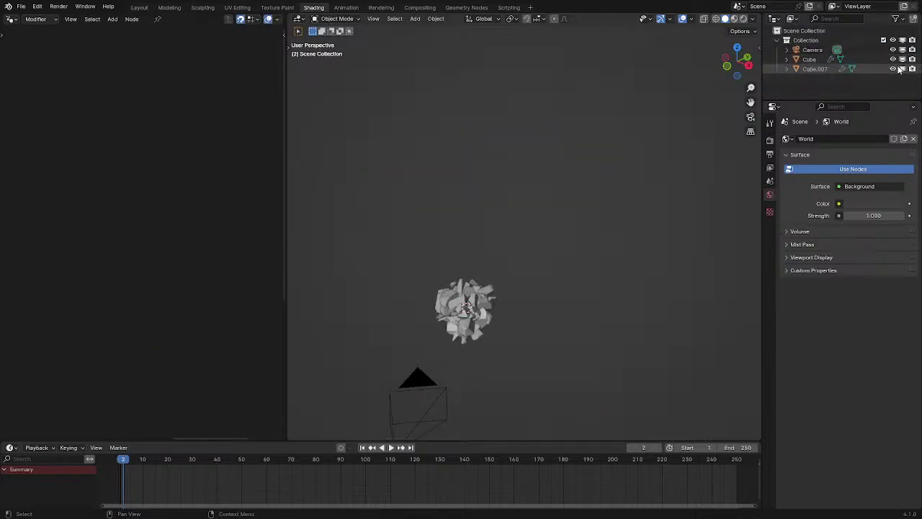
click(801, 60)
key(x)
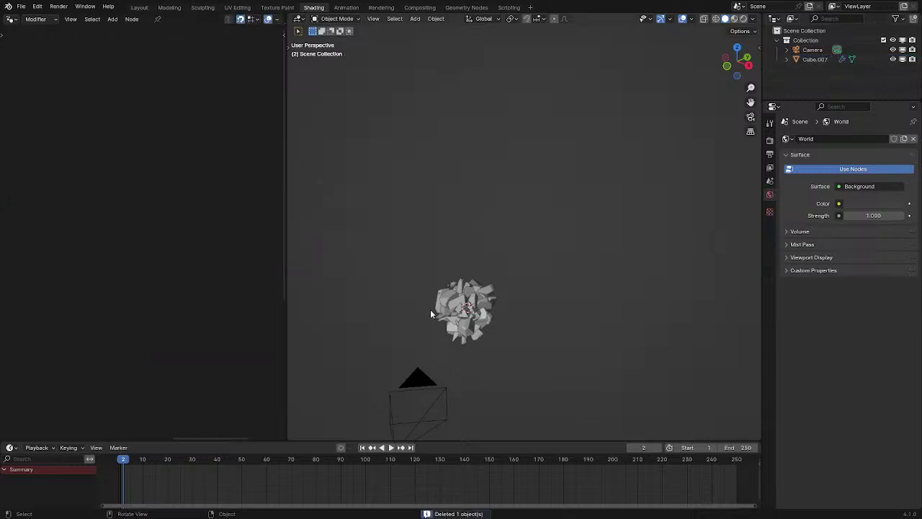
Select and frame the fractured Cube.007 and display it with material preview shading
scroll(447, 309, up, 1)
click(472, 311)
key(KP_Decimal)
middle_drag(161, 234, 231, 194)
key(z)
click(552, 223)
middle_drag(576, 236, 600, 245)
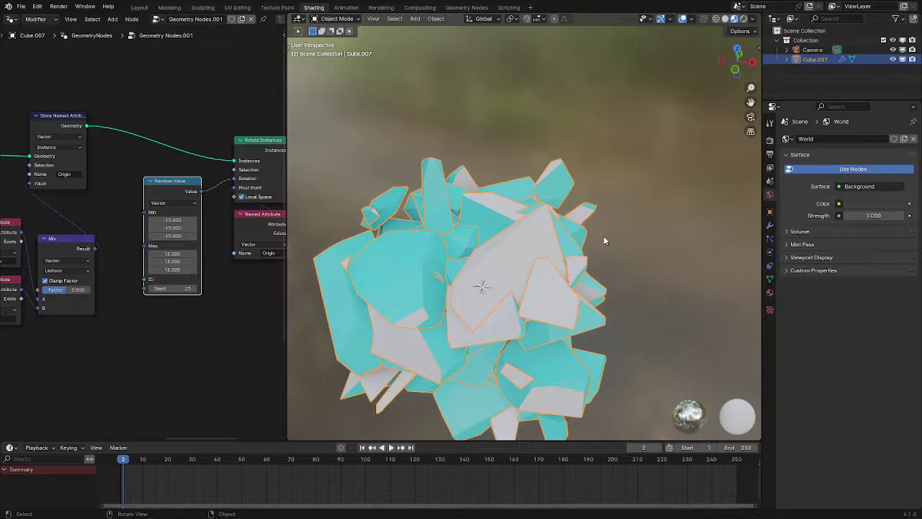
scroll(245, 269, up, 2)
drag(206, 264, 230, 264)
right_click(206, 263)
Add a Convex Hull node fed by the Split to Instances output, placed outside the Bounds per Instance frame
scroll(204, 267, down, 5)
key(ctrl+space)
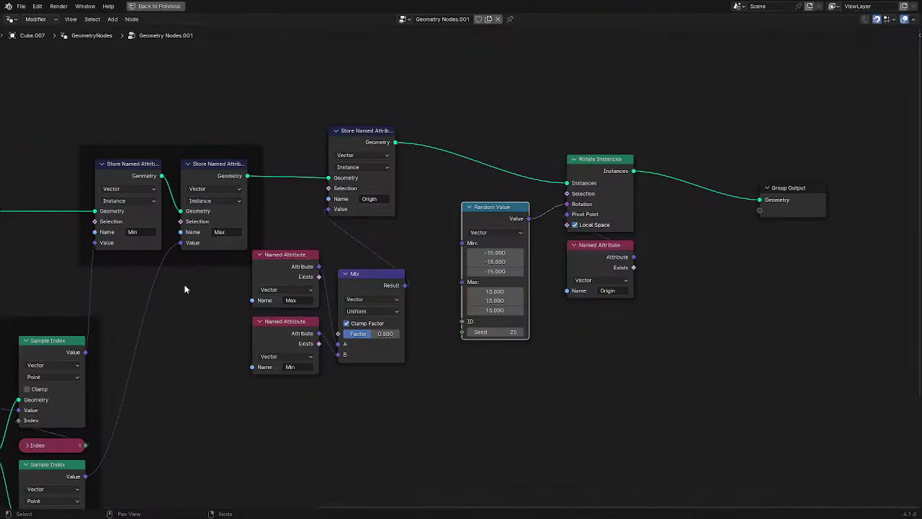
middle_drag(193, 268, 545, 161)
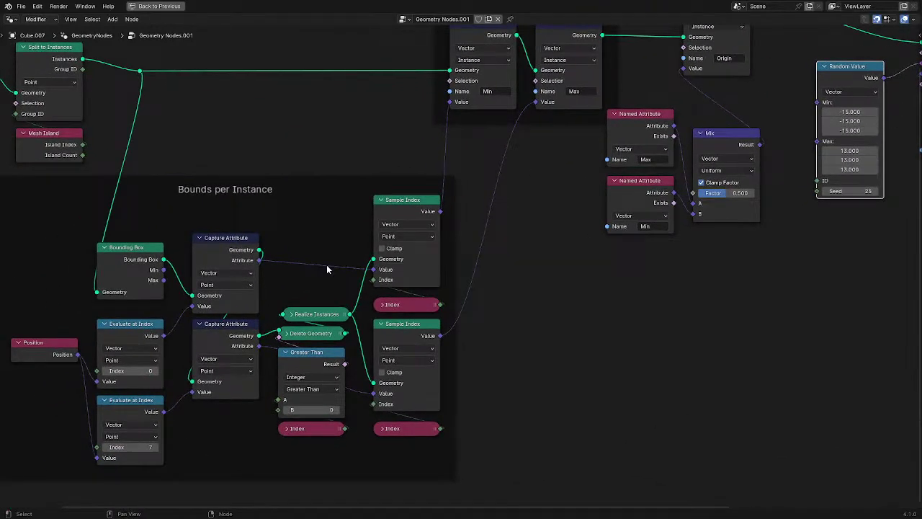
middle_drag(290, 231, 474, 225)
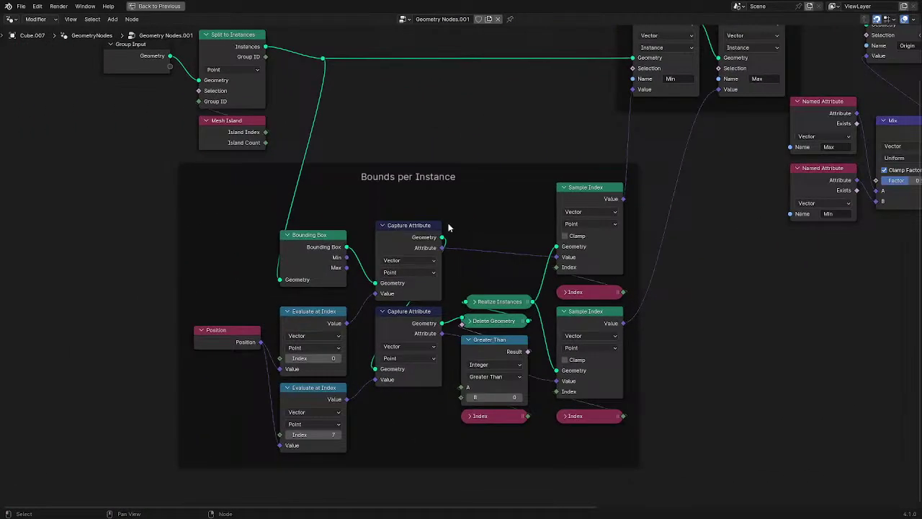
scroll(448, 228, up, 1)
drag(311, 41, 130, 226)
text(conv)
key(Return)
click(25, 237)
Preview the Convex Hull output and inspect the hulls of the fractured pieces in wireframe
key(ctrl+space)
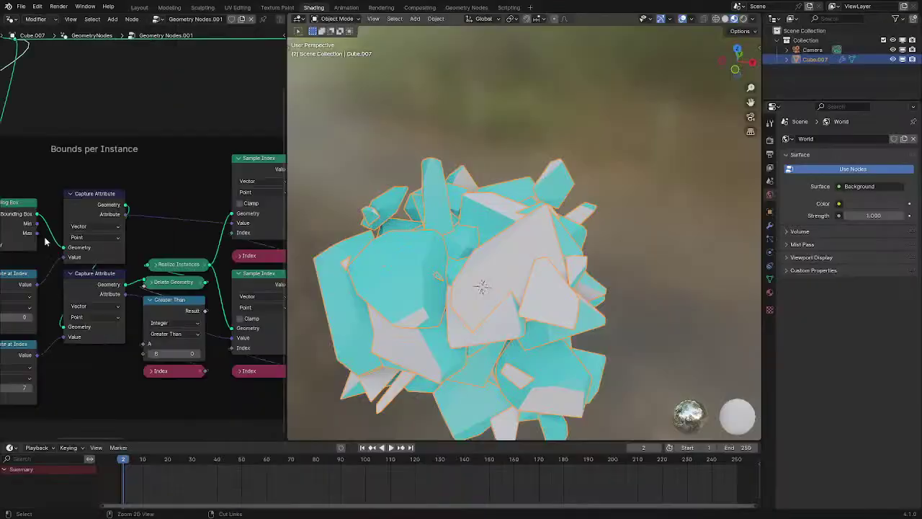
middle_drag(44, 241, 237, 271)
alt+shift+click(39, 233)
scroll(441, 270, down, 2)
key(shift+z)
middle_drag(524, 265, 581, 234)
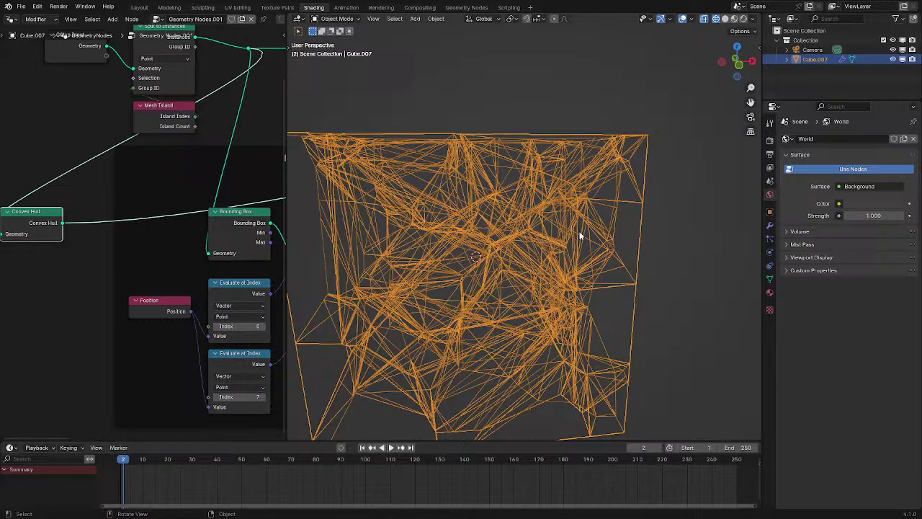
Try feeding the Convex Hull output into the first Capture Attribute's Geometry in place of the Bounding Box
key(ctrl+space)
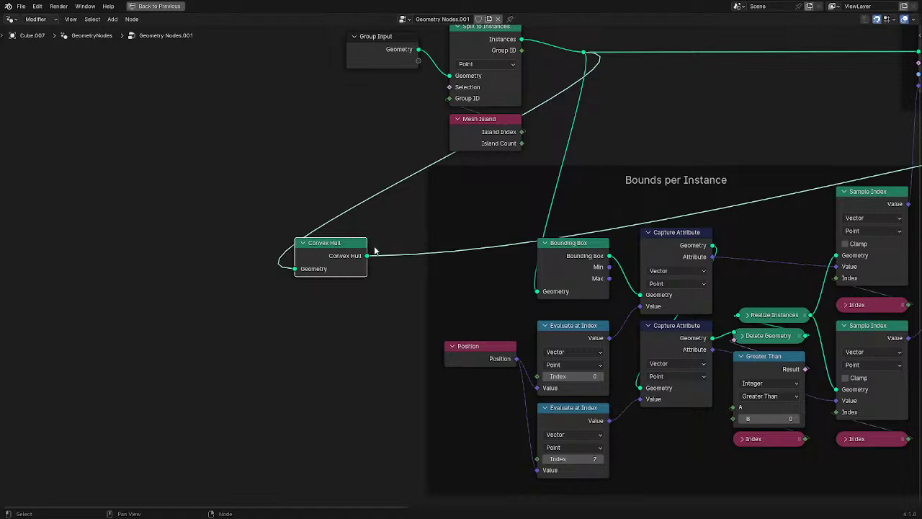
mouse_move(368, 259)
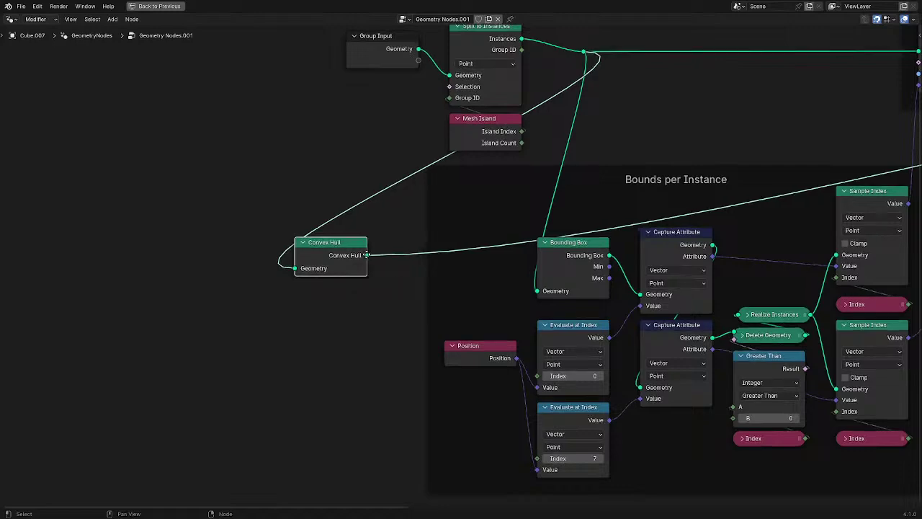
middle_drag(368, 259, 211, 268)
drag(211, 268, 493, 310)
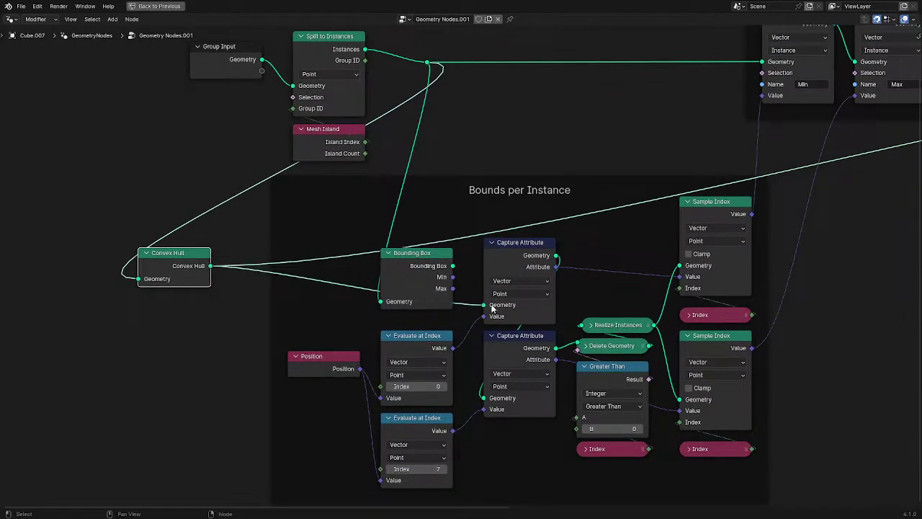
middle_drag(493, 318, 443, 234)
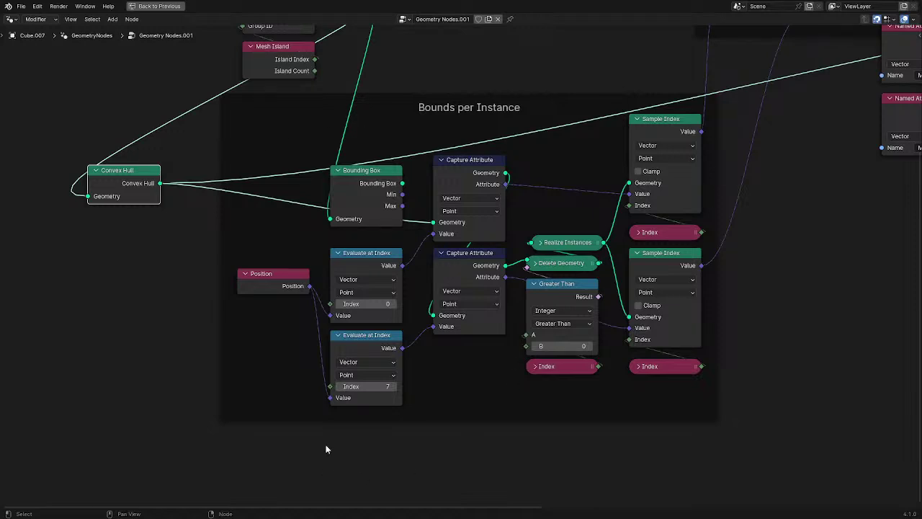
key(ctrl+z)
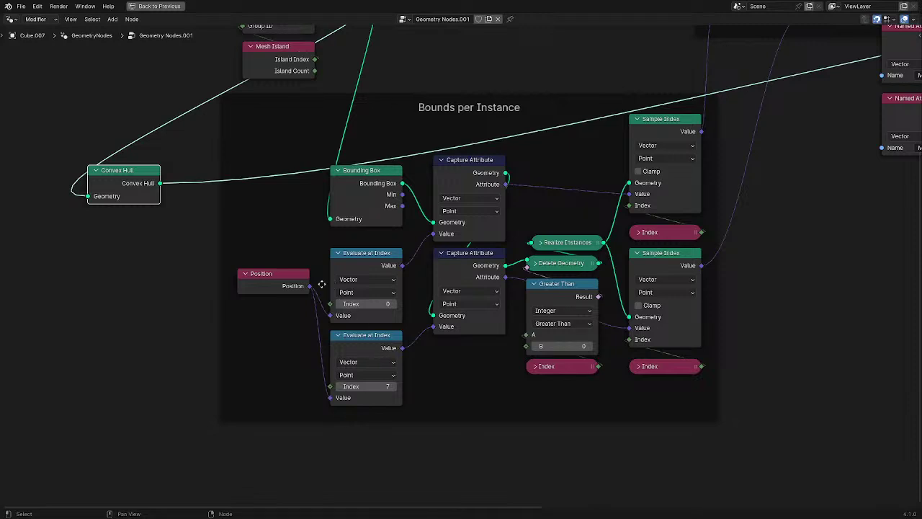
middle_drag(324, 287, 309, 190)
key(shift+a)
text(acc)
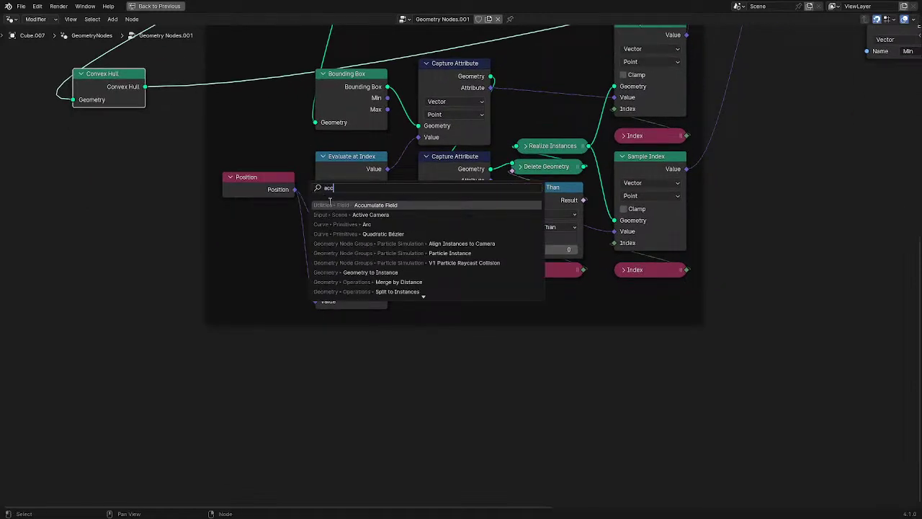
click(455, 406)
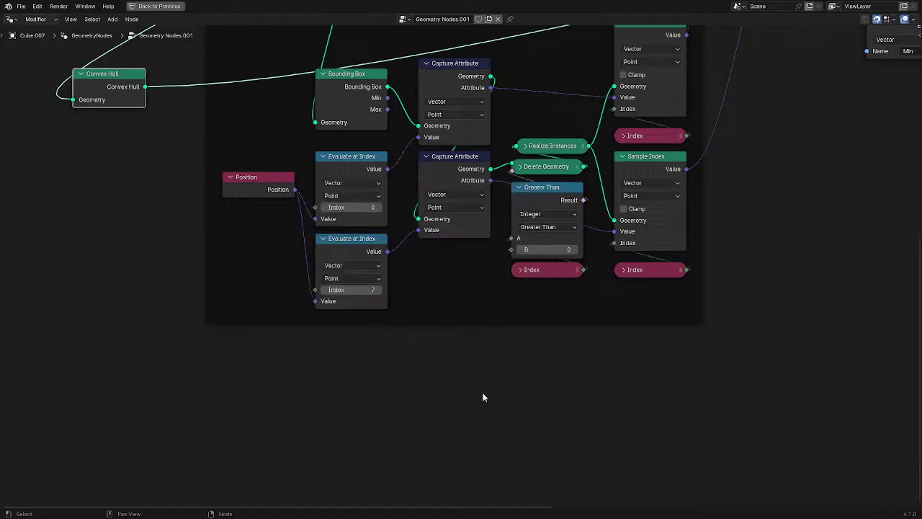
Delete the Convex Hull node beside the Bounds per Instance frame
scroll(584, 238, down, 6)
middle_drag(591, 215, 437, 376)
scroll(437, 377, up, 1)
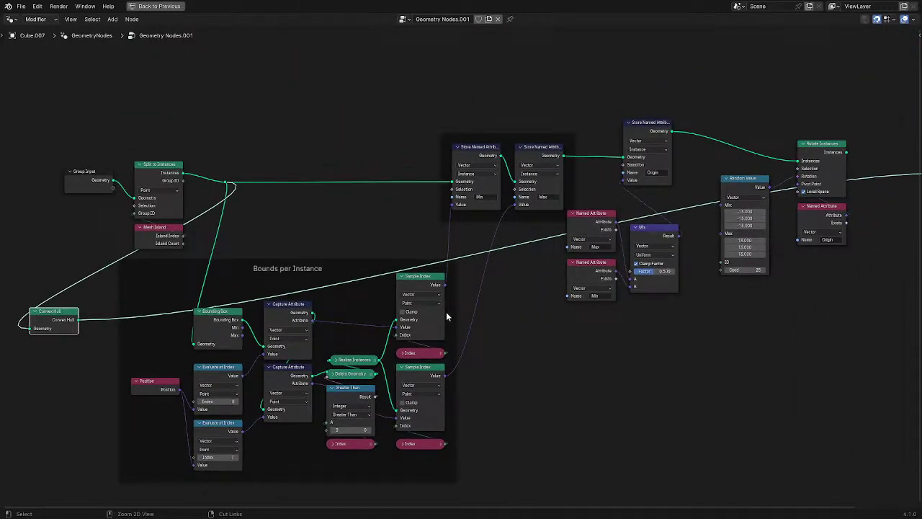
key(ctrl+space)
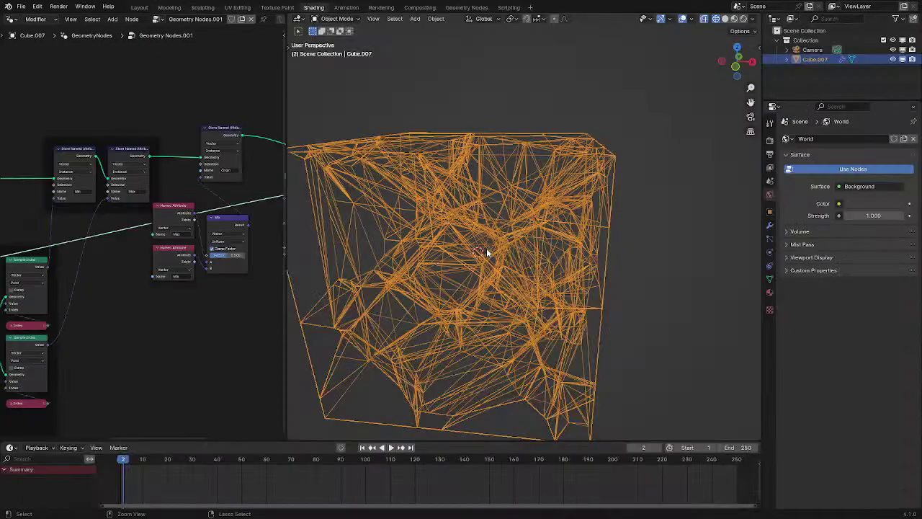
middle_drag(214, 217, 192, 235)
scroll(136, 266, down, 8)
middle_drag(136, 266, 346, 251)
scroll(96, 278, up, 2)
key(x)
Send the Rotate Instances node to the output again to display the rotated pieces
scroll(118, 276, down, 4)
middle_drag(166, 265, 245, 278)
scroll(198, 244, up, 8)
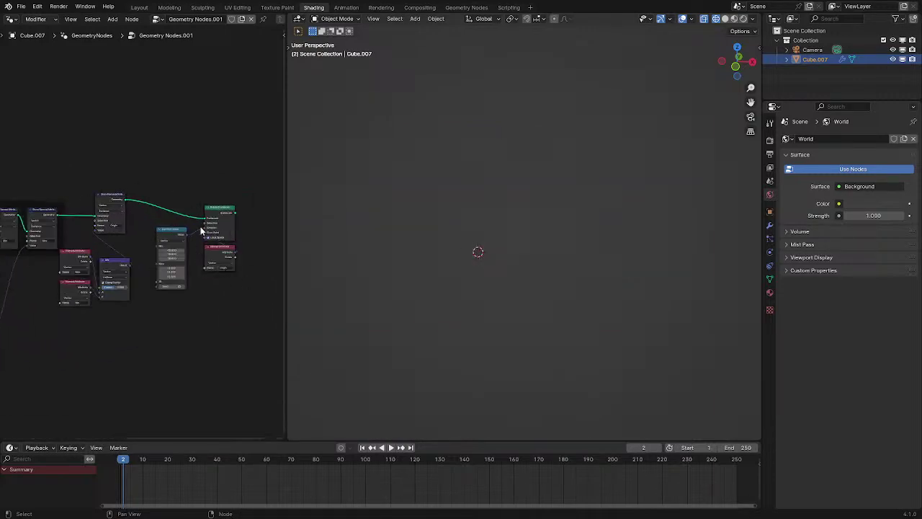
alt+shift+click(228, 207)
mouse_move(181, 248)
middle_down()
mouse_move(177, 241)
mouse_move(198, 241)
mouse_move(188, 245)
middle_up()
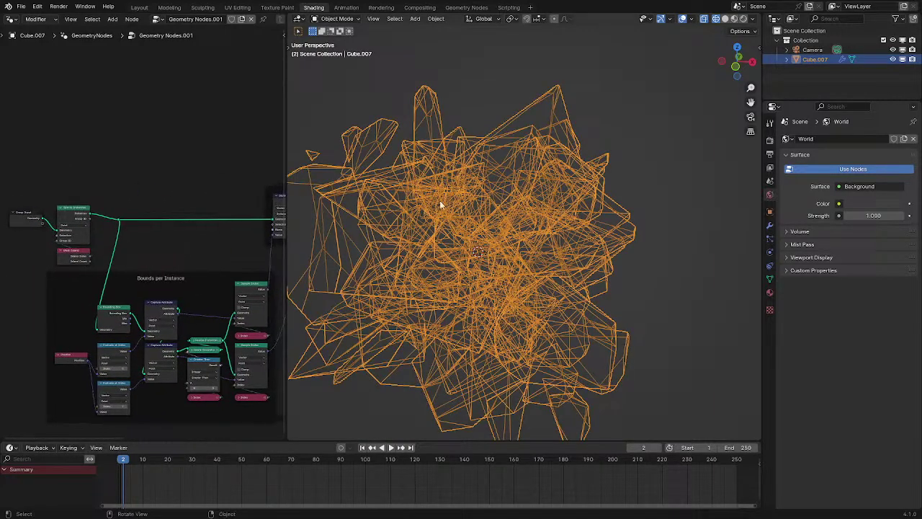
Duplicate Cube.007 in place and give the copy its own separate geometry node group
key(shift+d)
right_click(589, 310)
click(252, 19)
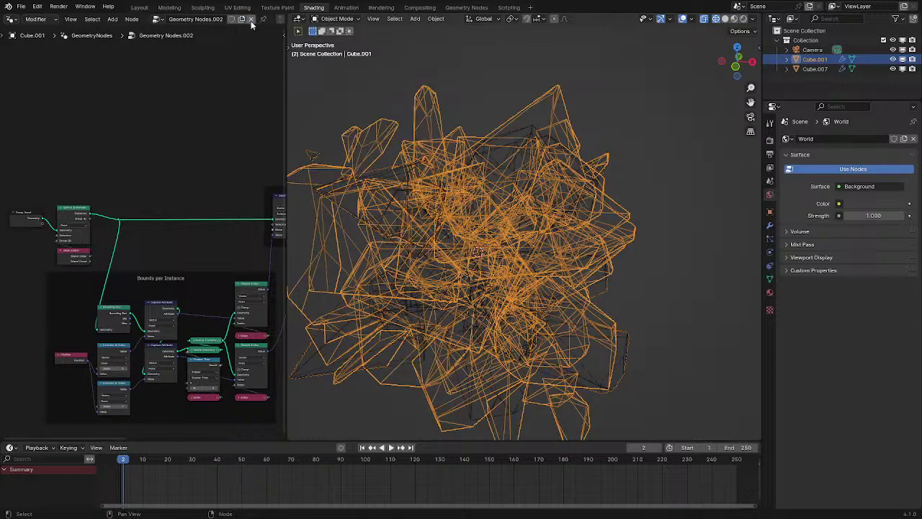
Hide Cube.001 in the viewport and show Cube.007's geometry node tree in a maximized editor
click(902, 60)
click(514, 248)
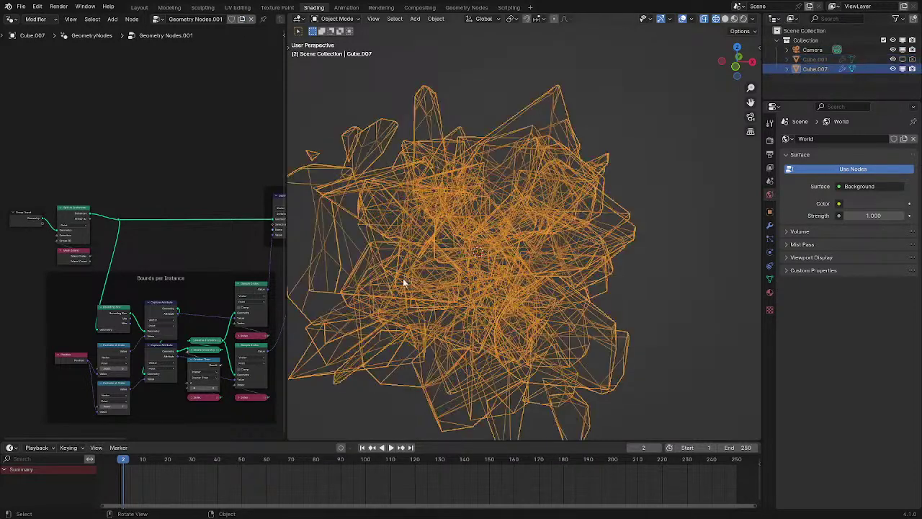
key(ctrl+space)
middle_drag(529, 295, 490, 209)
Try deleting the Bounds per Instance frame together with all of its nodes
scroll(490, 210, up, 8)
click(335, 80)
scroll(188, 237, down, 3)
drag(208, 251, 610, 432)
key(Delete)
Try adding a Convex Hull node fed by the Instances output of Split to Instances
scroll(360, 154, up, 2)
scroll(360, 152, up, 2)
drag(347, 94, 411, 212)
text(conv)
key(Return)
click(412, 212)
scroll(535, 239, up, 5)
middle_drag(527, 220, 437, 316)
Undo the new Convex Hull node and the deletion of the Bounds per Instance frame
drag(397, 284, 454, 312)
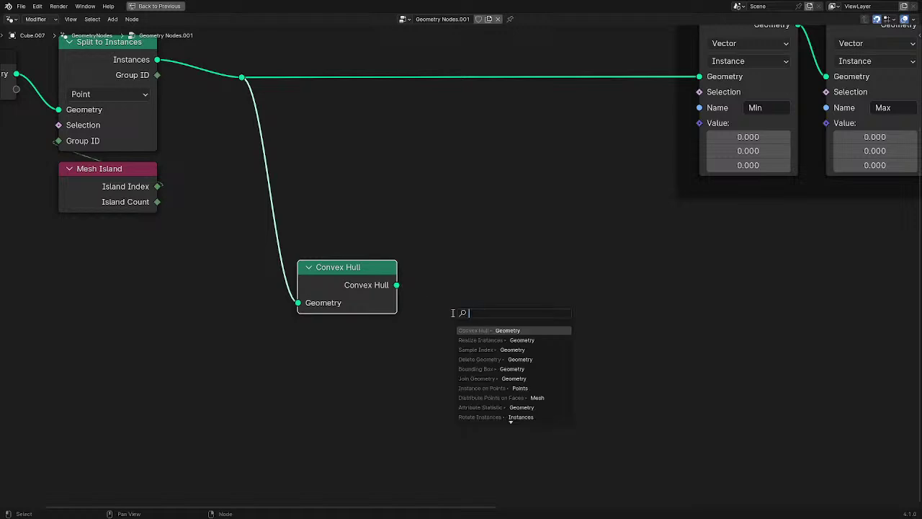
key(Escape)
key(shift+a)
text(acc)
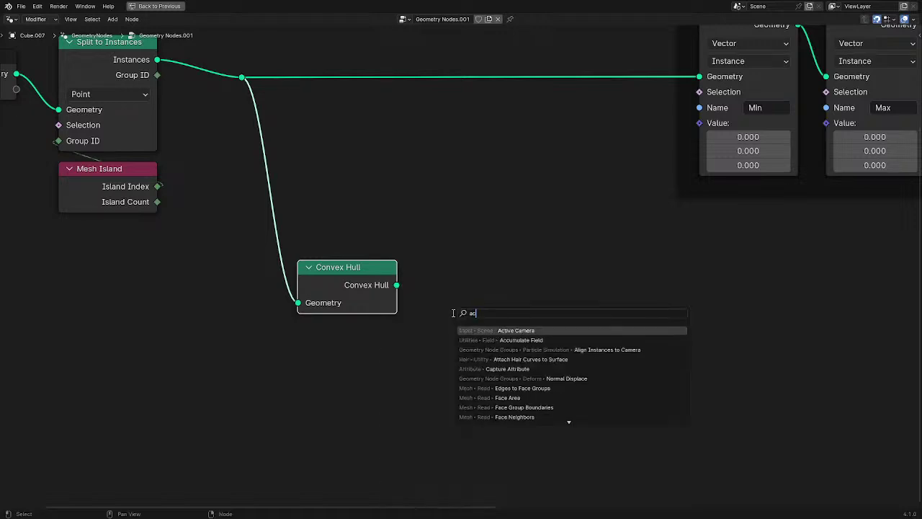
click(493, 330)
key(Escape)
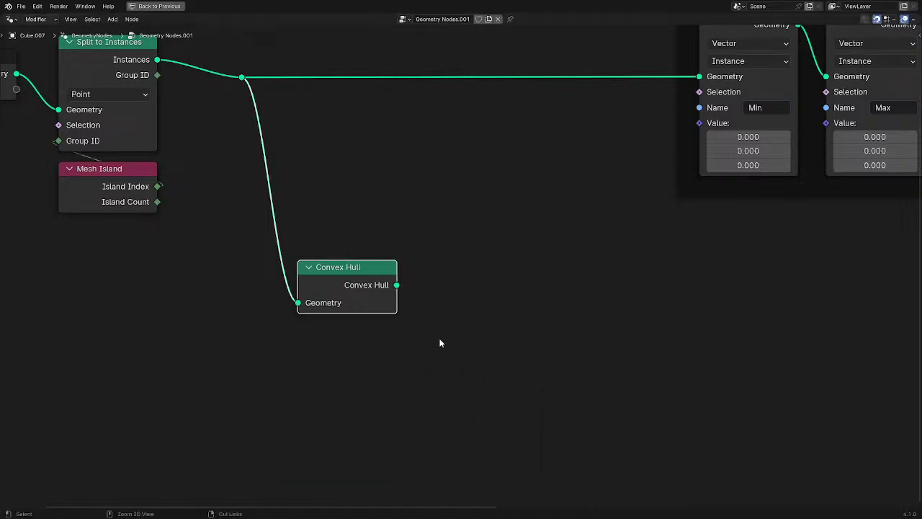
key(ctrl+z)
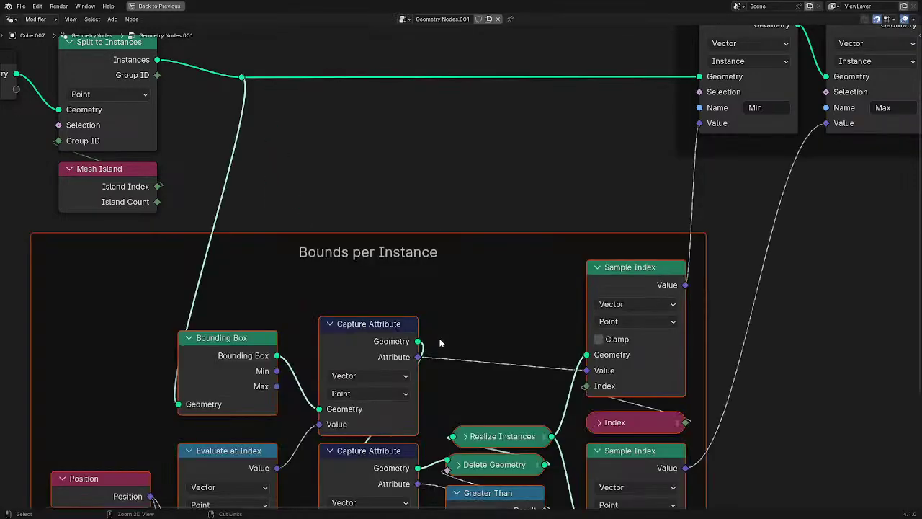
Shift the Greater Than and Index nodes slightly aside and link the upper Capture Attribute's Geometry to Delete Geometry
scroll(499, 261, down, 3)
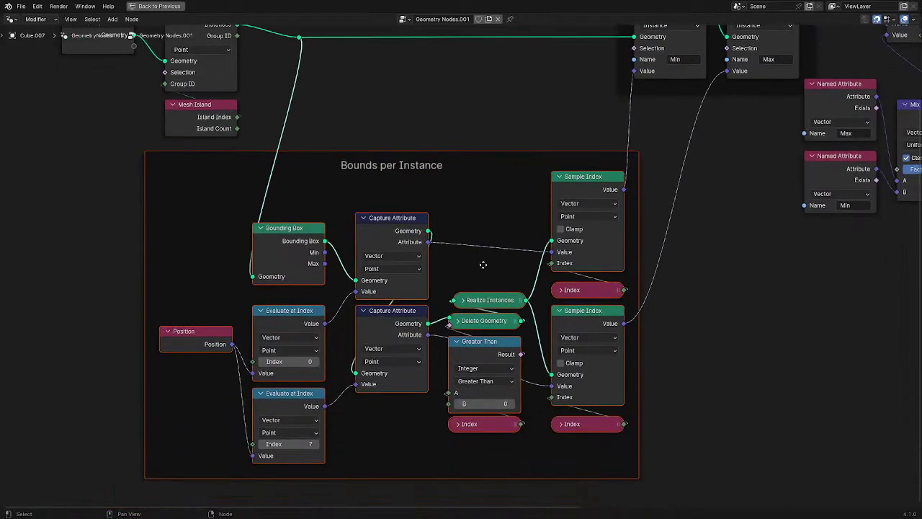
scroll(499, 261, up, 2)
click(472, 440)
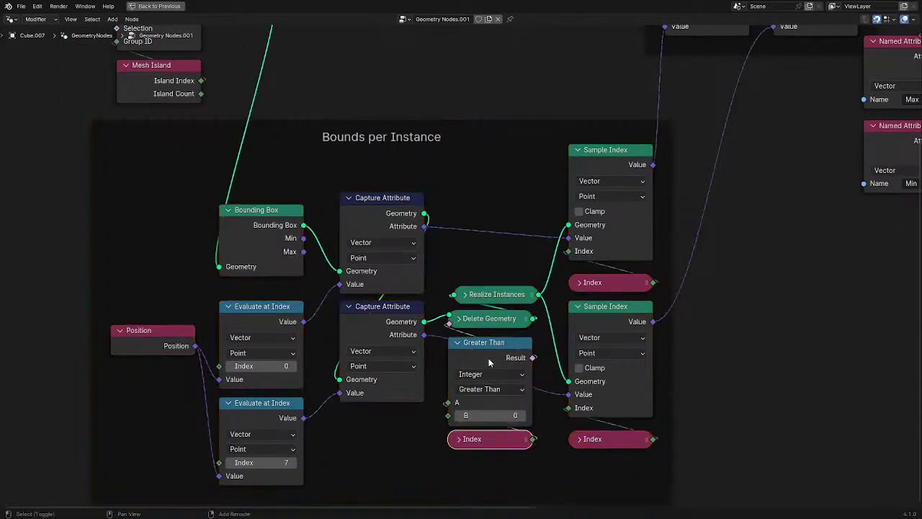
shift+click(490, 360)
key(g)
click(495, 358)
drag(406, 227, 450, 318)
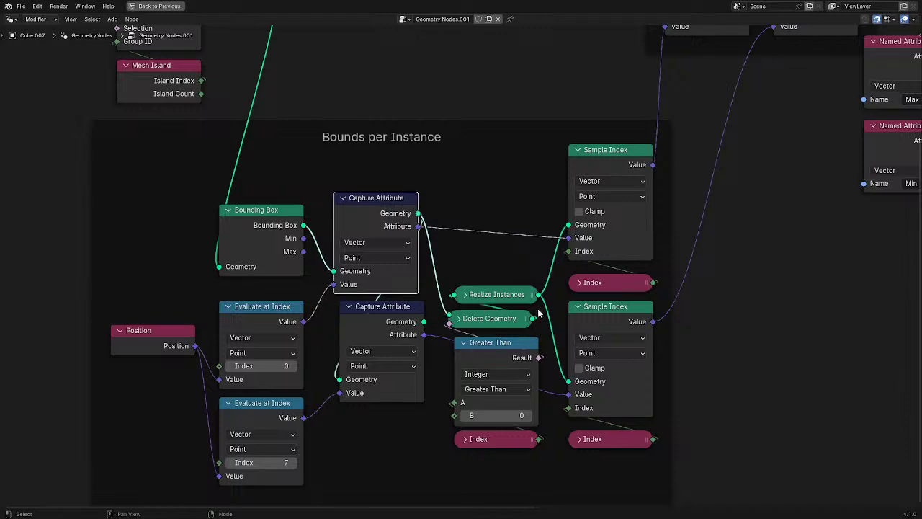
Delete the lower Sample Index with its Index node and the lower Capture Attribute
click(615, 329)
key(x)
click(602, 446)
key(x)
click(345, 320)
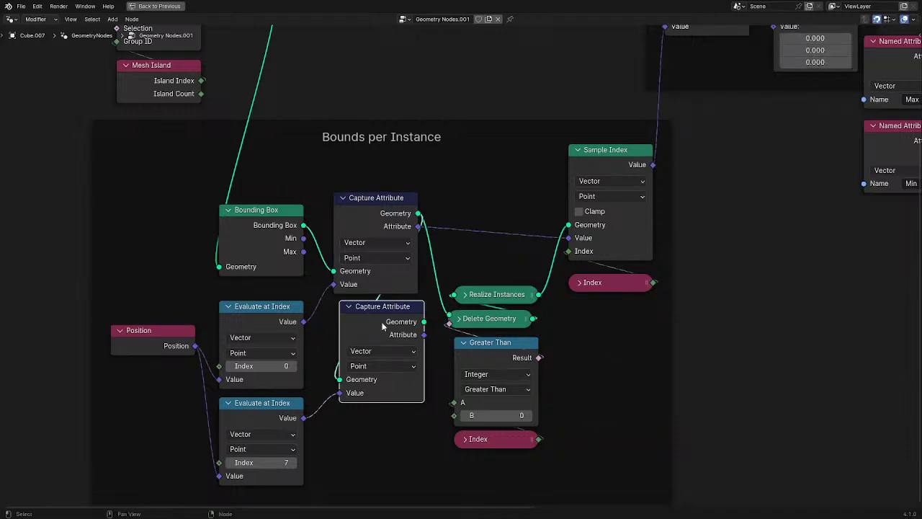
key(x)
Delete both Evaluate at Index nodes and the Position node from the Bounds per Instance frame
click(282, 405)
key(x)
click(247, 385)
key(x)
click(180, 329)
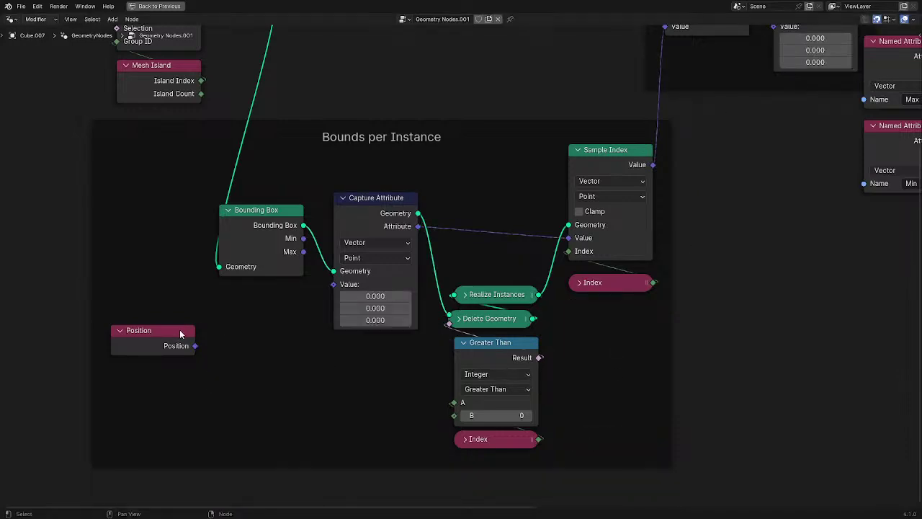
key(x)
Remove the Max Store Named Attribute and the Named Attribute and Mix nodes that calculate the origin, keeping the main geometry linked
scroll(612, 202, down, 2)
middle_drag(656, 199, 696, 202)
scroll(462, 332, up, 1)
drag(434, 155, 598, 158)
drag(509, 420, 676, 241)
key(x)
click(489, 142)
key(ctrl+x)
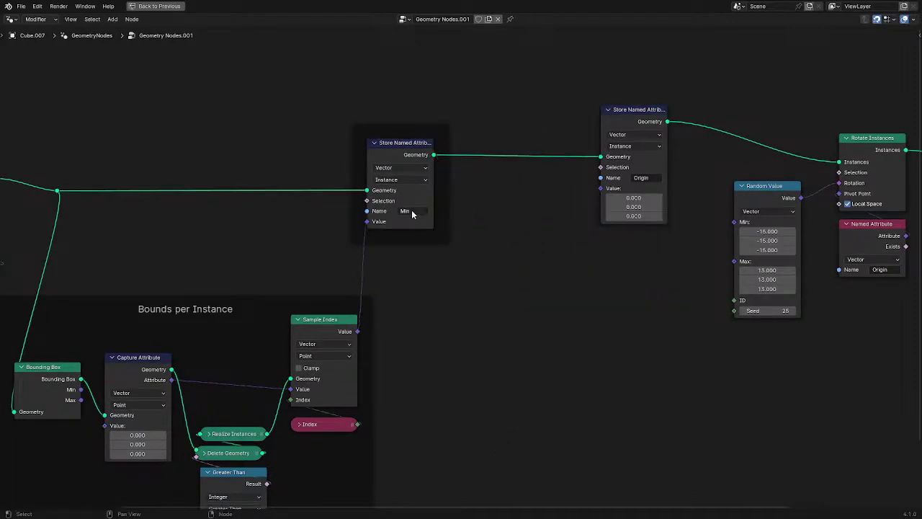
Set the attribute name of the Min Store Named Attribute node to Origin
click(410, 211)
text(Origin)
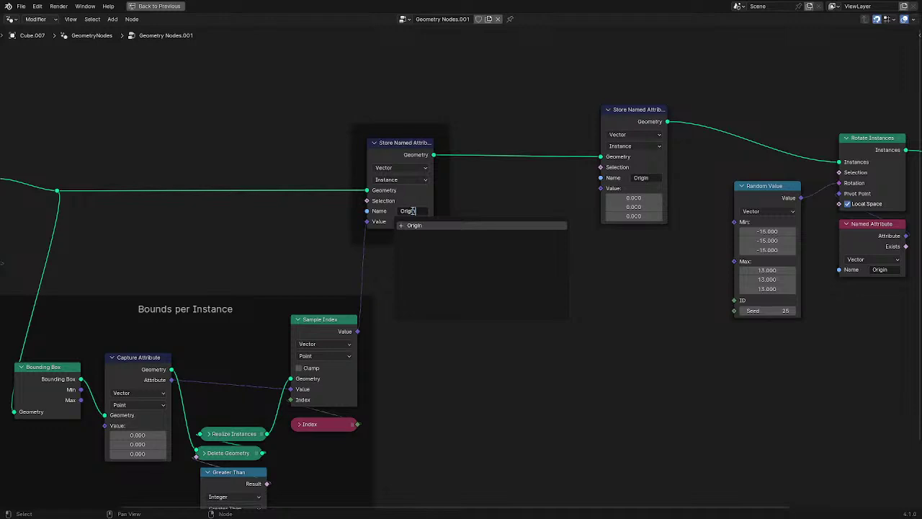
key(Return)
Link the framed Store Named Attribute directly to Rotate Instances and delete the bypassed Store Named Attribute node
drag(431, 154, 839, 162)
click(642, 160)
key(x)
Move the Rotate Instances, Random Value and Named Attribute nodes closer, and shift the node tree horizontally toward the Group Output
drag(658, 118, 882, 306)
key(g)
click(636, 341)
key(Home)
drag(70, 142, 634, 456)
key(g)
key(x)
click(826, 444)
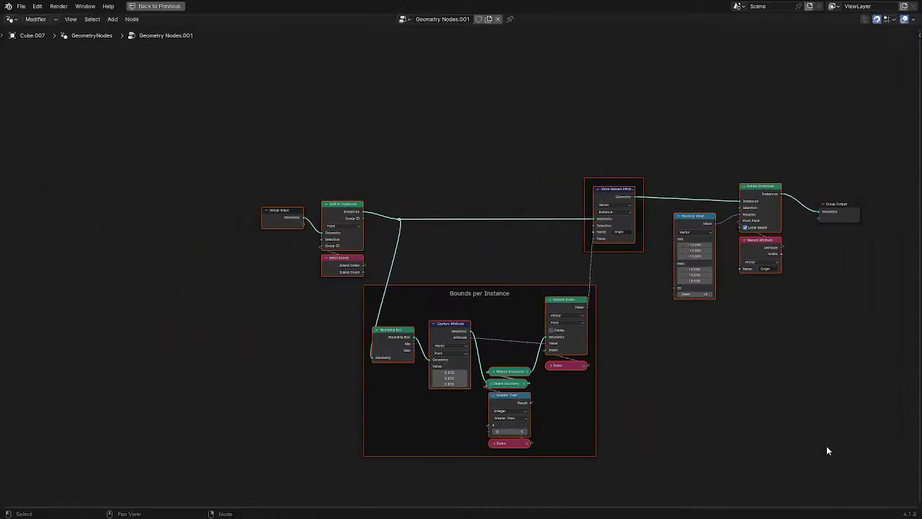
Label the frame around the Store Named Attribute node Origin Point
click(620, 250)
key(F2)
text(Origin Points)
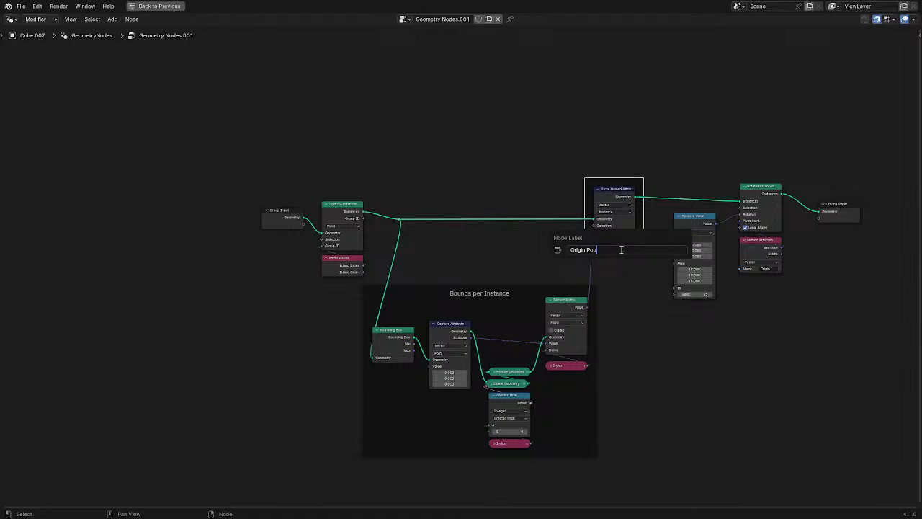
key(Return)
Relabel the Bounds per Instance frame as Origin per Instance and move it slightly closer to the Origin Point frame
scroll(506, 268, up, 3)
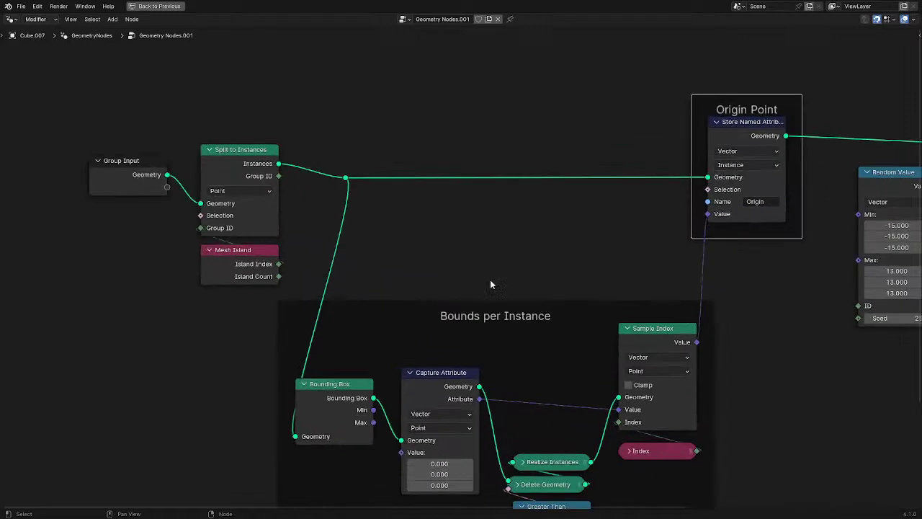
click(500, 307)
key(F2)
key(Left)
key(shift+Right)
key(shift+Right)
key(shift+Right)
key(shift+Right)
key(shift+Right)
key(shift+Right)
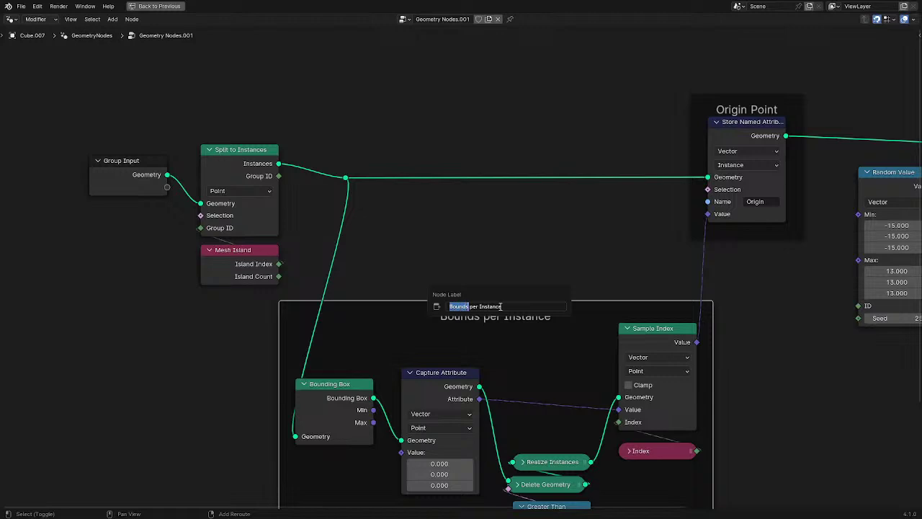
text(Origin)
key(Return)
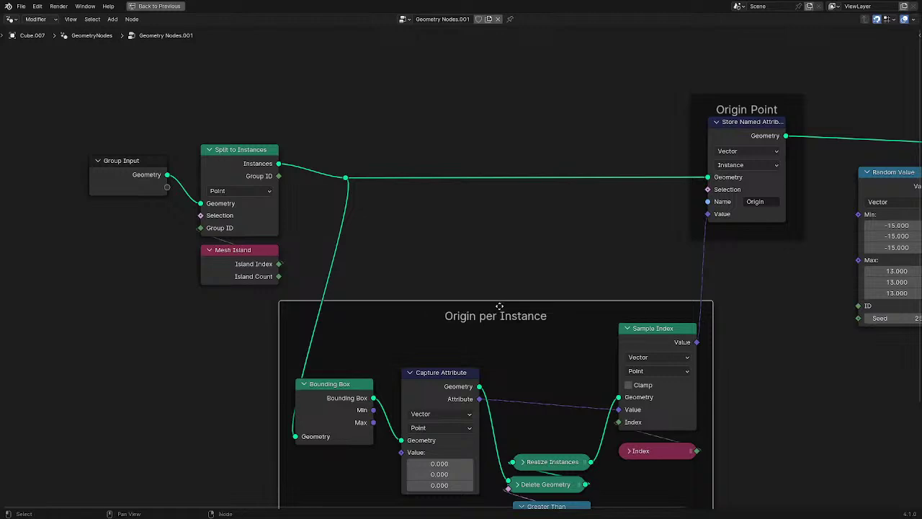
key(g)
click(567, 272)
Add an Accumulate Field node in the empty space beside the Origin per Instance frame
middle_drag(349, 290, 439, 178)
key(shift+a)
text(acc)
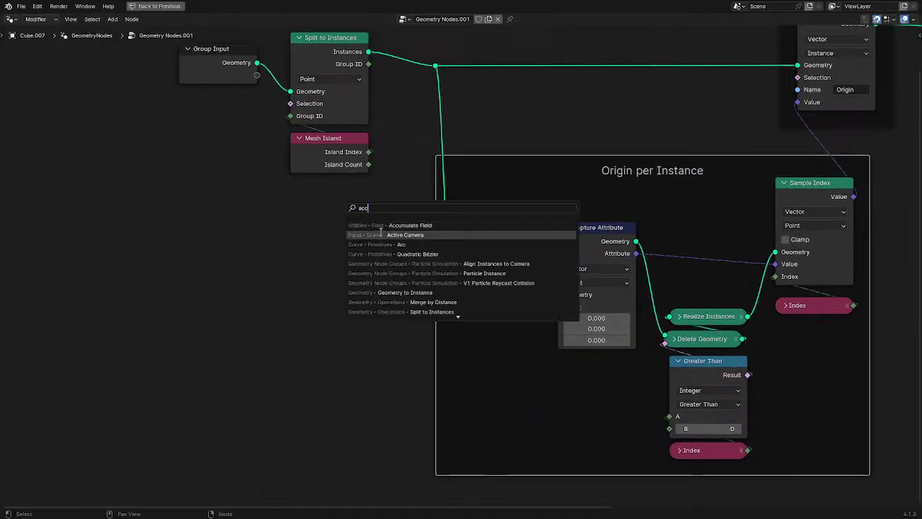
click(381, 226)
click(325, 313)
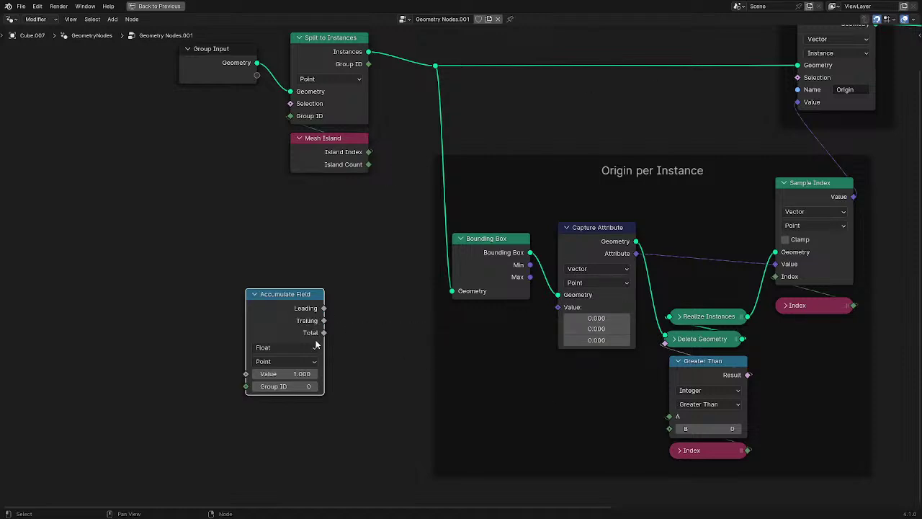
click(436, 67)
key(ctrl+f)
text(cover)
key(Return)
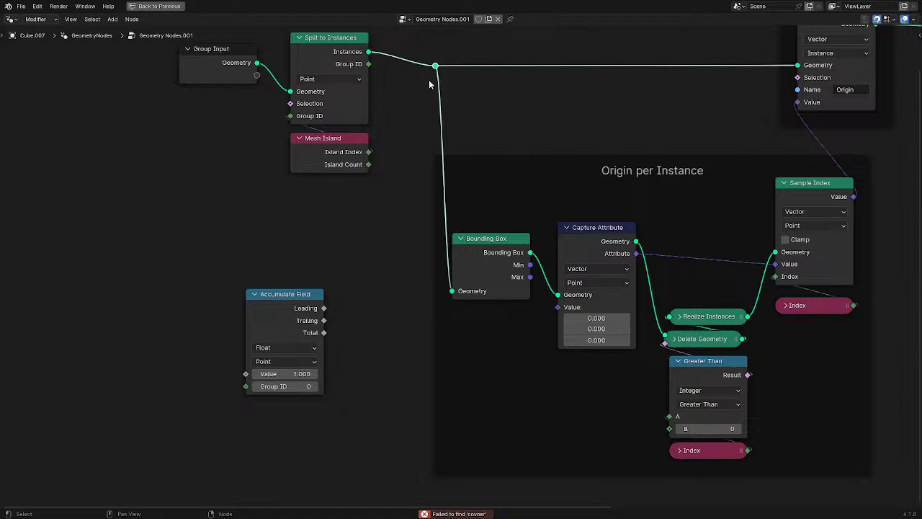
Replace the Bounding Box with a Convex Hull node that passes the split instances into Capture Attribute's Geometry
drag(436, 67, 336, 247)
click(360, 282)
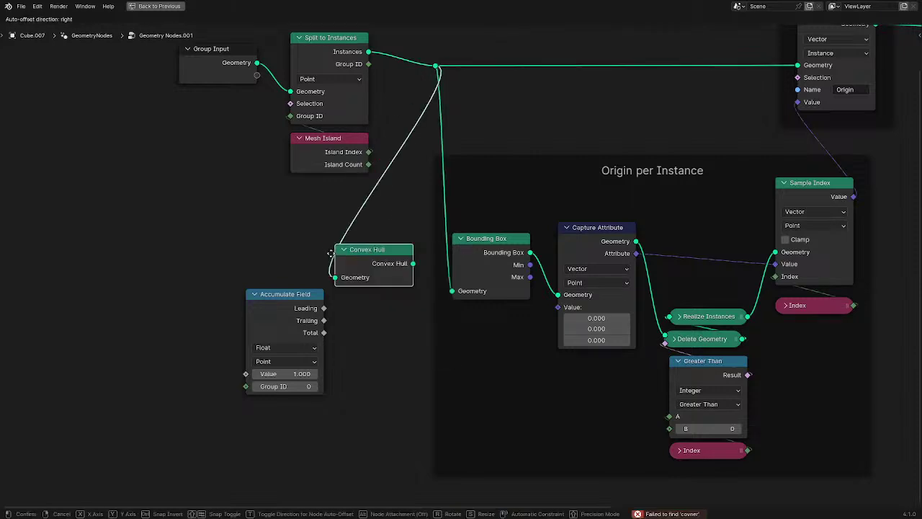
click(330, 253)
drag(413, 263, 567, 298)
click(490, 285)
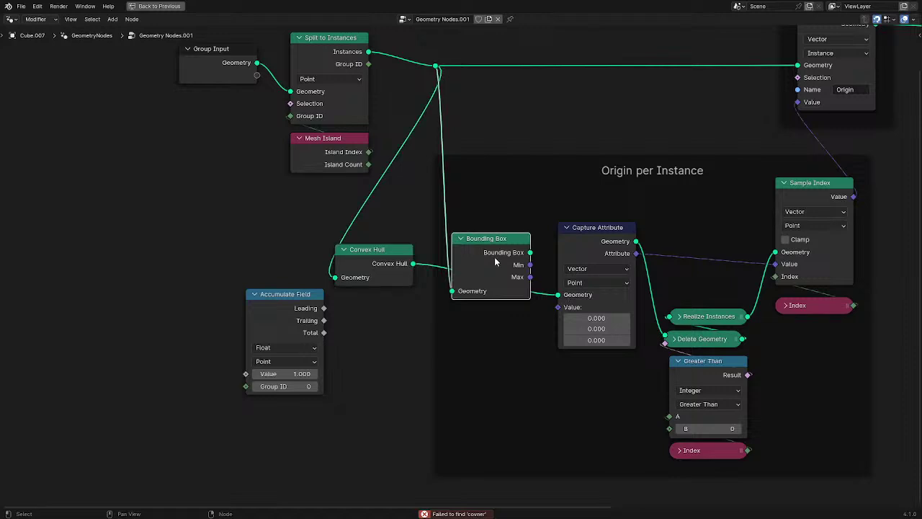
key(x)
drag(373, 277, 424, 299)
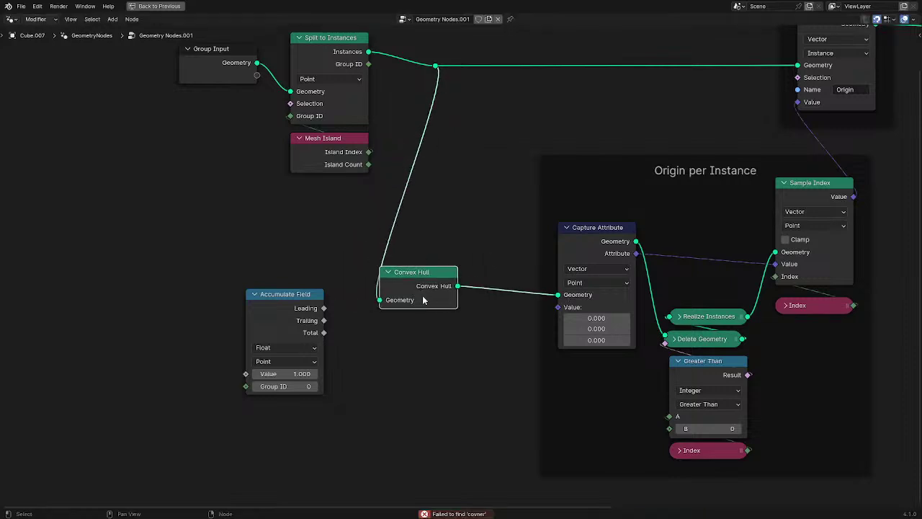
Set the Accumulate Field to Vector and place a duplicate below it with the data type Float
click(289, 354)
click(287, 397)
key(shift+d)
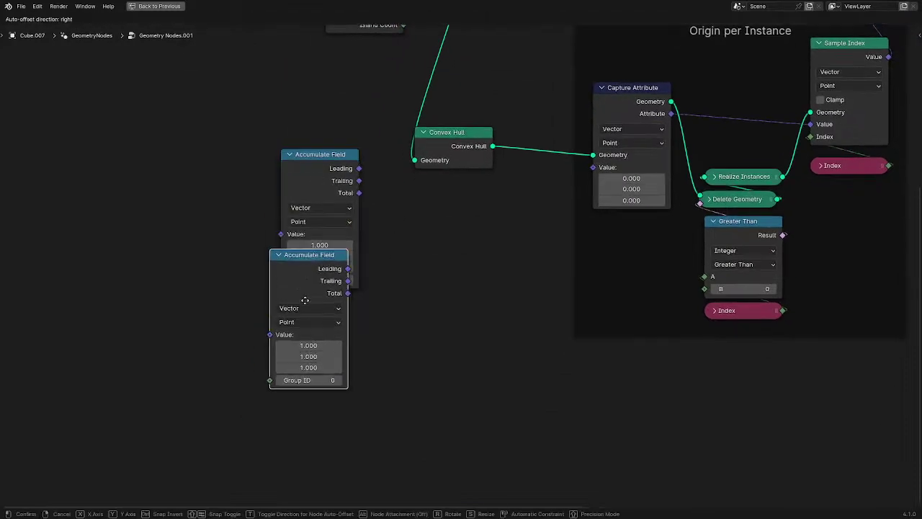
click(318, 335)
click(324, 352)
click(321, 381)
Add a Position node feeding the Value of the Vector Accumulate Field
drag(281, 234, 276, 225)
text(po)
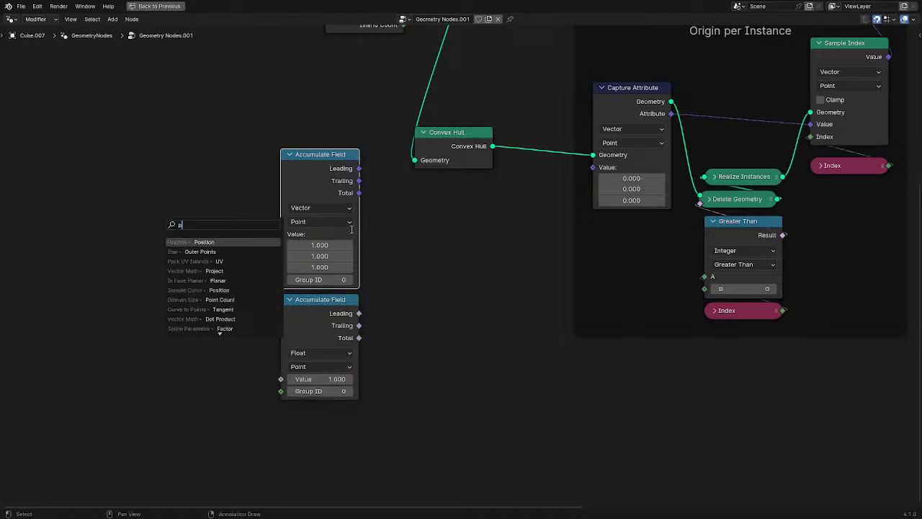
click(251, 250)
click(237, 251)
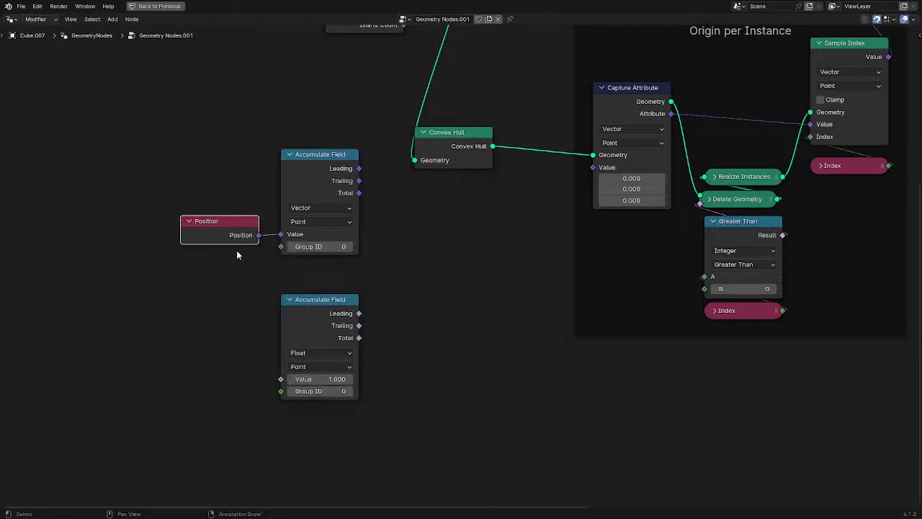
Set the lower Accumulate Field's data type to Integer and move it up beneath the Vector one
click(322, 352)
click(320, 403)
mouse_move(310, 333)
mouse_down()
mouse_move(315, 297)
mouse_move(321, 334)
mouse_up()
click(319, 319)
click(320, 363)
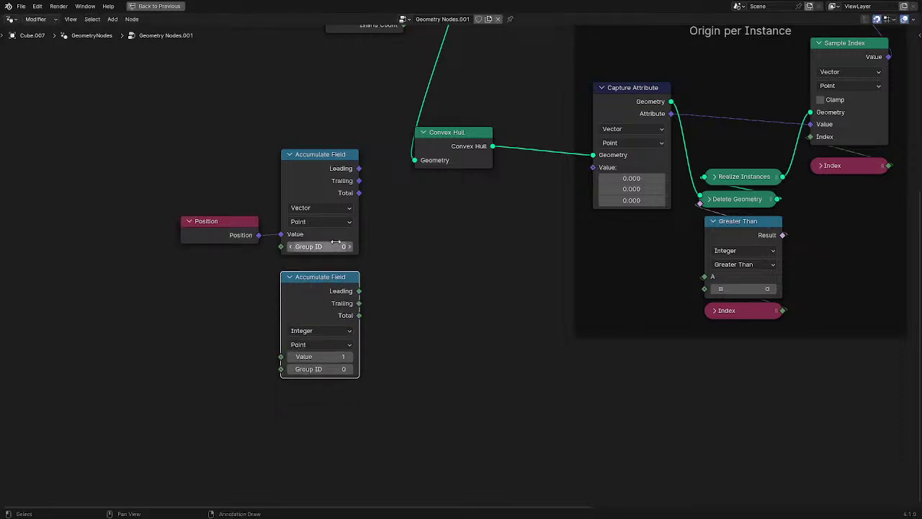
middle_drag(345, 235, 325, 278)
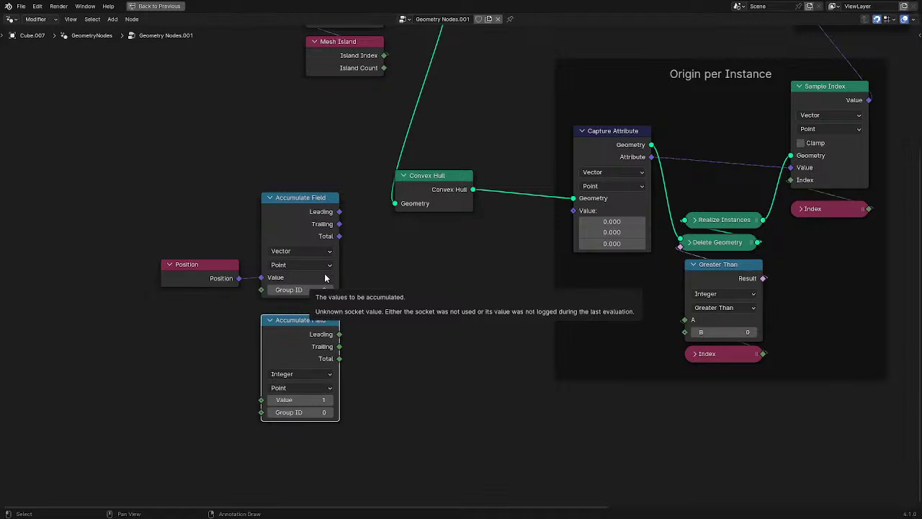
drag(339, 236, 396, 251)
key(Escape)
Restore the split layout with solid viewport shading and preview the Convex Hull output through a Viewer node
key(ctrl+space)
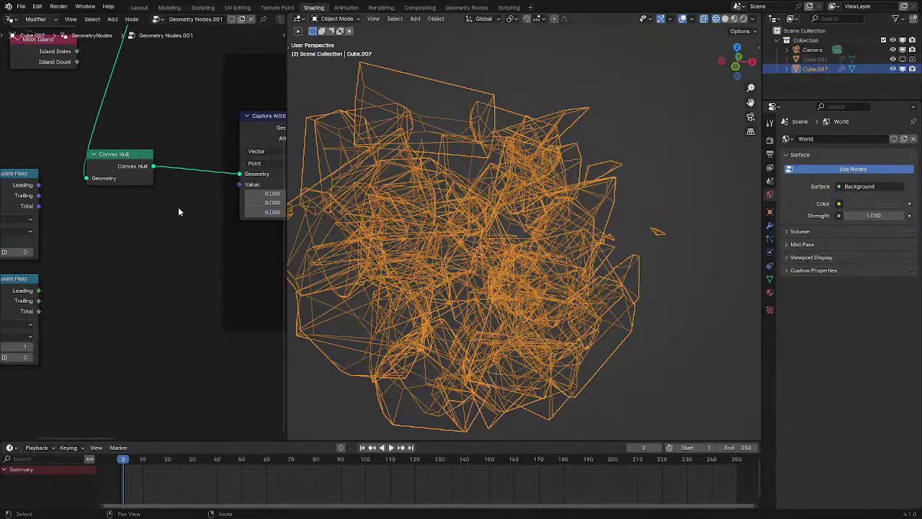
scroll(200, 217, down, 2)
key(z)
click(425, 202)
ctrl+shift+click(133, 180)
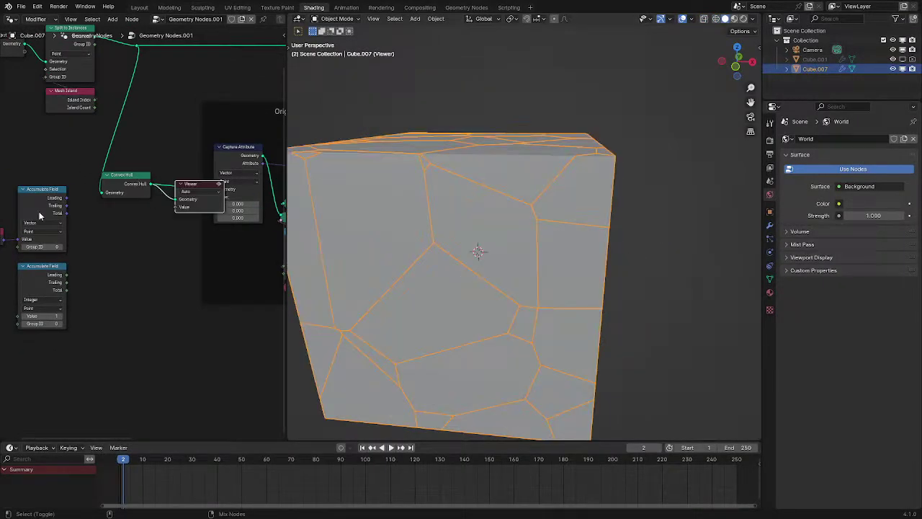
Preview the Vector Accumulate Field's Total as the Viewer value on the convex hull pieces
ctrl+shift+click(41, 216)
middle_drag(534, 202, 582, 206)
middle_drag(361, 209, 425, 157)
scroll(78, 198, up, 3)
ctrl+shift+click(33, 198)
ctrl+shift+click(33, 198)
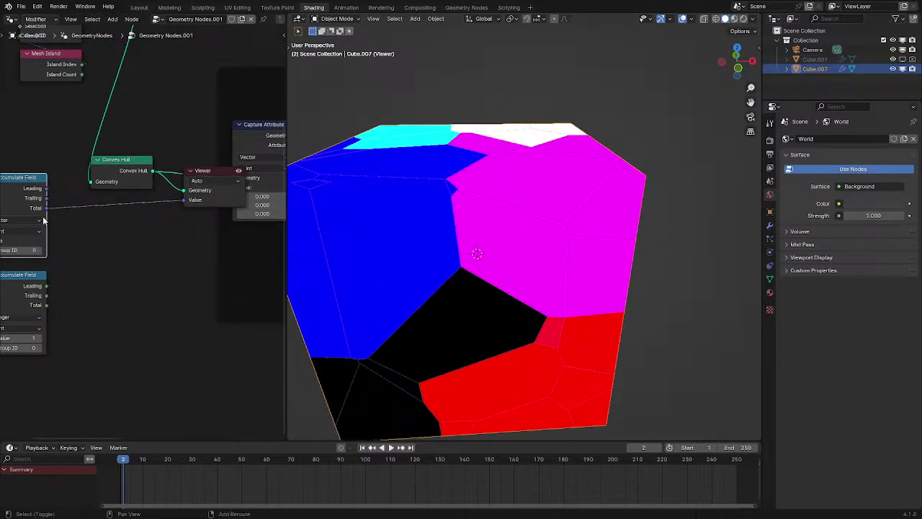
Add a Vector Math Divide node that divides the Vector Total by the Integer Total and feeds the Viewer
middle_drag(49, 219, 130, 247)
drag(128, 236, 189, 268)
text(d)
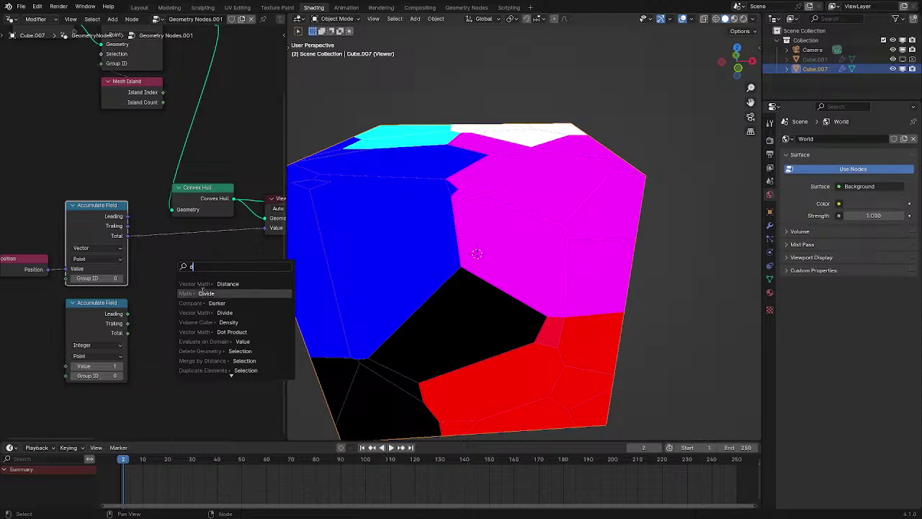
click(212, 313)
drag(127, 333, 175, 301)
middle_drag(489, 189, 394, 228)
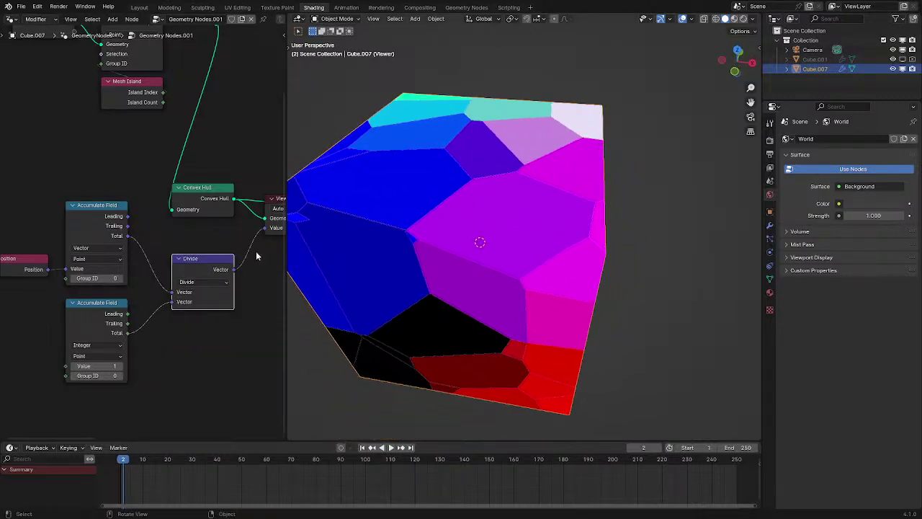
Collapse the Divide node, delete the Viewer, and connect the Divide result to the Capture Attribute's Value
click(179, 259)
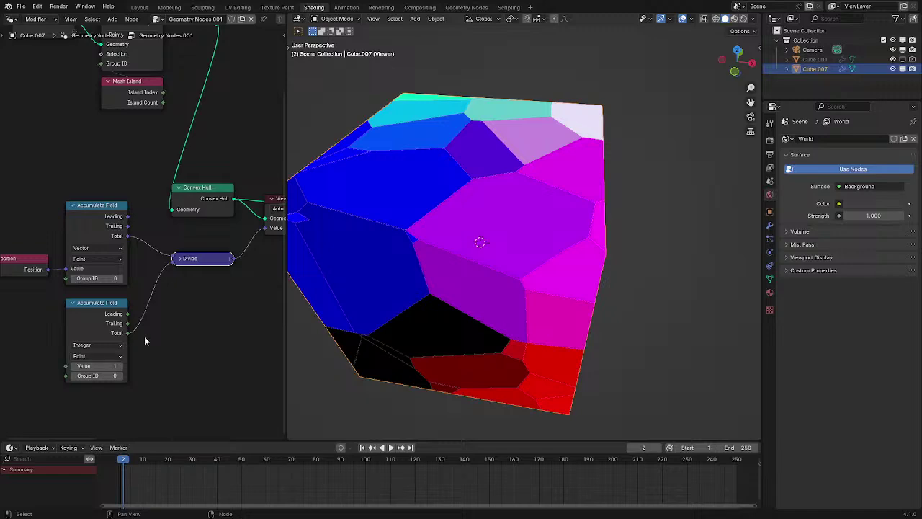
middle_drag(200, 280, 111, 322)
click(192, 266)
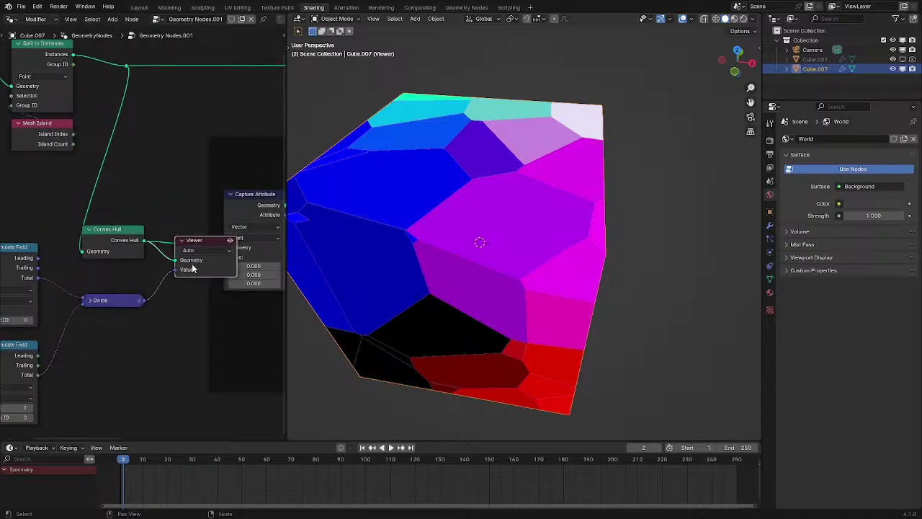
key(x)
drag(147, 300, 223, 256)
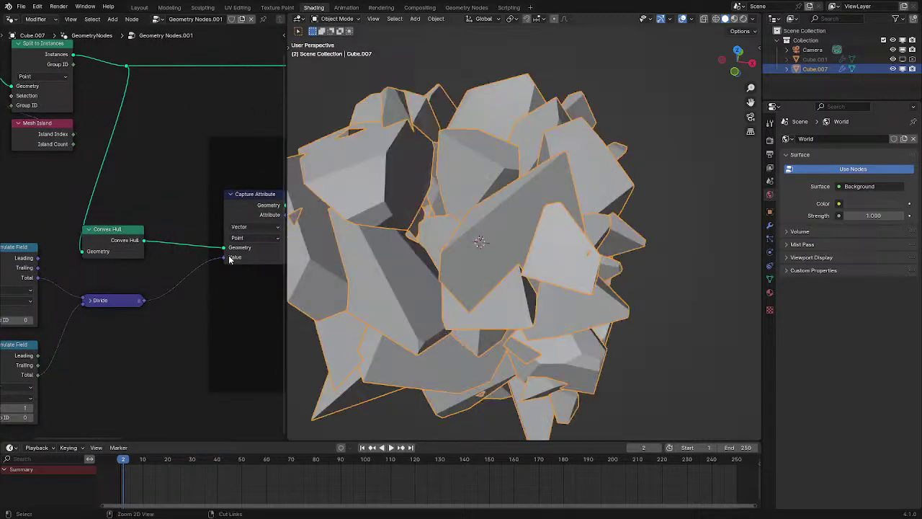
Try a different second Min value on the Random Value node and inspect the rotated pieces
key(ctrl+space)
middle_drag(433, 278, 224, 286)
drag(223, 286, 252, 286)
middle_drag(575, 172, 263, 277)
key(ctrl+space)
scroll(454, 210, down, 3)
middle_drag(449, 214, 435, 188)
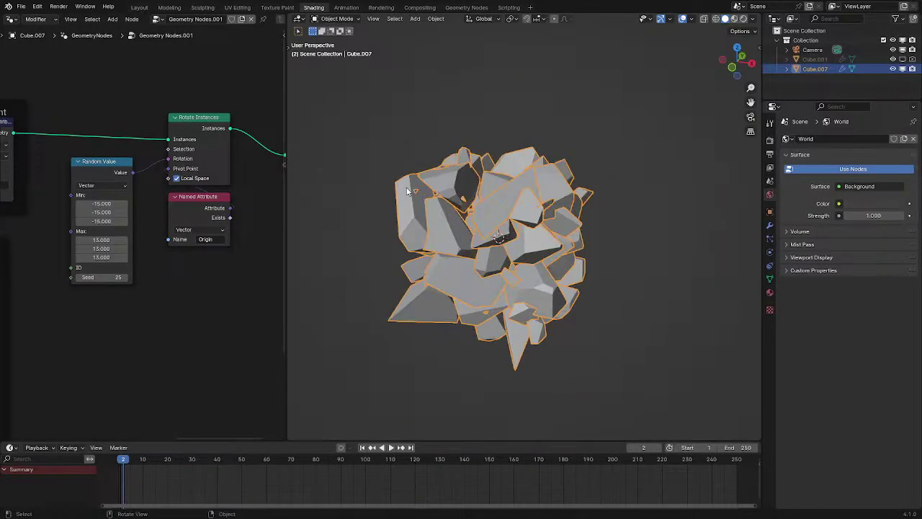
scroll(29, 248, up, 1)
drag(91, 211, 110, 211)
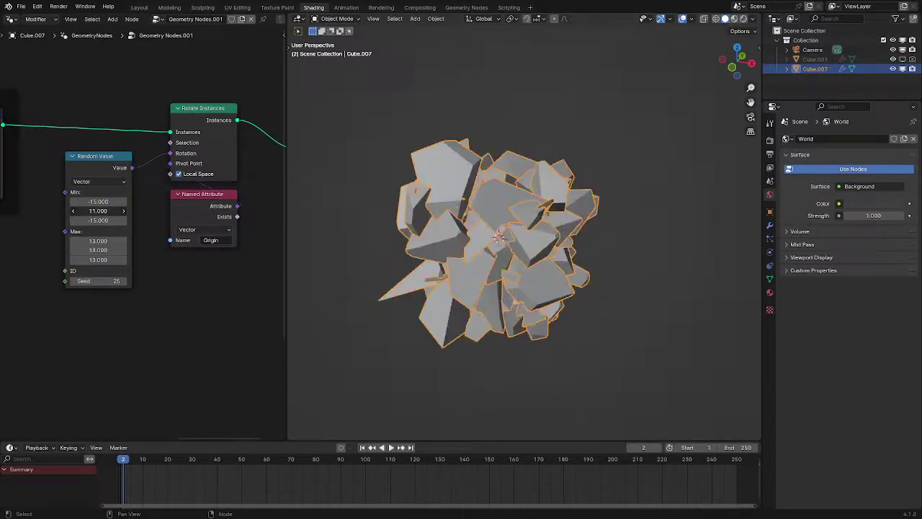
right_click(109, 211)
middle_drag(641, 160, 490, 191)
scroll(487, 189, up, 5)
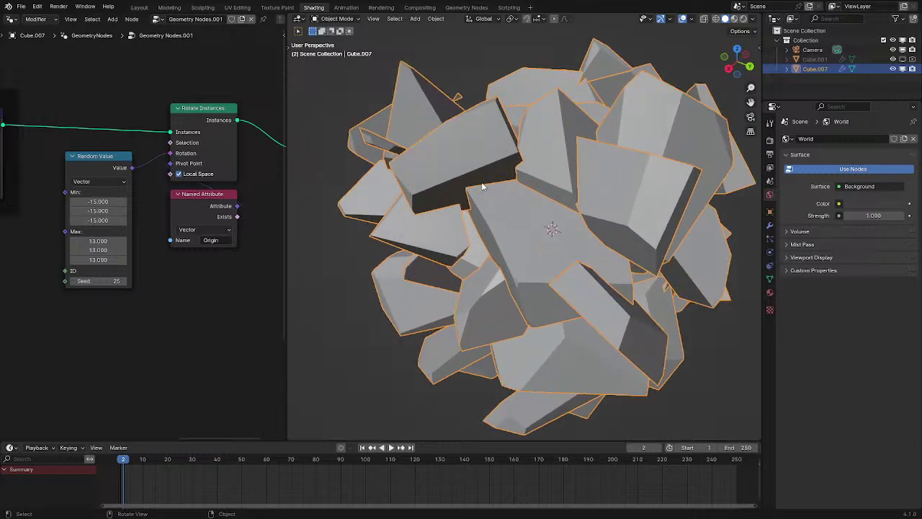
scroll(133, 234, down, 5)
Align the Realize Instances, Delete Geometry, Greater Than and Index nodes in one column inside the Origin per Instance frame
middle_drag(134, 234, 477, 172)
key(ctrl+space)
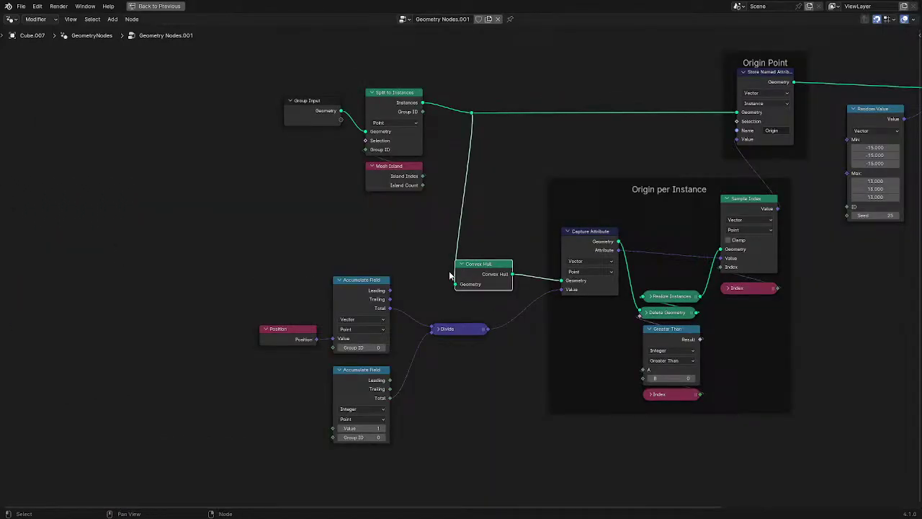
middle_drag(451, 274, 257, 241)
scroll(260, 237, up, 7)
drag(494, 267, 484, 265)
key(g)
click(508, 308)
click(502, 332)
shift+click(490, 428)
key(g)
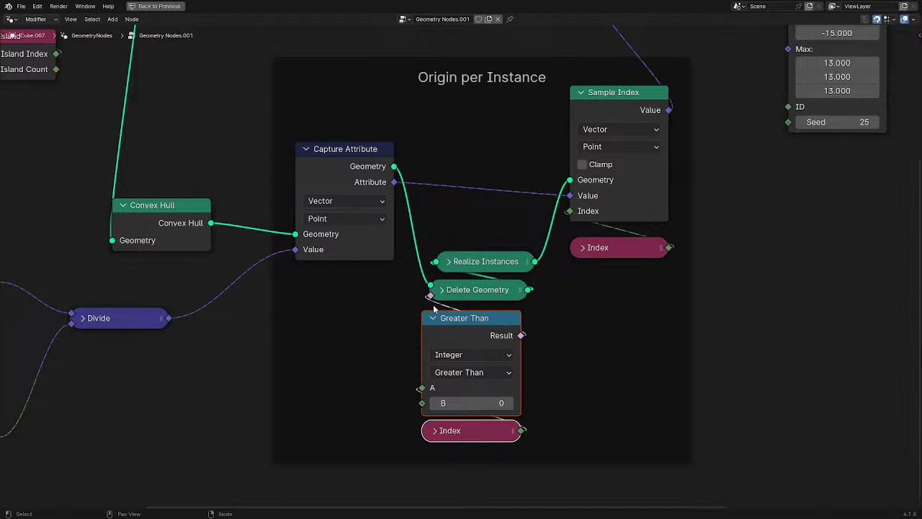
key(ctrl+space)
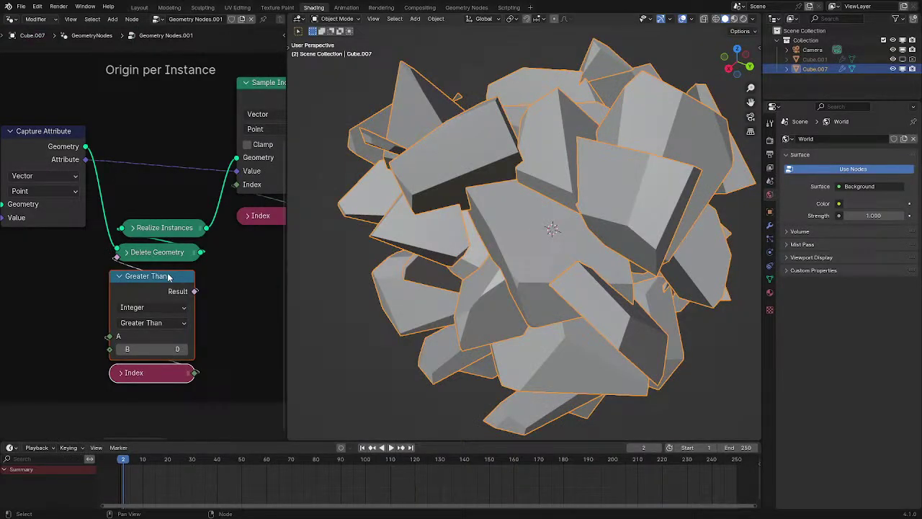
drag(166, 250, 158, 229)
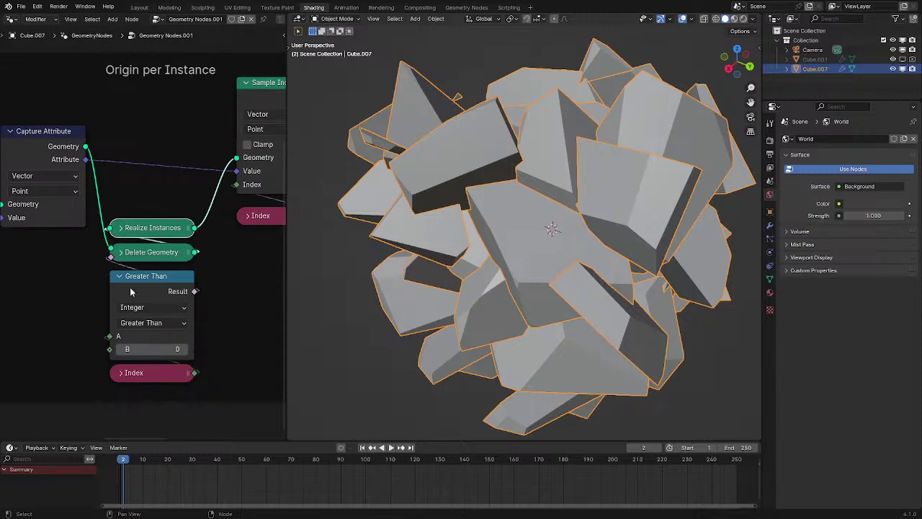
Switch the viewport to Material Preview shading and view the rotated pieces
scroll(481, 261, down, 2)
key(z)
click(581, 257)
middle_drag(574, 262, 597, 240)
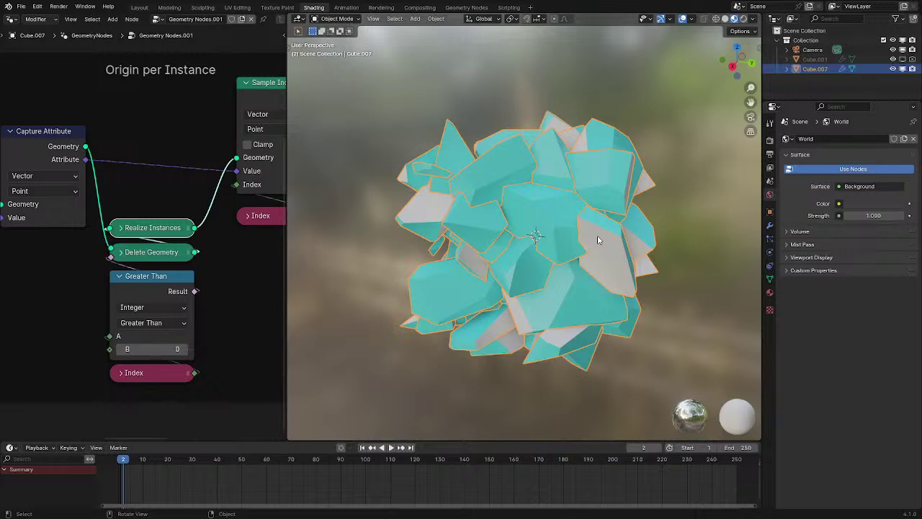
Move the Realize Instances to Index column up beside Capture Attribute, and test a higher Greater Than B value before restoring 0
drag(109, 179, 177, 355)
key(g)
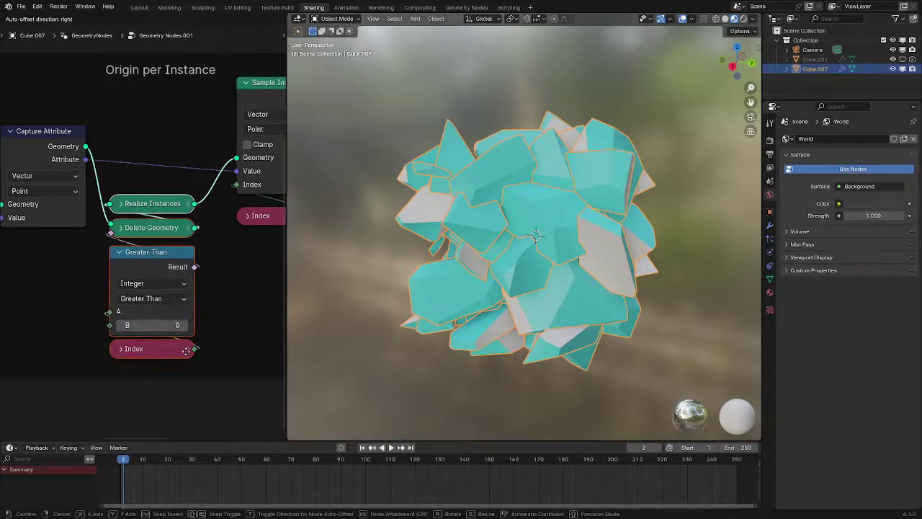
click(182, 251)
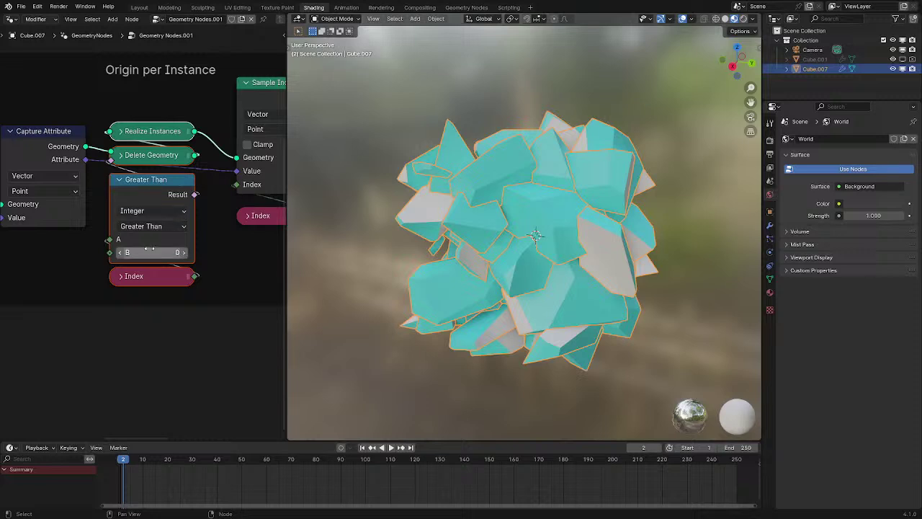
click(182, 253)
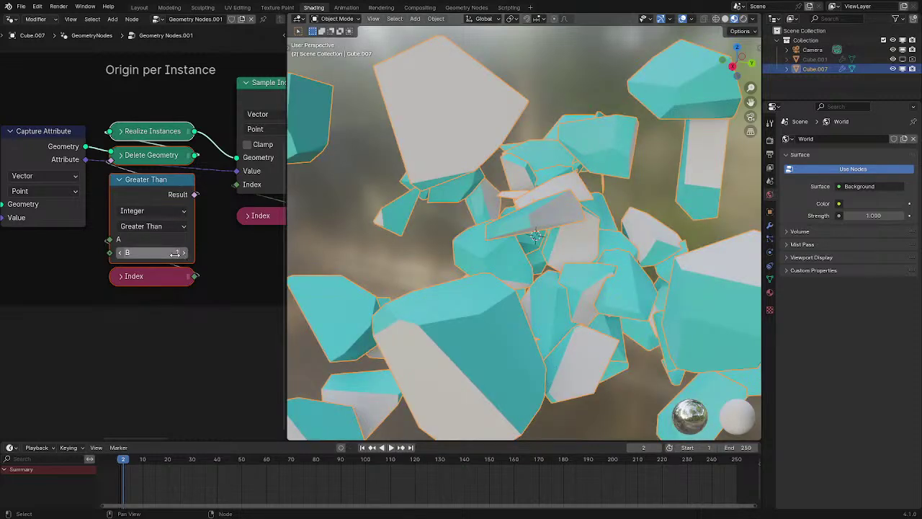
click(121, 253)
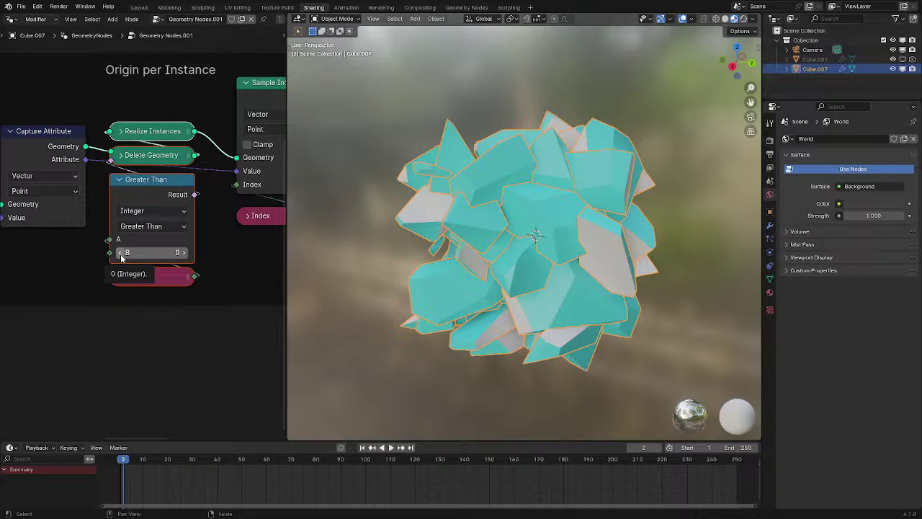
Stack the two Accumulate Field nodes closely and move them with Position and Divide farther below Convex Hull
scroll(123, 257, down, 3)
middle_drag(115, 288, 175, 307)
drag(103, 315, 104, 305)
drag(28, 199, 113, 324)
drag(112, 324, 121, 324)
click(138, 327)
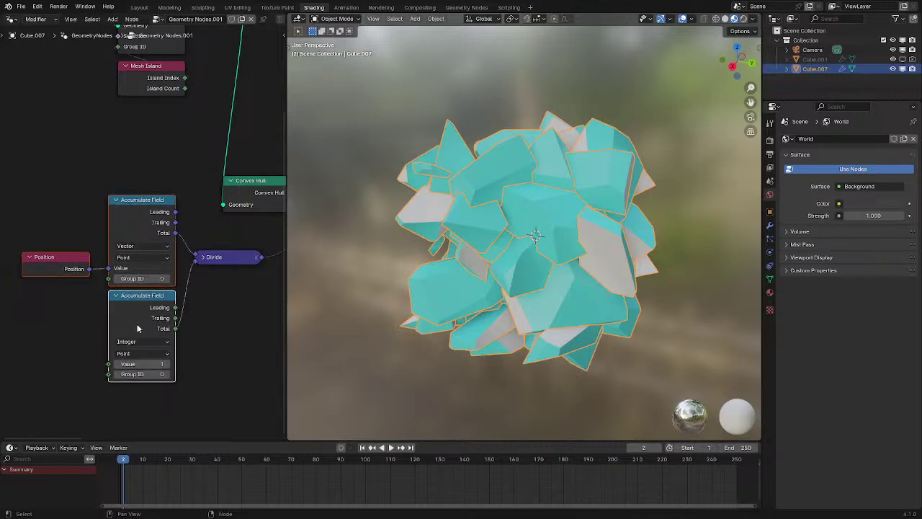
shift+click(228, 264)
scroll(222, 265, down, 3)
middle_drag(214, 270, 123, 286)
key(g)
drag(134, 308, 136, 308)
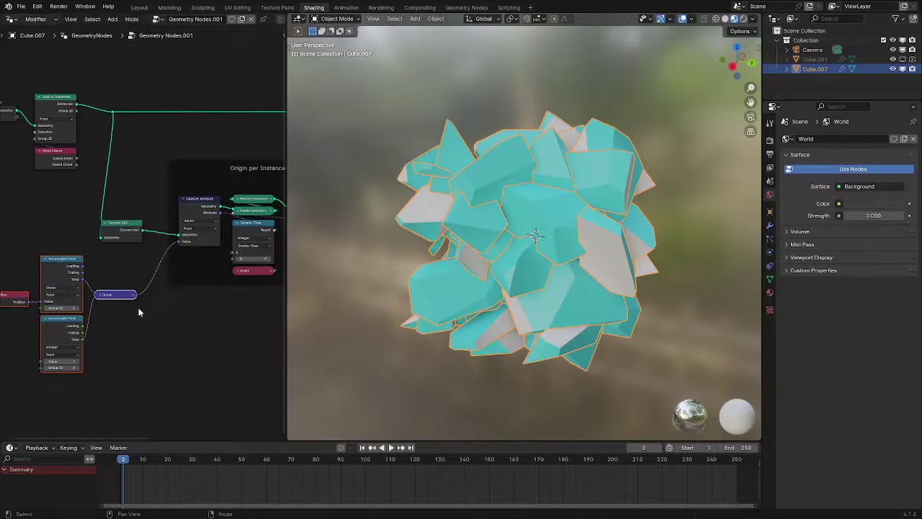
Move the Convex Hull node closer to the Capture Attribute node
scroll(140, 312, up, 1)
middle_drag(147, 275, 151, 315)
scroll(151, 315, up, 1)
drag(136, 279, 159, 274)
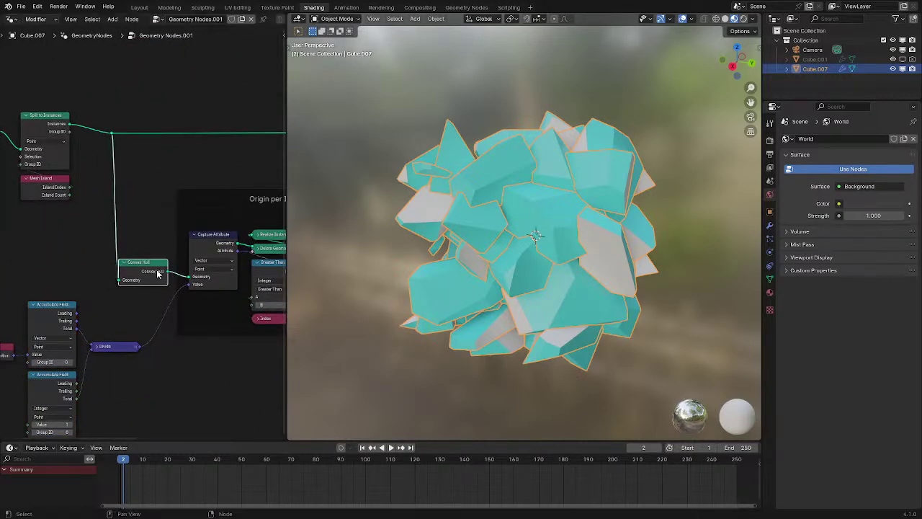
Enclose the Random Value, Rotate Instances and Named Attribute nodes in a new frame
key(ctrl+space)
middle_drag(456, 227, 182, 257)
drag(540, 193, 556, 184)
drag(511, 401, 663, 40)
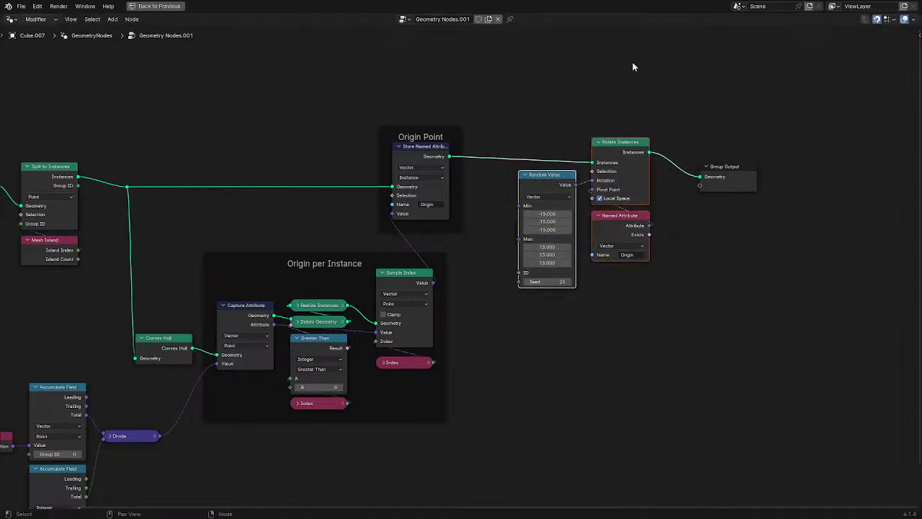
key(ctrl+j)
key(ctrl+space)
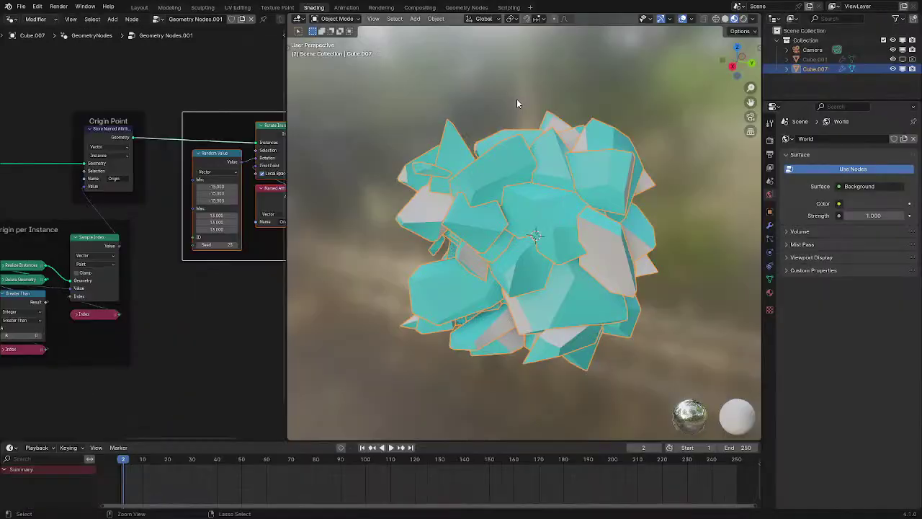
Nudge the rotation frame and the Origin Point frame to tidy their alignment and spacing
middle_drag(211, 74, 97, 149)
drag(186, 331, 165, 329)
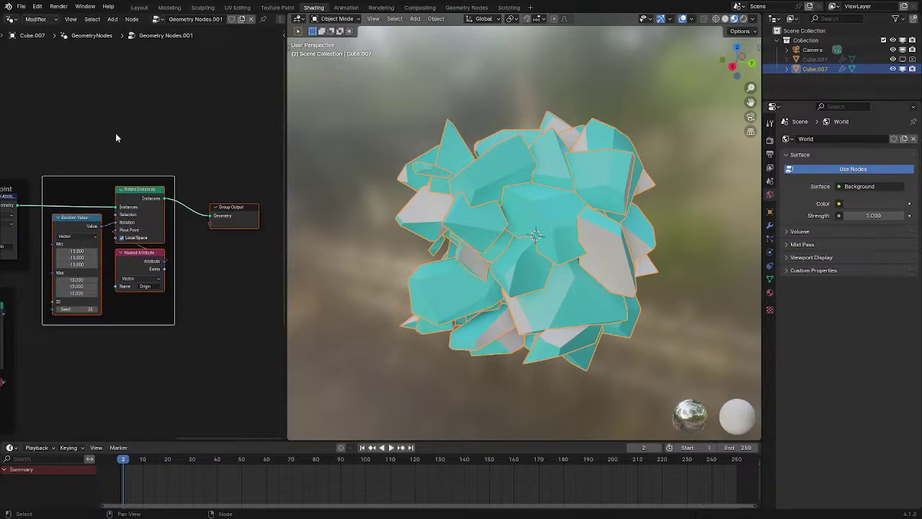
drag(86, 181, 88, 188)
middle_drag(72, 192, 201, 186)
click(126, 174)
drag(124, 184, 108, 184)
scroll(92, 235, down, 1)
Place the Convex Hull node directly above Capture Attribute inside the Origin per Instance frame
middle_drag(87, 235, 212, 208)
middle_drag(27, 294, 78, 270)
scroll(204, 203, up, 3)
click(136, 226)
drag(80, 268, 157, 220)
scroll(136, 230, down, 2)
middle_drag(75, 317, 190, 274)
scroll(164, 232, up, 5)
scroll(170, 256, up, 3)
scroll(198, 288, up, 2)
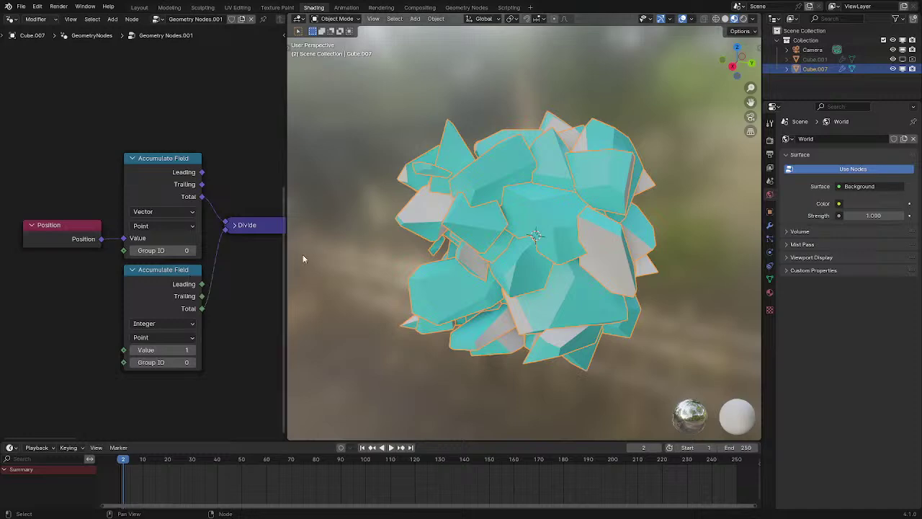
Set all three Max components of the Random Value node to 15
middle_drag(411, 243, 498, 229)
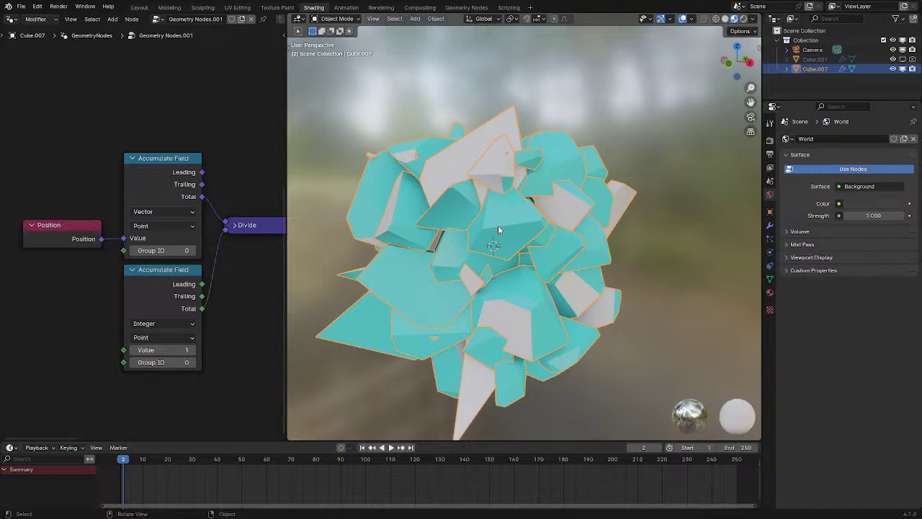
scroll(132, 165, down, 5)
middle_drag(175, 201, 17, 316)
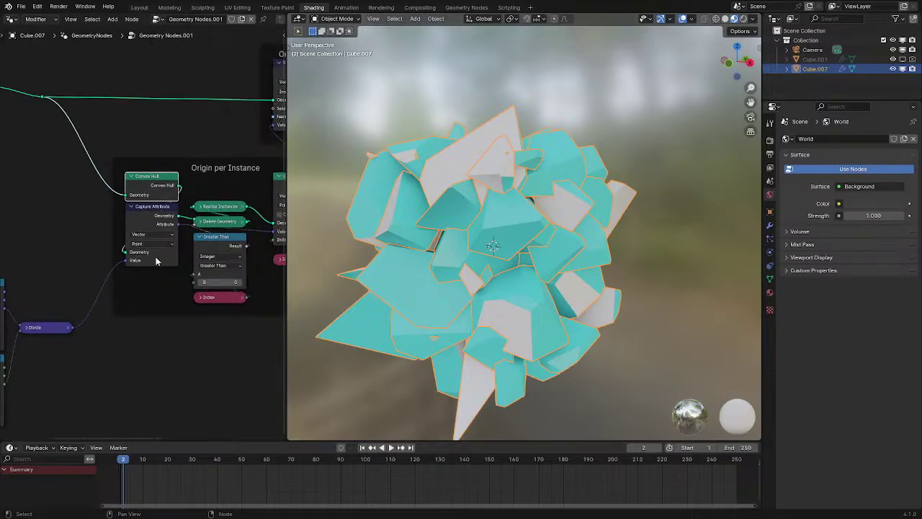
middle_drag(152, 262, 15, 306)
middle_drag(118, 251, 22, 291)
scroll(88, 255, up, 4)
mouse_move(183, 212)
mouse_down()
mouse_move(183, 232)
mouse_move(144, 232)
mouse_move(231, 232)
mouse_move(173, 232)
mouse_move(184, 232)
mouse_move(191, 207)
mouse_up()
right_click(183, 212)
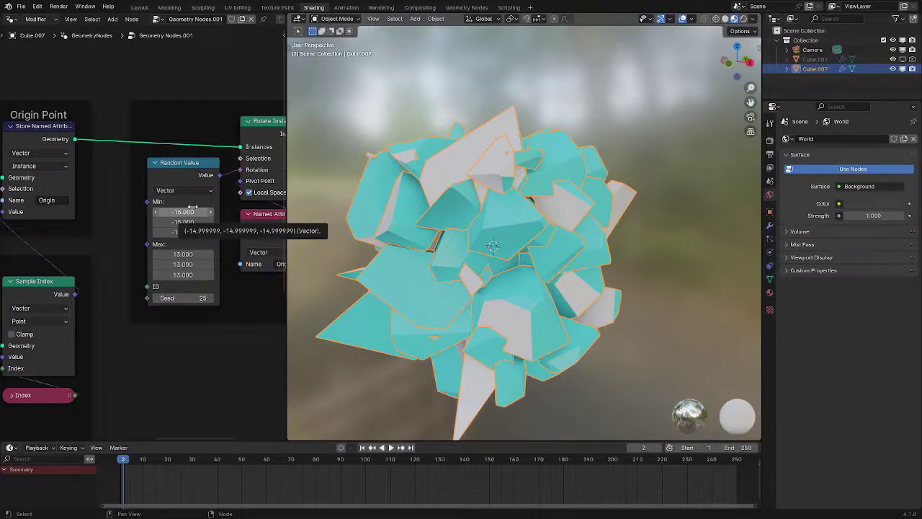
click(194, 249)
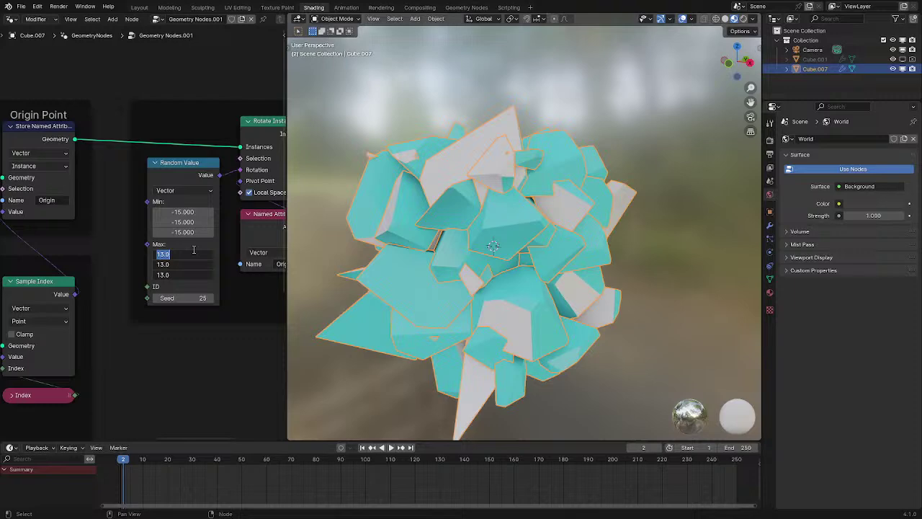
text(15)
key(Return)
Examine the original mesh of Cube.007 in Edit Mode by selecting one piece's linked geometry, and return to Object Mode
scroll(190, 359, down, 7)
middle_drag(144, 318, 210, 303)
middle_drag(103, 307, 224, 293)
middle_drag(504, 213, 560, 206)
middle_drag(61, 232, 216, 278)
key(Tab)
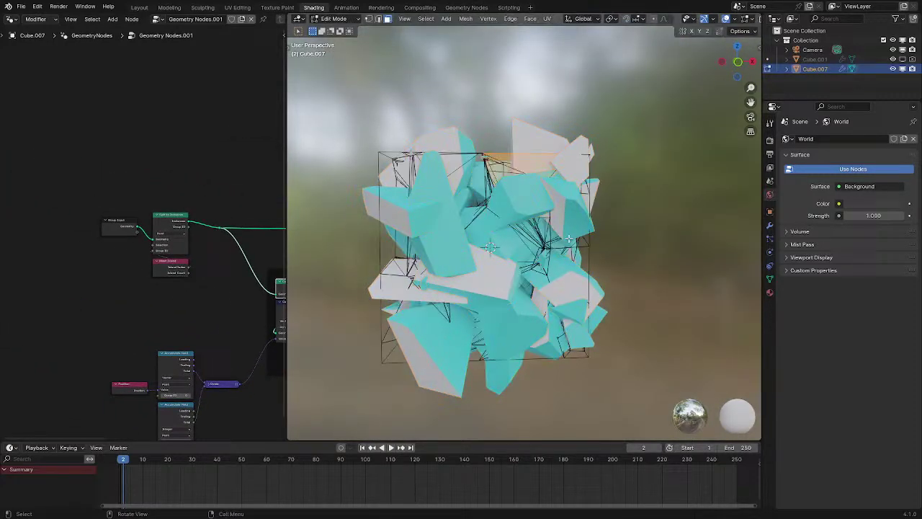
key(a)
middle_drag(580, 229, 546, 196)
key(alt+a)
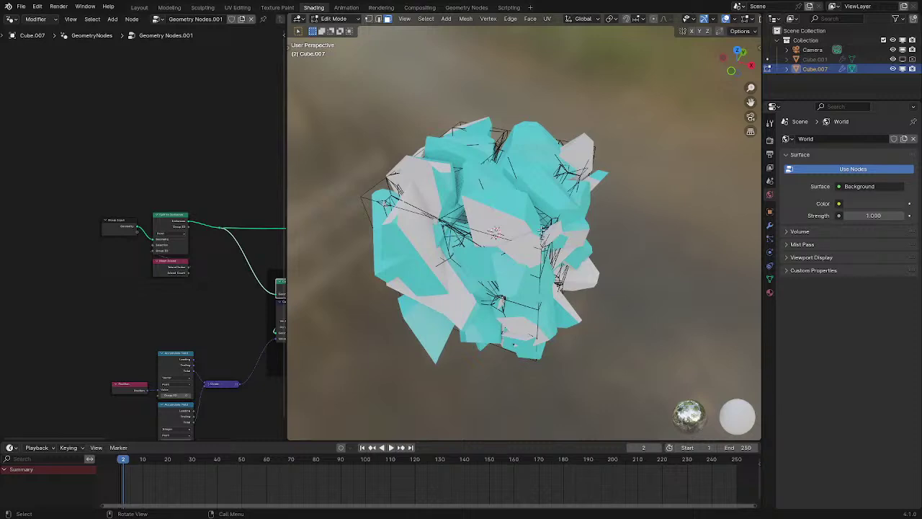
key(l)
middle_drag(534, 248, 603, 196)
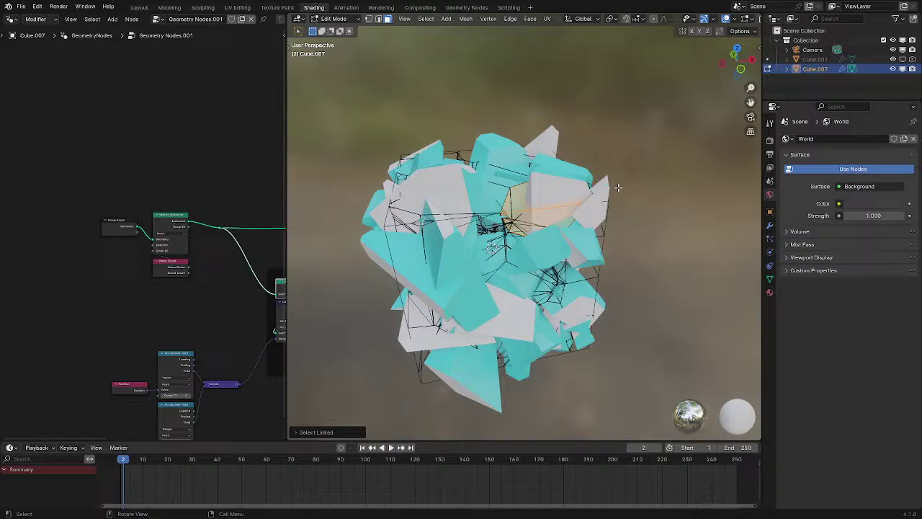
key(Tab)
Align Split to Instances and Mesh Island with Group Input, and move all three nodes closer to the reroute point
scroll(174, 234, up, 1)
scroll(175, 234, up, 1)
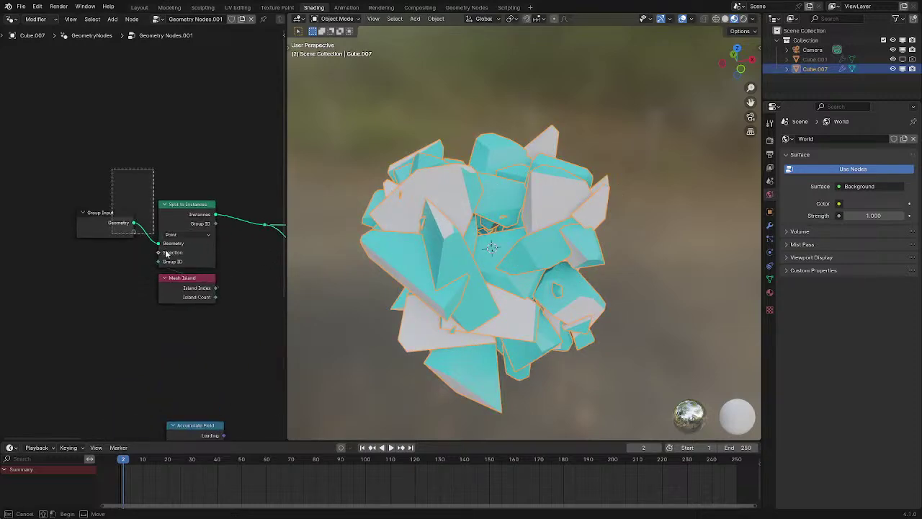
key(g)
right_click(212, 303)
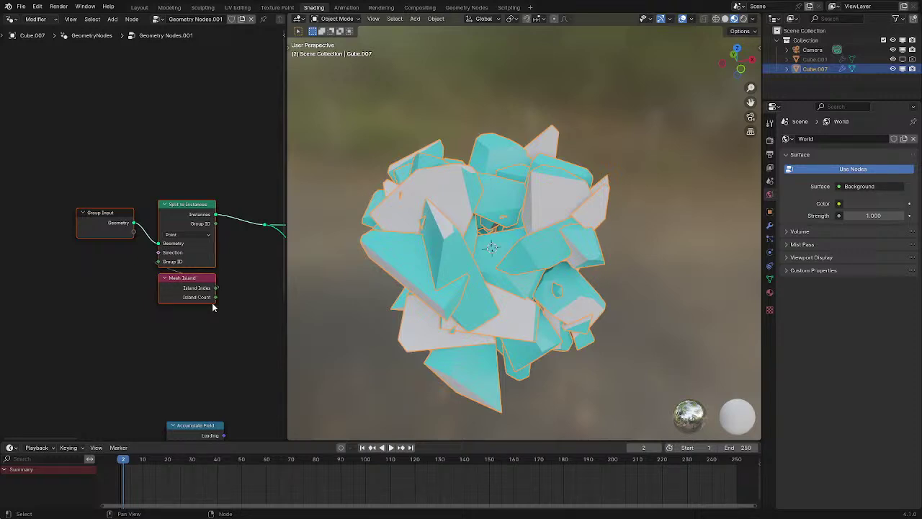
drag(196, 330, 214, 248)
key(g)
click(206, 256)
drag(69, 185, 208, 322)
key(g)
click(240, 319)
scroll(239, 319, down, 6)
middle_drag(233, 318, 161, 261)
scroll(165, 223, up, 3)
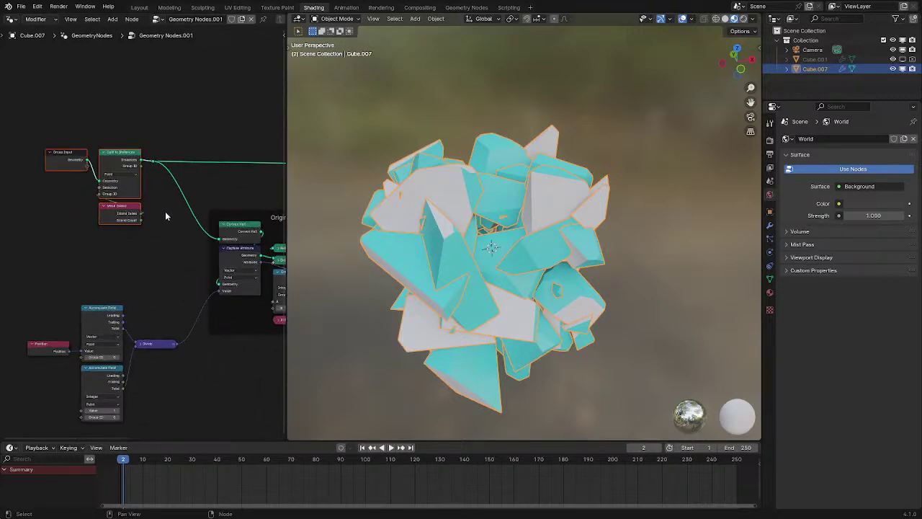
Move Group Input, Split to Instances, Mesh Island and the reroute horizontally closer to the Origin per Instance frame
drag(23, 107, 175, 232)
key(g)
key(x)
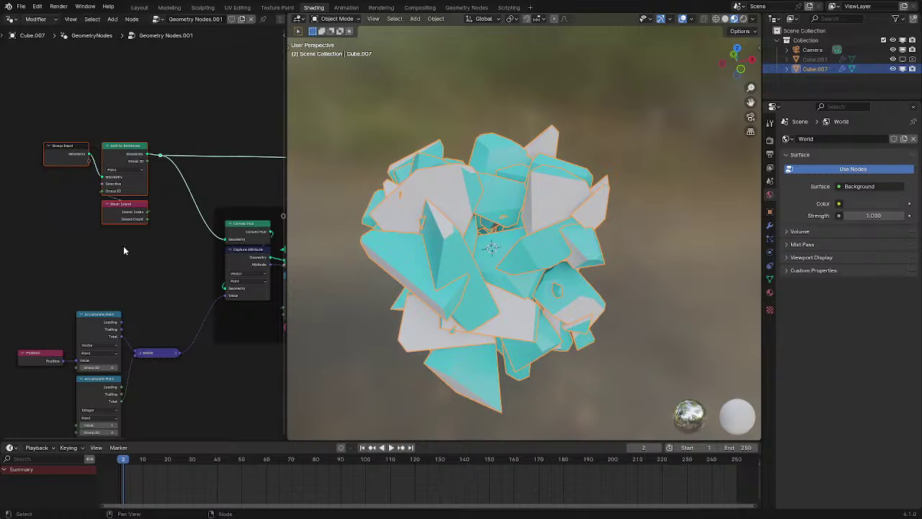
click(115, 242)
Move the Position, Accumulate Field and Divide nodes up so Divide lines up with the Capture Attribute's Value input
middle_drag(163, 312, 172, 223)
drag(21, 211, 180, 350)
key(g)
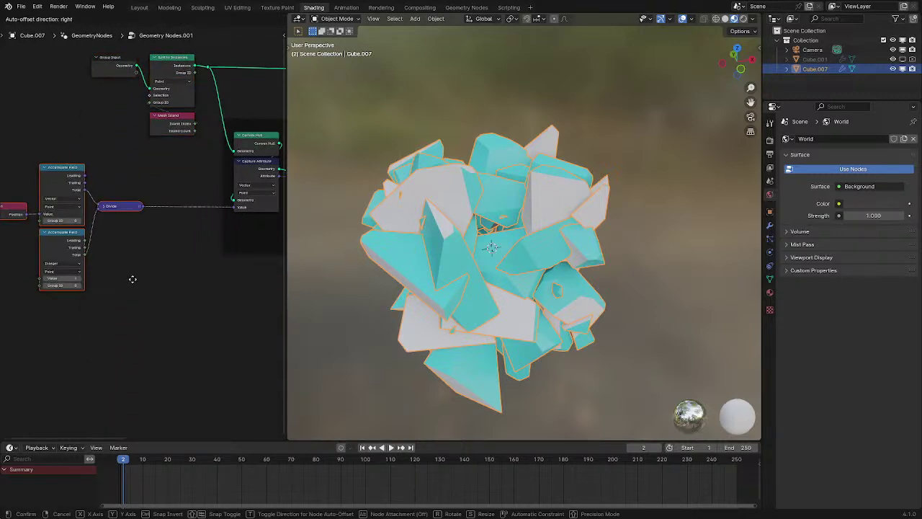
click(134, 276)
key(ctrl+space)
scroll(410, 249, up, 2)
middle_drag(410, 249, 229, 271)
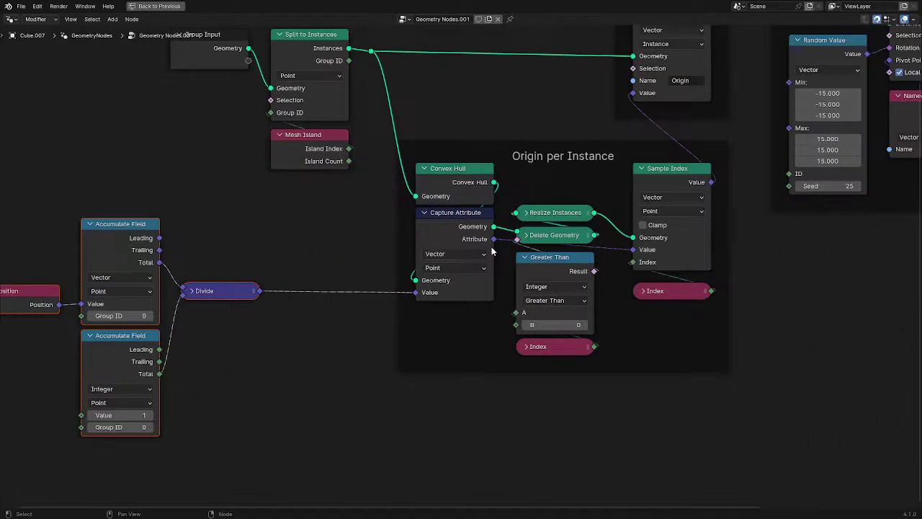
Select the Index node below Sample Index and restore the full workspace with the 3D viewport beside the node tree
mouse_move(658, 290)
mouse_down()
mouse_move(662, 279)
mouse_move(665, 290)
mouse_up()
mouse_move(666, 255)
mouse_down()
mouse_move(671, 265)
mouse_move(657, 267)
mouse_up()
shift+click(671, 276)
shift+click(668, 290)
shift+click(669, 268)
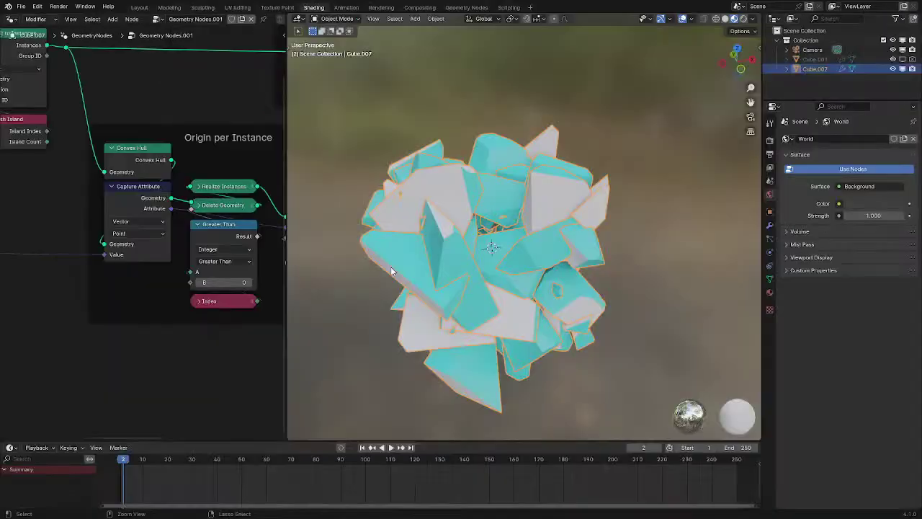
key(ctrl+space)
Examine the Position, Accumulate Field and Divide nodes that average the point positions, alongside the rotated pieces
scroll(267, 270, down, 5)
middle_drag(195, 272, 424, 273)
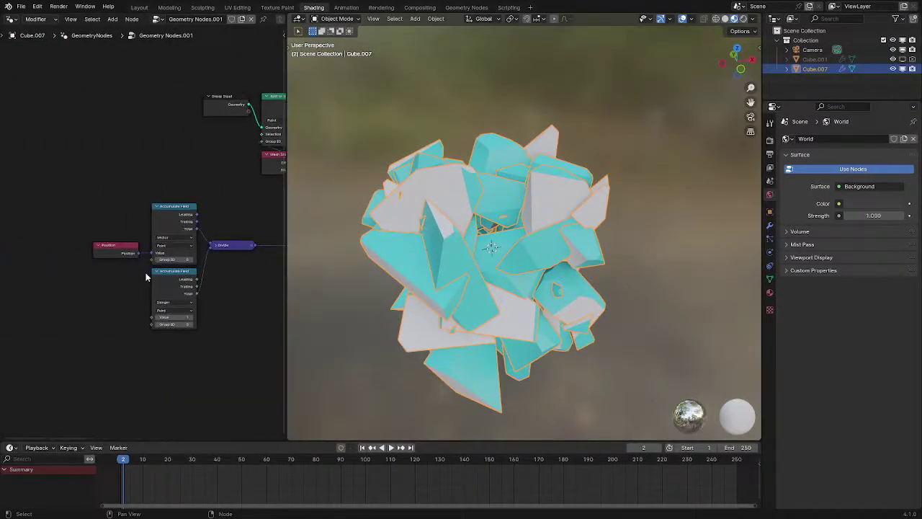
scroll(139, 274, up, 6)
middle_drag(423, 232, 361, 214)
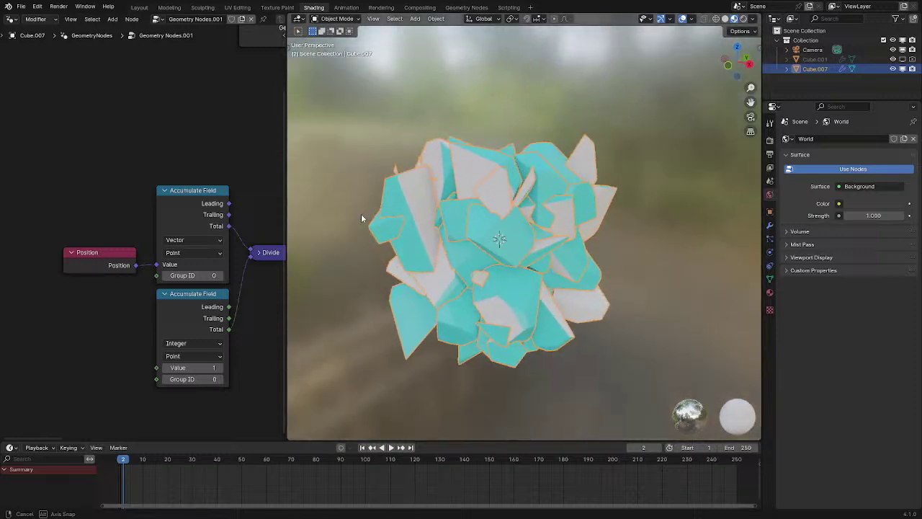
mouse_move(205, 226)
middle_down()
mouse_move(186, 203)
mouse_move(114, 228)
mouse_move(200, 209)
middle_up()
scroll(232, 195, down, 3)
scroll(187, 230, up, 2)
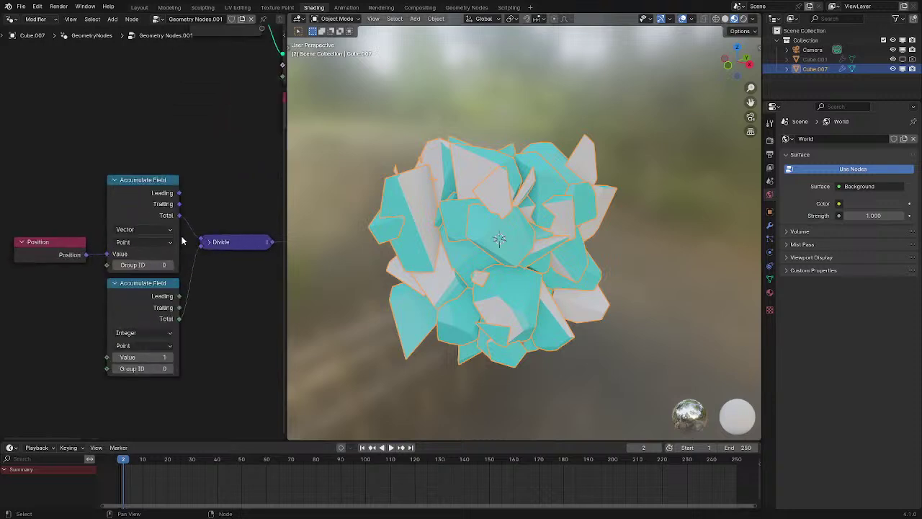
scroll(232, 275, down, 2)
middle_drag(243, 239, 130, 270)
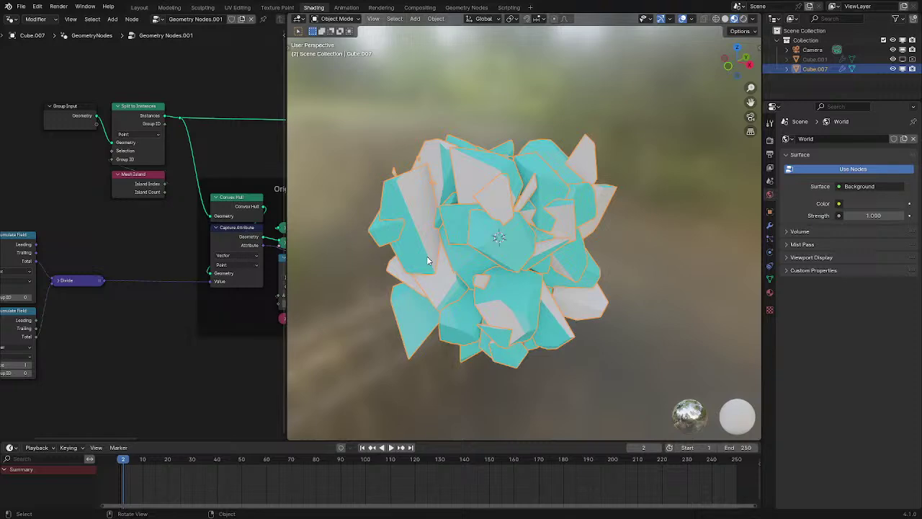
Inspect the fractured pieces up close and follow the node chain from Convex Hull through the Origin per Instance frame
scroll(445, 321, up, 4)
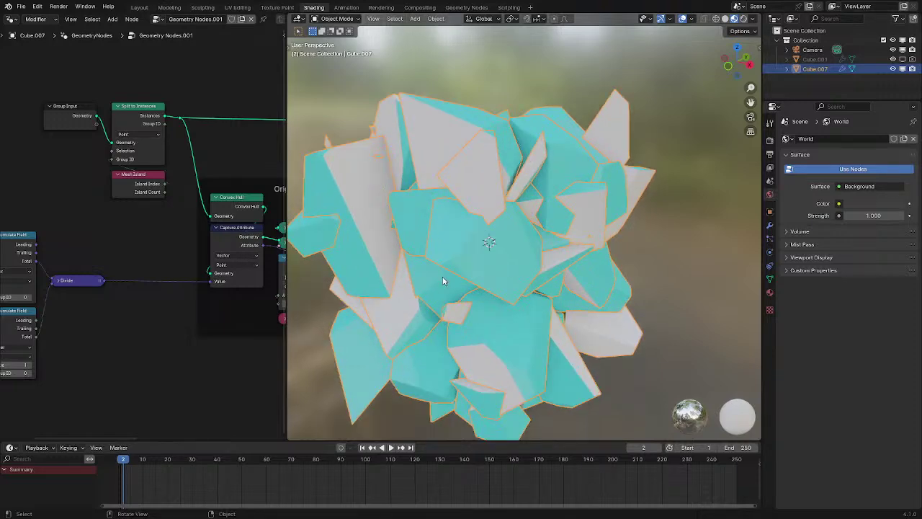
middle_drag(443, 279, 303, 283)
middle_drag(82, 313, 128, 309)
scroll(220, 297, down, 6)
scroll(154, 290, up, 6)
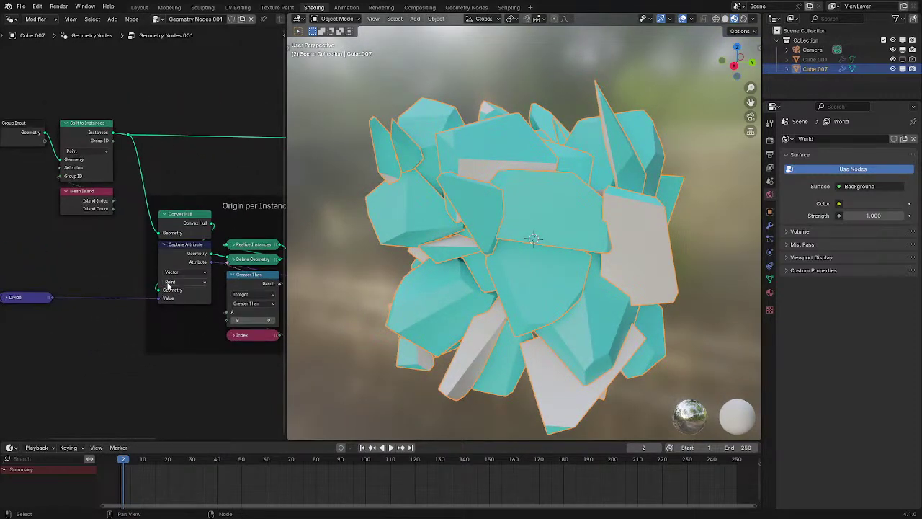
scroll(165, 254, up, 2)
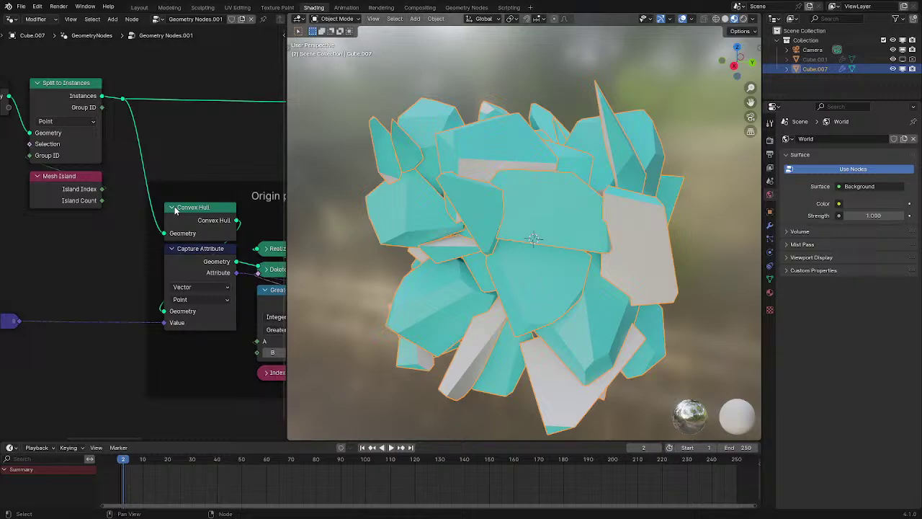
scroll(175, 211, down, 2)
middle_drag(534, 230, 441, 230)
scroll(204, 253, down, 3)
middle_drag(204, 253, 111, 275)
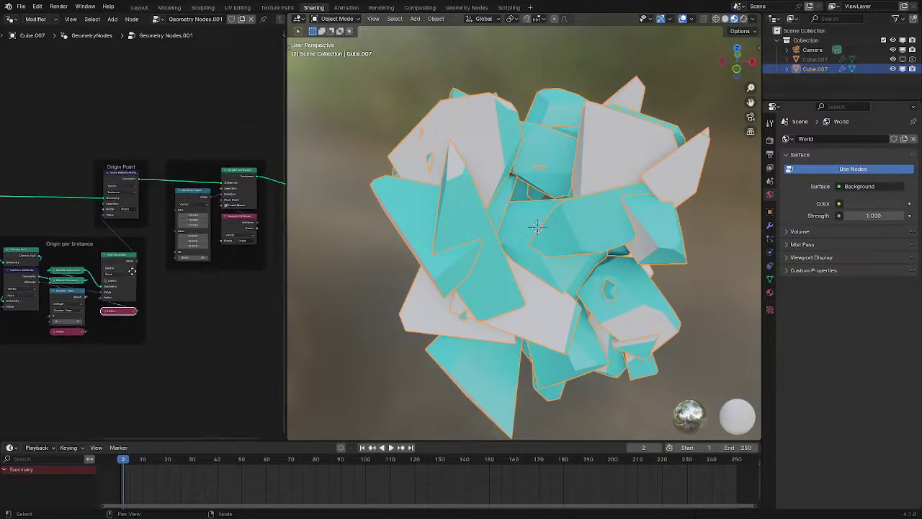
Set the Random Value node's Max to 20 and Min to -20 on all three axes
middle_drag(173, 239, 142, 274)
scroll(142, 274, up, 4)
scroll(185, 275, up, 2)
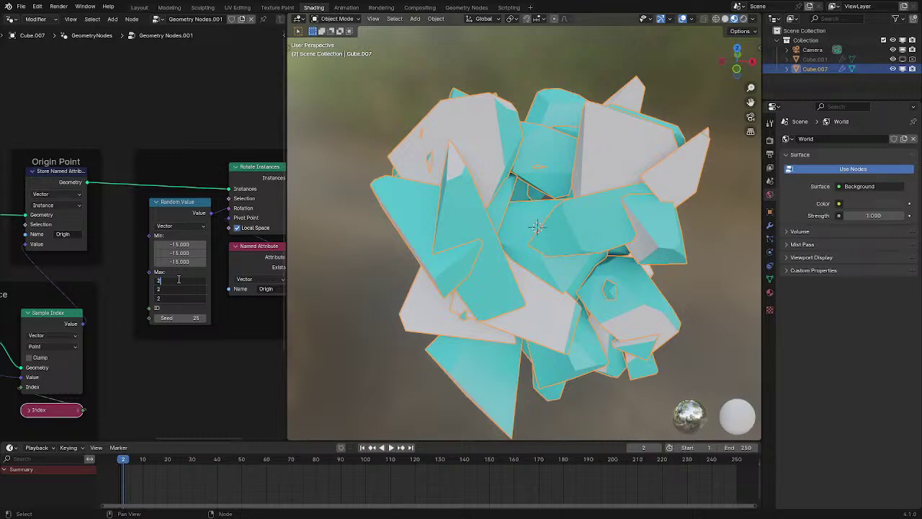
key(Return)
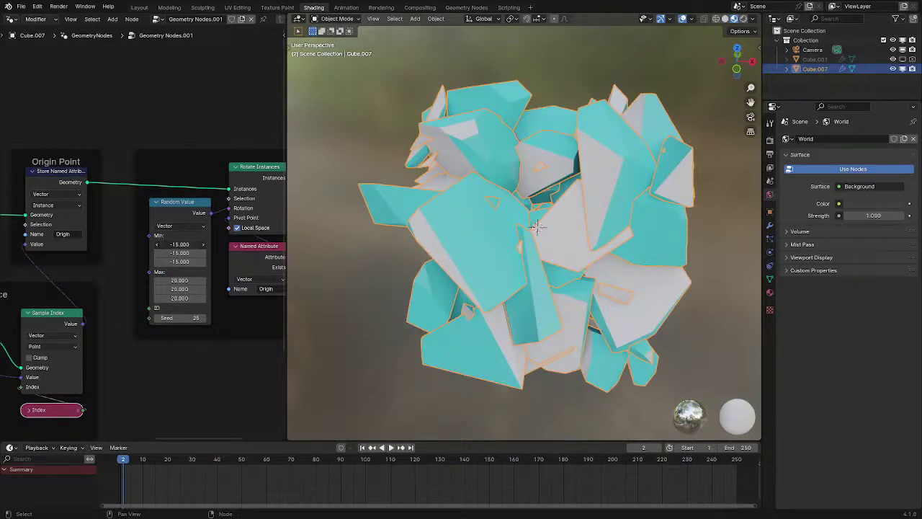
key(Return)
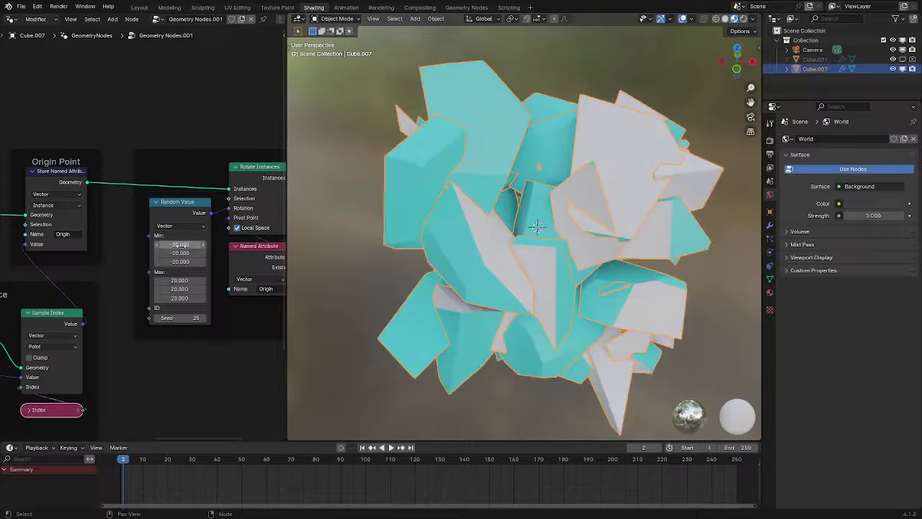
scroll(603, 216, down, 3)
middle_drag(603, 216, 625, 186)
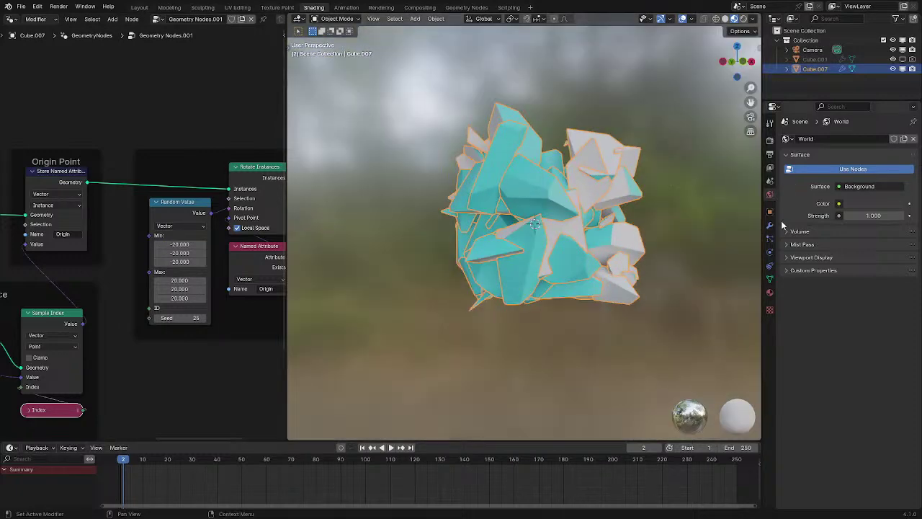
Show Cube.007's modifier properties and inspect the rotated pieces from several sides
click(769, 225)
middle_drag(548, 209, 504, 219)
scroll(495, 224, up, 2)
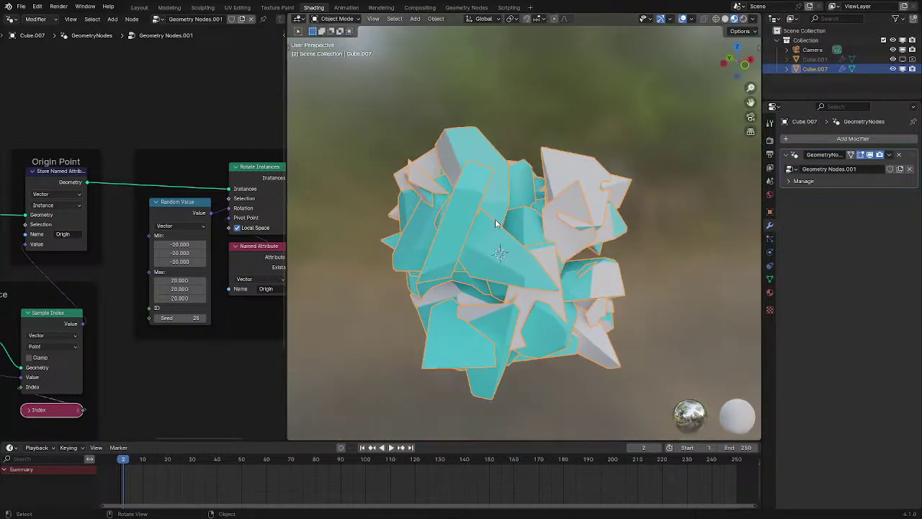
drag(179, 244, 202, 262)
right_click(180, 244)
middle_drag(527, 195, 448, 186)
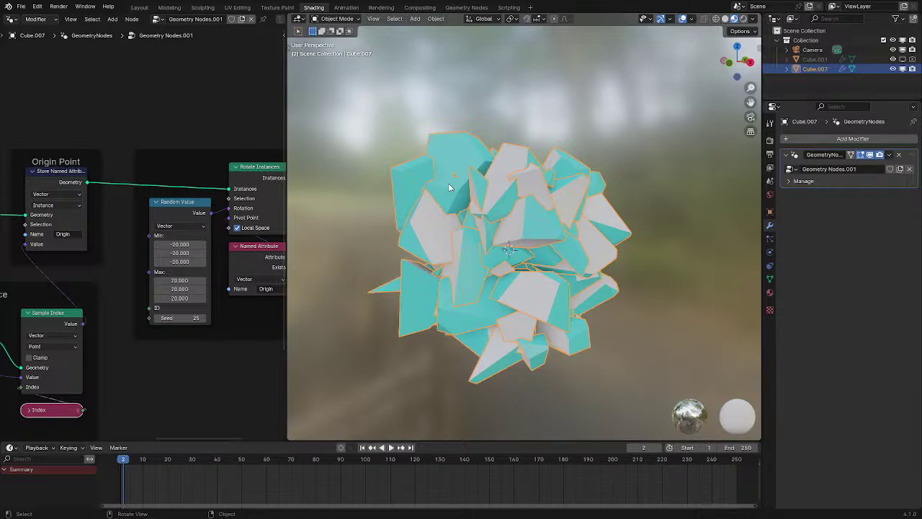
middle_drag(449, 187, 359, 209)
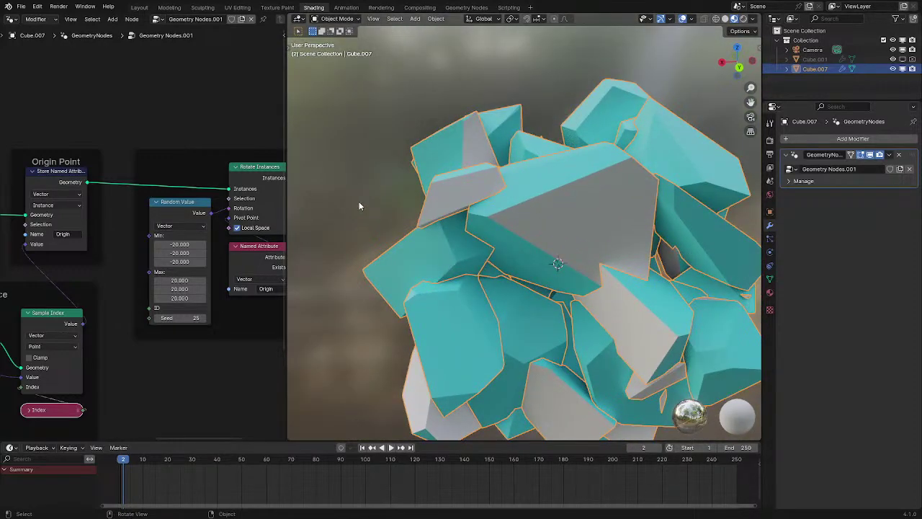
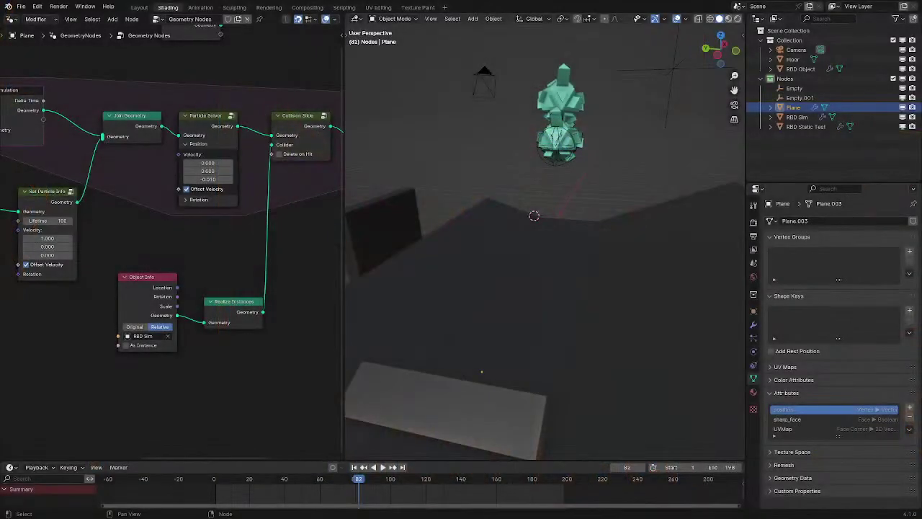
Play the simulation in the RBD scene and select the sphere-shaped Empty near the spiky objects
middle_drag(506, 234, 506, 235)
key(space)
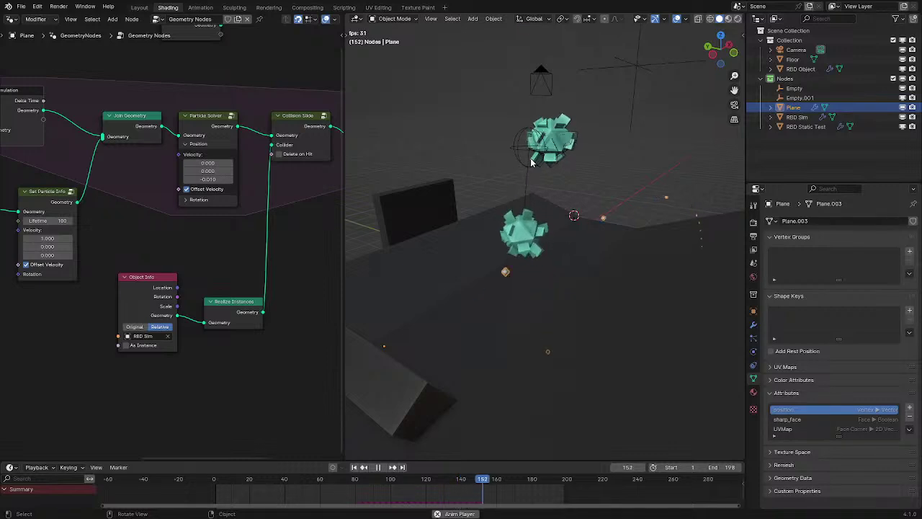
middle_drag(510, 162, 587, 157)
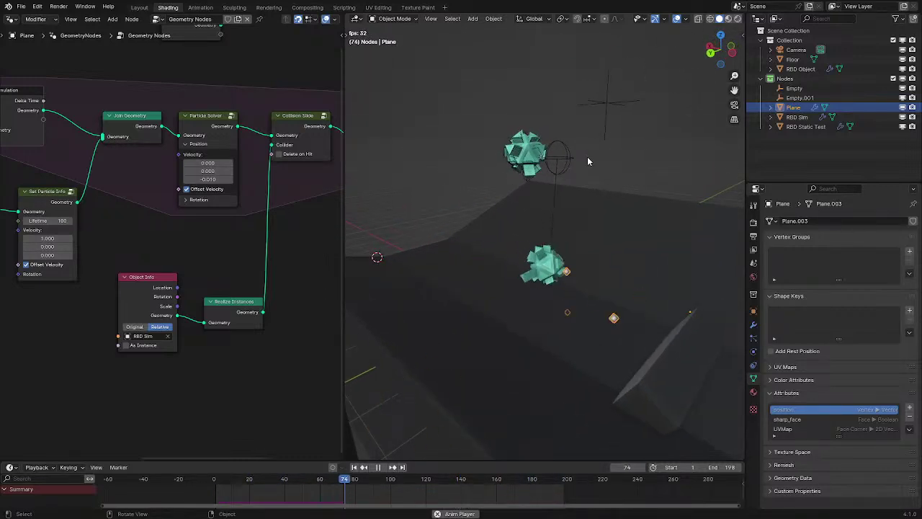
click(569, 151)
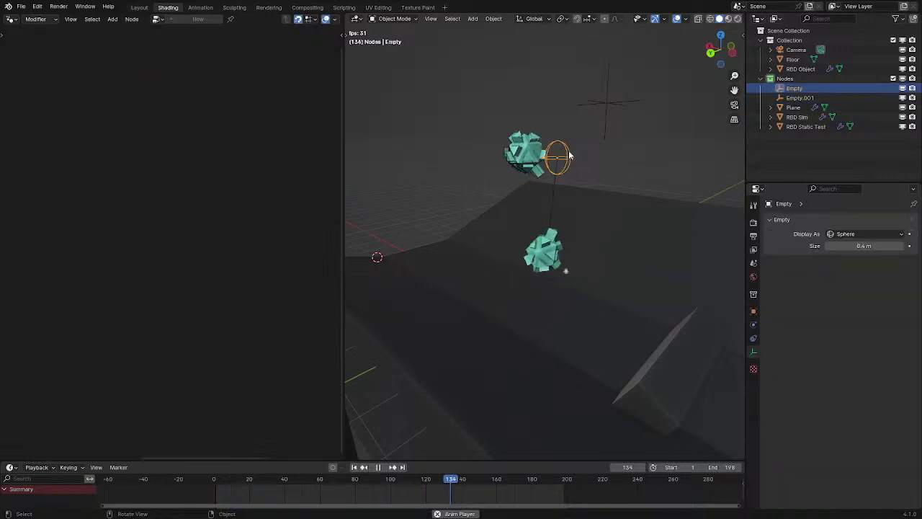
middle_drag(579, 150, 562, 161)
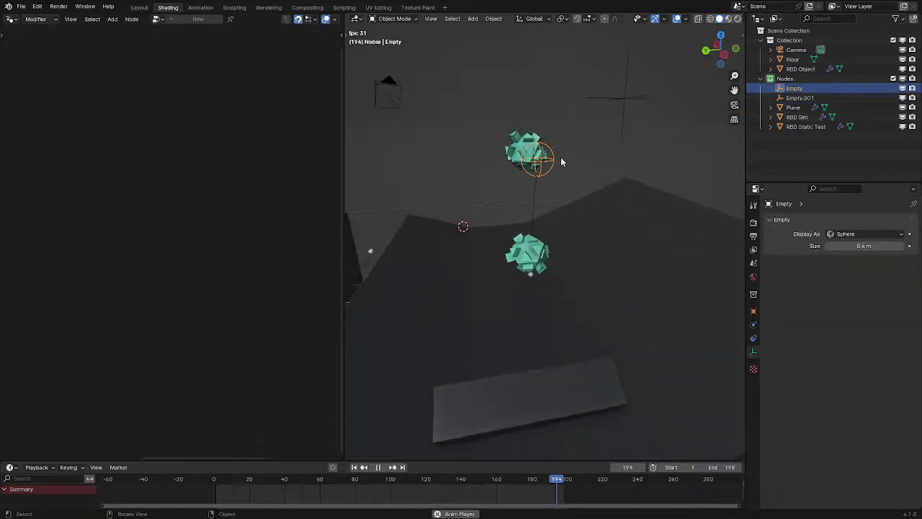
Move the sphere-shaped Empty to new spots above the floor during playback, with the last move about 3.1 m
key(g)
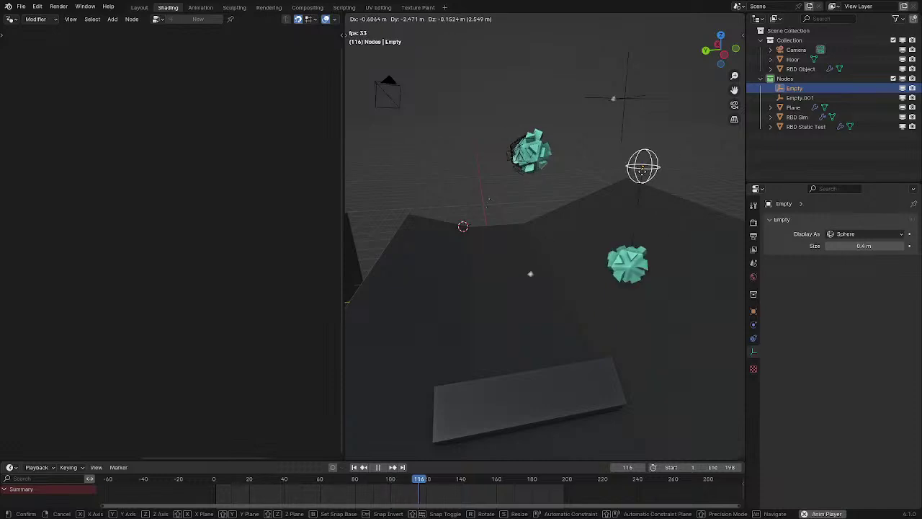
right_click(513, 234)
middle_drag(529, 225, 673, 217)
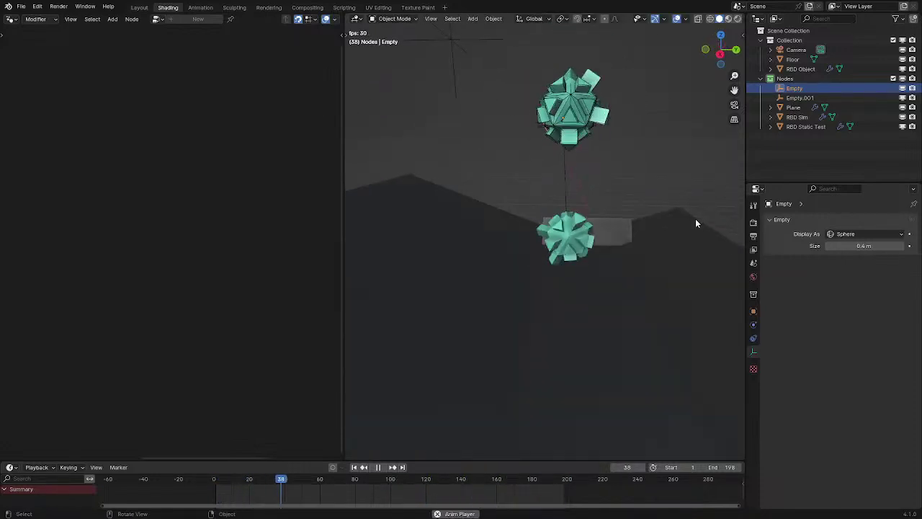
key(g)
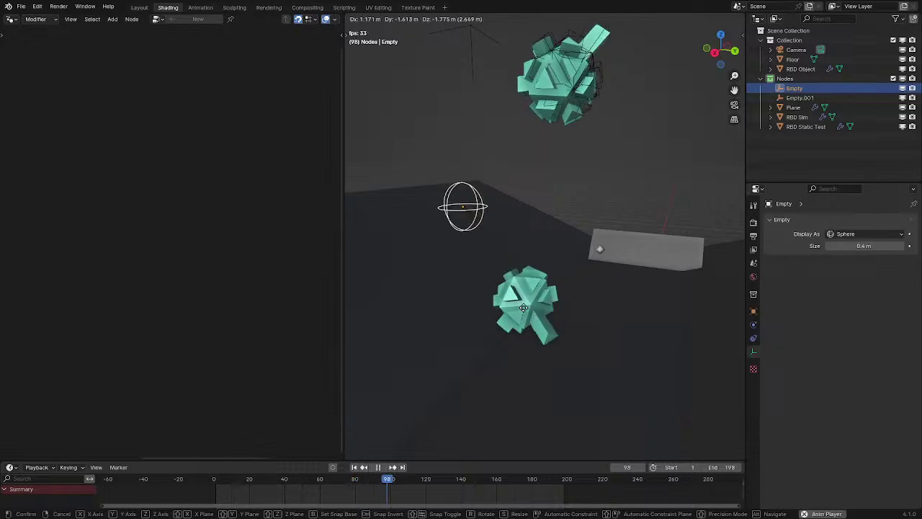
click(483, 344)
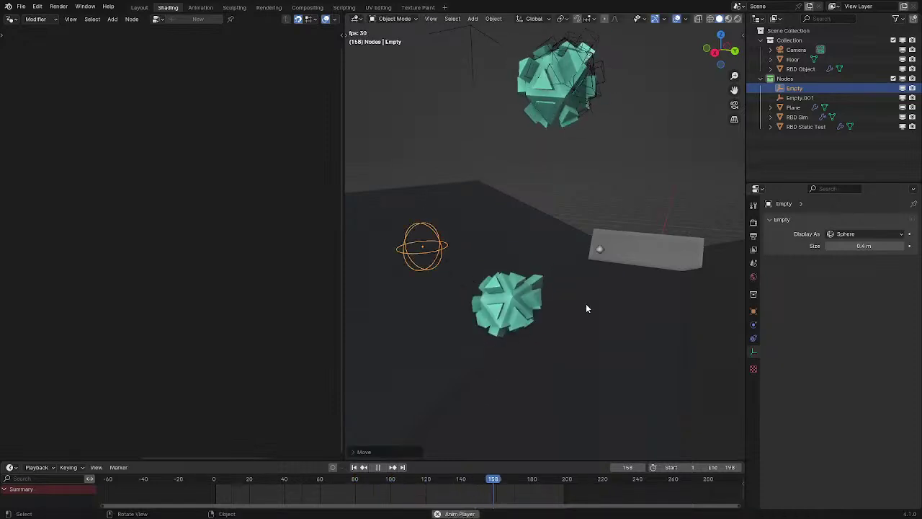
middle_drag(587, 307, 445, 321)
key(g)
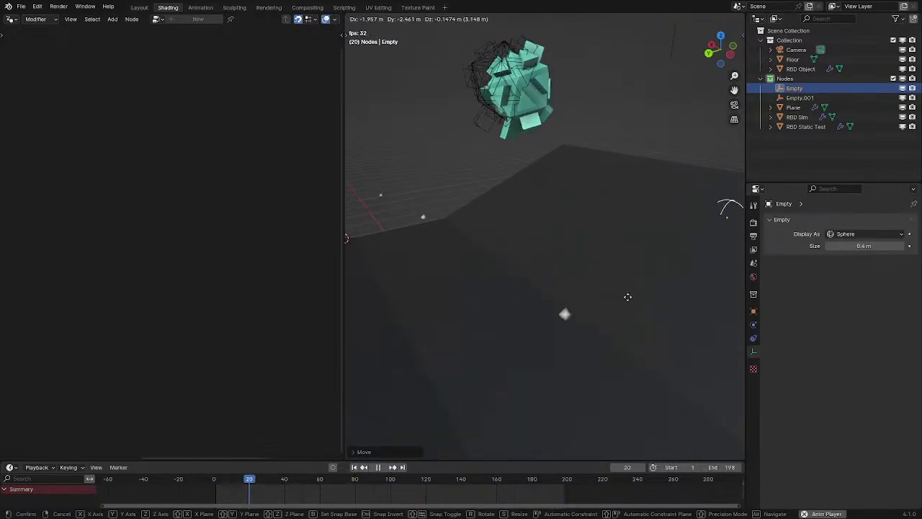
click(628, 297)
View the running simulation in wireframe, return to solid shading, and inspect the spiky objects from below and above the floor
scroll(654, 268, down, 4)
mouse_move(654, 268)
middle_down()
mouse_move(639, 248)
mouse_move(603, 237)
middle_up()
key(z)
click(511, 313)
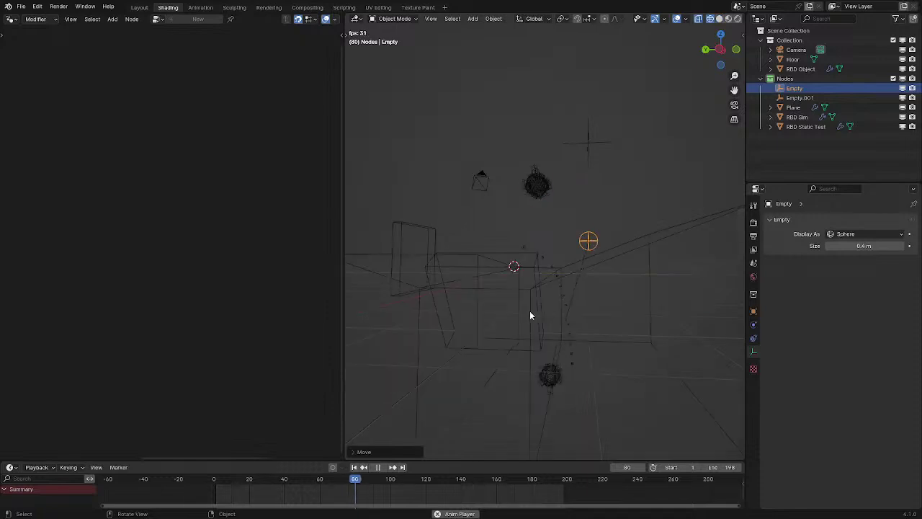
key(shift+z)
middle_drag(552, 286, 648, 319)
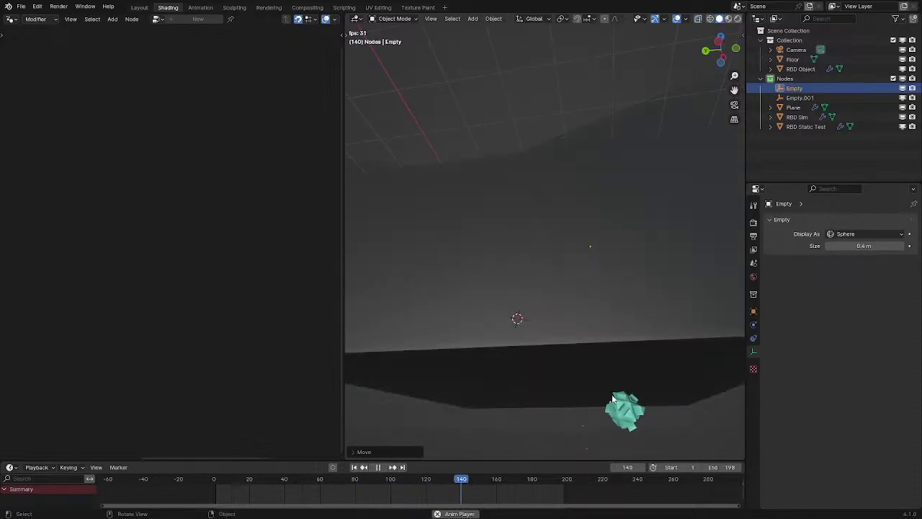
middle_drag(593, 403, 552, 387)
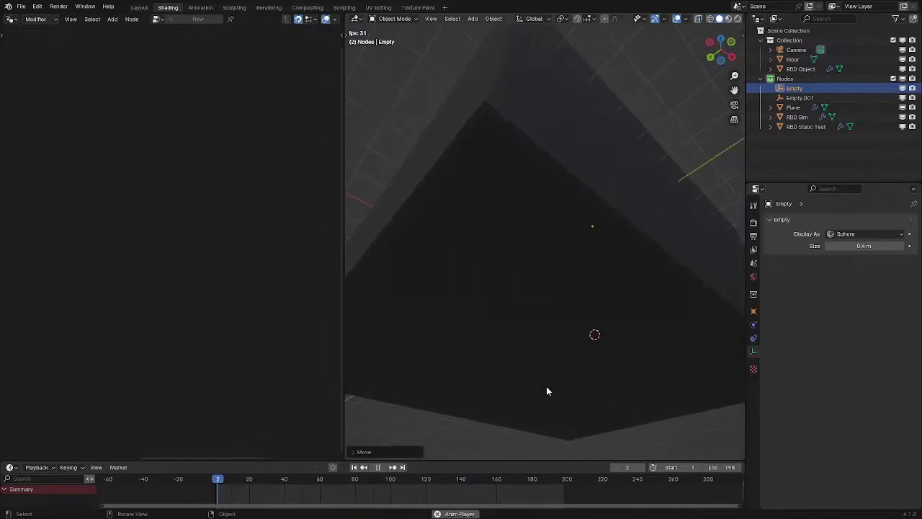
middle_drag(531, 268, 598, 259)
scroll(617, 237, up, 4)
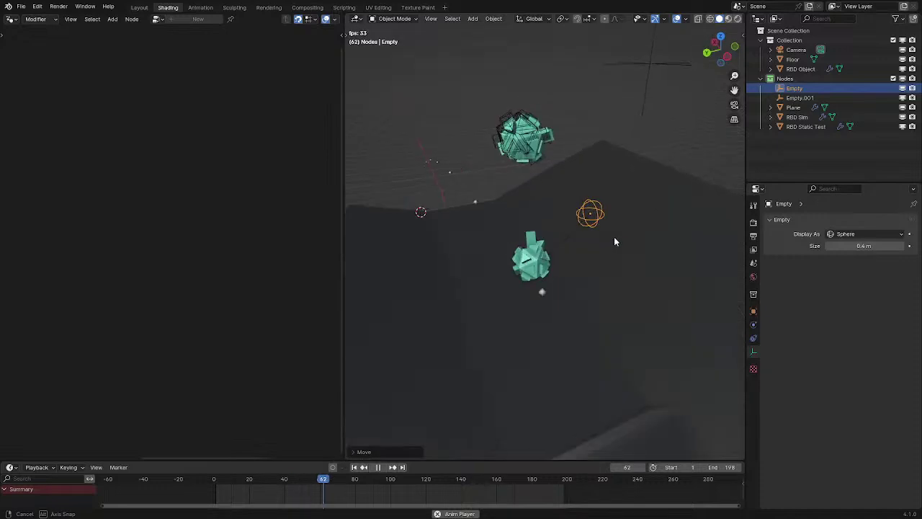
Try moving the sphere-shaped Empty lower during playback, and stop the animation
key(g)
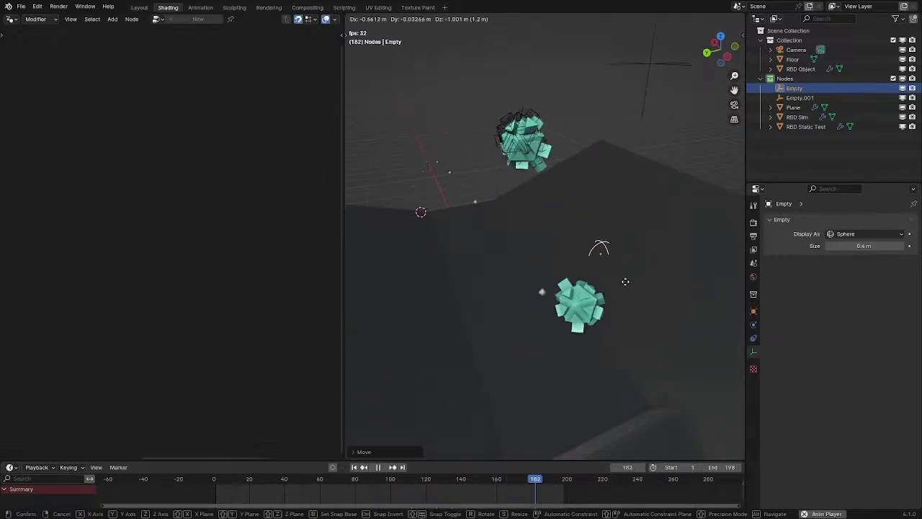
right_click(622, 270)
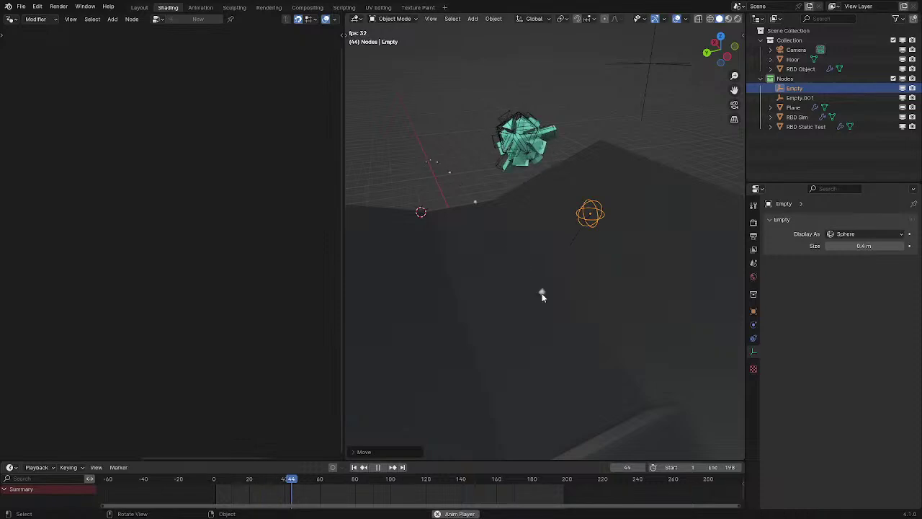
key(space)
Hide the Plane object, select the sphere-shaped Empty again and restart the animation playback
middle_drag(540, 238, 689, 229)
click(593, 238)
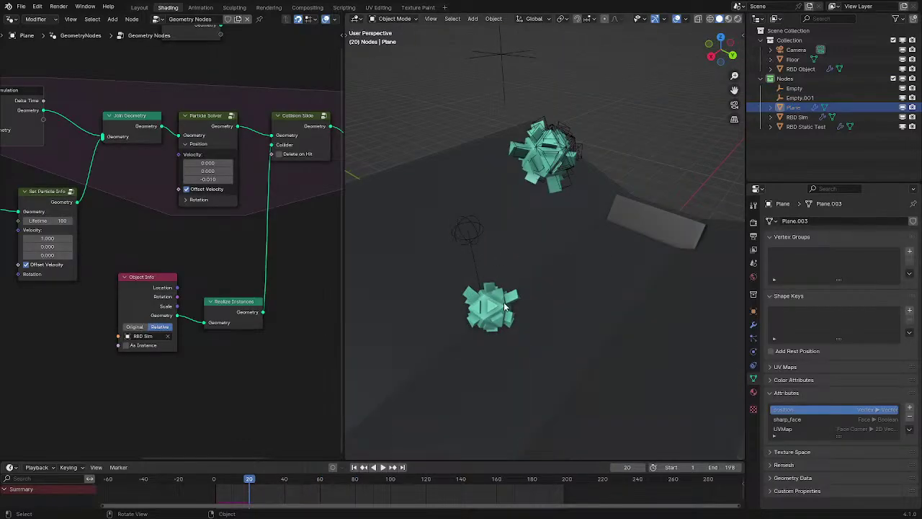
click(490, 295)
click(474, 230)
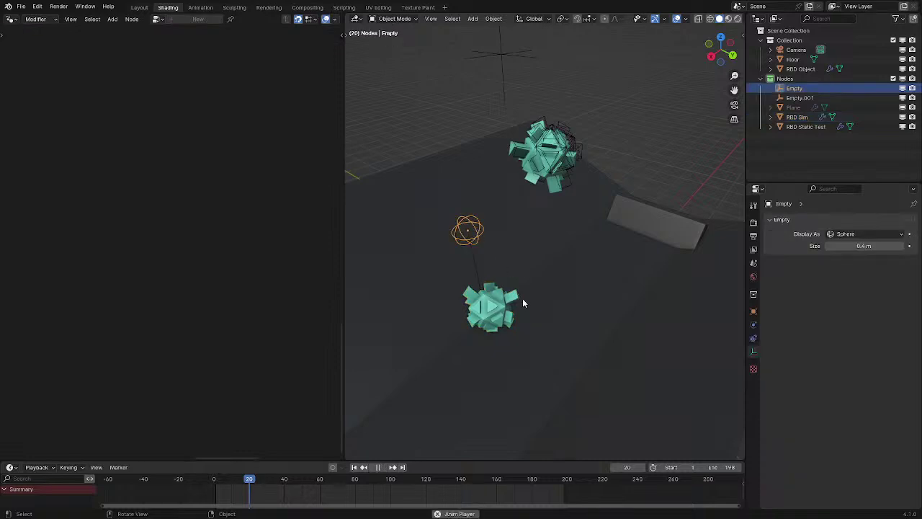
key(space)
middle_drag(520, 297, 555, 278)
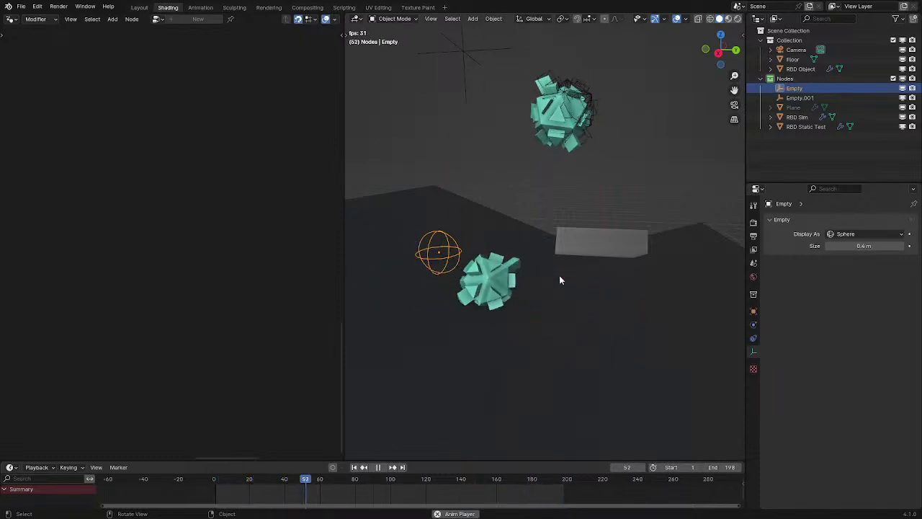
Pause and resume the simulation playback several times to watch the spiky object move around the sphere-shaped Empty
key(space)
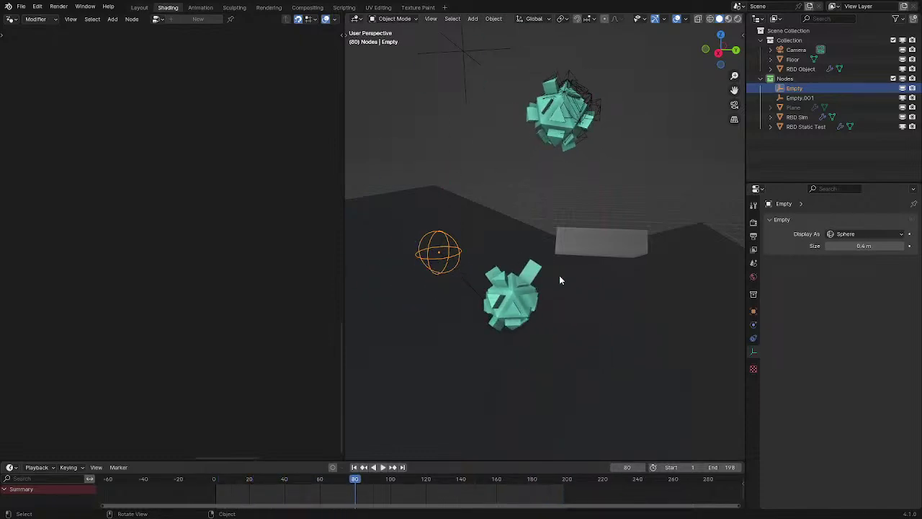
key(space)
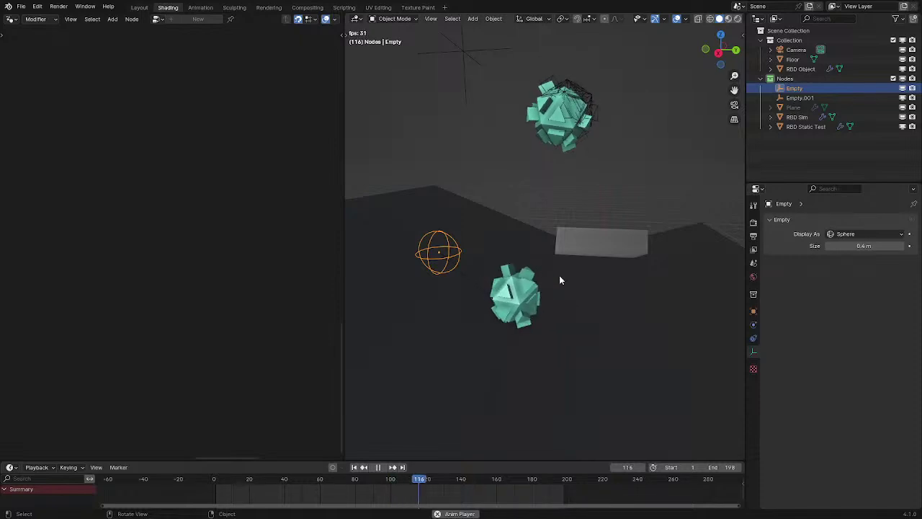
key(space)
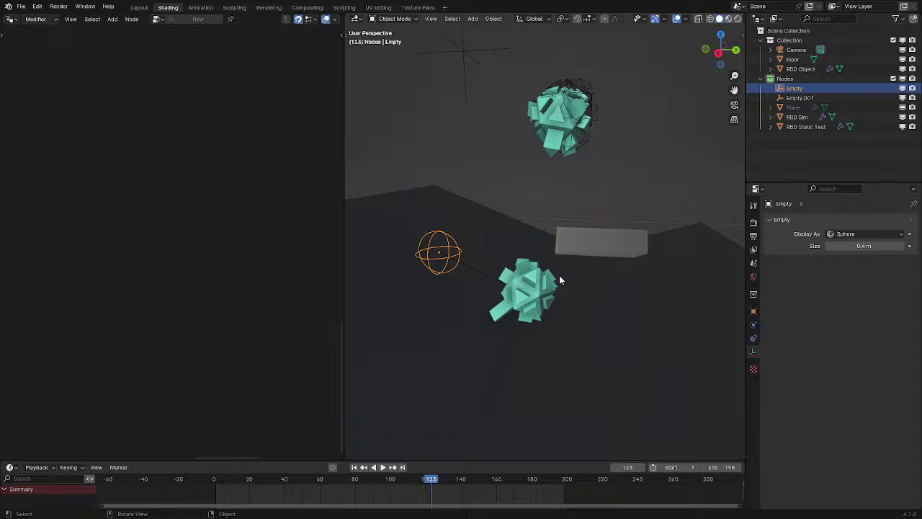
key(space)
key(space)
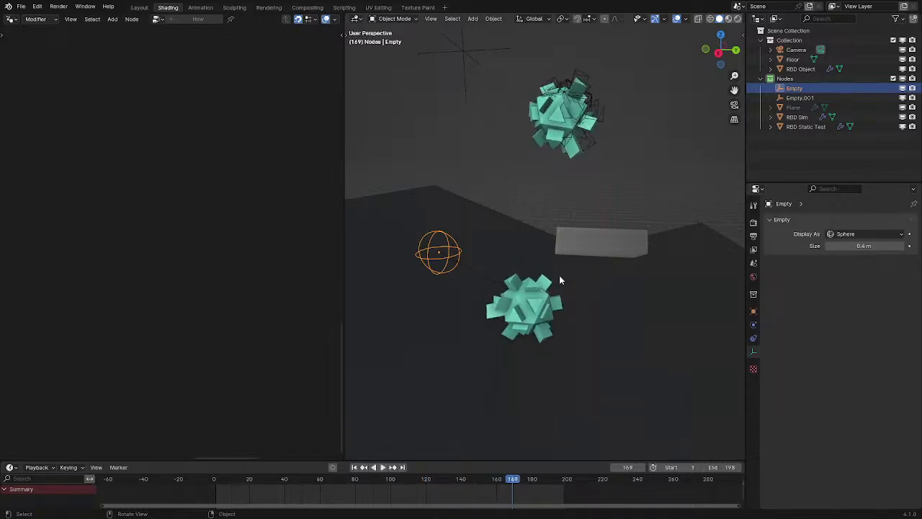
Check the sphere-shaped Empty's physics and object properties, and view the modifiers of the RBD Sim object
click(754, 325)
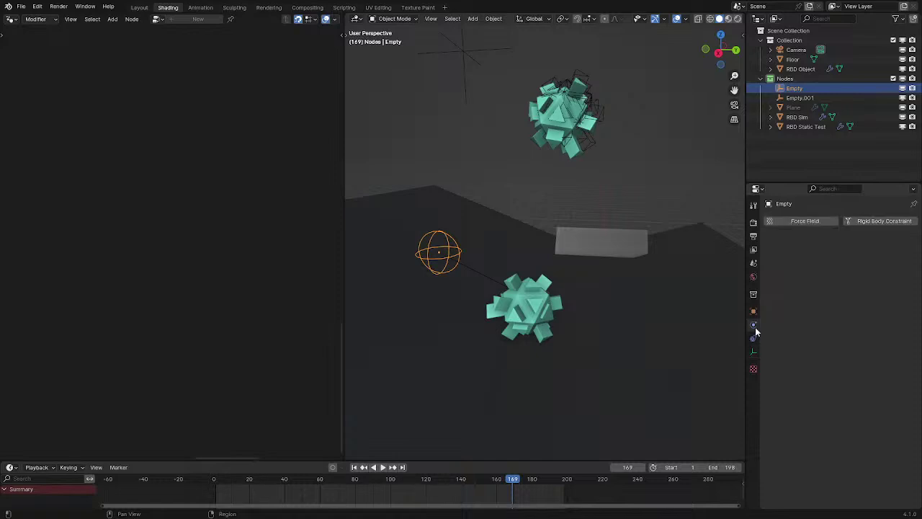
click(753, 312)
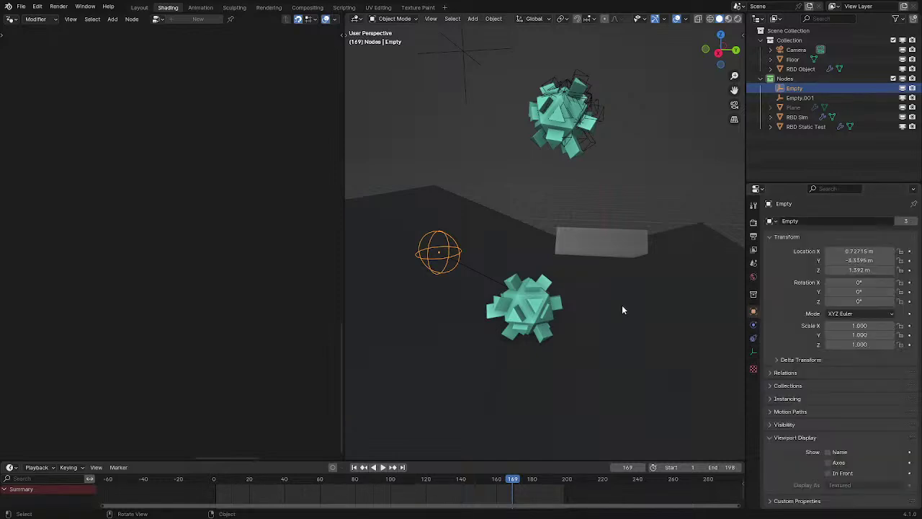
click(534, 310)
click(753, 326)
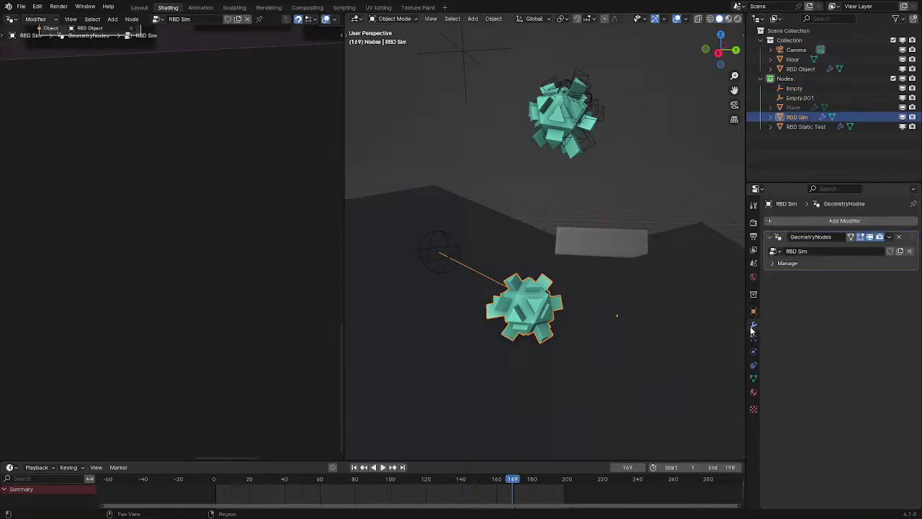
Restart the playback and try moving the sphere-shaped Empty around above the floor
key(space)
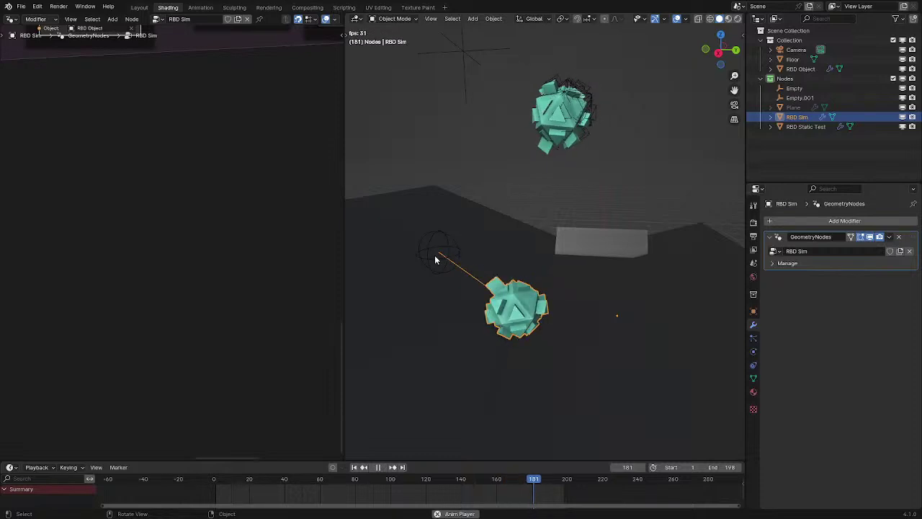
click(435, 259)
key(g)
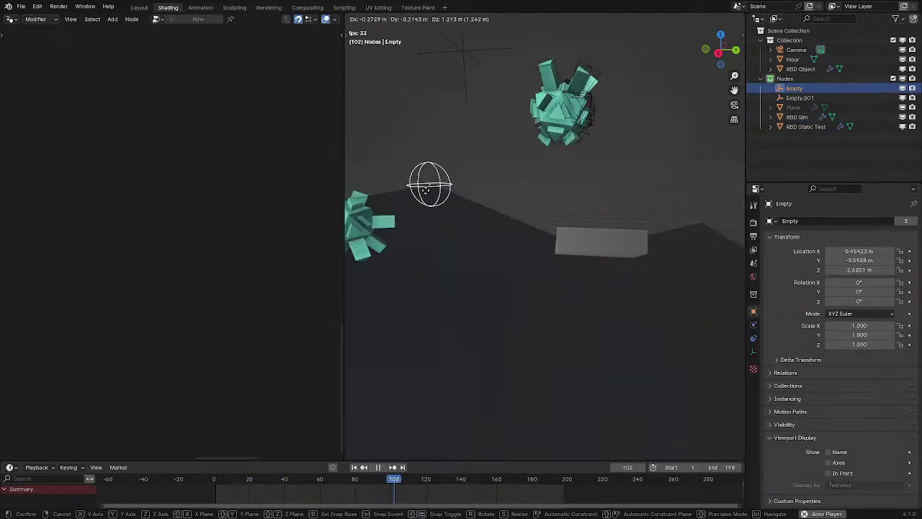
right_click(597, 181)
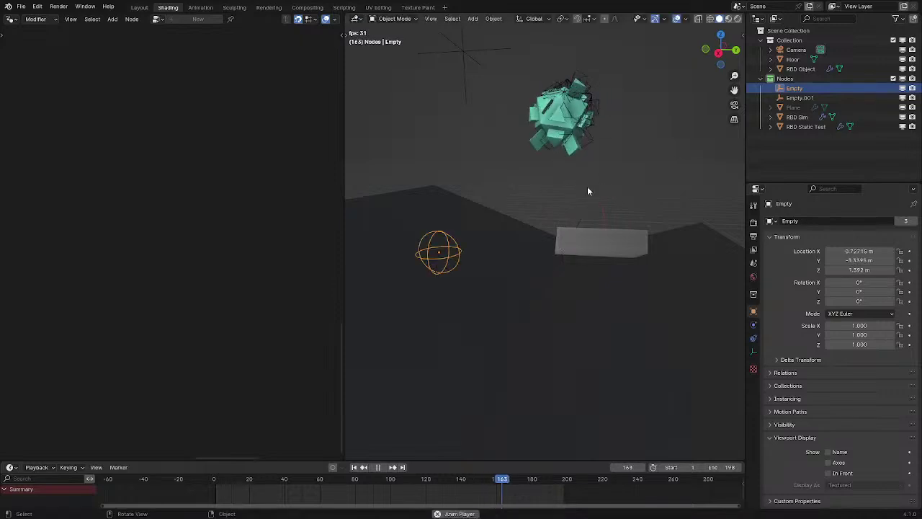
Move the sphere-shaped Empty twice during playback, ending at about X -0.11 m, Y -2.91 m, Z 3.22 m, and stop the animation
click(548, 137)
click(443, 245)
key(g)
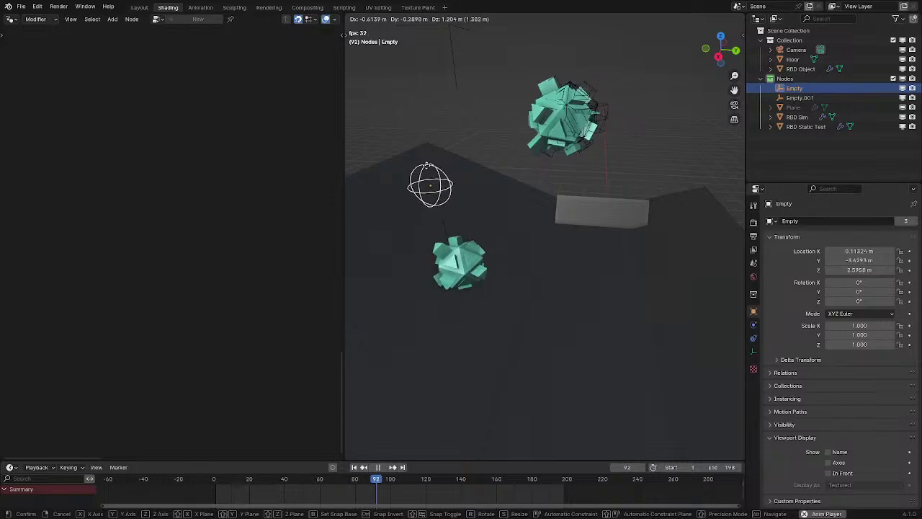
click(373, 122)
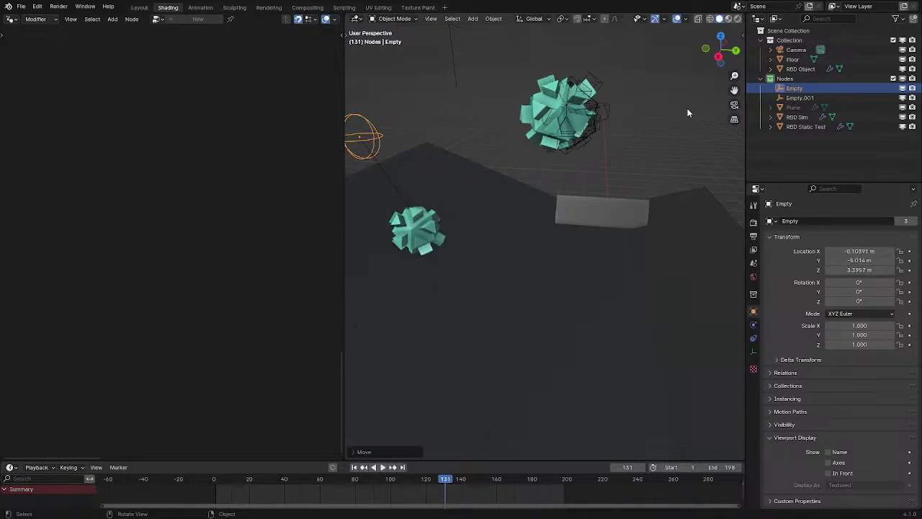
key(g)
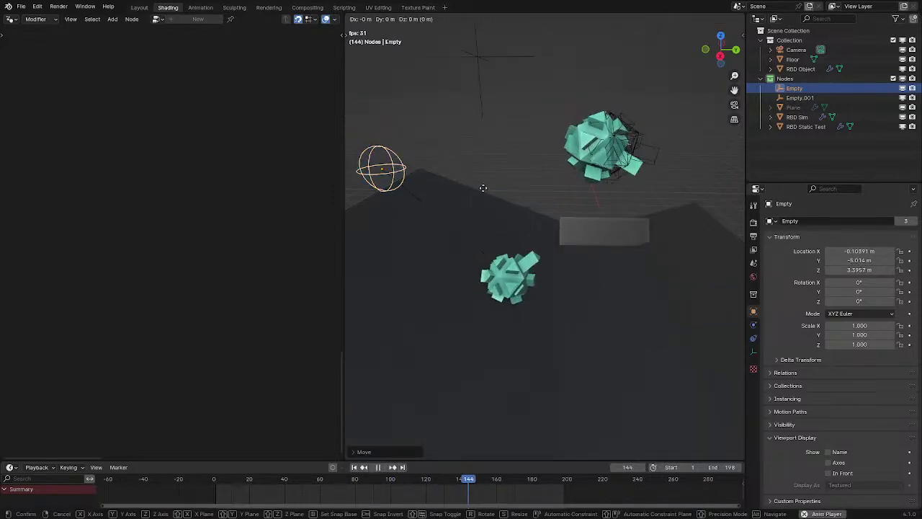
click(605, 200)
key(space)
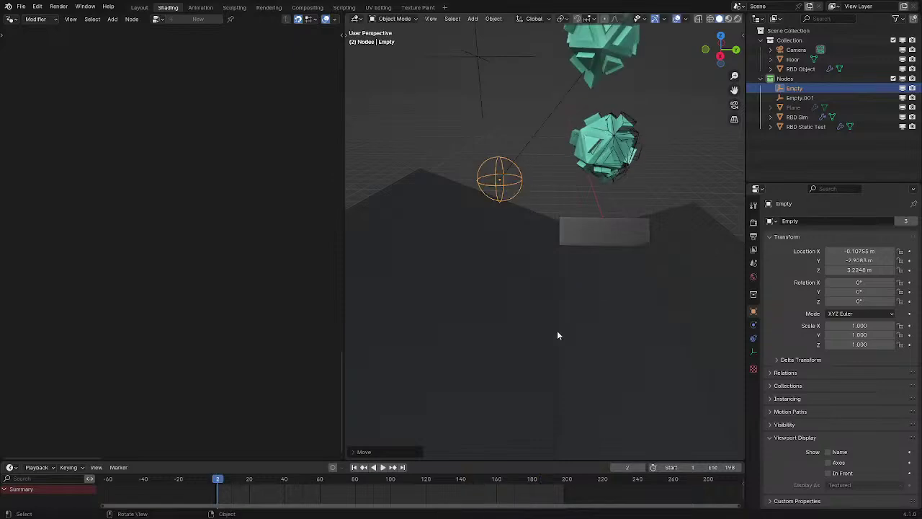
key(space)
key(space)
Select the RBD Sim object and maximize its node editor around the RBD Collision Check frame
click(511, 304)
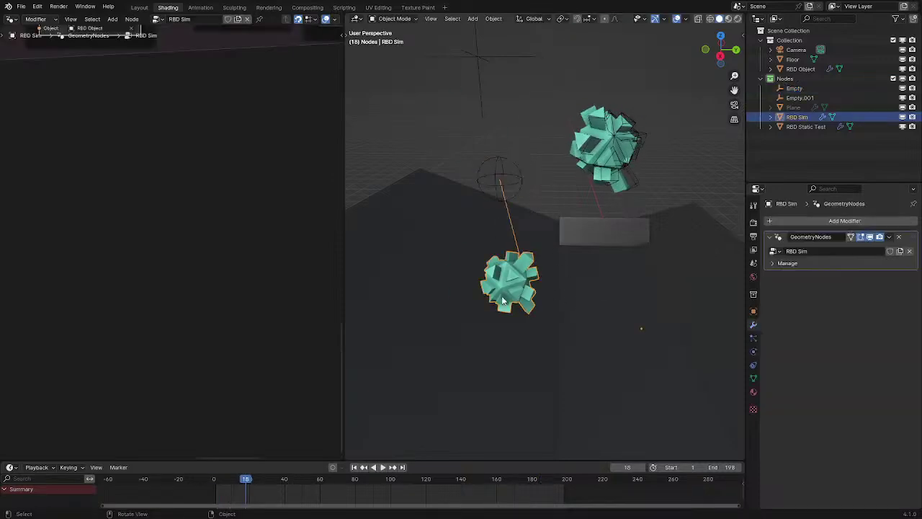
key(ctrl+space)
scroll(260, 181, down, 6)
middle_drag(341, 137, 428, 270)
scroll(399, 243, up, 3)
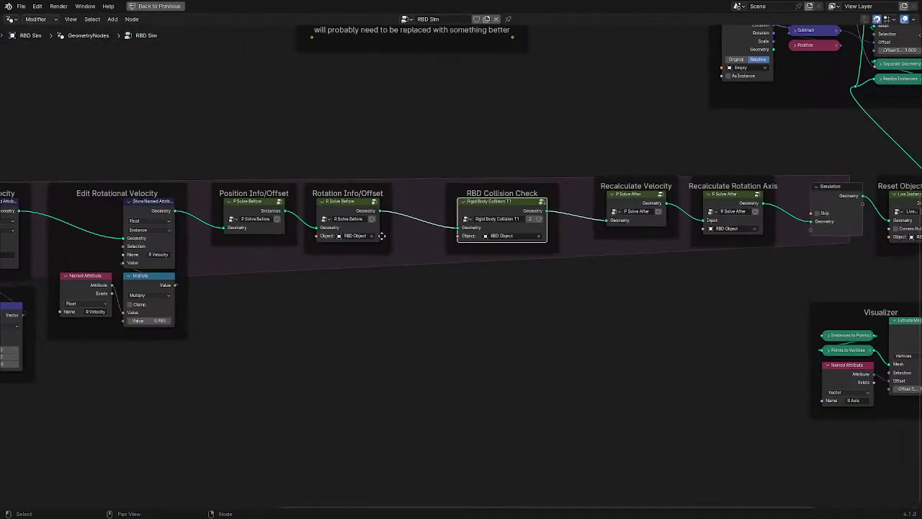
scroll(375, 234, up, 1)
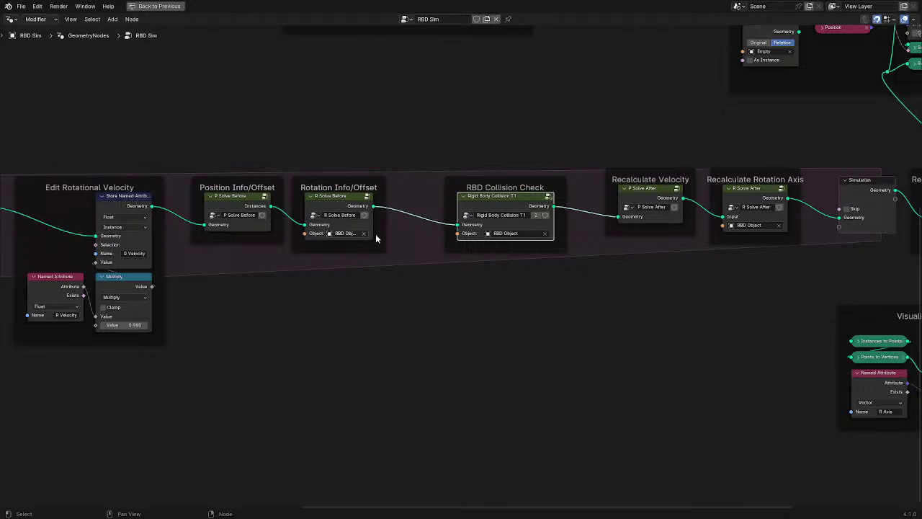
Examine the start of the RBD Sim node tree, from Object Instance and Start Info to the simulation input and velocity frames
middle_drag(239, 234, 564, 261)
scroll(571, 263, down, 3)
middle_drag(358, 254, 454, 231)
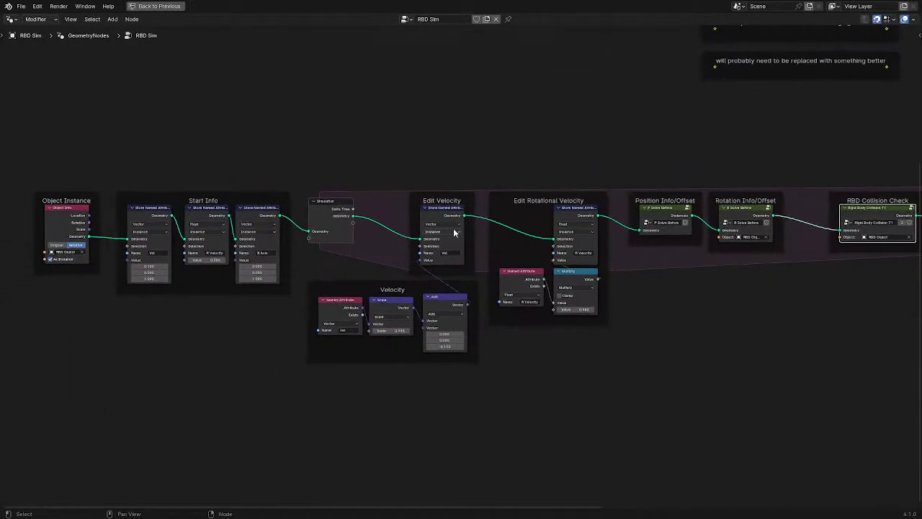
scroll(291, 233, up, 3)
middle_drag(292, 241, 417, 266)
scroll(575, 221, up, 4)
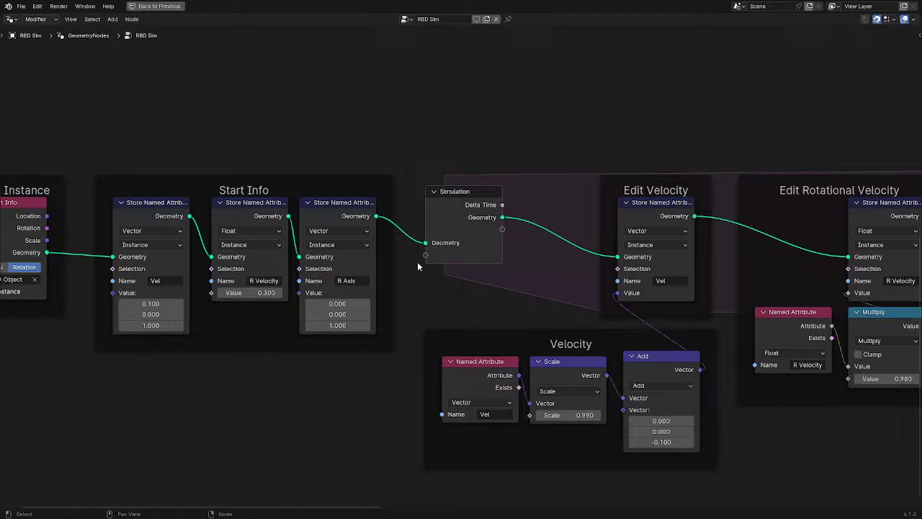
scroll(417, 261, down, 2)
middle_drag(375, 246, 483, 216)
scroll(481, 216, up, 2)
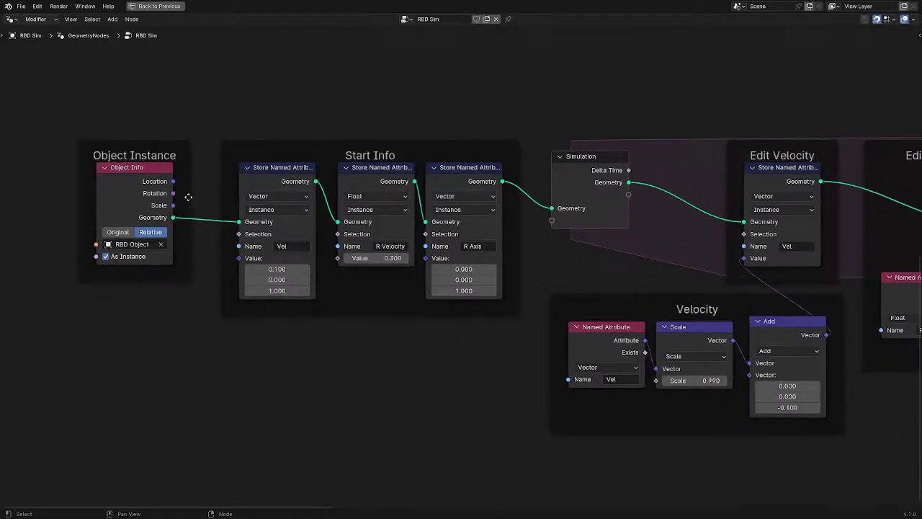
Highlight the Start Info, Edit Velocity and Edit Rotational Velocity nodes to review how the velocity attributes are stored and edited
drag(314, 165, 509, 360)
click(510, 360)
middle_drag(570, 169, 225, 159)
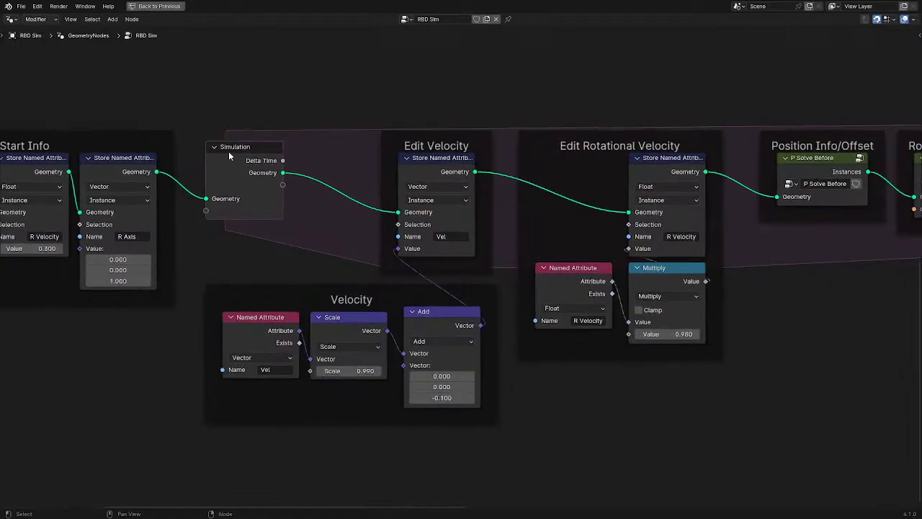
drag(323, 97, 697, 350)
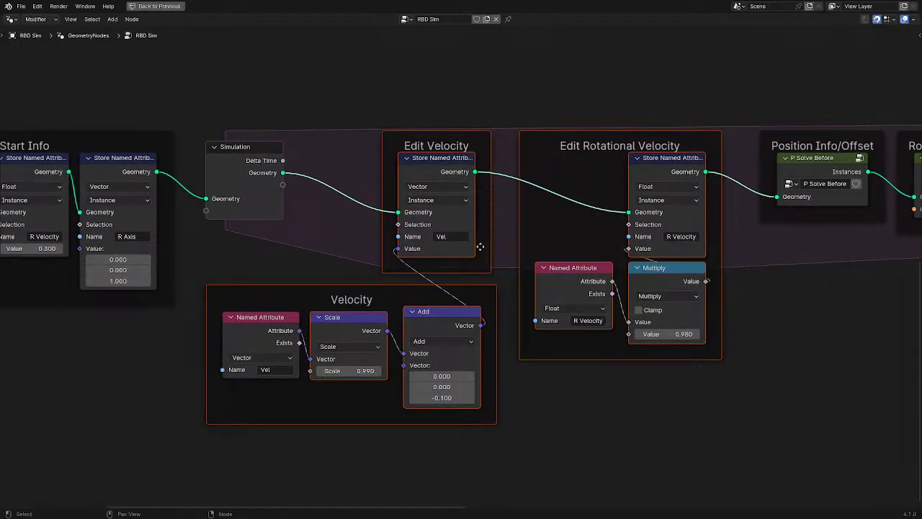
click(591, 423)
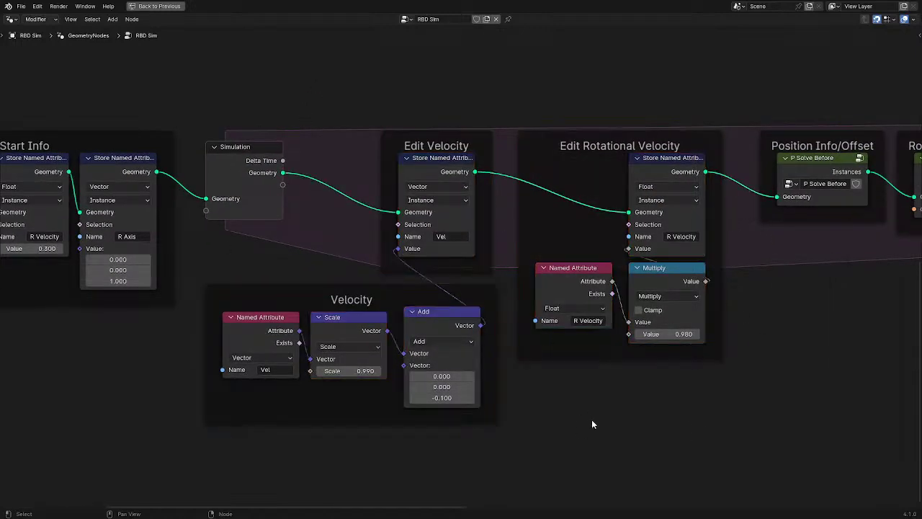
middle_drag(431, 346, 545, 350)
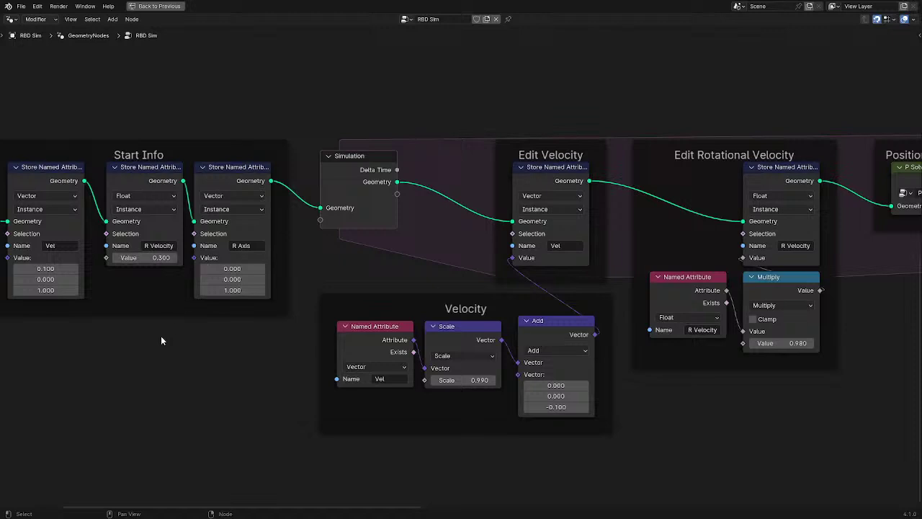
drag(132, 348, 280, 162)
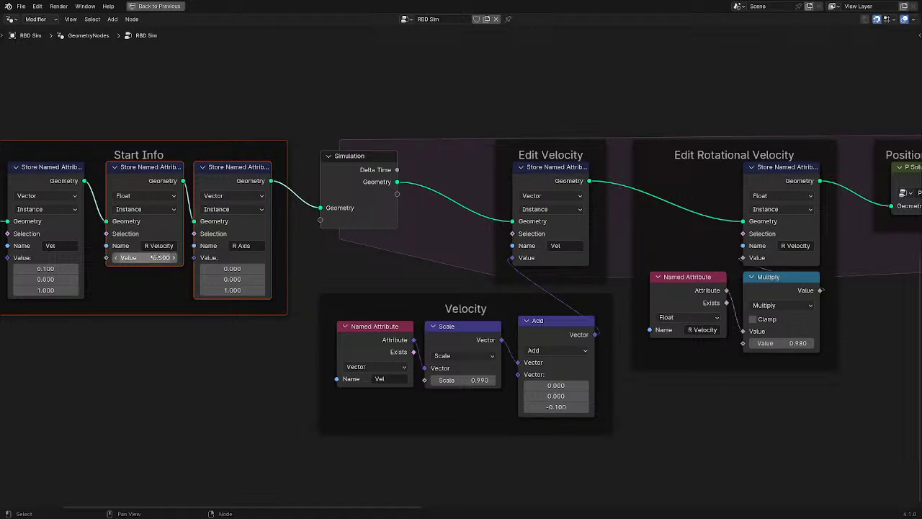
Open the P Solve Before group, inspect its Old Position and Position Offset frames, and return to the parent tree
middle_drag(511, 211, 269, 236)
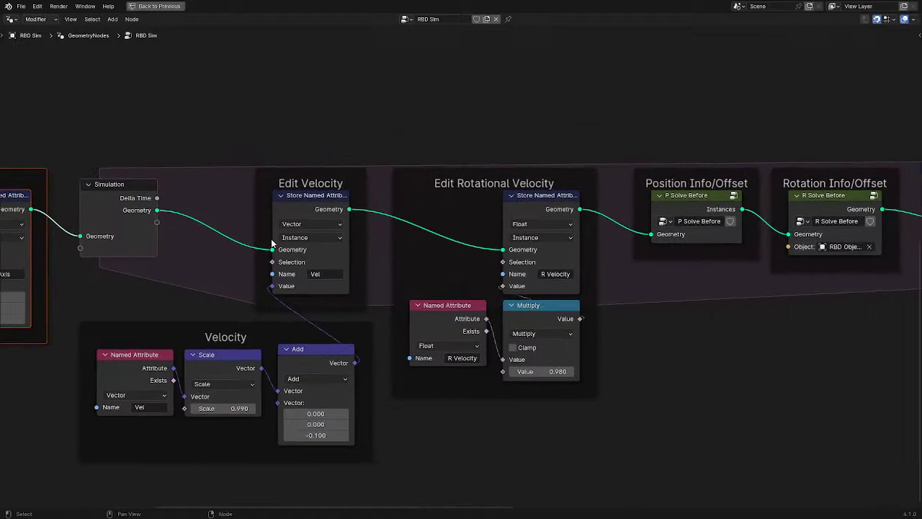
middle_drag(767, 193, 632, 209)
click(573, 225)
key(Tab)
scroll(573, 228, down, 1)
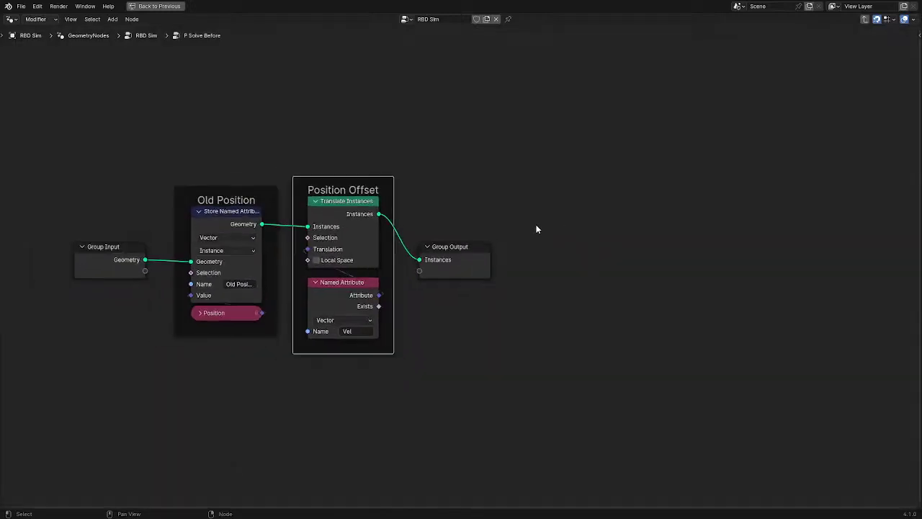
middle_drag(369, 199, 457, 186)
drag(262, 155, 494, 358)
click(493, 355)
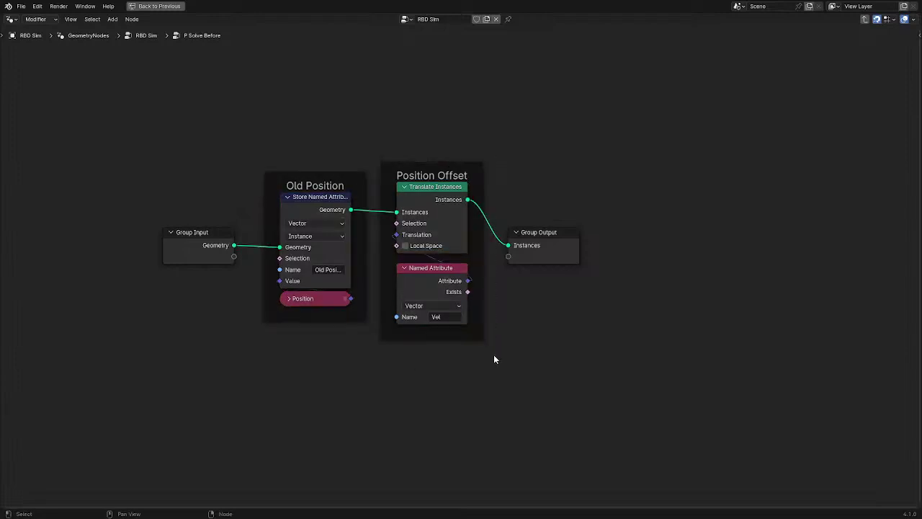
click(326, 223)
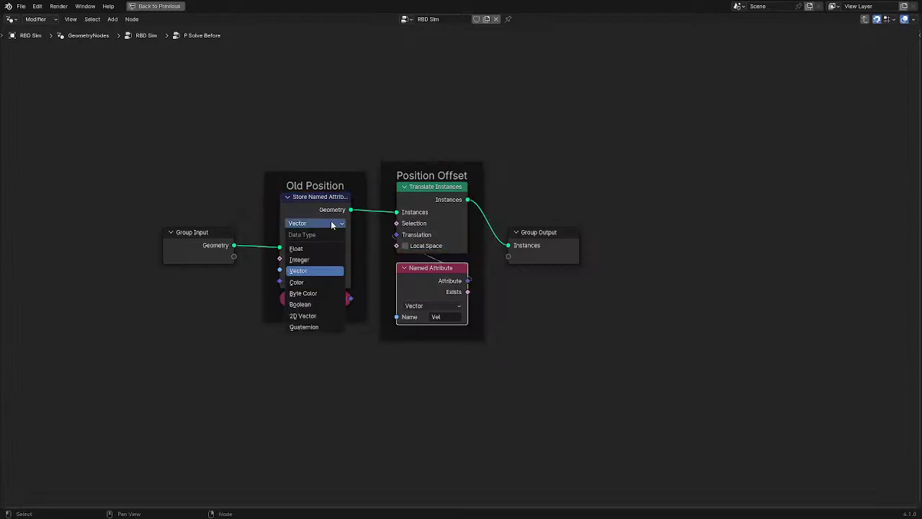
key(Tab)
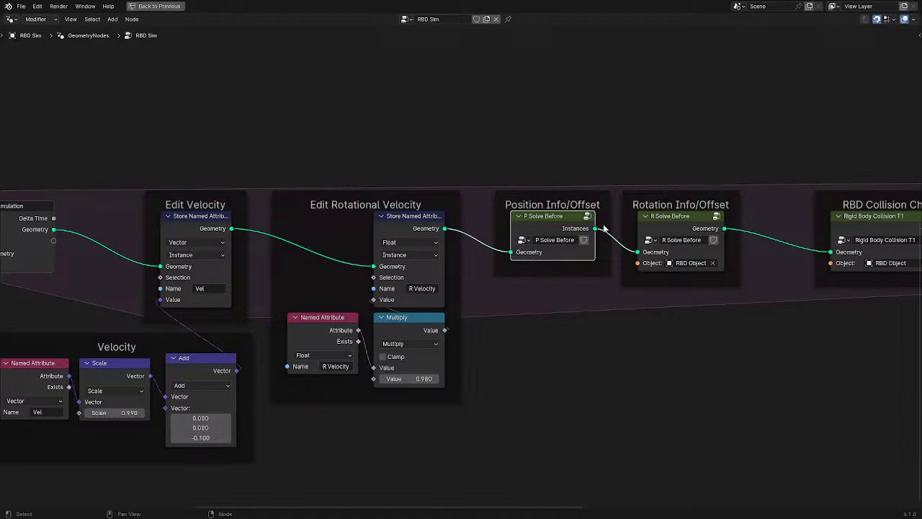
Open the P Solve After group in the Recalculate Velocity frame, inspect its nodes, and return to the parent tree
middle_drag(604, 229, 348, 267)
middle_drag(780, 189, 655, 199)
drag(644, 195, 744, 432)
click(744, 432)
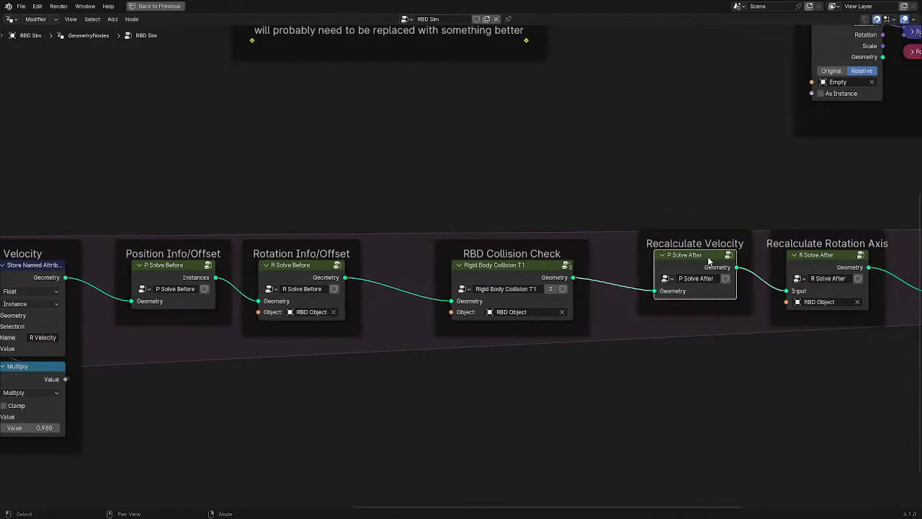
key(Tab)
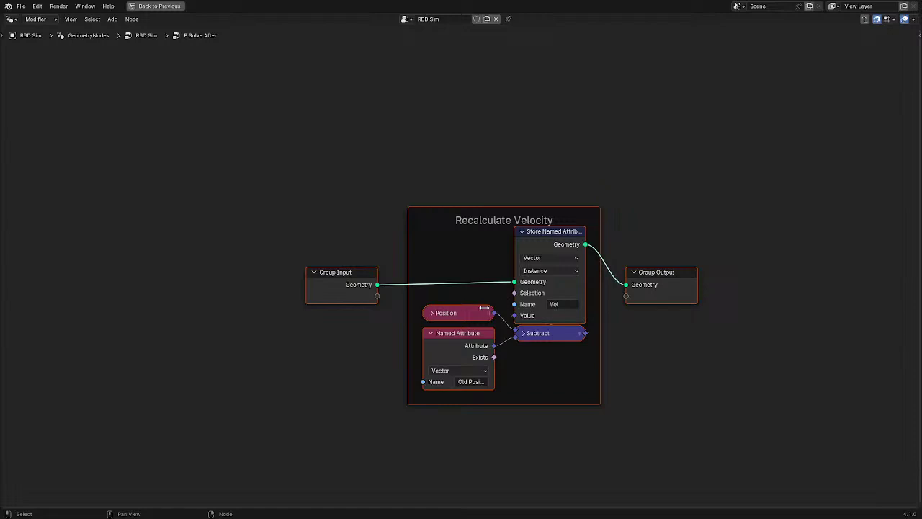
key(Tab)
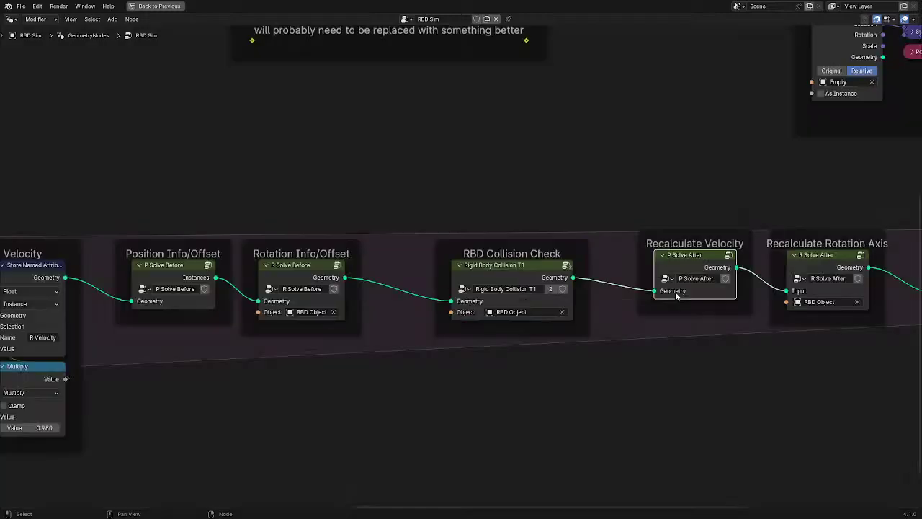
Highlight the RBD Collision Check frame and the position and rotation solve frames before and after it to review their order
click(483, 283)
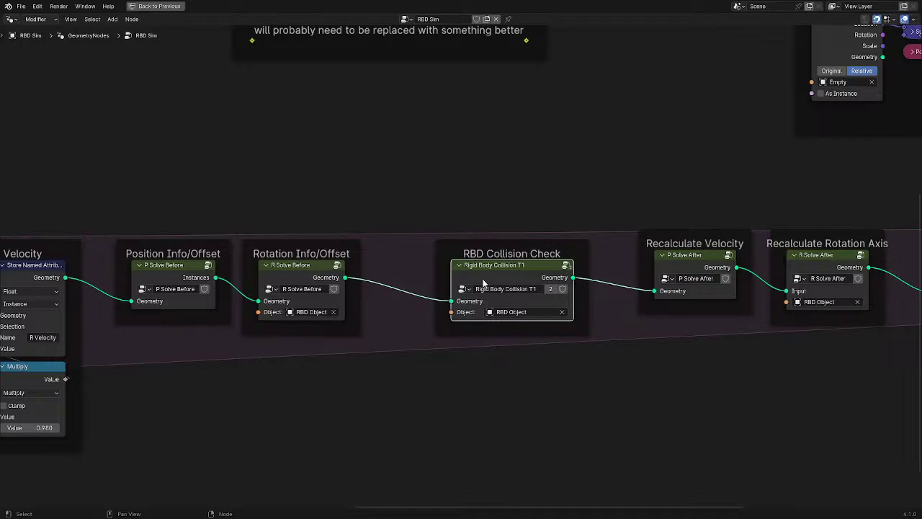
drag(148, 203, 407, 361)
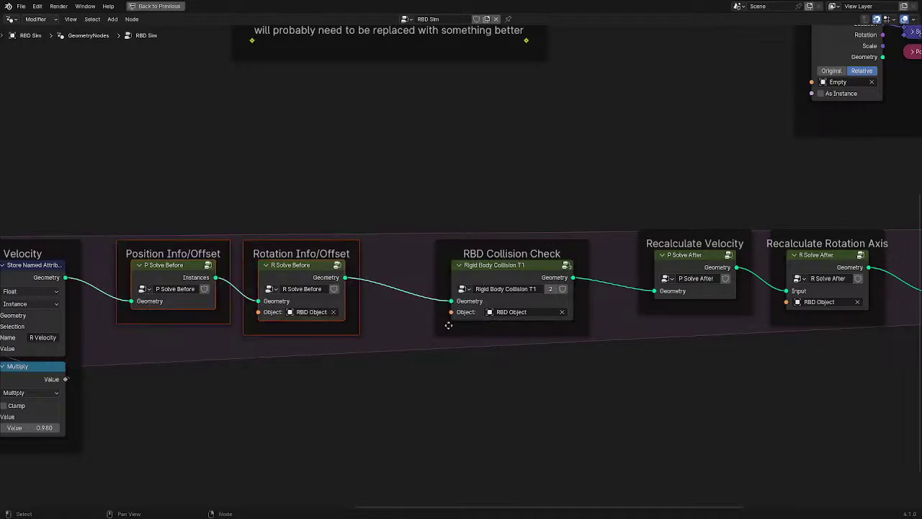
drag(425, 194, 565, 400)
click(565, 400)
middle_drag(612, 294, 369, 292)
drag(367, 181, 605, 397)
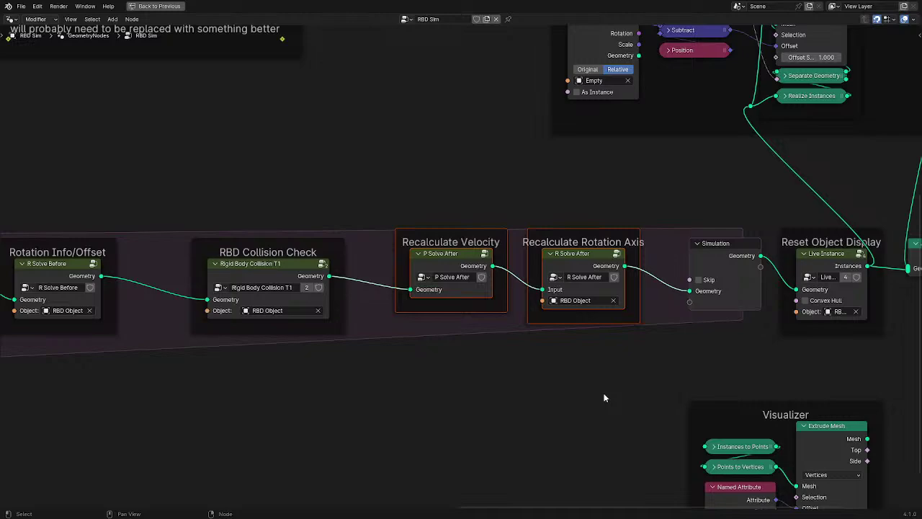
click(604, 398)
Open the R Solve After group, inspect its rotation axis and rotational velocity nodes, and return to the parent tree
click(592, 260)
key(Tab)
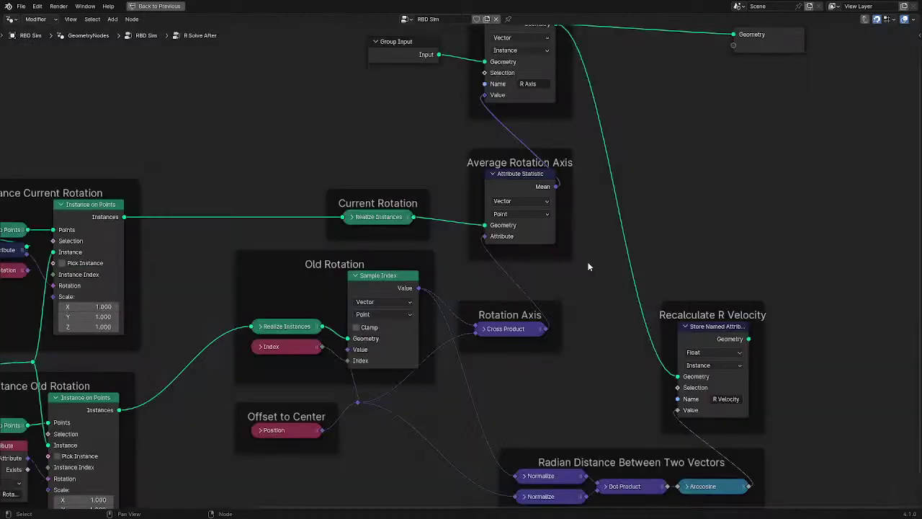
key(Home)
drag(273, 36, 752, 437)
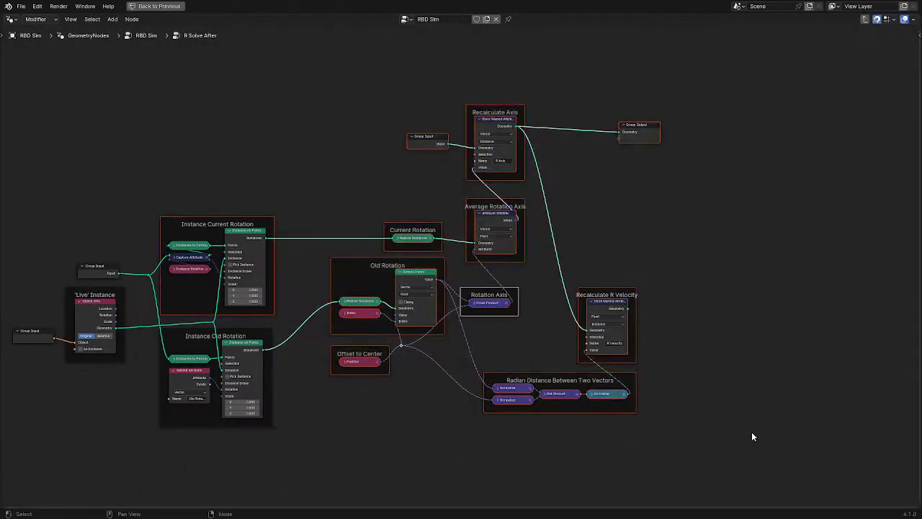
click(510, 304)
scroll(512, 273, up, 2)
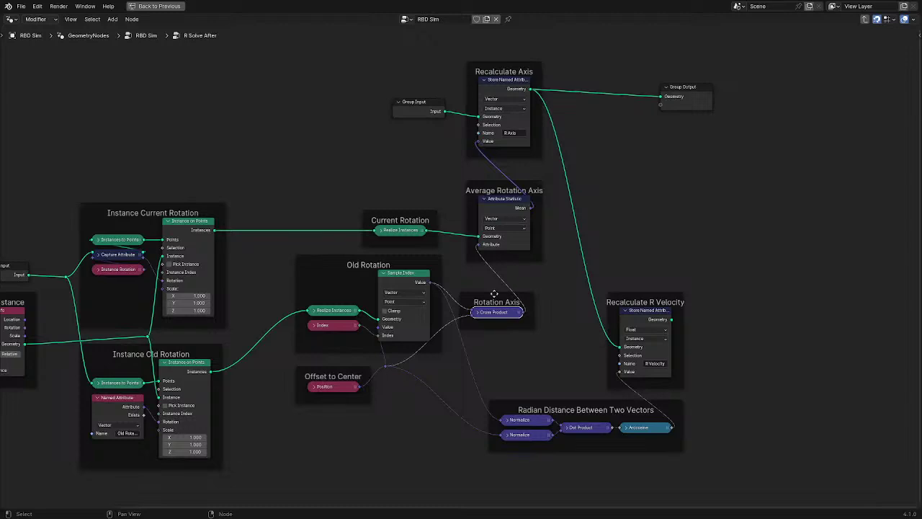
key(Tab)
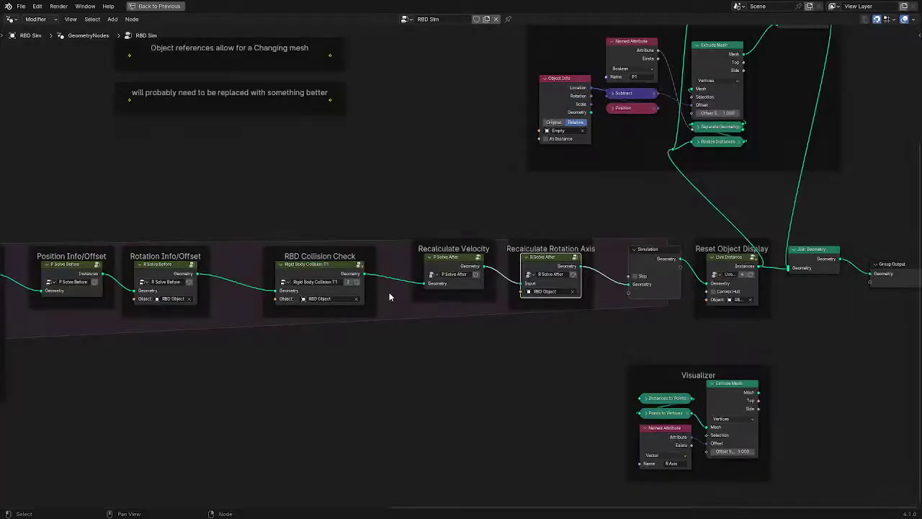
Look briefly inside the P Solve After group, then open the Rigid Body Collision T1 group from the RBD Collision Check frame
middle_drag(437, 323, 437, 324)
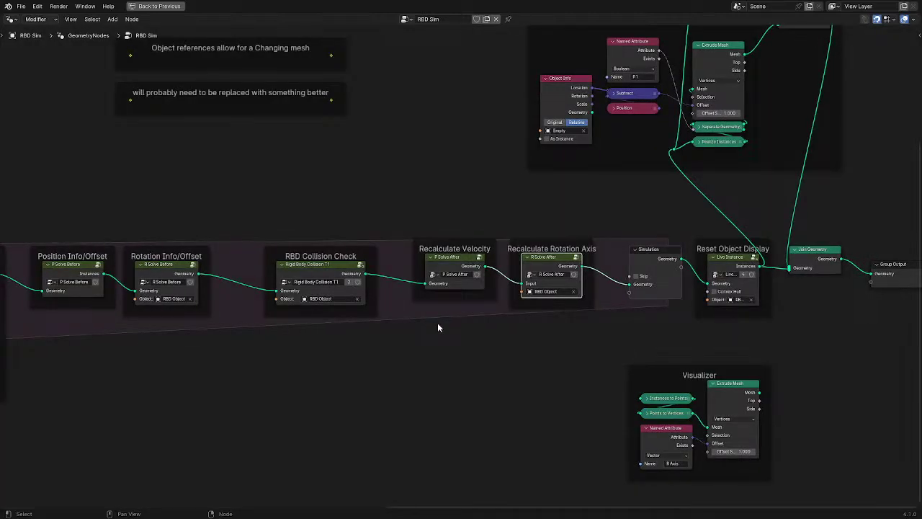
scroll(437, 323, up, 3)
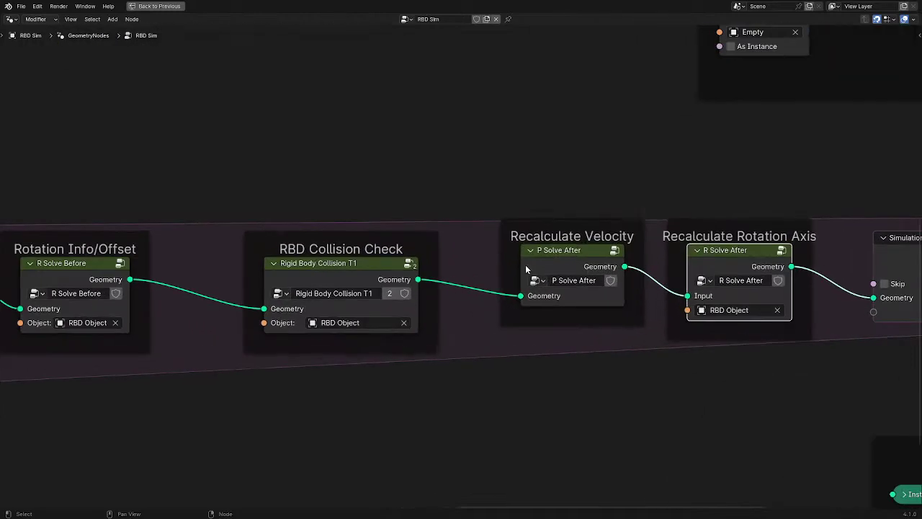
click(551, 256)
key(Tab)
key(Tab)
click(403, 284)
key(Tab)
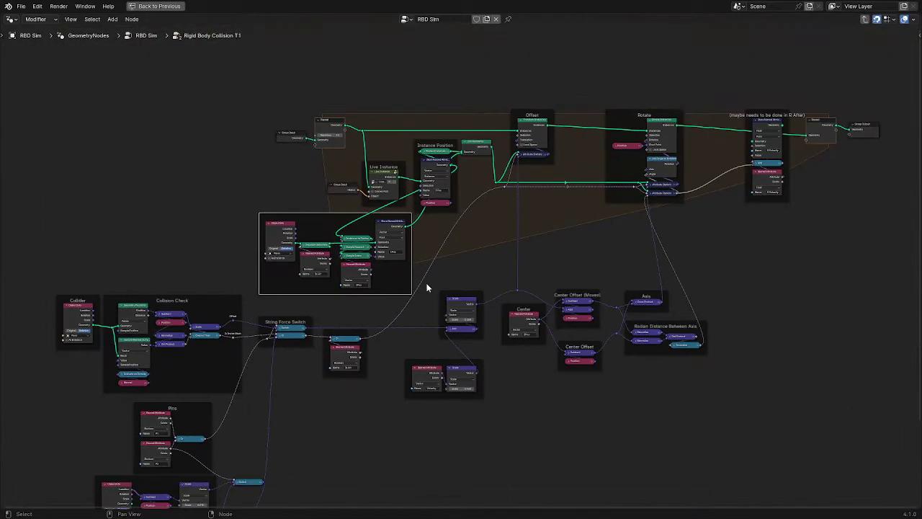
Highlight the Instance Position and Join Geometry nodes in the collision group and compare them with the simulated objects in the viewport
click(427, 288)
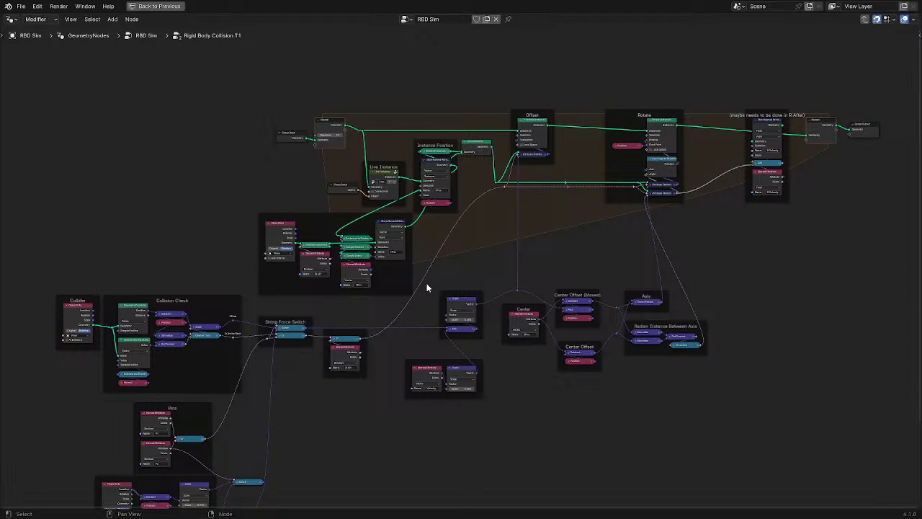
scroll(426, 286, up, 3)
mouse_move(394, 47)
mouse_down()
mouse_move(469, 119)
mouse_move(462, 130)
mouse_up()
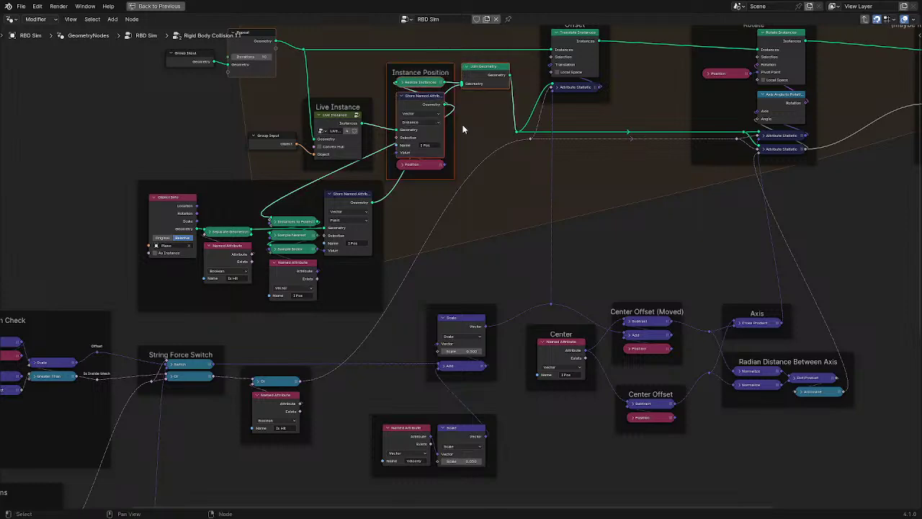
key(ctrl+space)
click(188, 199)
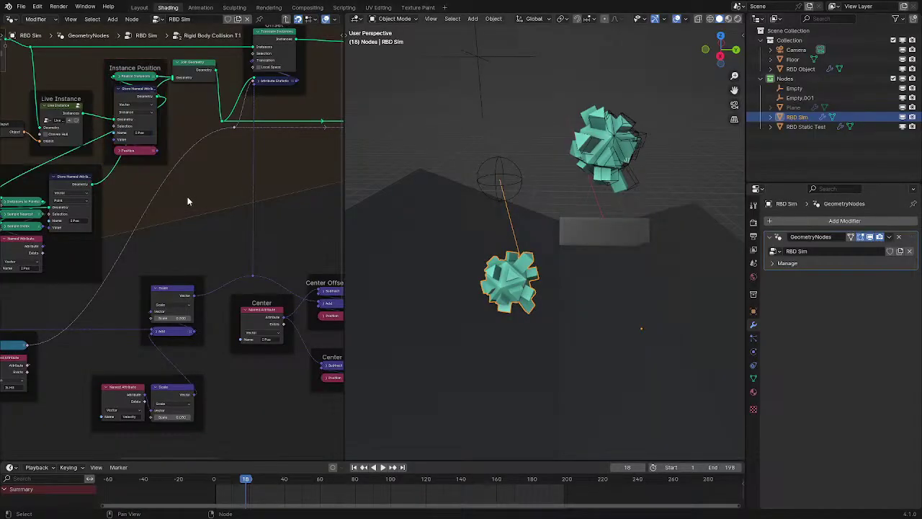
Highlight the collision calculation frames below the repeat zone, then examine the zone's Live Instance, Instance Position and Offset frames
key(ctrl+space)
middle_drag(332, 321, 458, 210)
scroll(463, 198, down, 3)
scroll(465, 189, down, 1)
drag(41, 178, 792, 472)
middle_drag(551, 101, 433, 335)
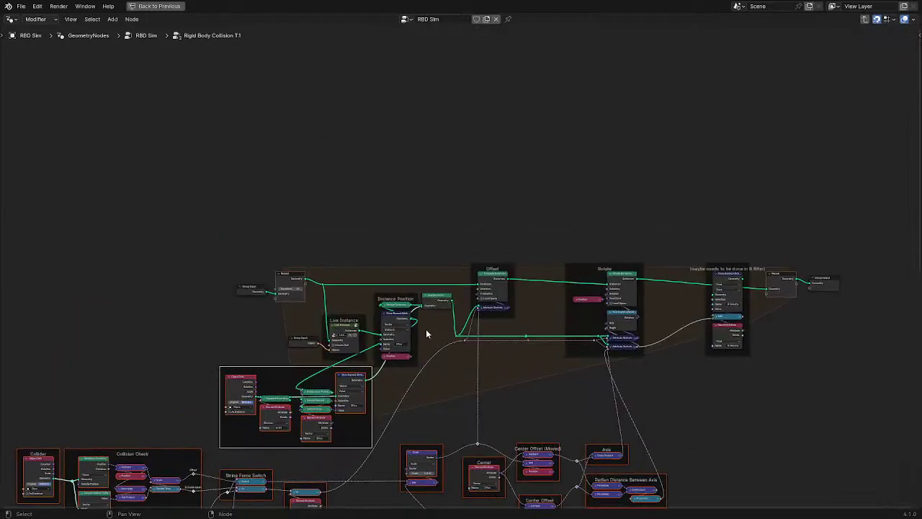
scroll(433, 336, up, 8)
middle_drag(394, 396, 393, 308)
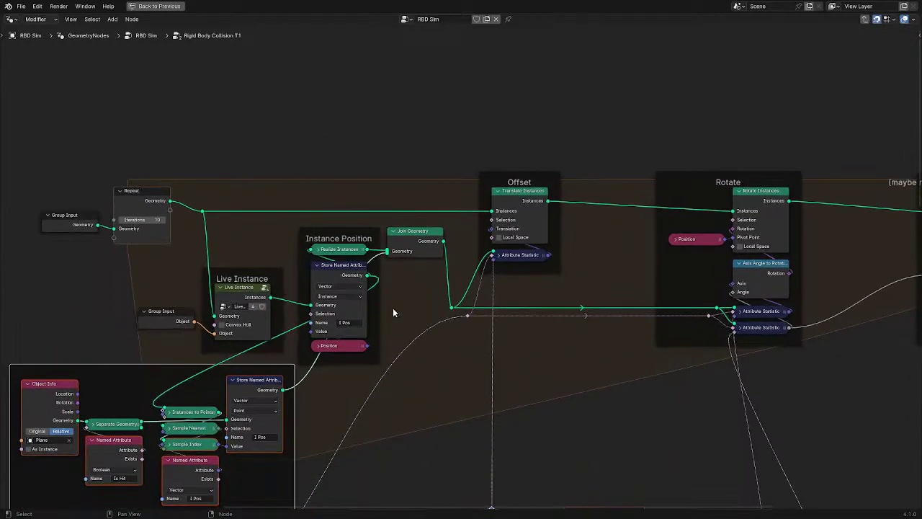
Try linking the Instance Position frame's Store Named Attribute geometry straight to the outgoing reroute, bypassing Join Geometry
click(366, 271)
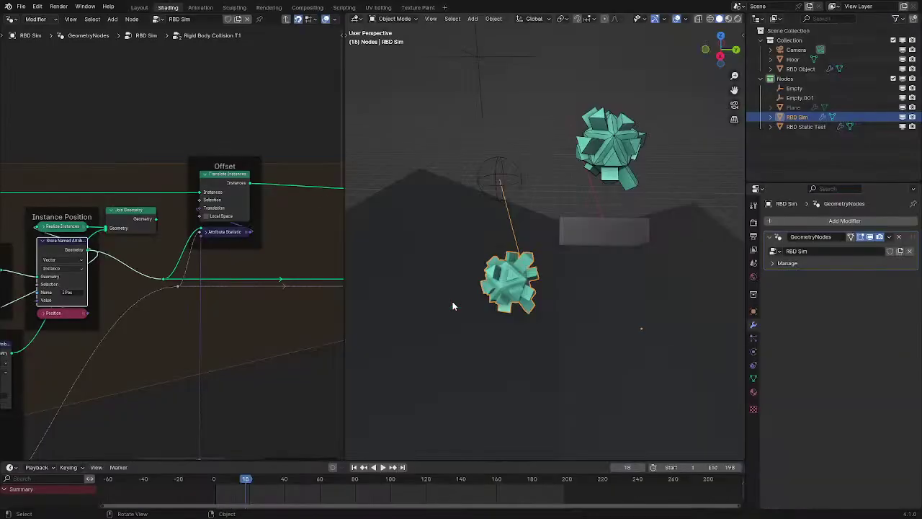
key(ctrl+space)
middle_drag(122, 248, 300, 182)
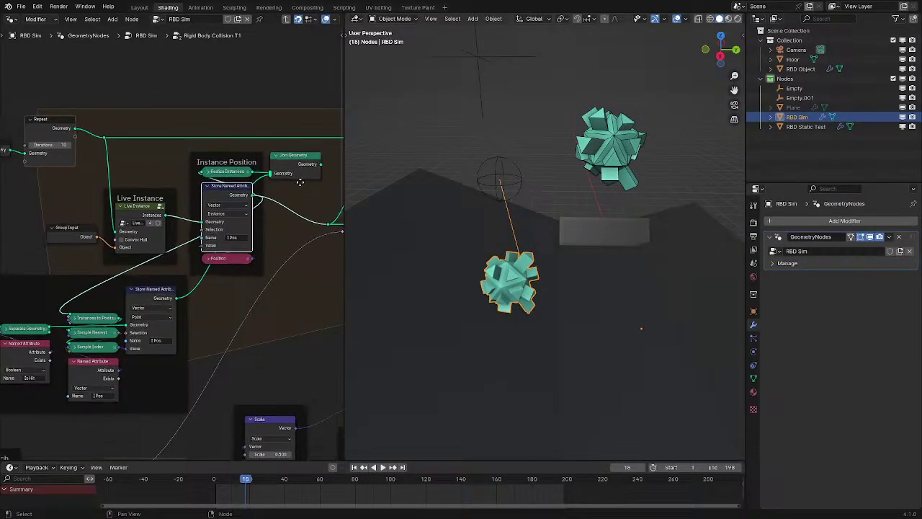
middle_drag(175, 277, 233, 243)
click(233, 243)
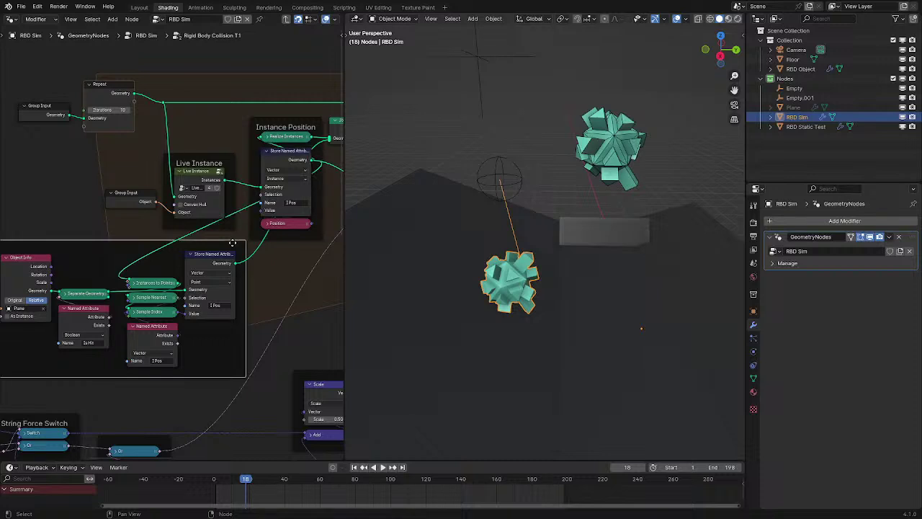
key(ctrl)
key(ctrl+z)
middle_drag(301, 287, 170, 329)
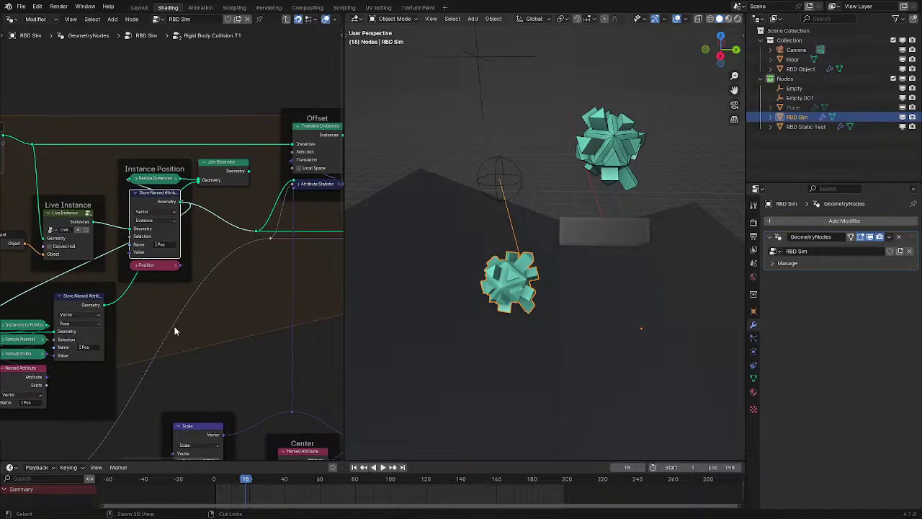
Play the simulation while testing a moved Join Geometry node fed by Store Named Attribute instead of Realize Instances, and undo the test
key(space)
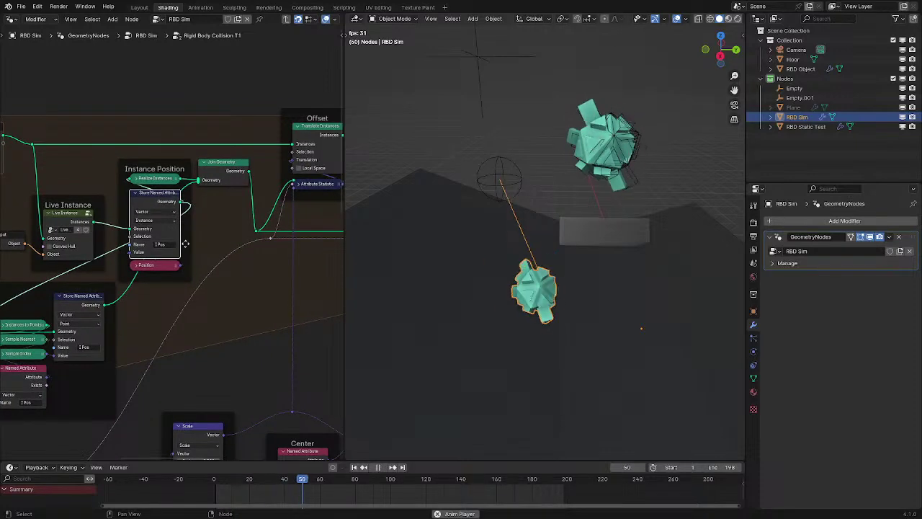
drag(219, 171, 234, 187)
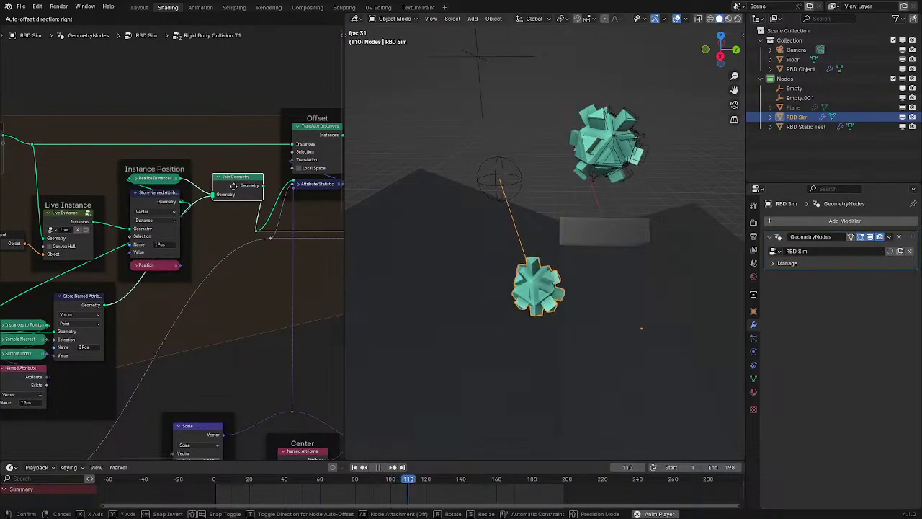
click(233, 186)
click(173, 207)
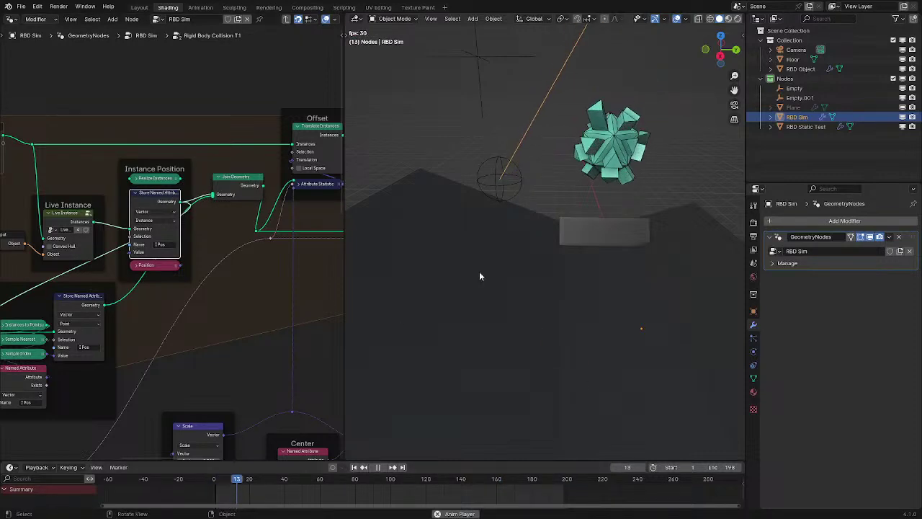
scroll(559, 224, down, 3)
key(ctrl+z)
key(ctrl+z)
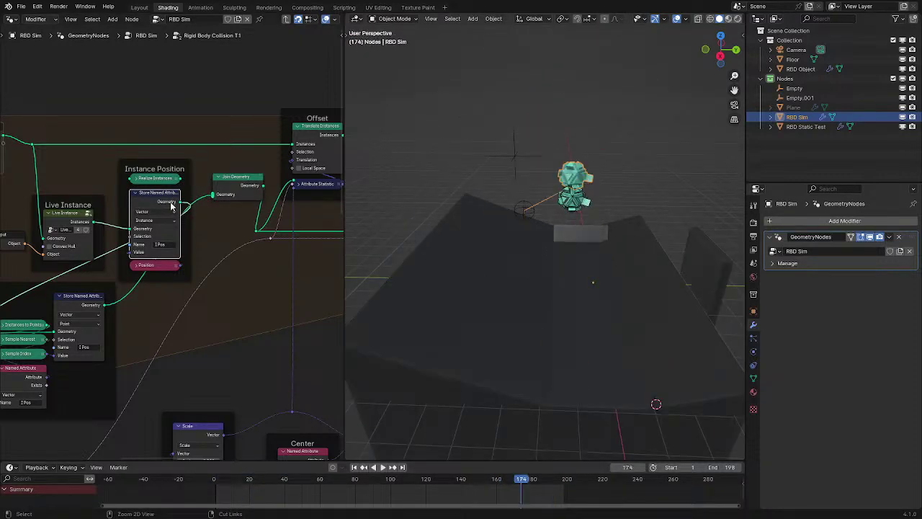
Move the Pins, string force and Set Length frames together farther down, away from the Collision Check frame
key(ctrl+space)
scroll(179, 216, down, 3)
middle_drag(290, 240, 304, 206)
middle_drag(280, 261, 298, 194)
mouse_move(280, 241)
middle_down()
mouse_move(391, 196)
mouse_move(391, 166)
middle_up()
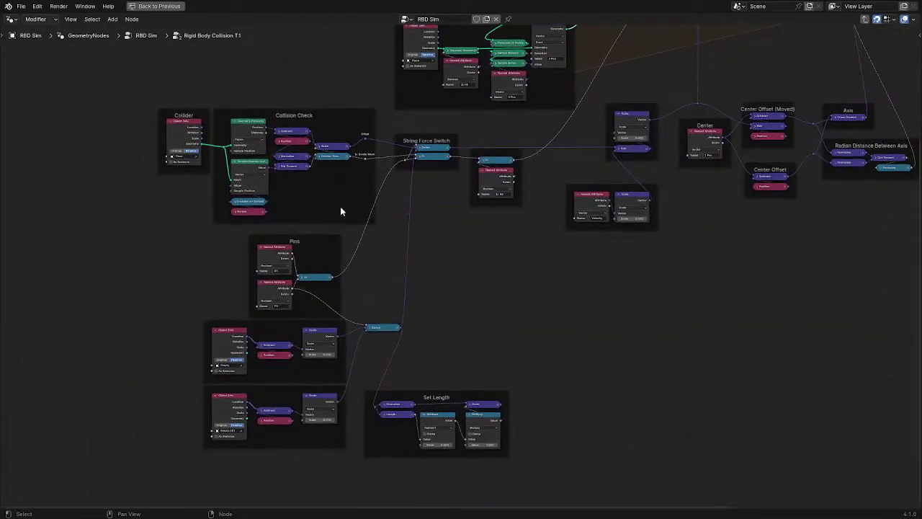
drag(171, 268, 594, 491)
key(g)
click(511, 422)
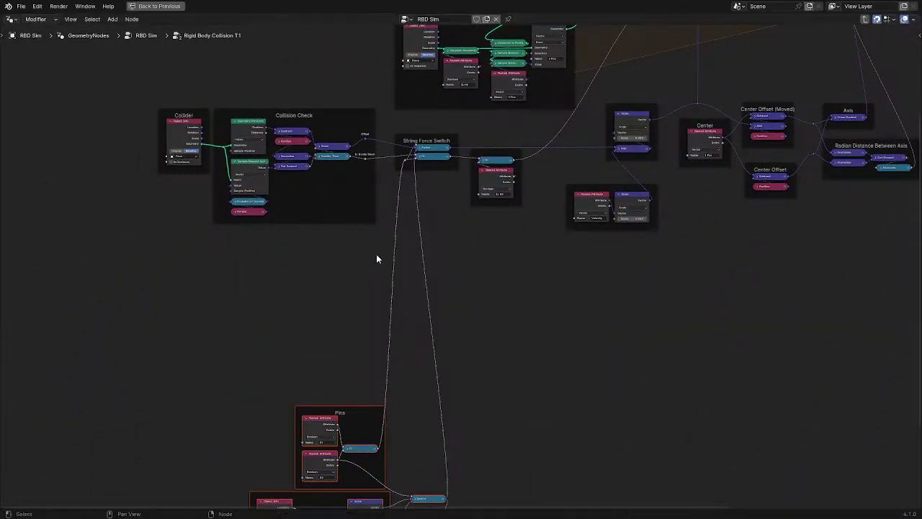
Examine the Collision Check frame's Geometry Proximity and inside-mesh nodes, highlighting the whole frame and comparing it with the viewport
middle_drag(383, 262, 412, 407)
scroll(285, 335, up, 8)
middle_drag(322, 335, 497, 270)
scroll(230, 152, up, 6)
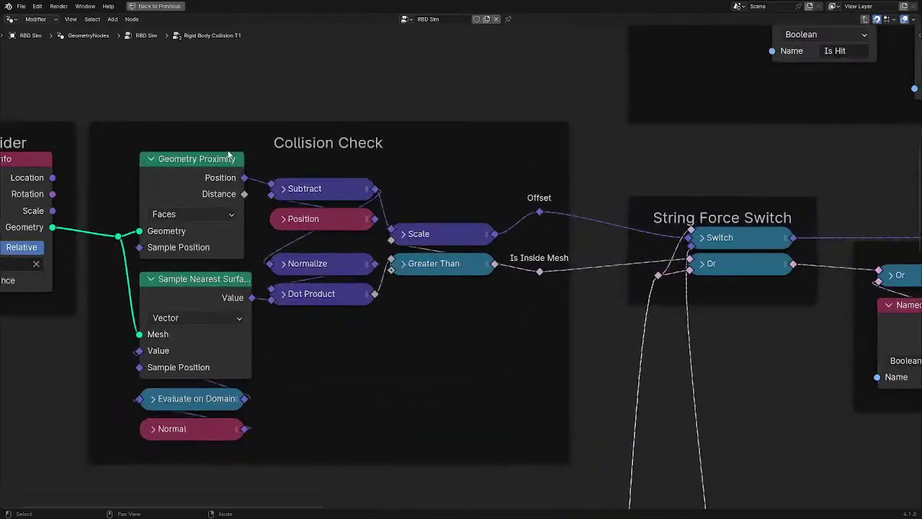
scroll(238, 154, down, 2)
scroll(243, 160, down, 1)
drag(133, 112, 571, 443)
key(ctrl+space)
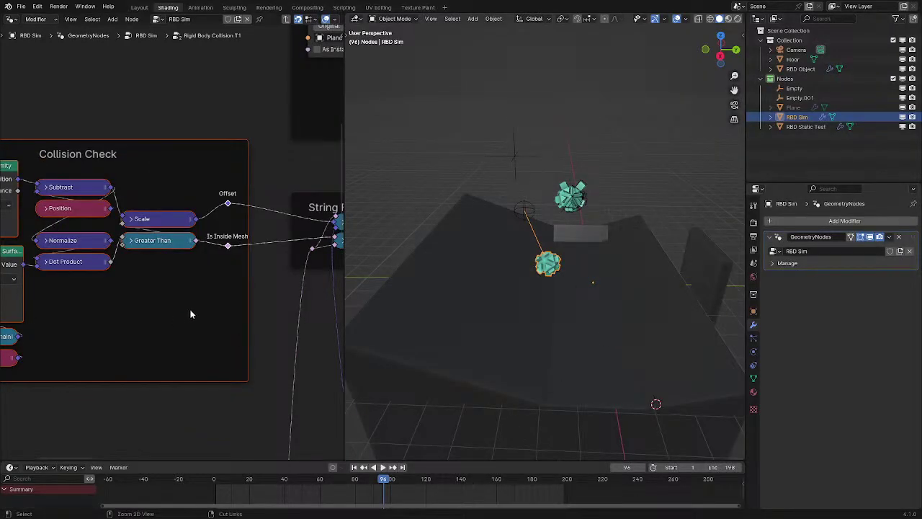
Follow the String Force Switch output to the Velocity scaling frame and highlight the Scale and Add nodes that combine the offset
key(ctrl+space)
middle_drag(678, 347, 279, 350)
click(422, 395)
scroll(458, 317, down, 1)
middle_drag(494, 297, 238, 303)
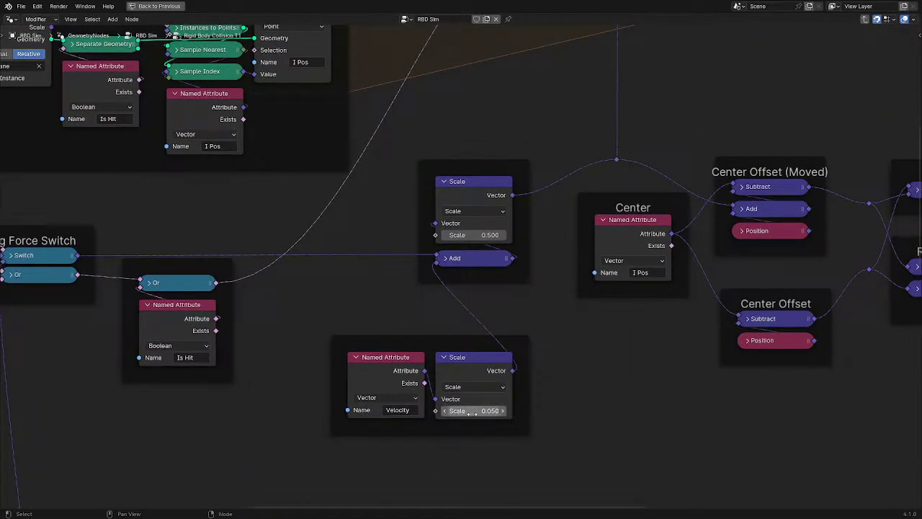
middle_drag(558, 310, 436, 344)
drag(241, 194, 349, 354)
click(368, 364)
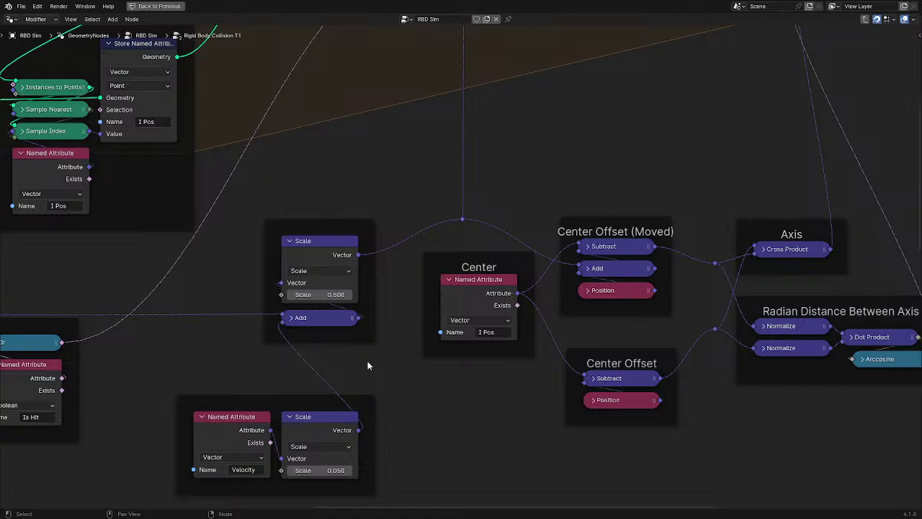
Expand the Offset frame's Attribute Statistic node to inspect its inputs, collapse it again, and review the links to the Rotate frame
scroll(382, 303, down, 2)
middle_drag(389, 292, 313, 280)
scroll(364, 338, down, 1)
scroll(320, 287, up, 1)
middle_drag(328, 294, 384, 462)
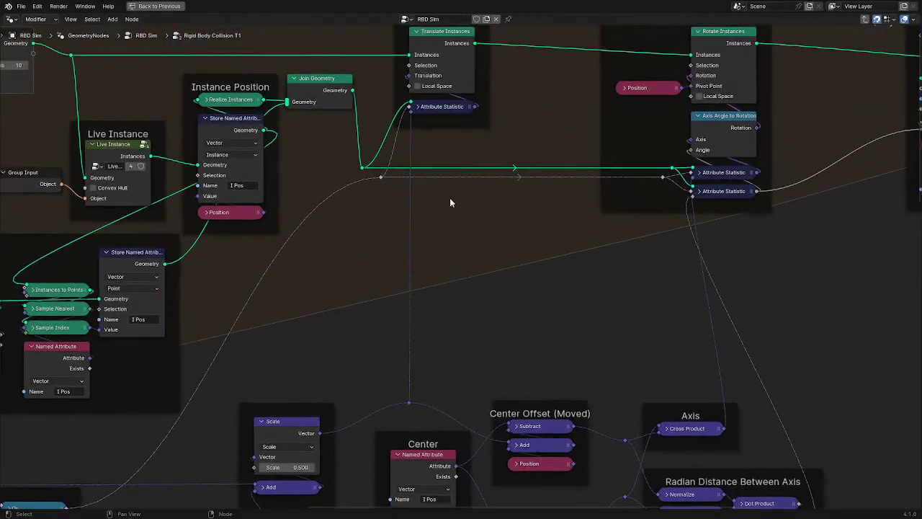
click(416, 107)
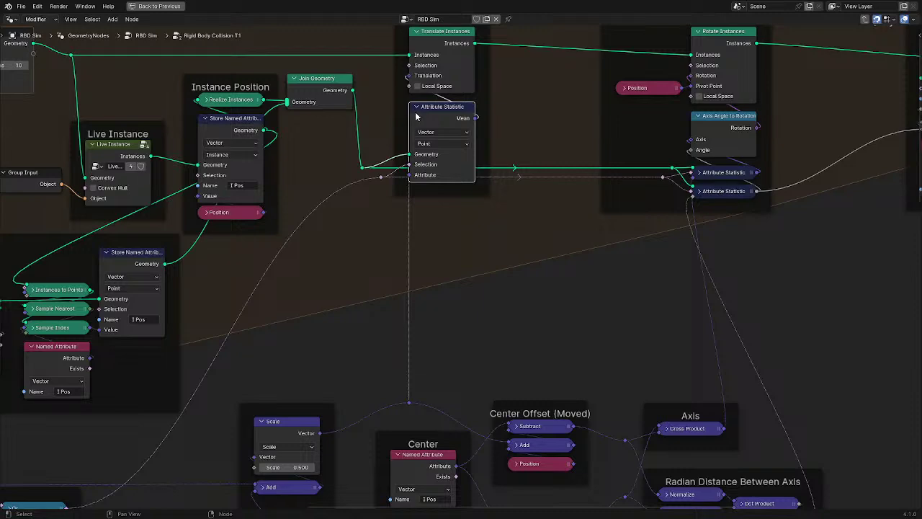
click(416, 107)
middle_drag(513, 96, 514, 195)
click(513, 192)
scroll(511, 191, down, 5)
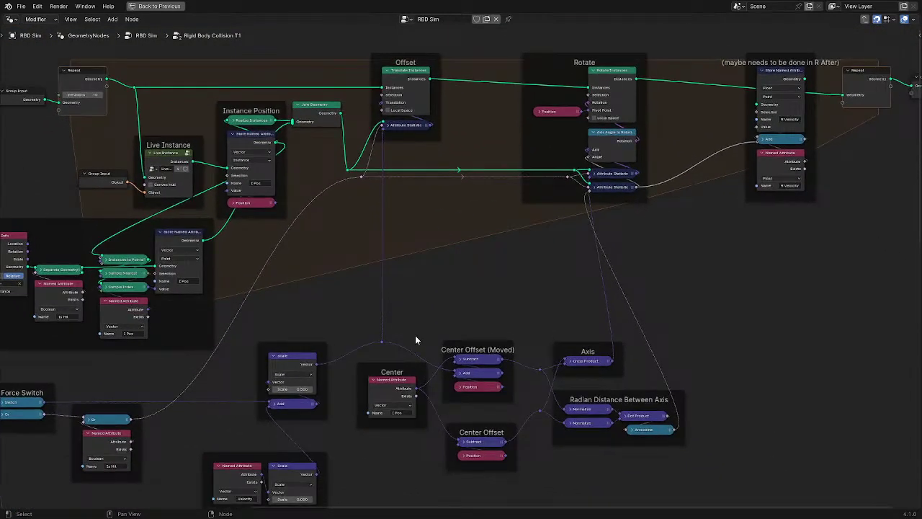
Examine the Center, Center Offset, Axis and Radian Distance Between Axis nodes and how they feed the rotation
middle_drag(432, 349, 368, 247)
scroll(368, 247, up, 8)
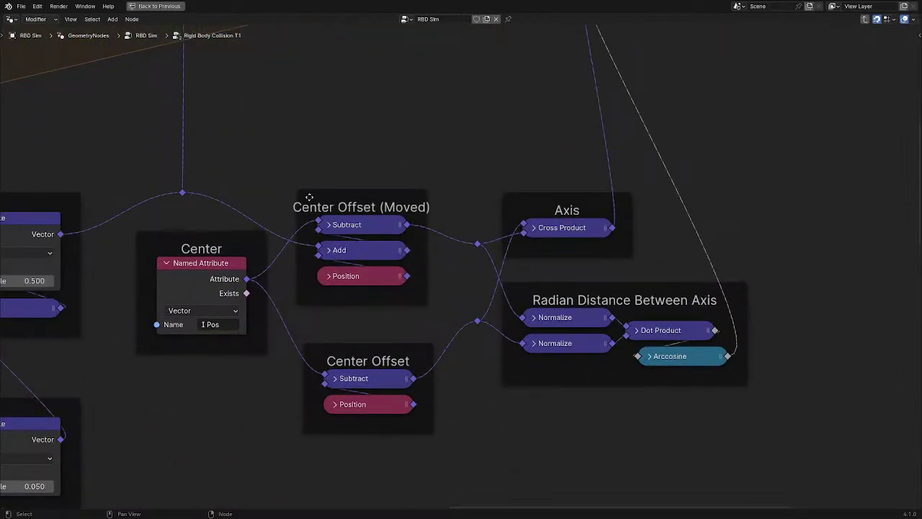
click(203, 286)
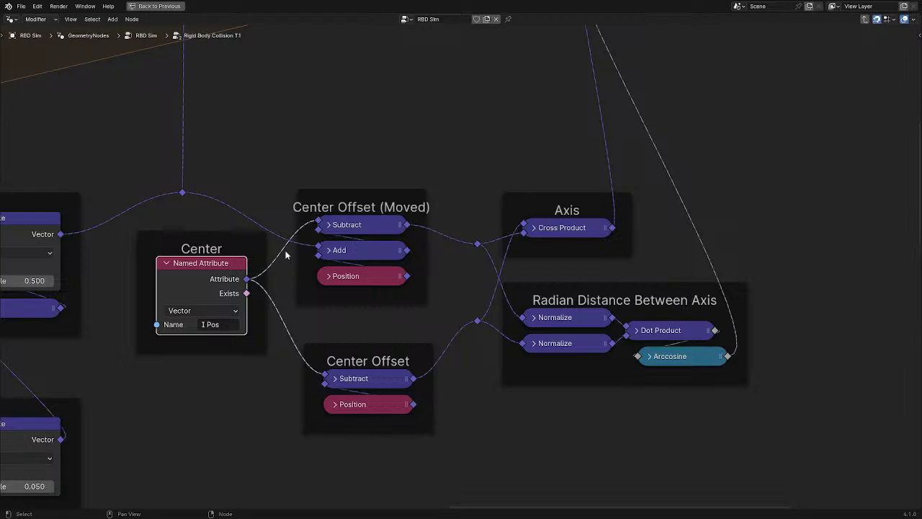
drag(291, 154, 829, 458)
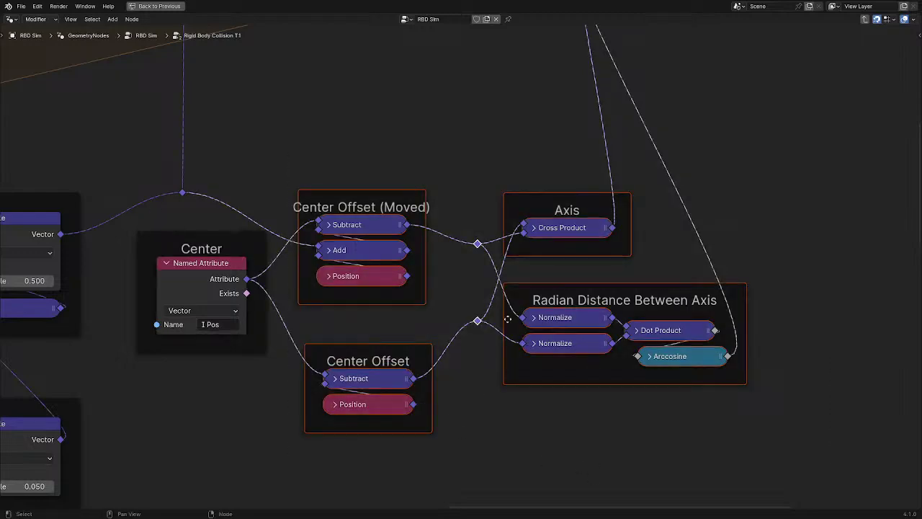
scroll(360, 333, down, 6)
middle_drag(239, 279, 512, 228)
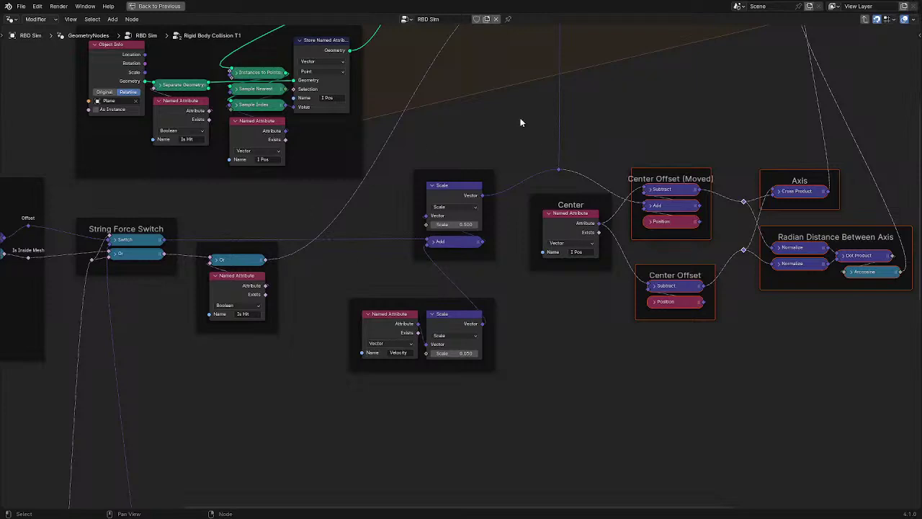
middle_drag(603, 185, 278, 270)
scroll(303, 256, up, 5)
drag(412, 212, 725, 448)
drag(403, 214, 570, 299)
drag(430, 470, 705, 346)
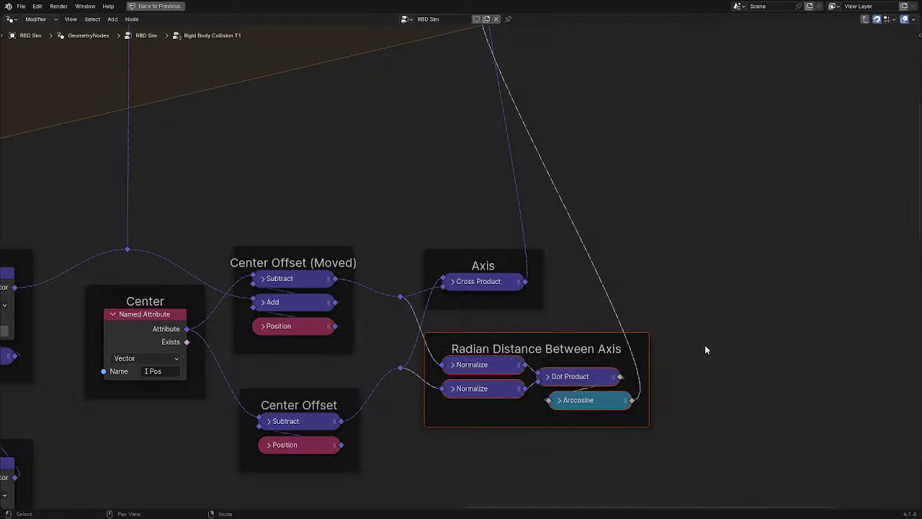
scroll(578, 184, down, 2)
middle_drag(578, 184, 512, 245)
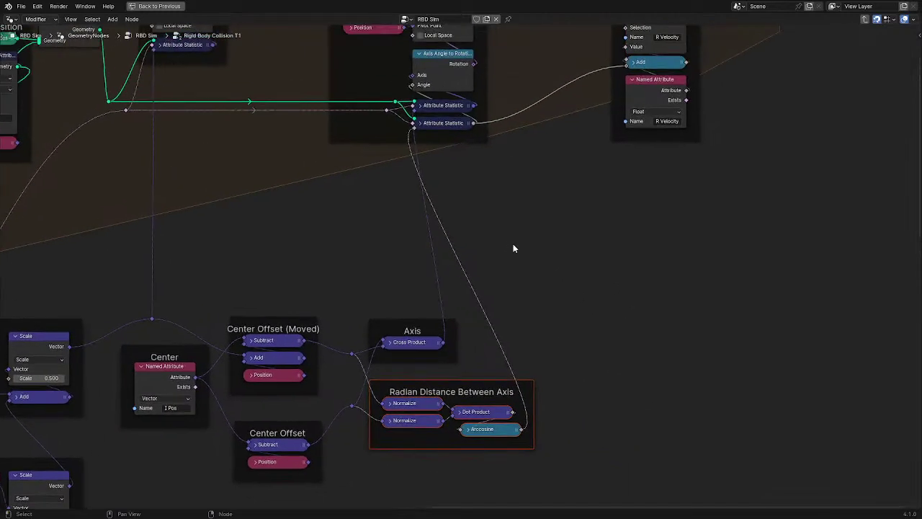
Move the "(maybe needs to be done in R After)" frame out of the Repeat zone and cut its link from the Attribute Statistic node
middle_drag(487, 165, 474, 306)
scroll(474, 301, up, 3)
drag(236, 44, 513, 305)
middle_drag(601, 188, 478, 280)
drag(465, 124, 576, 333)
key(g)
right_click(665, 418)
scroll(365, 249, down, 3)
middle_drag(404, 240, 557, 237)
key(g)
click(709, 322)
mouse_move(743, 291)
ctrl+right_down()
mouse_move(724, 319)
mouse_move(634, 386)
ctrl+right_up()
Open the Live Instance node group, examine its nodes, and return to the main RBD Sim node tree
scroll(527, 315, down, 2)
middle_drag(526, 314, 648, 281)
scroll(327, 282, up, 2)
middle_drag(327, 287, 364, 286)
scroll(278, 252, up, 1)
click(280, 252)
key(Tab)
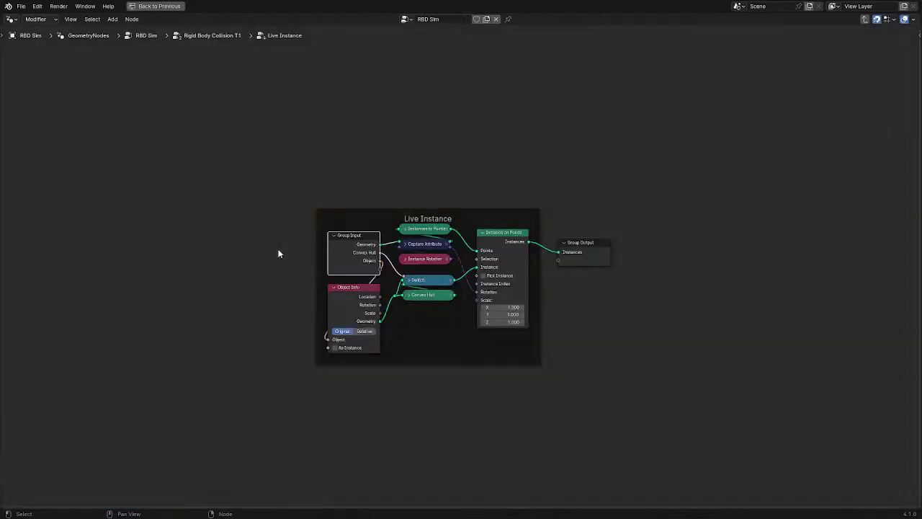
scroll(311, 248, up, 2)
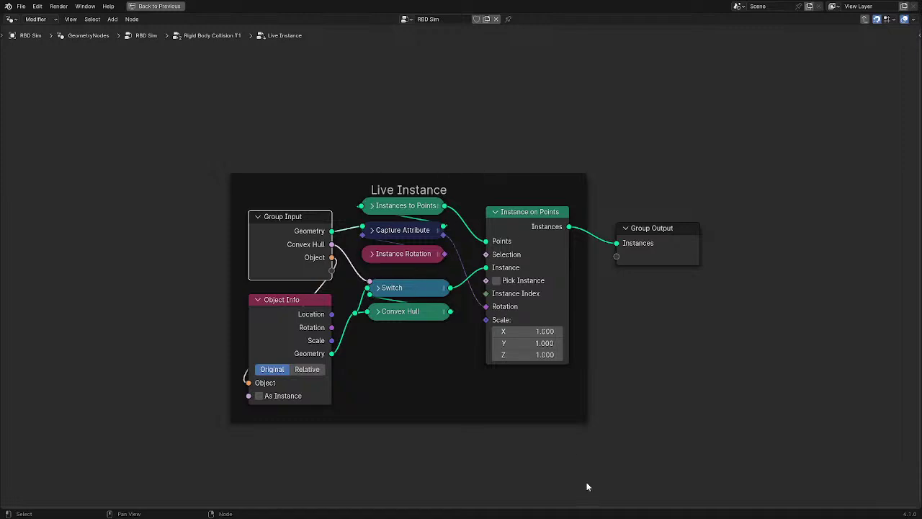
drag(170, 123, 684, 404)
key(ctrl+space)
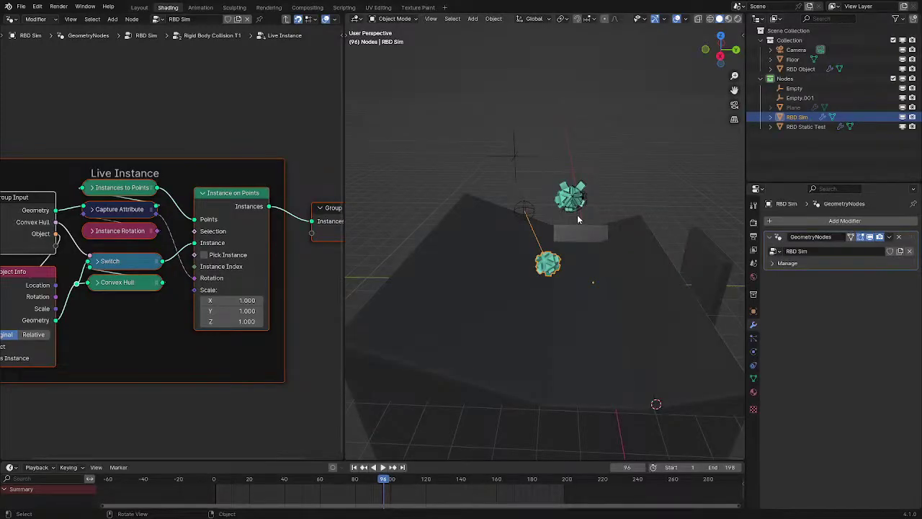
key(ctrl+space)
key(Tab)
scroll(218, 215, down, 2)
key(Tab)
Watch the simulation play in the viewport with the Live Instance output feeding the Group Output directly
middle_drag(453, 268, 106, 260)
scroll(189, 285, up, 7)
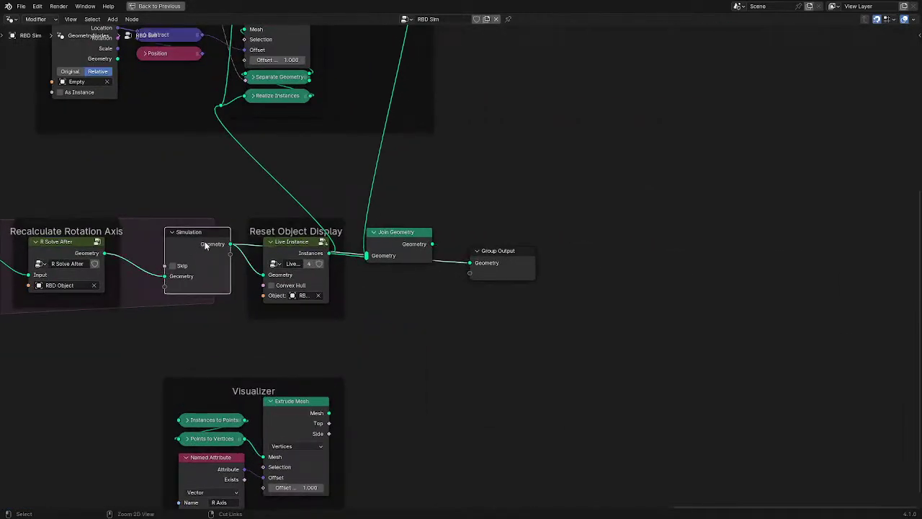
key(ctrl+space)
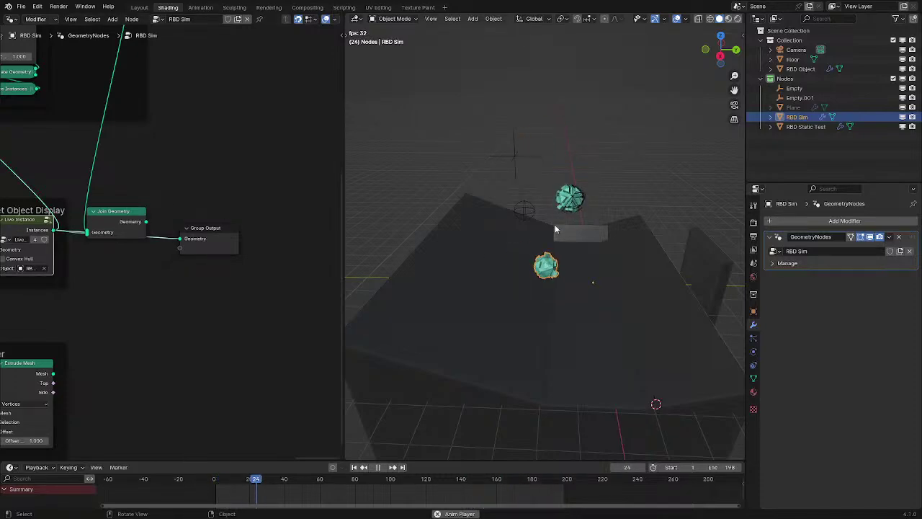
middle_drag(556, 228, 499, 195)
scroll(548, 226, up, 4)
middle_drag(549, 228, 564, 225)
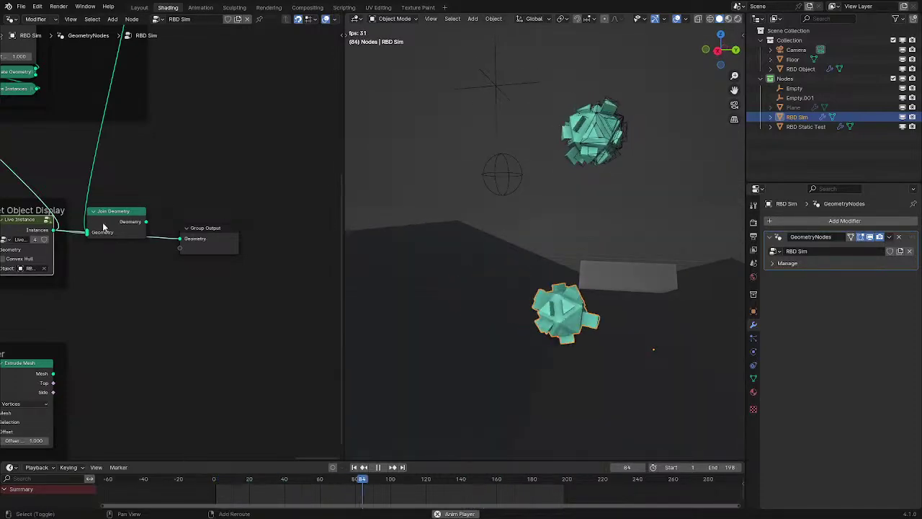
Connect the Join Geometry output to the Group Output and play the simulation with the string force visualization
key(Home)
key(space)
drag(15, 72, 264, 254)
click(271, 269)
key(space)
scroll(161, 266, down, 5)
middle_drag(160, 267, 220, 199)
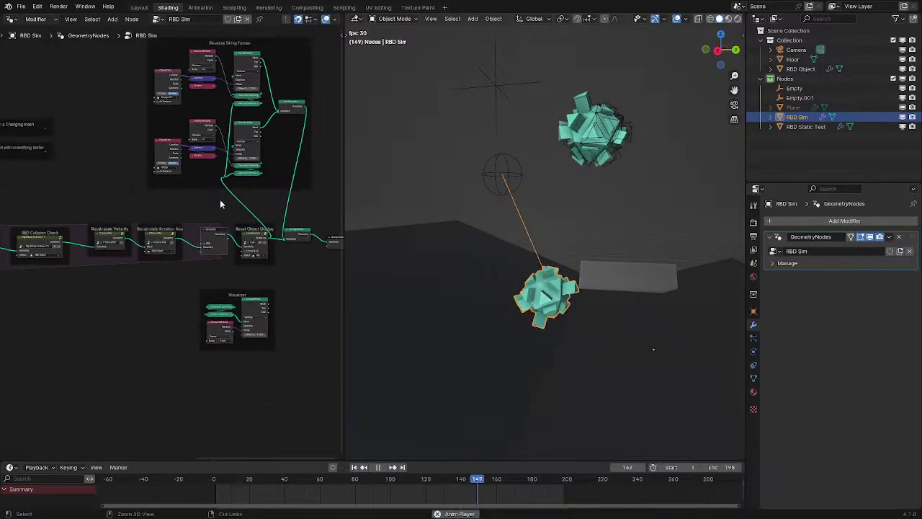
Maximize the node editor and open the Rigid Body Collision T1 group in the RBD Collision Check frame
key(ctrl+space)
middle_drag(236, 238, 321, 202)
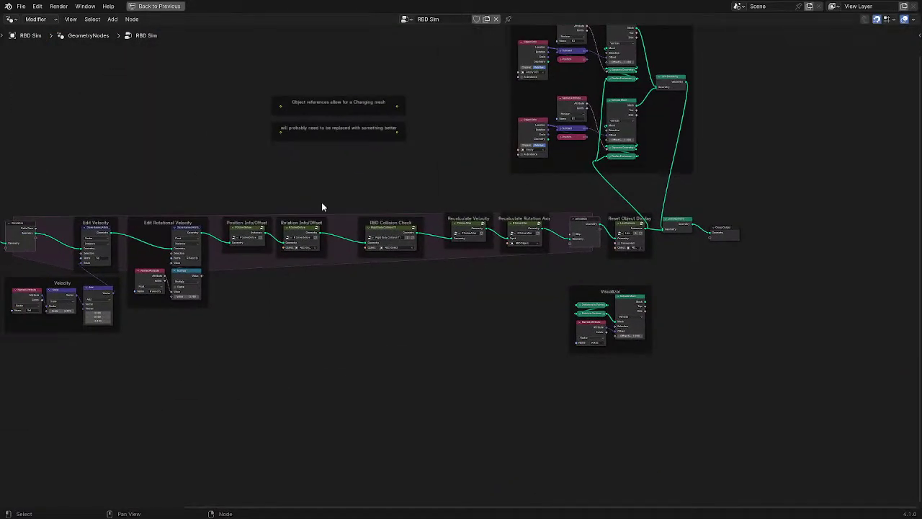
key(space)
middle_drag(280, 282, 318, 285)
key(space)
scroll(415, 249, up, 2)
click(415, 250)
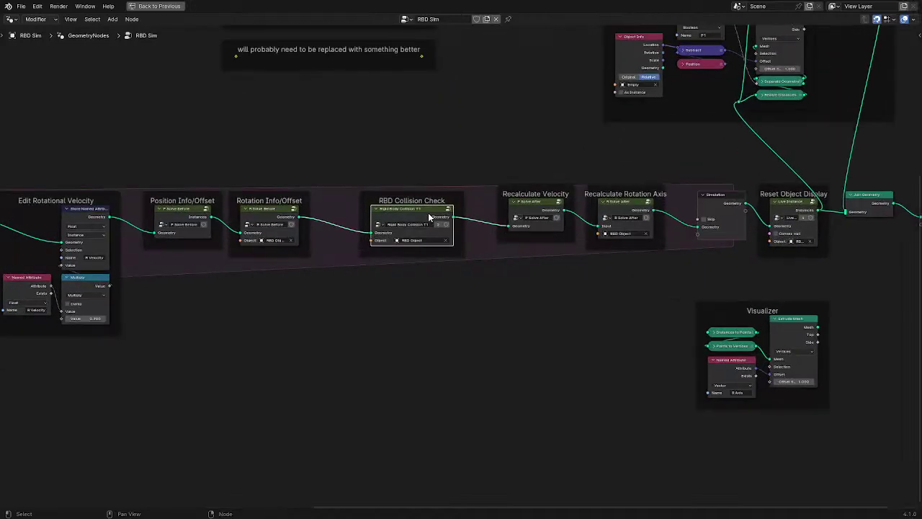
key(Tab)
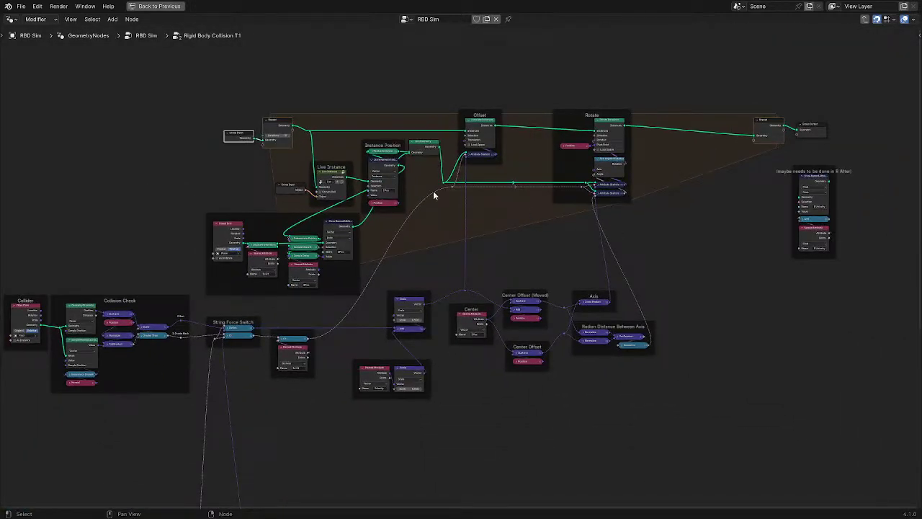
Examine the Live Instance, Instance Position and Object Info frames inside the collision group, then return to the main tree
scroll(397, 185, up, 1)
middle_drag(343, 200, 406, 221)
scroll(406, 221, up, 2)
mouse_move(319, 221)
mouse_down()
mouse_move(511, 223)
mouse_move(339, 233)
mouse_move(303, 220)
mouse_up()
scroll(303, 220, down, 1)
scroll(328, 234, down, 2)
middle_drag(327, 226, 455, 274)
scroll(455, 274, up, 9)
key(g)
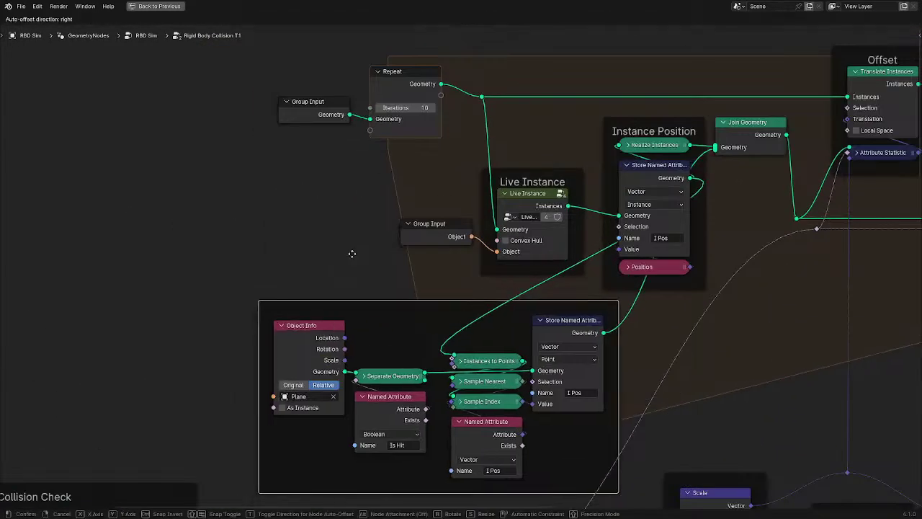
right_click(390, 242)
scroll(401, 350, down, 6)
middle_drag(412, 335, 208, 258)
key(Tab)
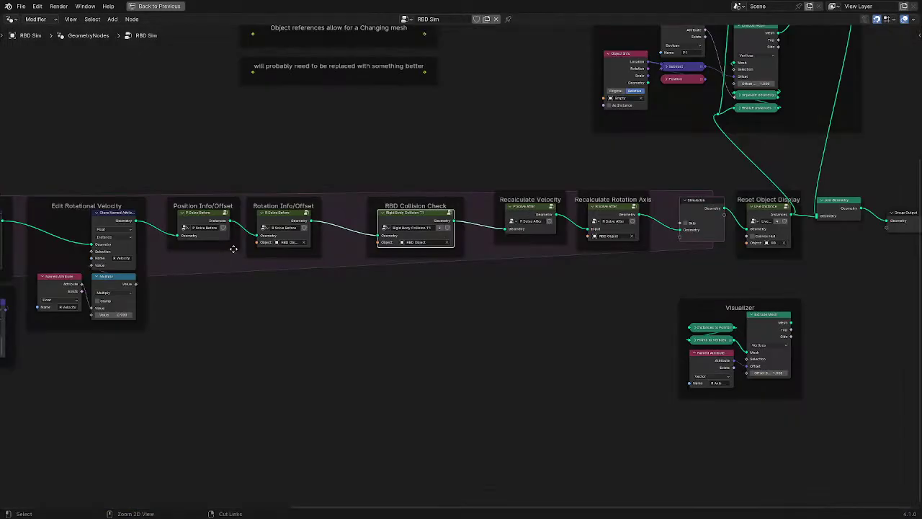
Restore the full workspace and play and pause the simulation while inspecting the colliding and swinging objects from several angles
key(ctrl+space)
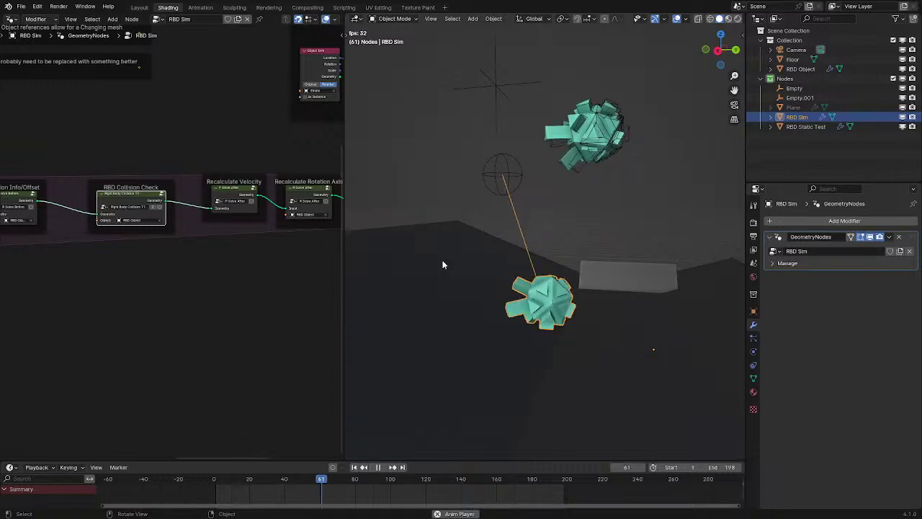
key(space)
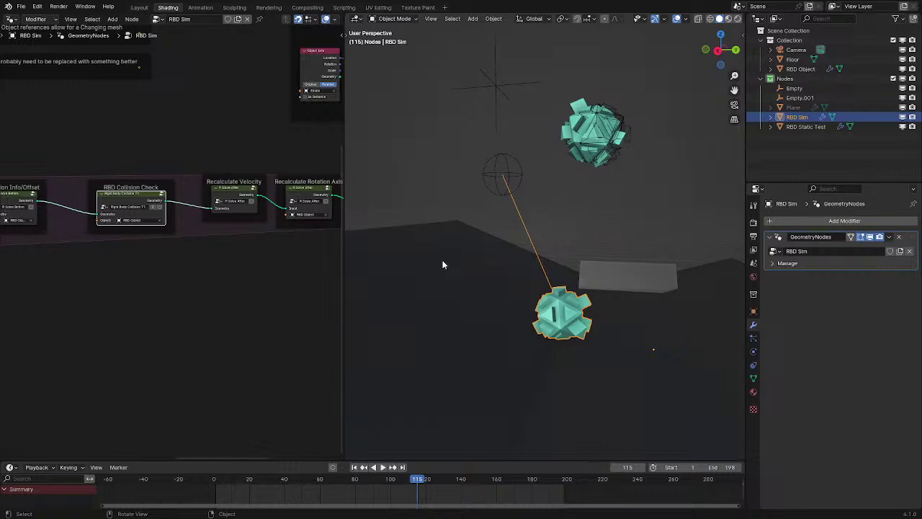
key(space)
middle_drag(480, 243, 479, 281)
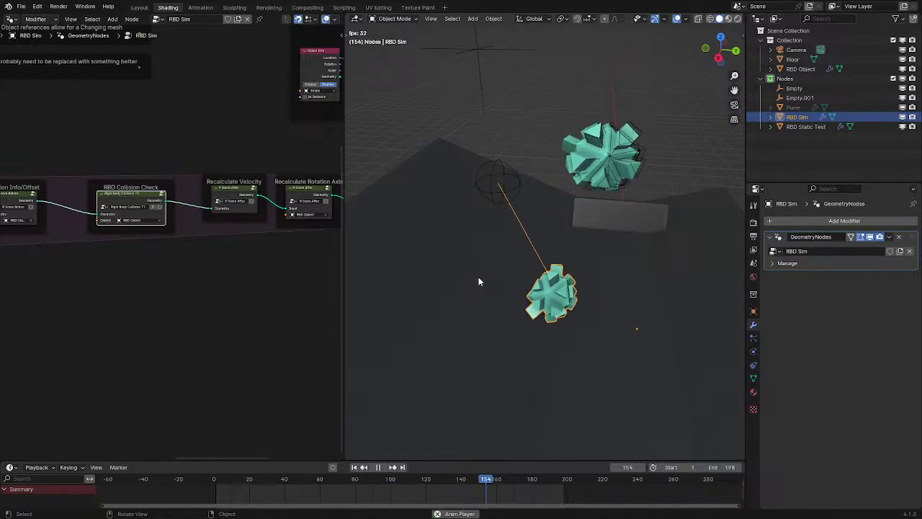
key(space)
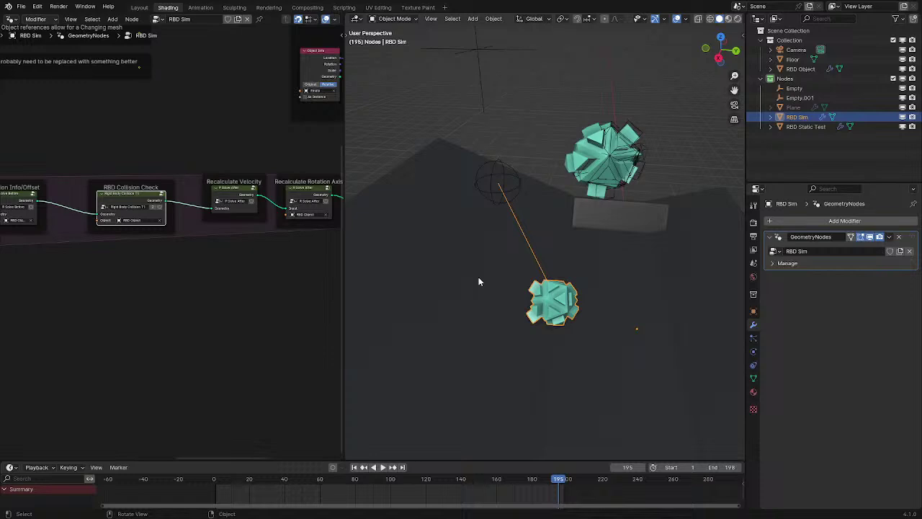
key(space)
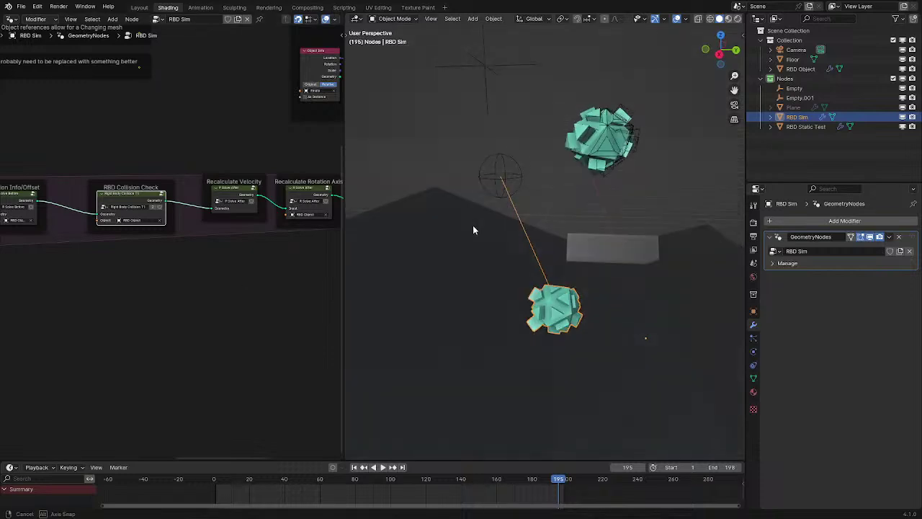
key(space)
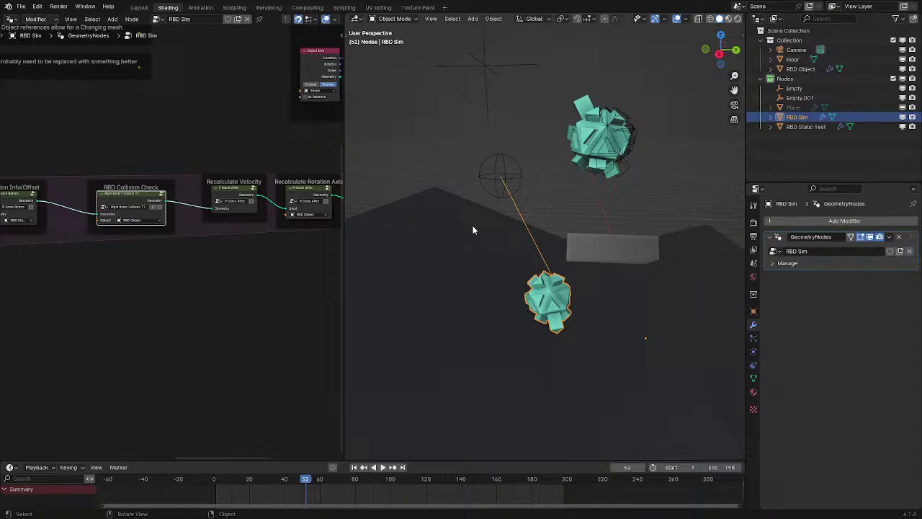
key(space)
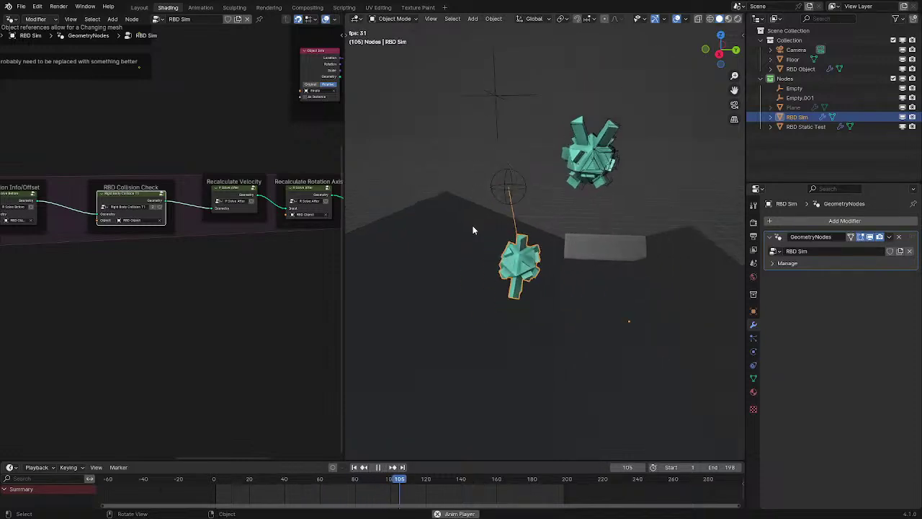
key(space)
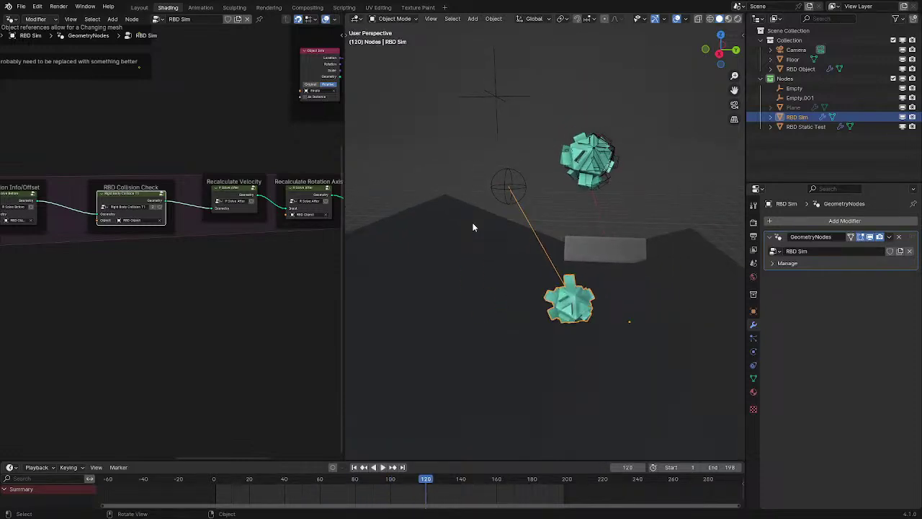
key(space)
key(space)
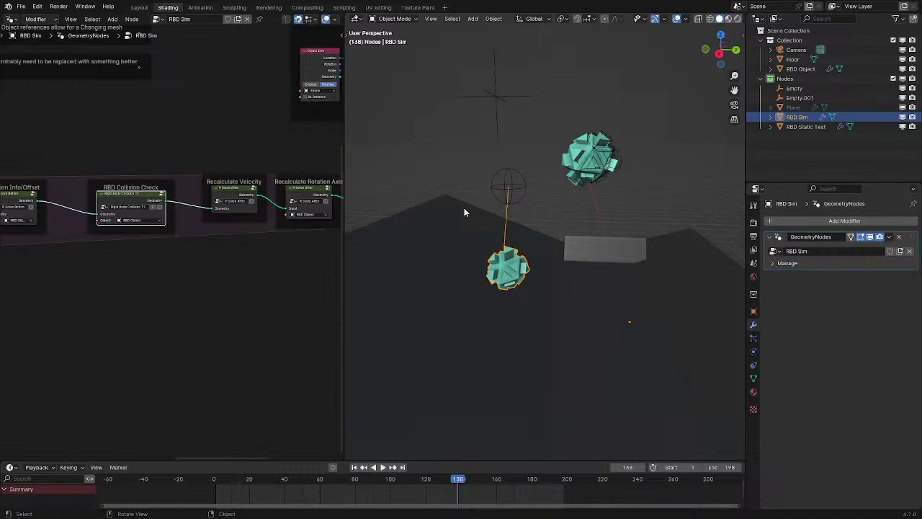
middle_drag(464, 208, 507, 221)
key(space)
key(space)
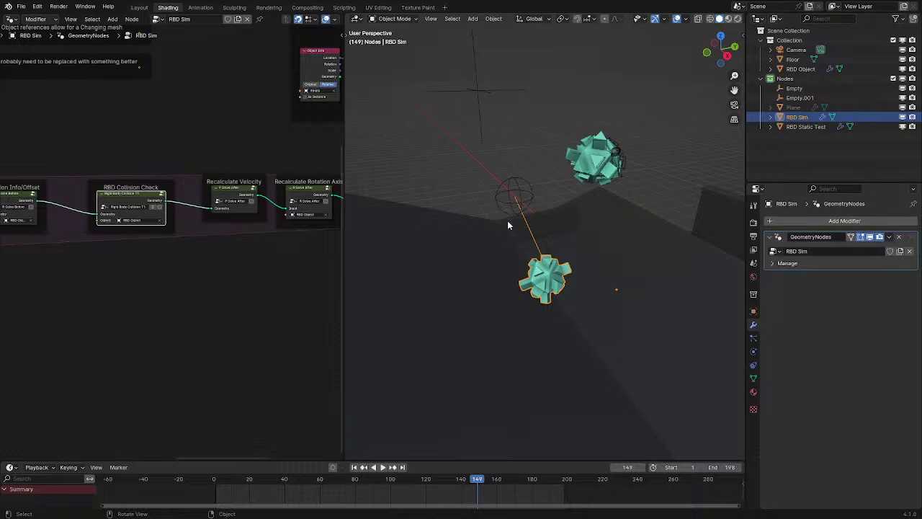
Move the Recalculate Velocity and Recalculate Rotation Axis frames closer to the RBD Collision Check frame
drag(197, 144, 295, 258)
key(g)
click(281, 267)
click(280, 267)
middle_drag(238, 252, 179, 287)
Move the Simulation output node horizontally closer to the Recalculate Rotation Axis frame
middle_drag(230, 262, 82, 238)
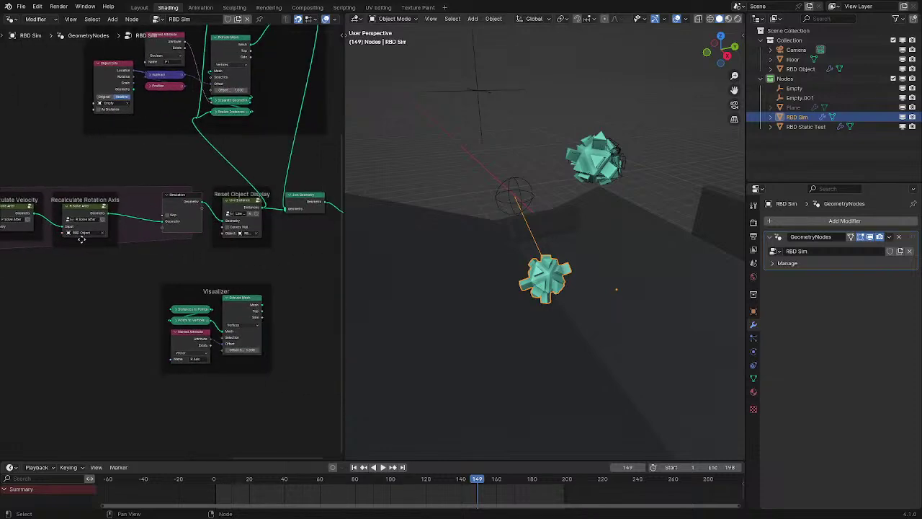
drag(148, 194, 345, 382)
middle_drag(285, 289, 185, 302)
middle_drag(135, 266, 343, 289)
click(162, 319)
scroll(162, 322, up, 4)
click(307, 233)
key(g)
key(x)
click(268, 253)
middle_drag(137, 347, 161, 313)
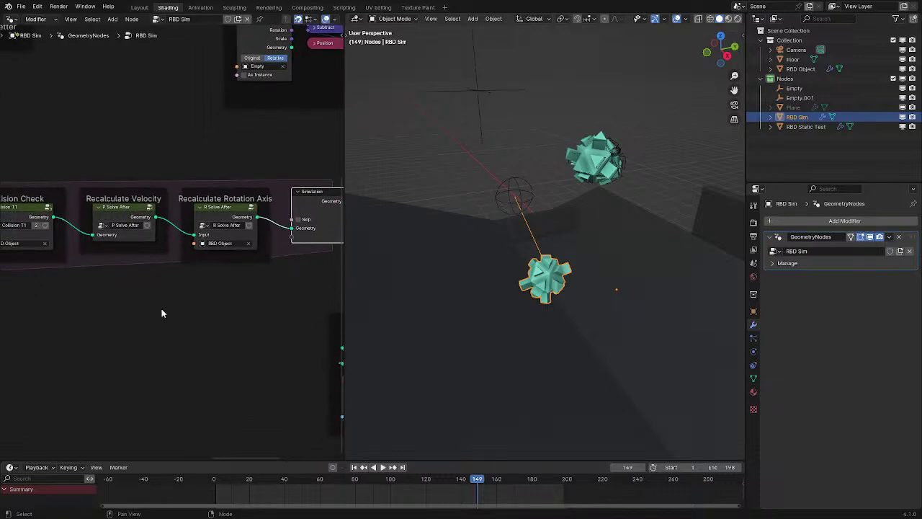
click(161, 314)
Replay the simulation with pauses and review the objects' motion from different viewing angles
key(space)
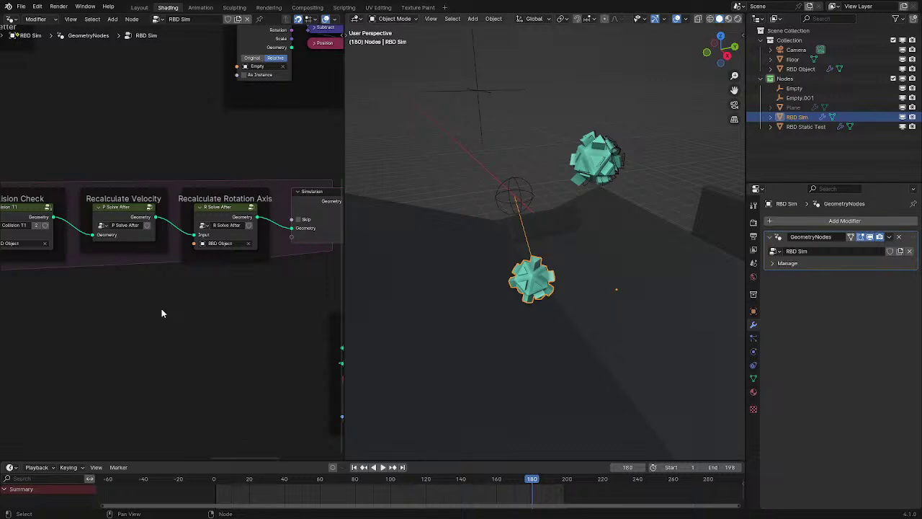
key(space)
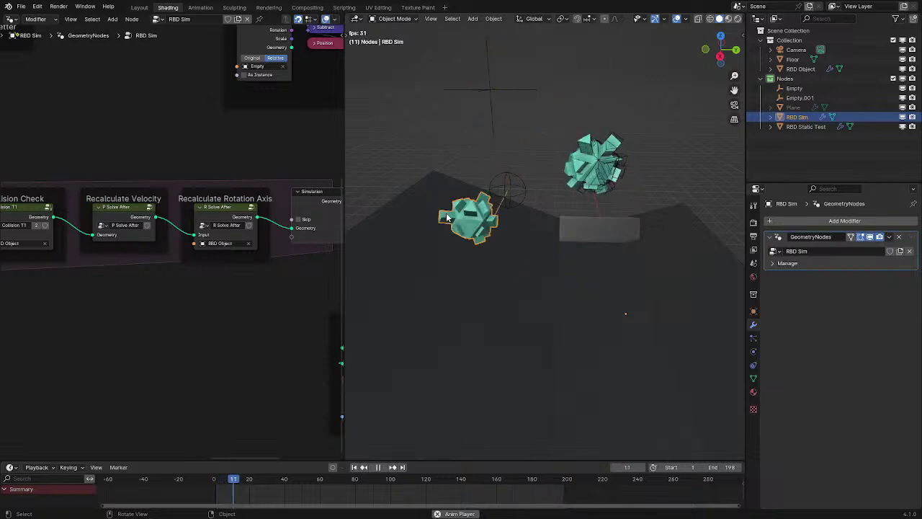
middle_drag(415, 181, 552, 185)
key(space)
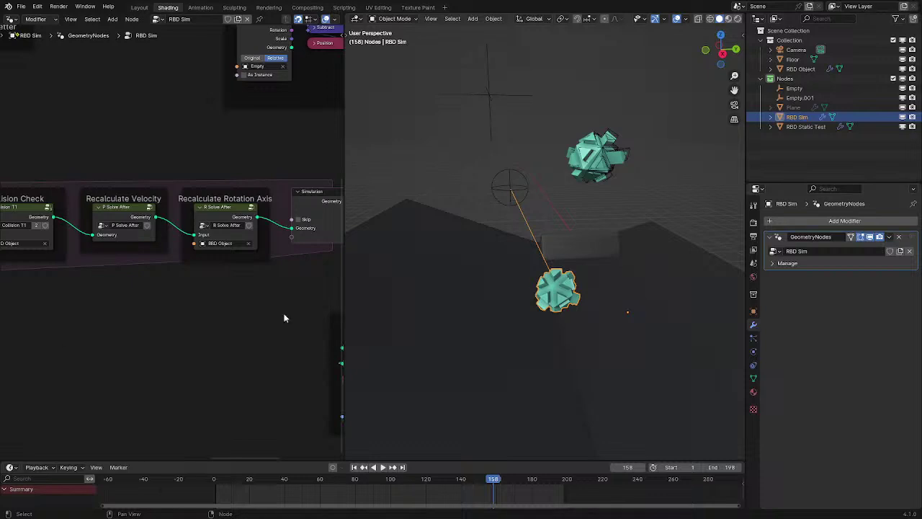
middle_drag(594, 267, 570, 278)
key(space)
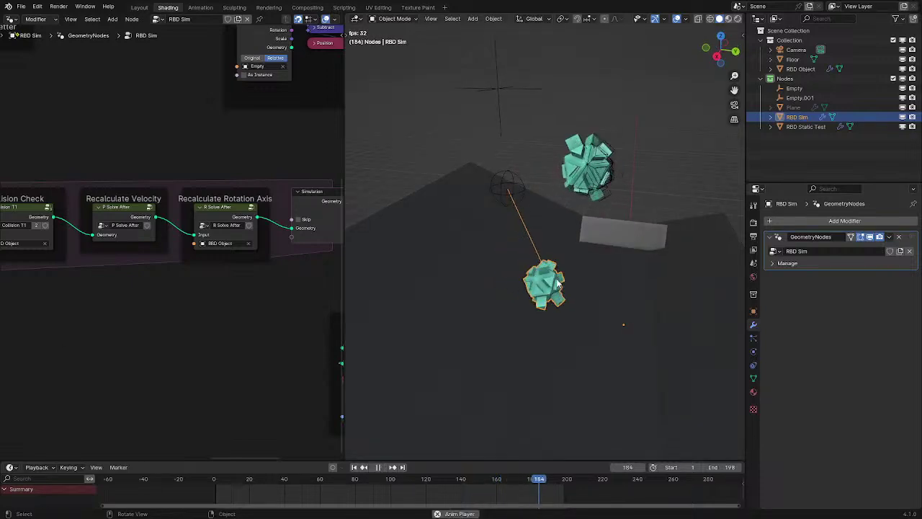
middle_drag(550, 267, 563, 237)
key(space)
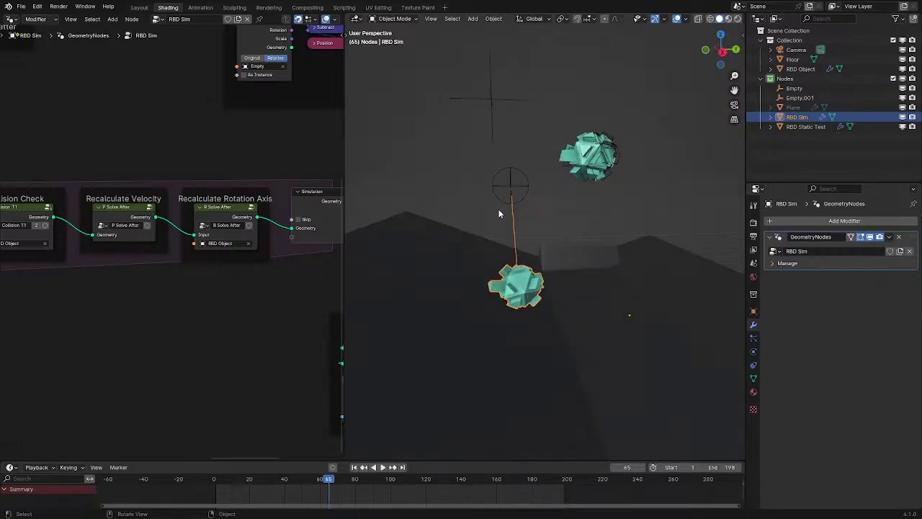
Survey the full RBD Sim node tree in a maximized node editor, from the Object Instance frame through to the Reset Object Display frame
scroll(205, 256, down, 6)
key(ctrl+space)
scroll(261, 238, down, 2)
middle_drag(258, 230, 322, 228)
key(Home)
drag(282, 196, 734, 415)
click(733, 401)
scroll(583, 284, up, 3)
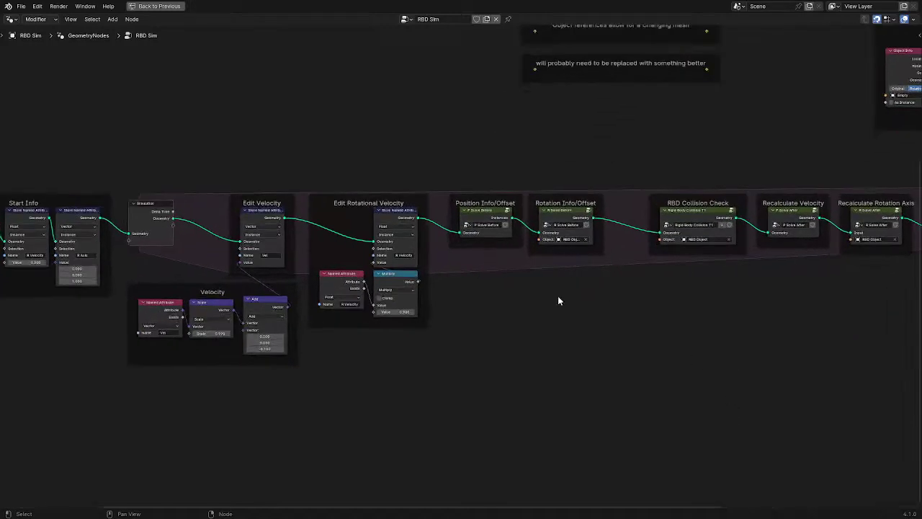
scroll(558, 371, down, 2)
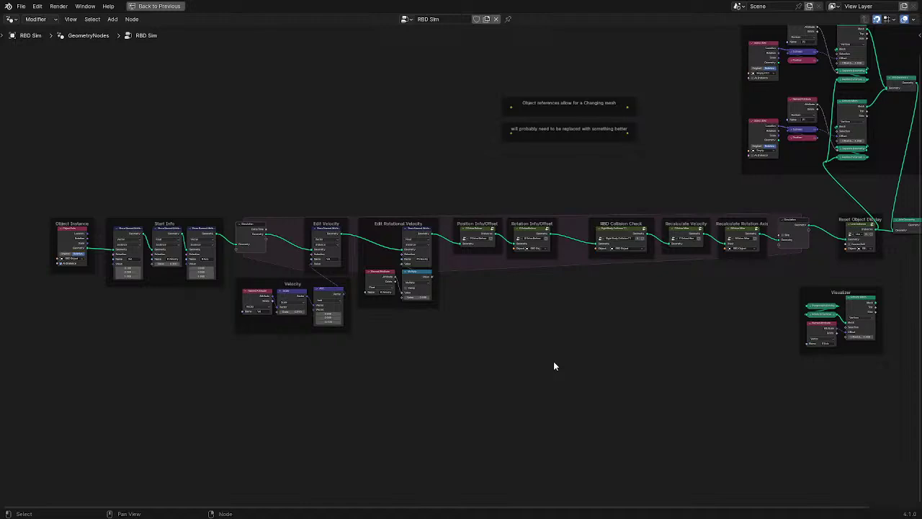
key(ctrl+space)
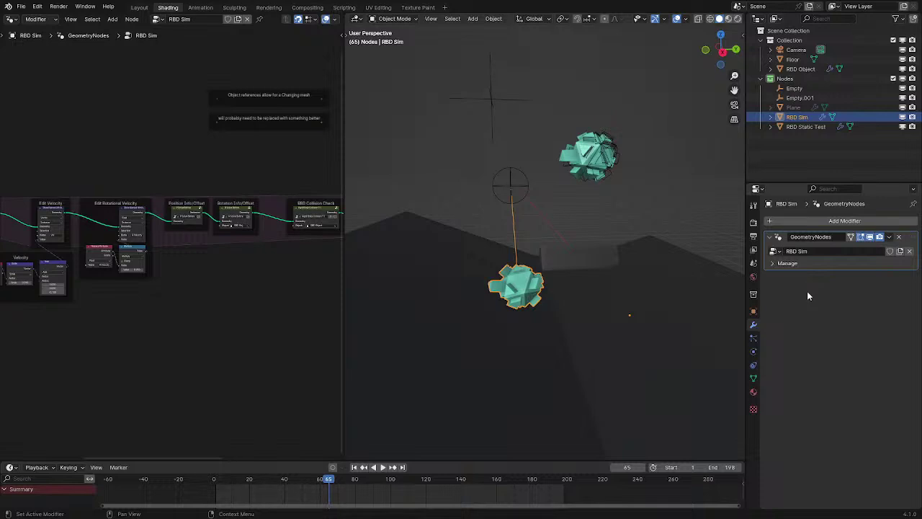
Play the simulation in short bursts and inspect the hanging and spinning spiked objects up close from different angles
middle_drag(221, 278, 148, 295)
key(space)
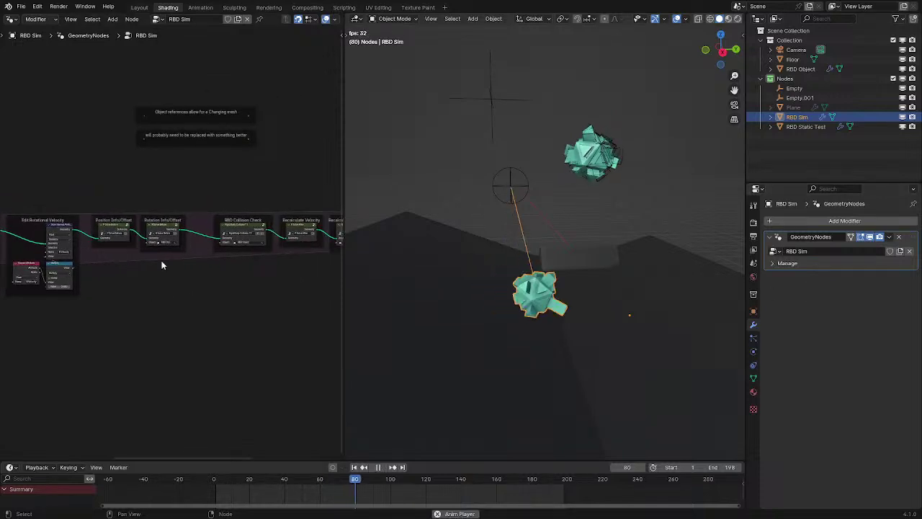
key(space)
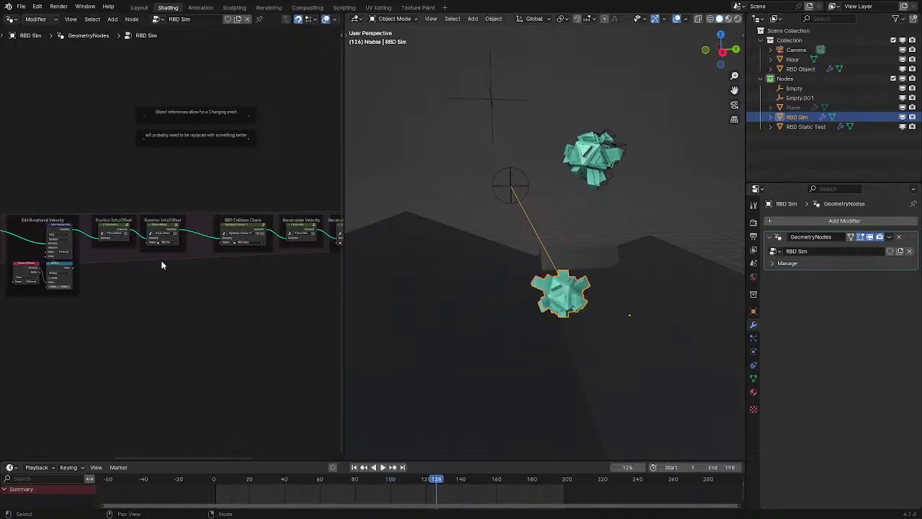
key(ctrl+space)
middle_drag(461, 250, 346, 260)
key(ctrl+space)
key(space)
key(space)
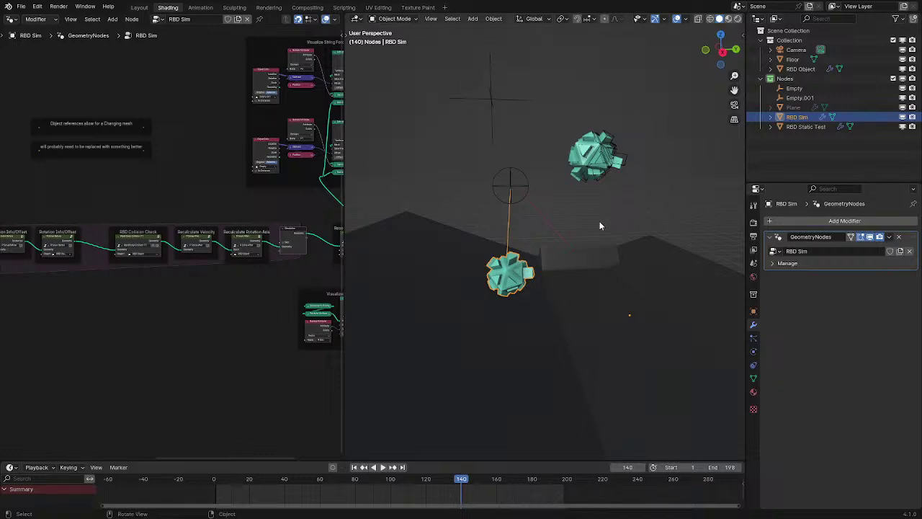
scroll(600, 225, up, 4)
middle_drag(599, 225, 540, 237)
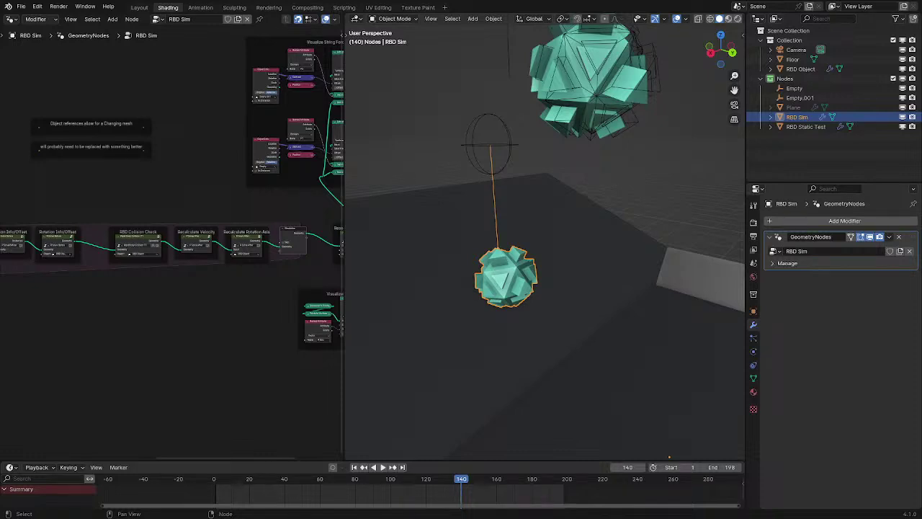
middle_drag(554, 110, 608, 199)
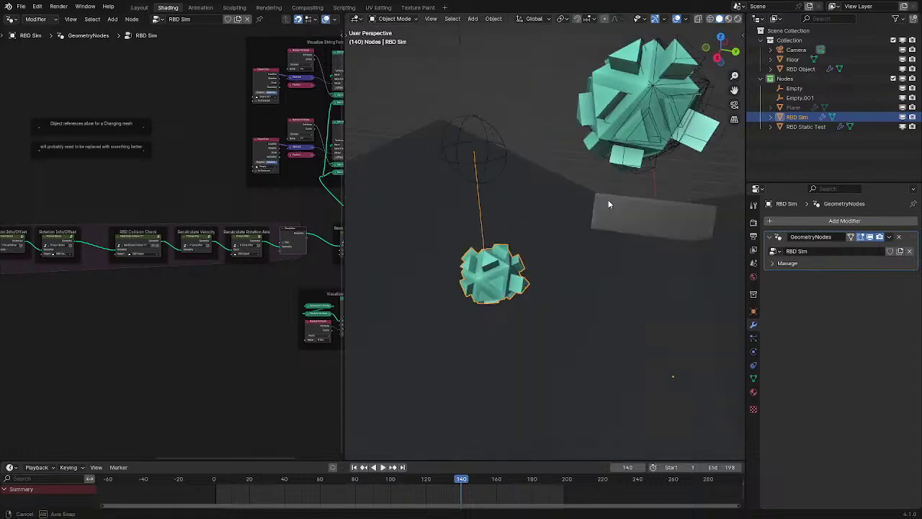
Show the scene's output properties and switch the 3D viewport to Material Preview shading
click(753, 223)
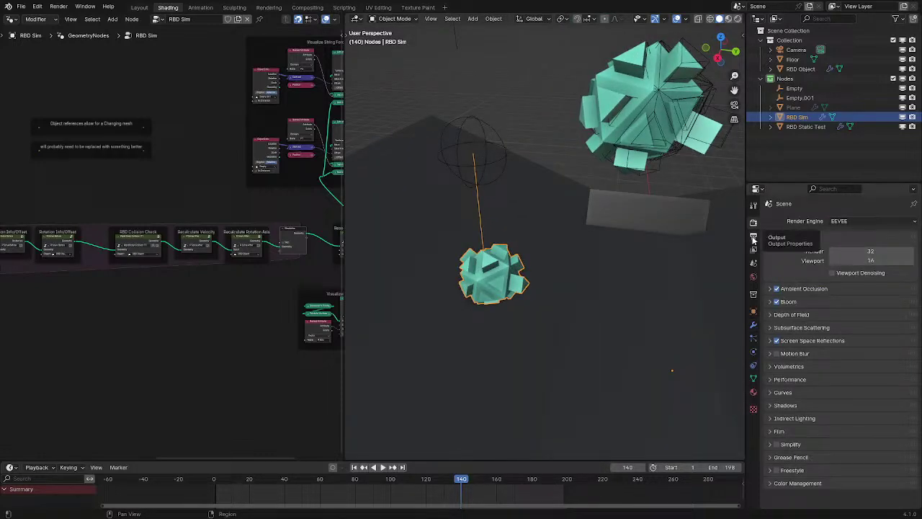
click(754, 237)
key(z)
click(578, 212)
scroll(575, 223, down, 2)
Play and pause the shaded simulation, including in a maximized 3D viewport, to examine the objects' swing and spin
key(space)
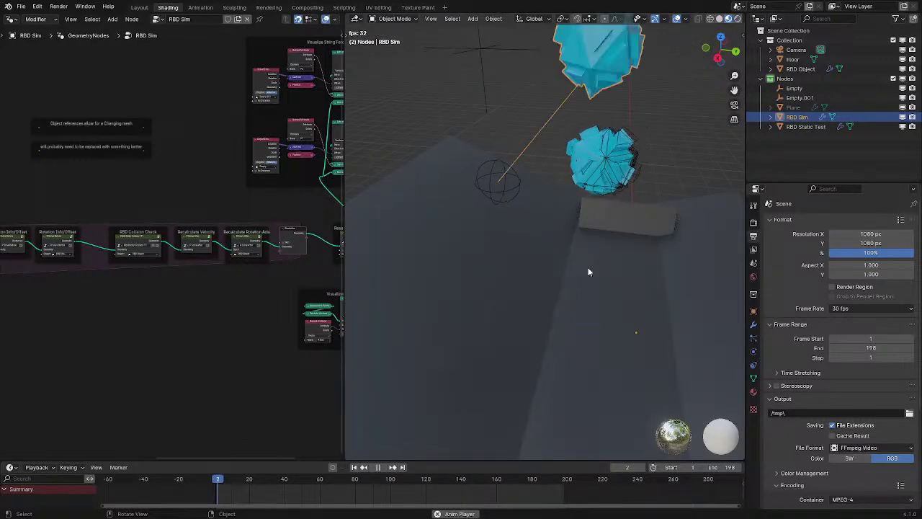
key(space)
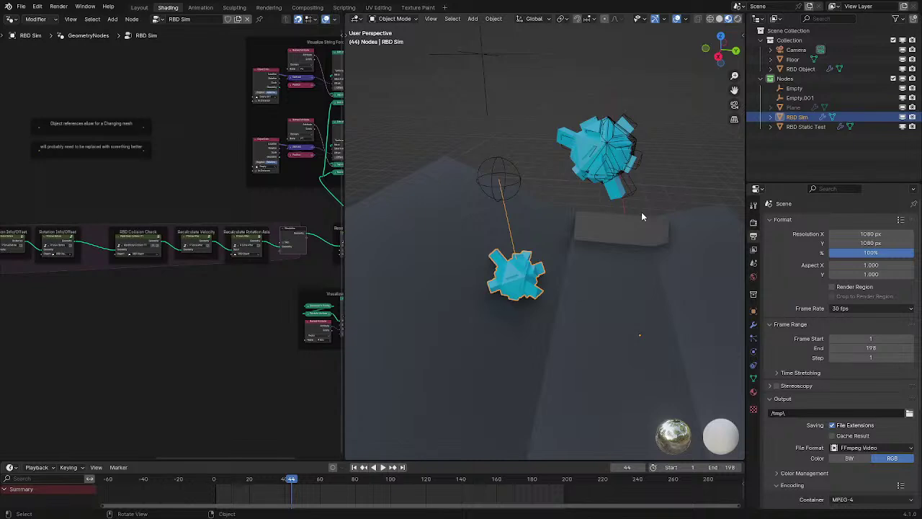
key(space)
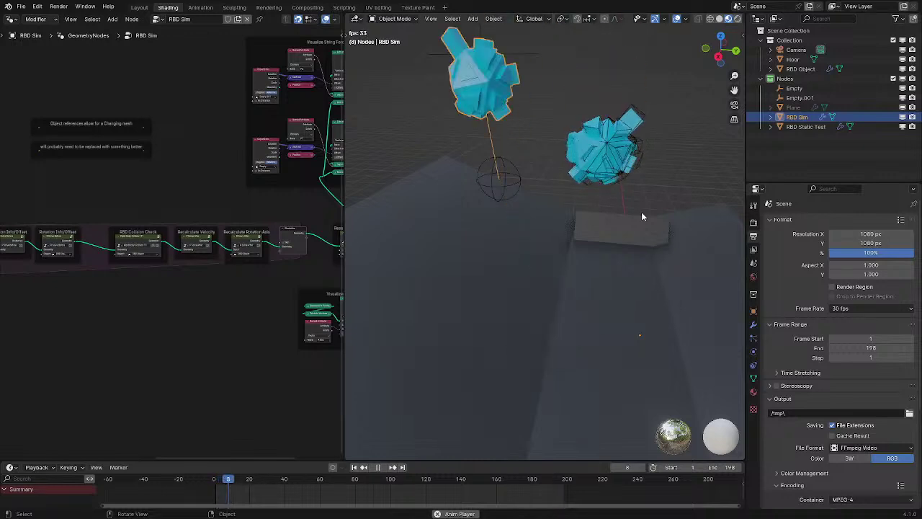
key(space)
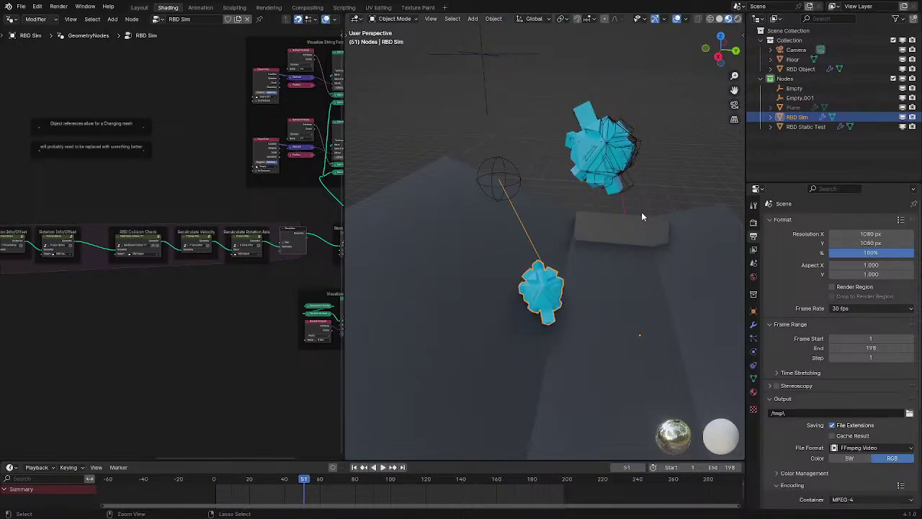
key(ctrl+alt+space)
key(space)
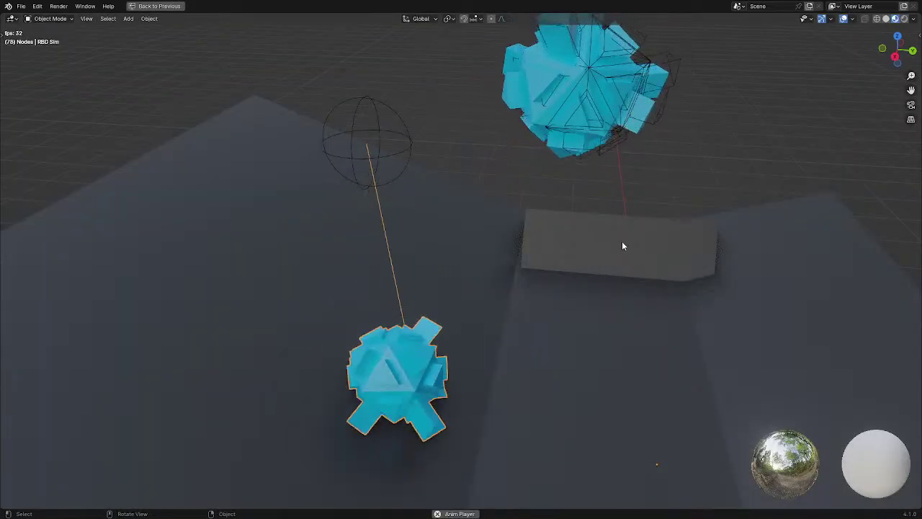
key(space)
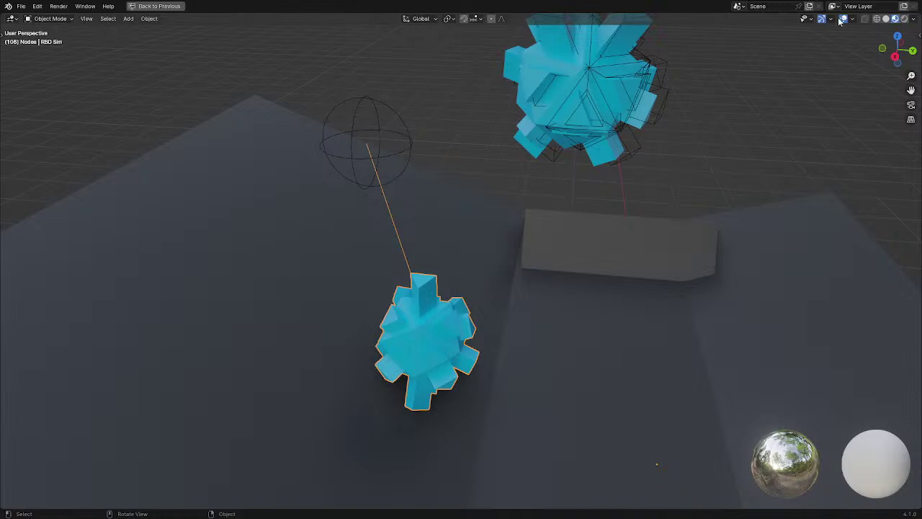
Hide the viewport overlays and watch the simulation from a wider view and through the scene camera
click(843, 19)
key(space)
scroll(423, 297, down, 3)
middle_drag(424, 296, 436, 277)
key(space)
key(KP_0)
key(space)
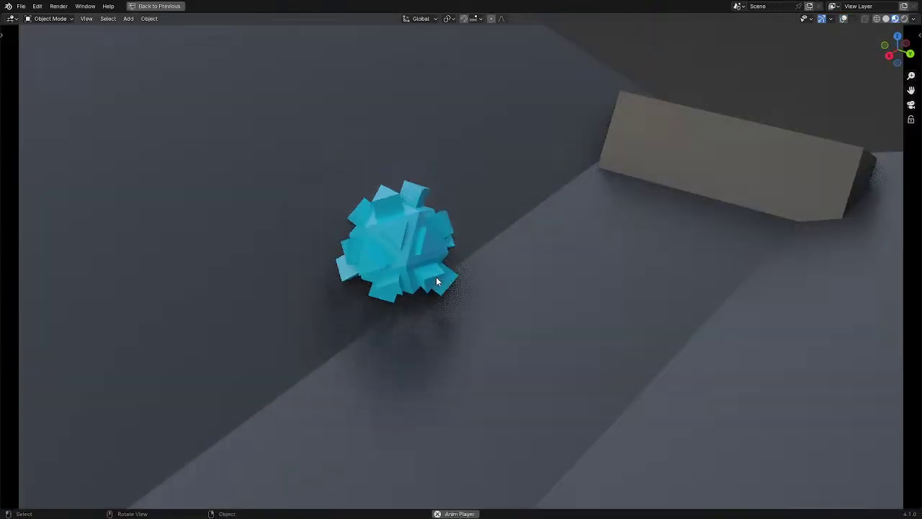
key(space)
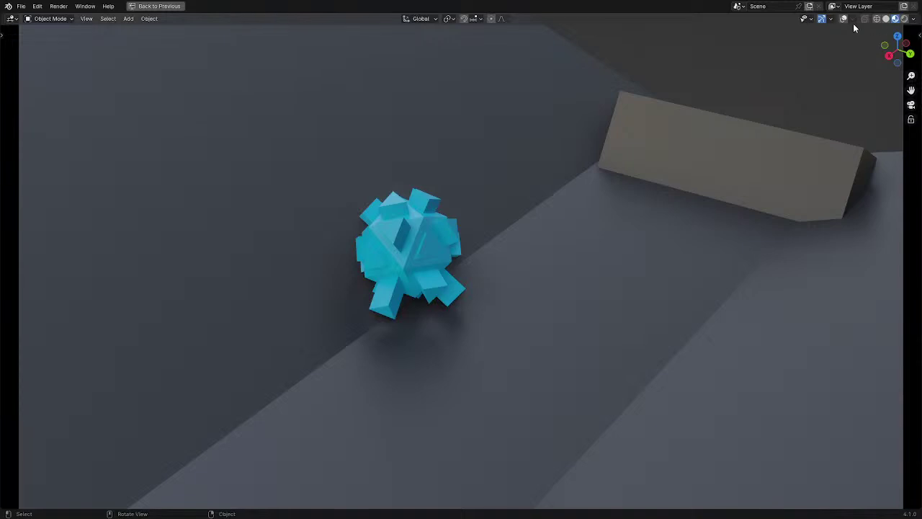
Restore the viewport overlays and the full workspace, and replay the simulation from a lower viewing angle
click(843, 20)
key(ctrl+space)
key(space)
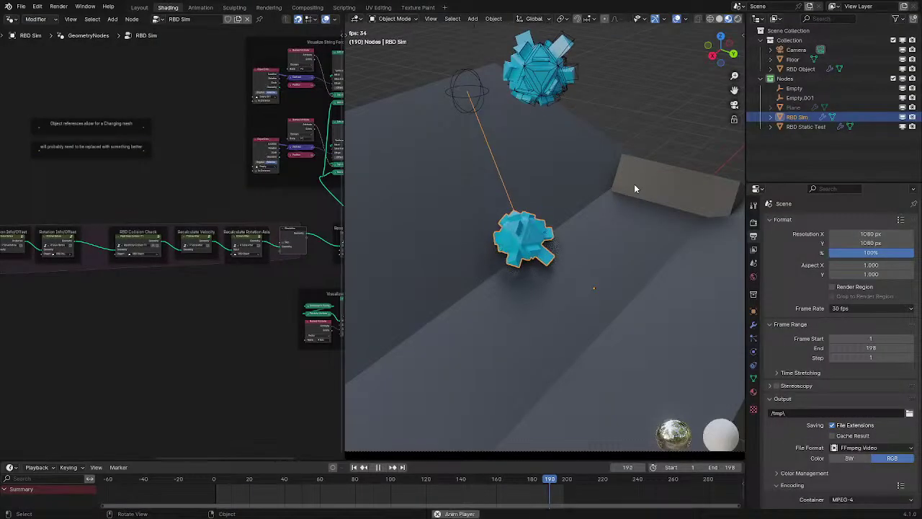
key(space)
middle_drag(634, 189, 554, 224)
key(space)
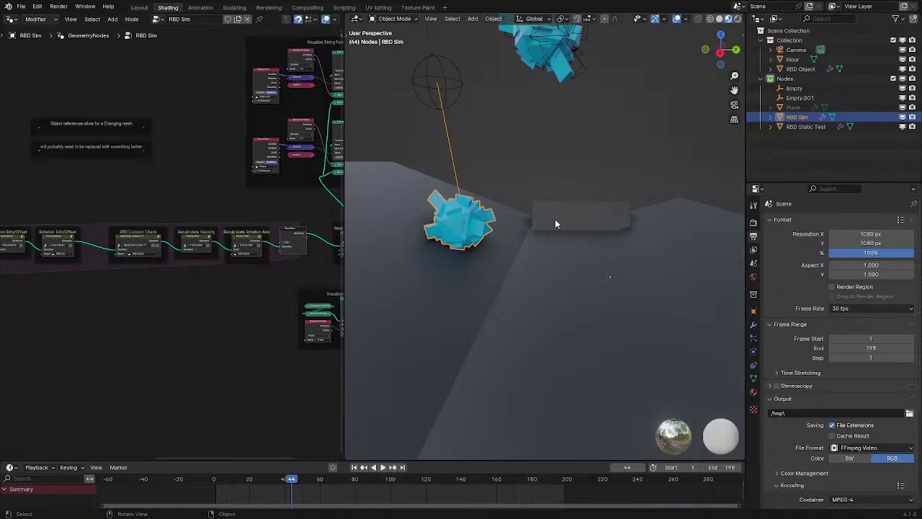
Deselect the hanging object and replay the simulation while viewing its collisions with the floor from several angles
key(space)
click(597, 159)
middle_drag(597, 165, 462, 284)
key(space)
key(space)
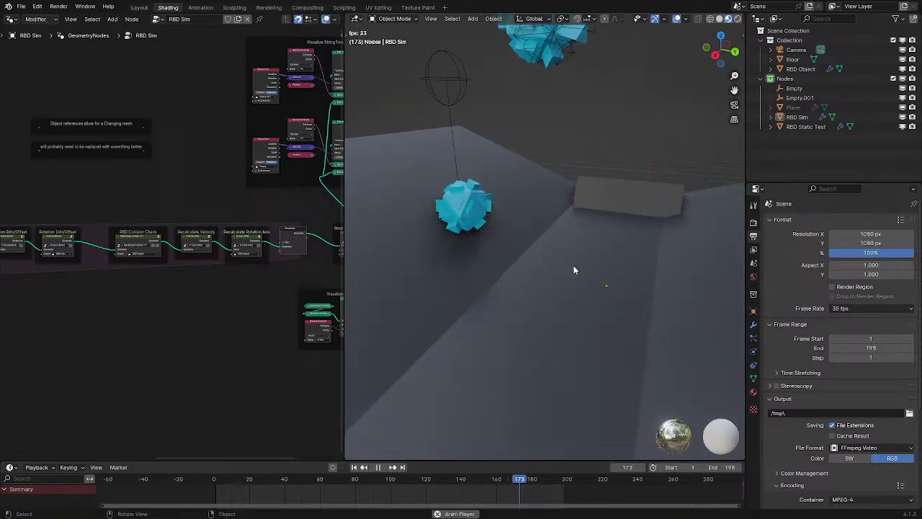
key(space)
middle_drag(591, 224, 599, 236)
key(space)
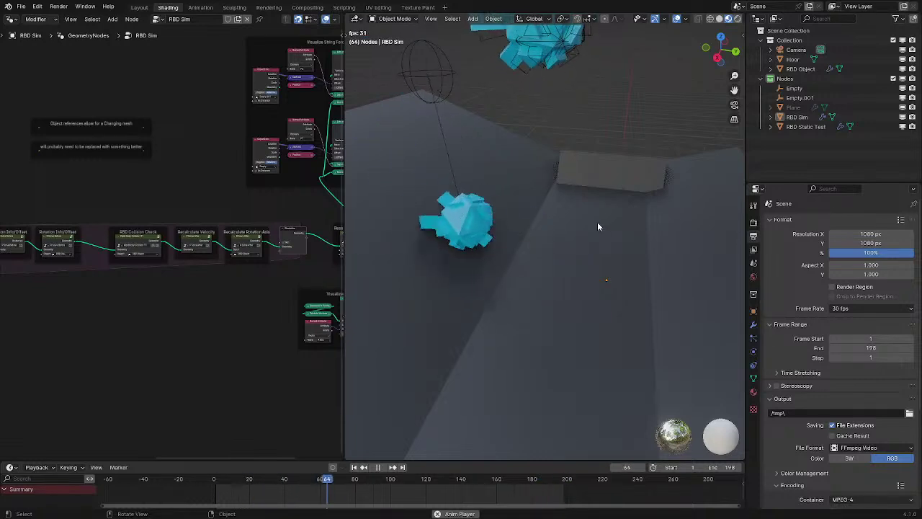
middle_drag(555, 192, 585, 188)
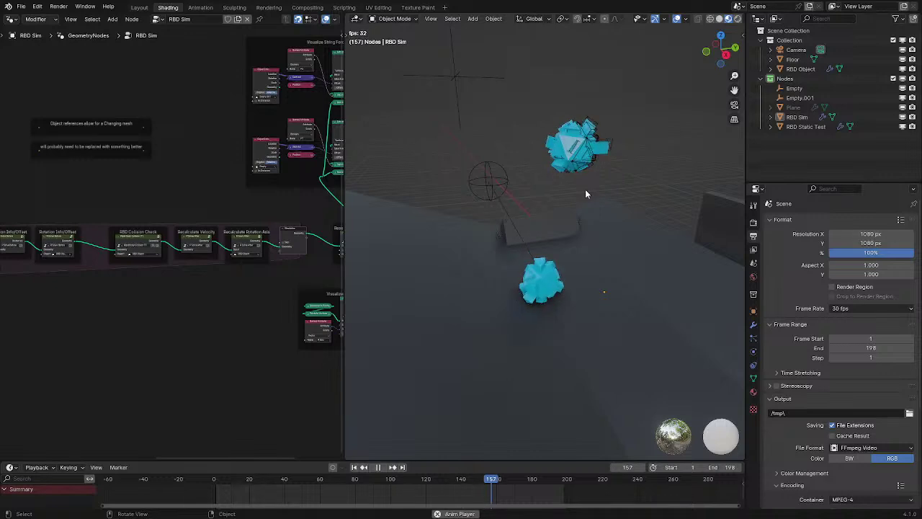
middle_drag(565, 196, 561, 231)
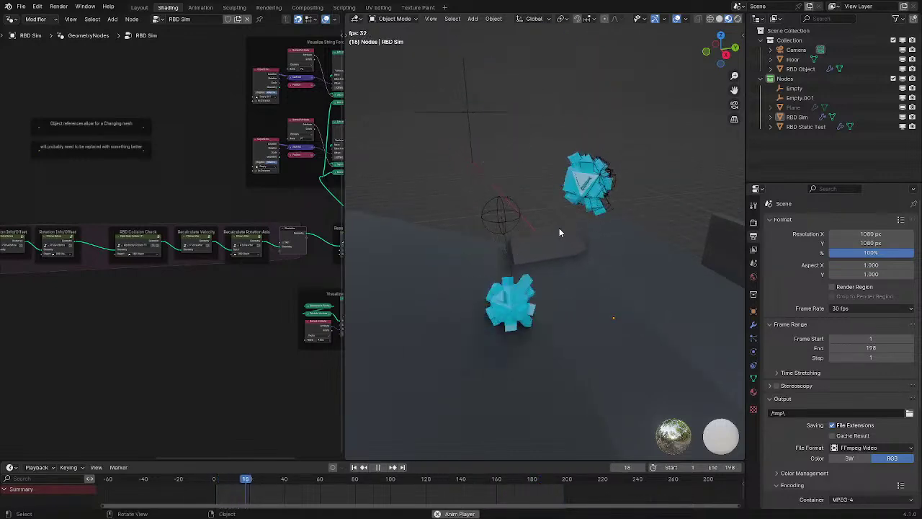
Select the hanging RBD Sim object in the viewport and review its swing from a slightly different angle
click(525, 309)
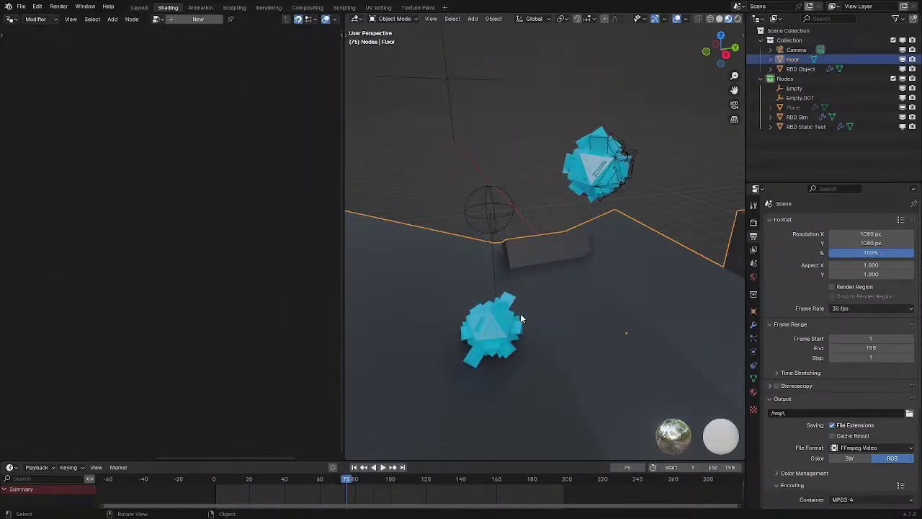
click(520, 313)
middle_drag(574, 218, 550, 215)
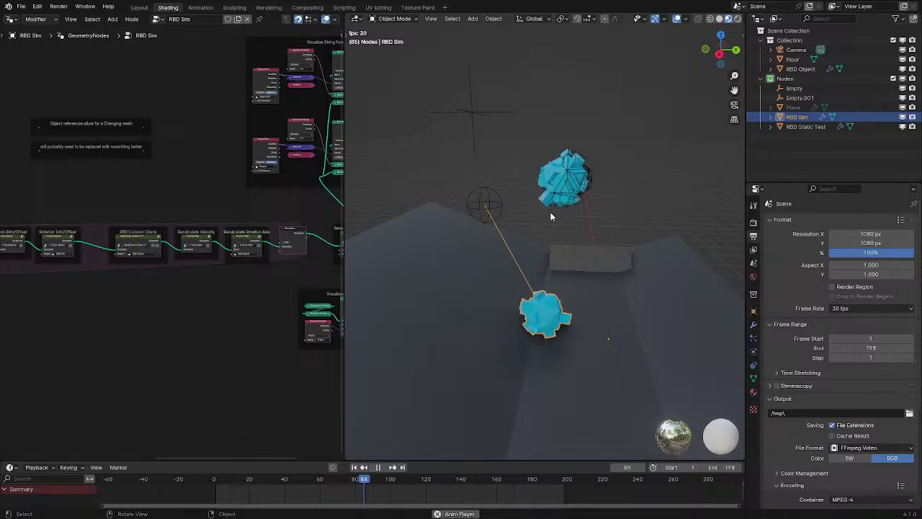
key(b)
key(Escape)
Play the Test Walker scene's simulation in a maximized viewport and examine how the walker's parts break apart on the Collider
key(space)
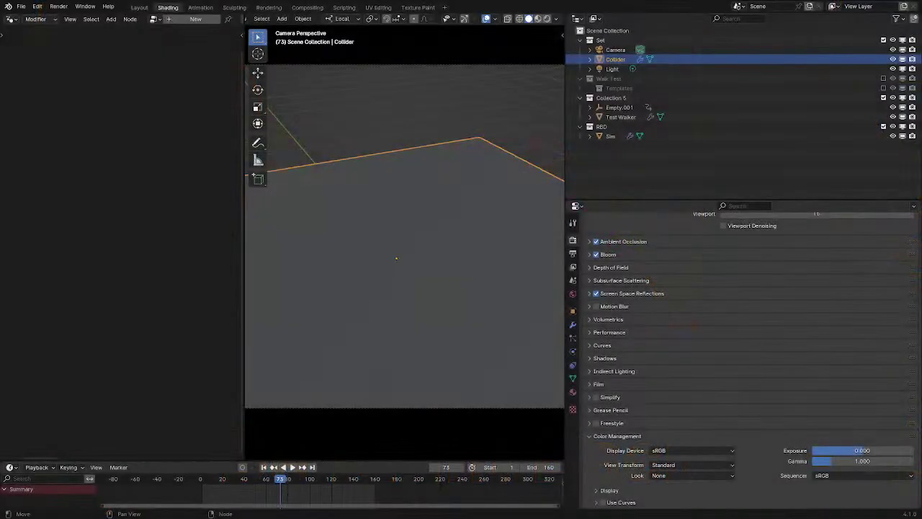
key(ctrl+space)
key(Escape)
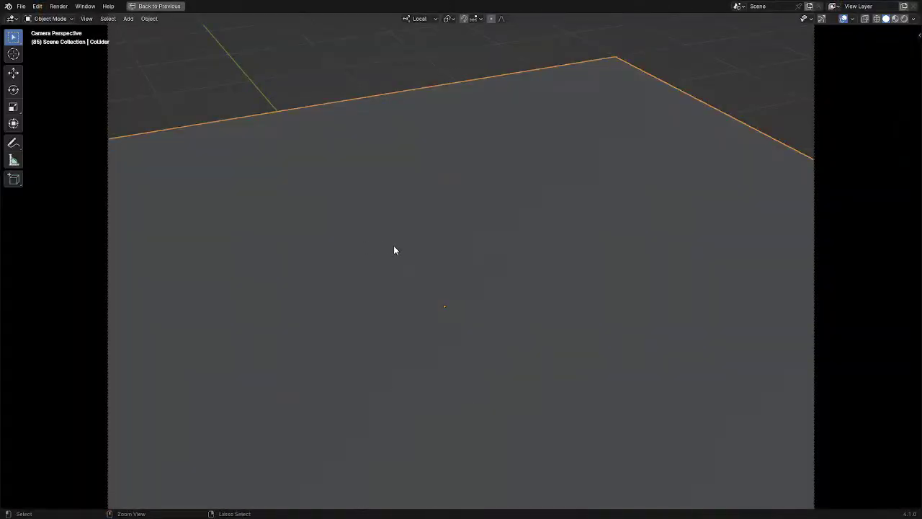
key(ctrl+space)
middle_drag(413, 296, 414, 271)
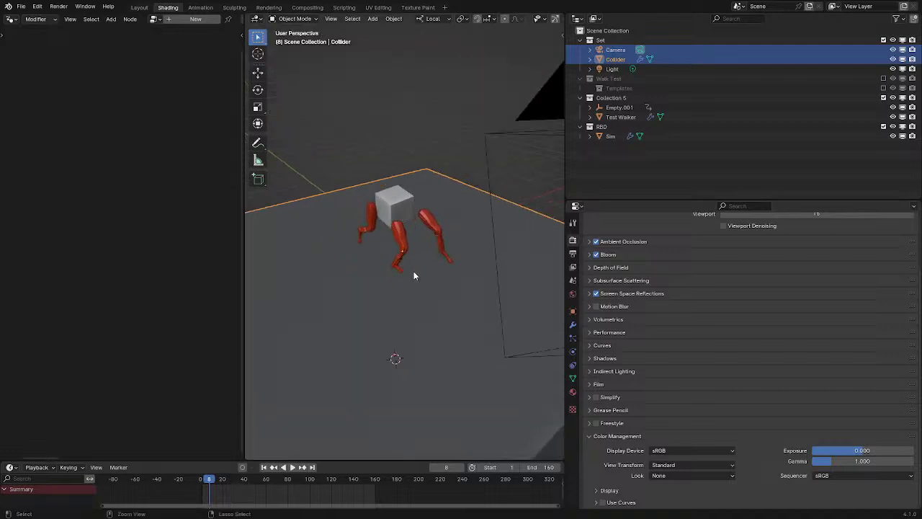
key(ctrl+space)
middle_drag(458, 248, 595, 254)
key(space)
key(space)
middle_drag(443, 296, 420, 312)
Restore the full workspace and widen the 3D viewport by narrowing the outliner and properties editors
click(420, 312)
key(ctrl+space)
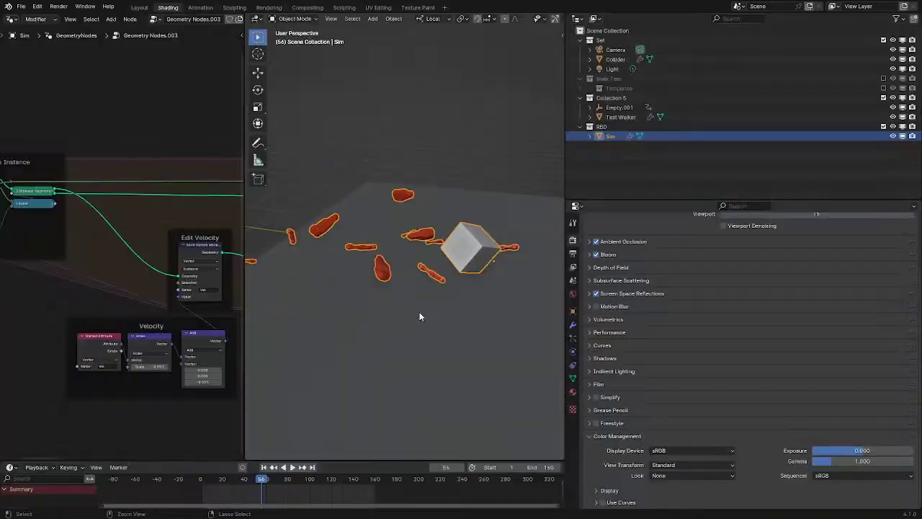
click(564, 191)
drag(566, 184, 740, 185)
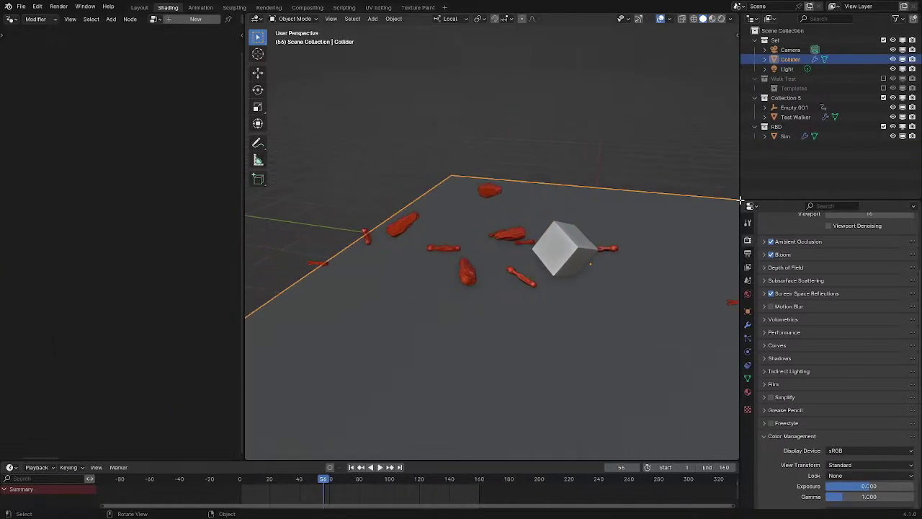
Select the Sim object and examine its Geometry Nodes.003 tree in a maximized node editor, following the For Each Instance loop
scroll(465, 291, up, 5)
click(455, 297)
key(ctrl+space)
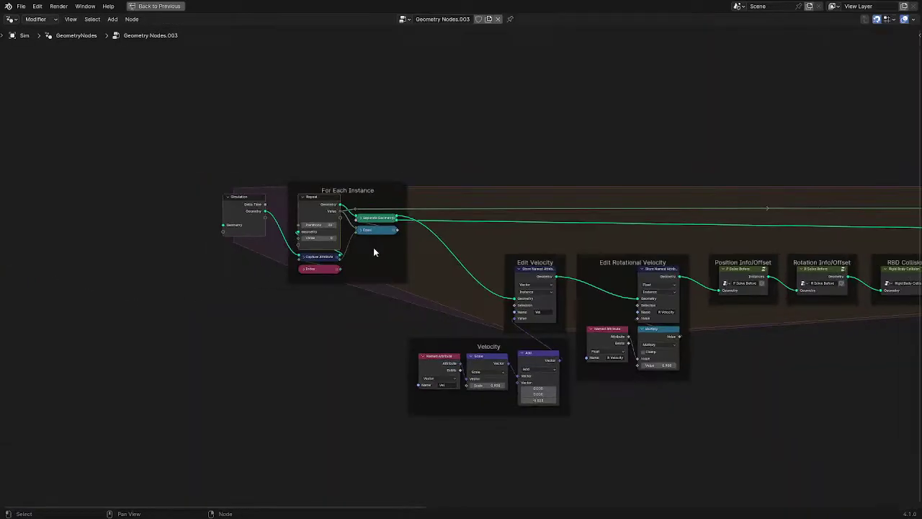
middle_drag(395, 245, 189, 243)
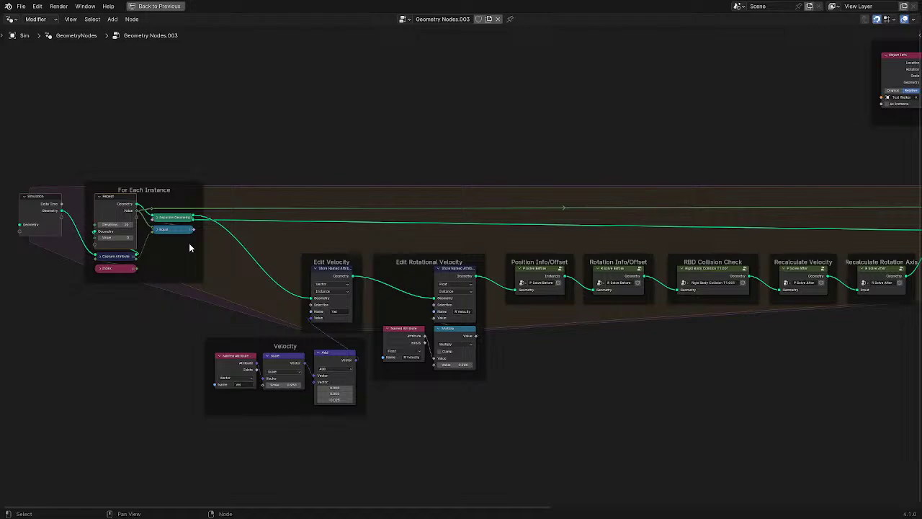
middle_drag(476, 242, 366, 235)
Look inside the P Solve Before group in the Position Info/Offset frame and return to the main tree
click(436, 277)
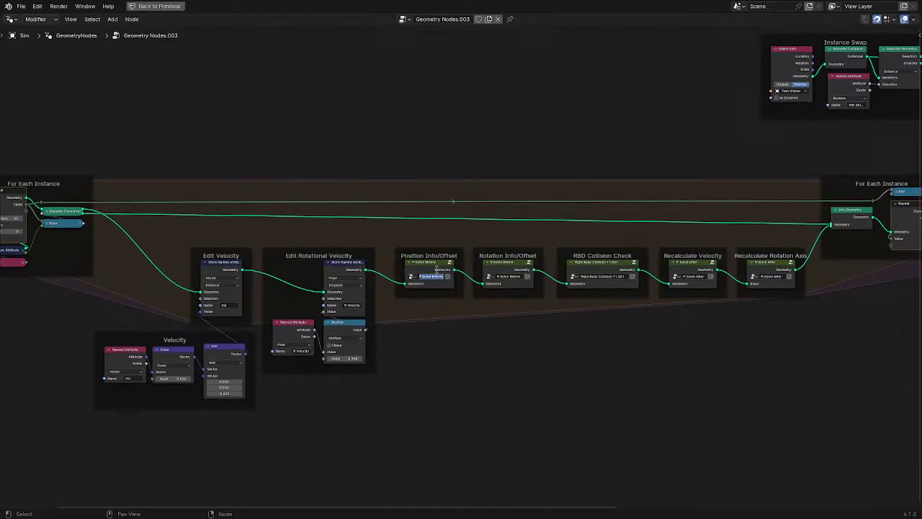
key(Tab)
key(Tab)
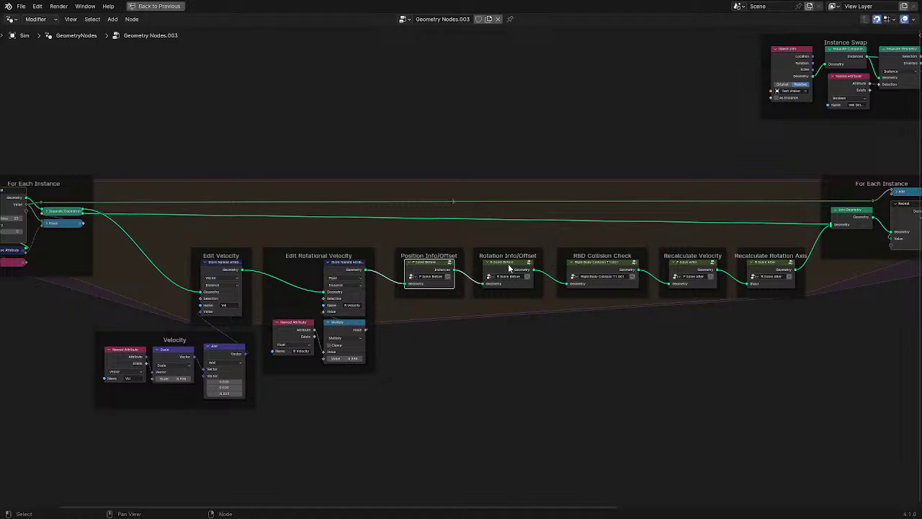
Open the R Solve Before group in the Rotation Info/Offset frame to view its nodes
click(508, 264)
key(Tab)
scroll(309, 278, up, 5)
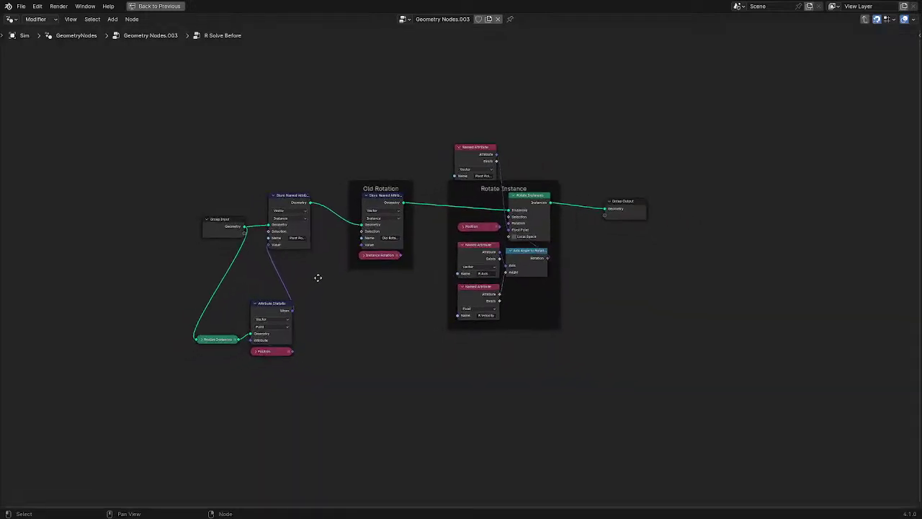
Return to the main Geometry Nodes.003 tree and examine the chain from For Each Instance through RBD Collision Check to Recalculate Velocity
key(Tab)
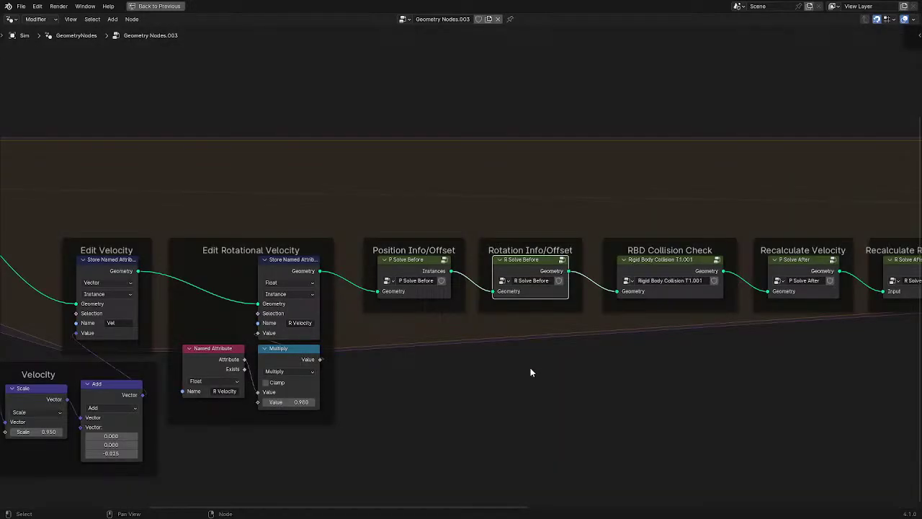
middle_drag(529, 373, 254, 365)
key(ctrl+space)
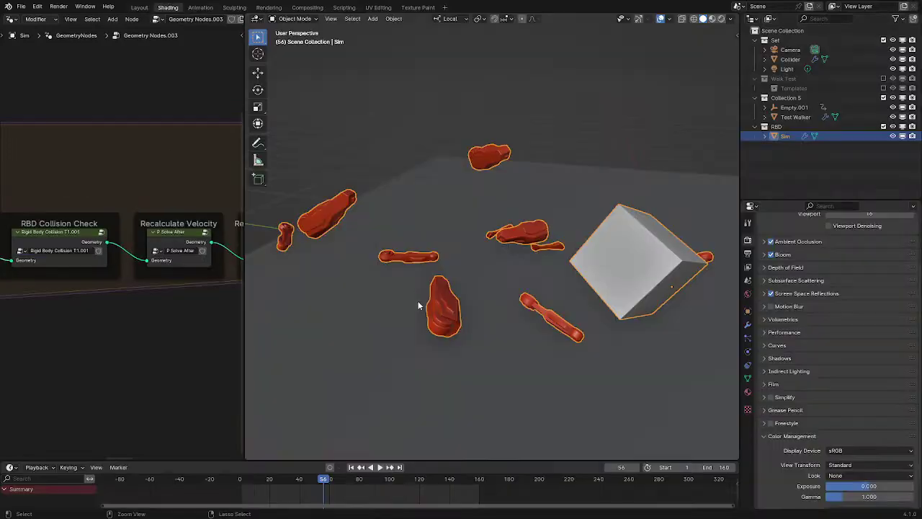
key(ctrl+space)
middle_drag(201, 279, 648, 272)
middle_drag(125, 213, 474, 252)
scroll(473, 252, up, 3)
scroll(474, 253, up, 3)
scroll(590, 266, down, 2)
scroll(625, 233, down, 5)
middle_drag(619, 233, 284, 233)
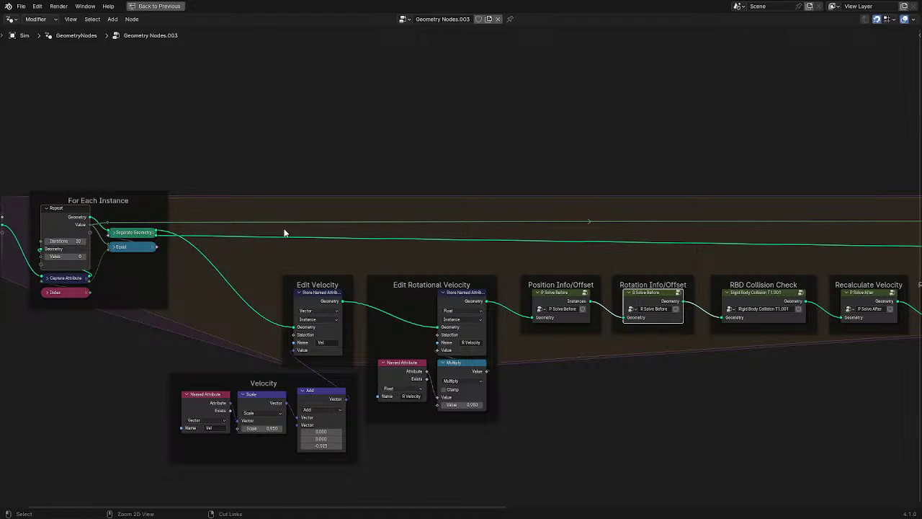
Restore the full workspace, play the simulation to frame 94 and view the scattered leg parts around the plane
key(ctrl+space)
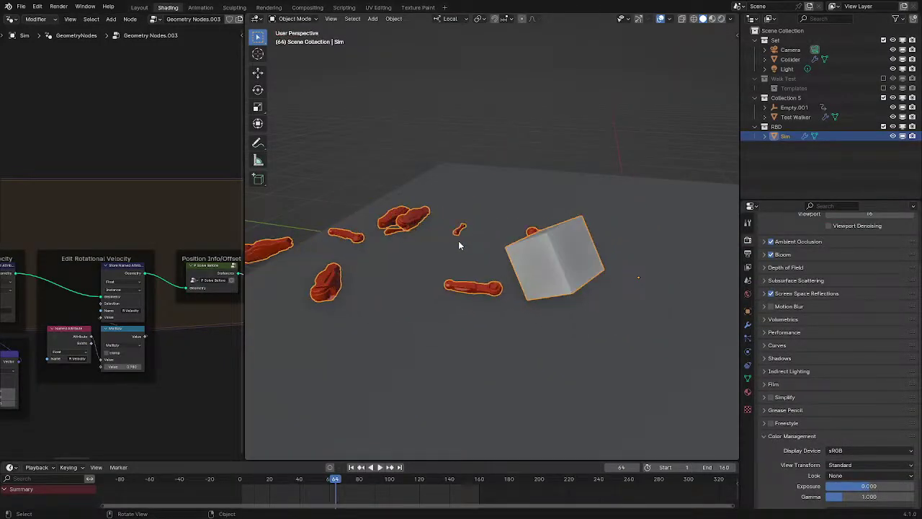
middle_drag(458, 246, 445, 252)
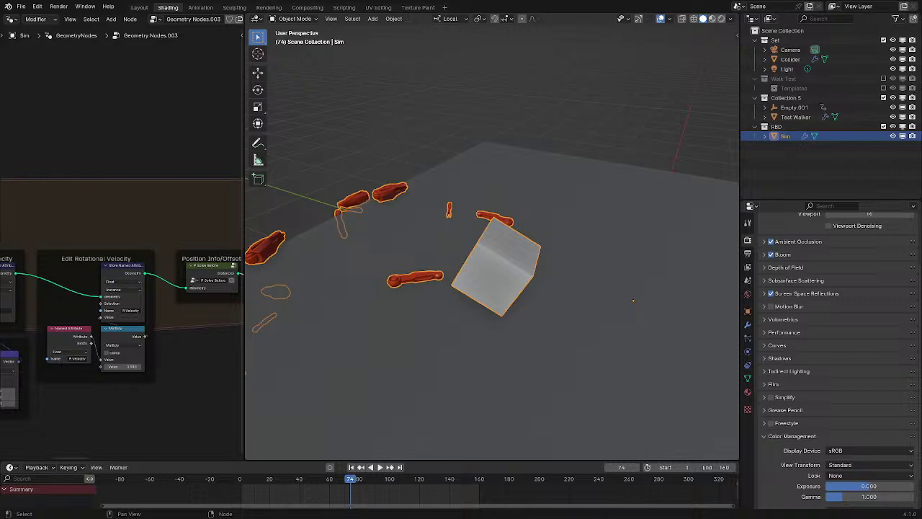
middle_drag(445, 252, 438, 273)
key(space)
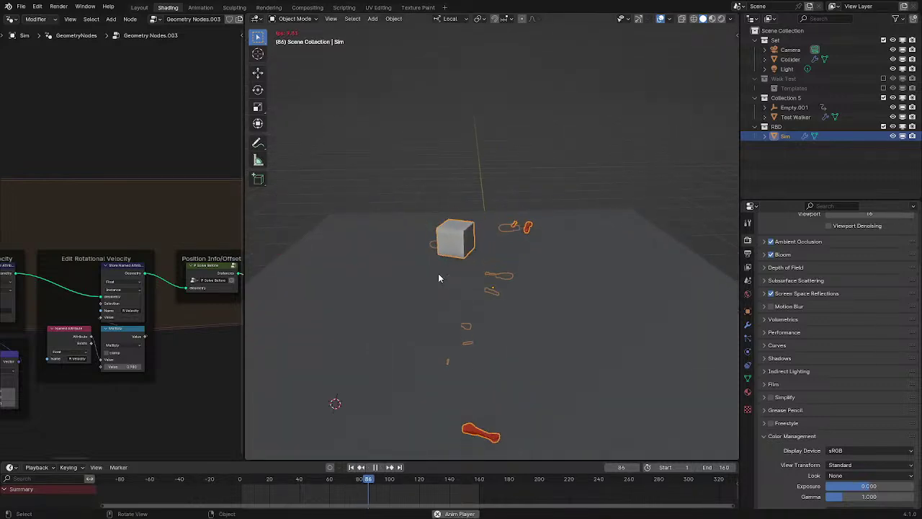
key(space)
middle_drag(438, 273, 564, 320)
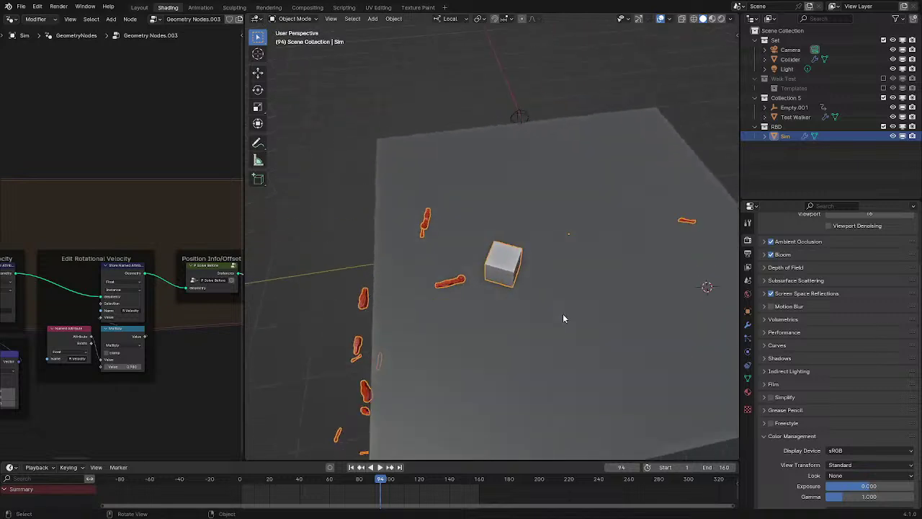
middle_drag(416, 286, 408, 382)
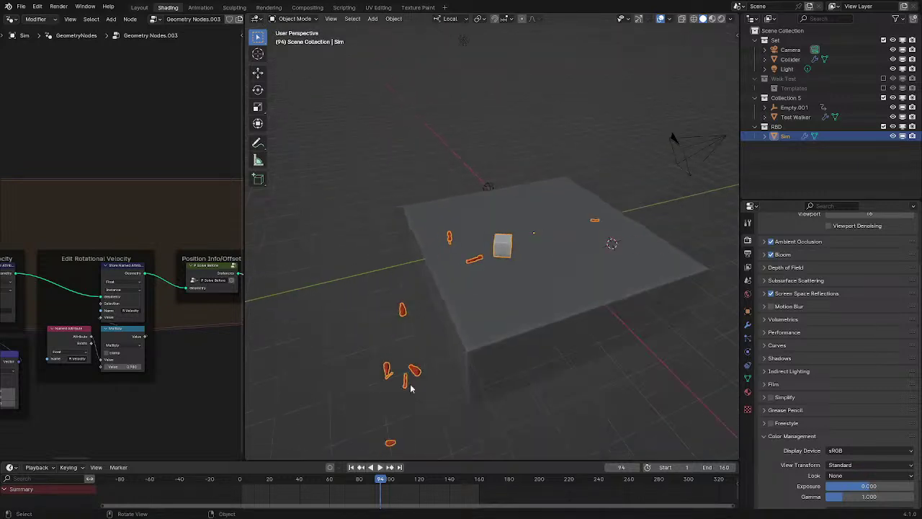
middle_drag(417, 345, 431, 307)
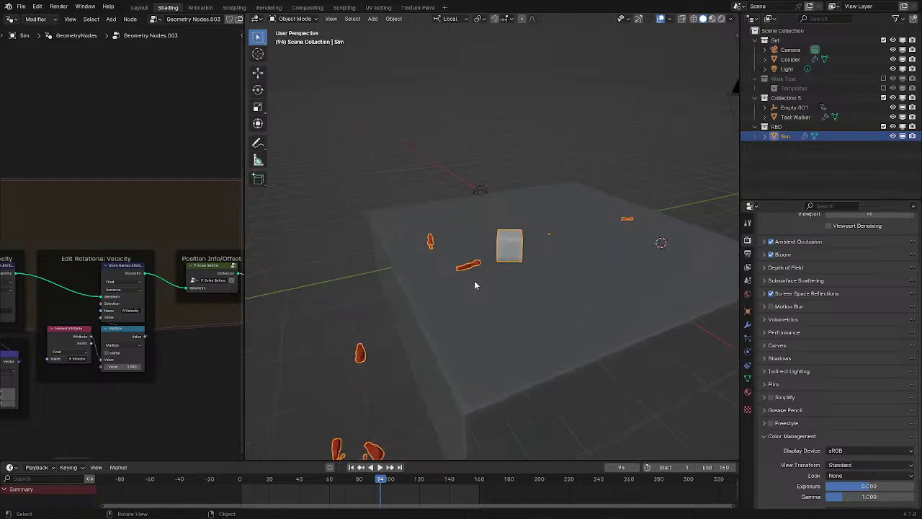
Play the simulation on to frame 108 and inspect the cube and nearby leg parts up close
scroll(477, 291, up, 3)
mouse_move(480, 297)
middle_down()
mouse_move(482, 313)
mouse_move(484, 296)
middle_up()
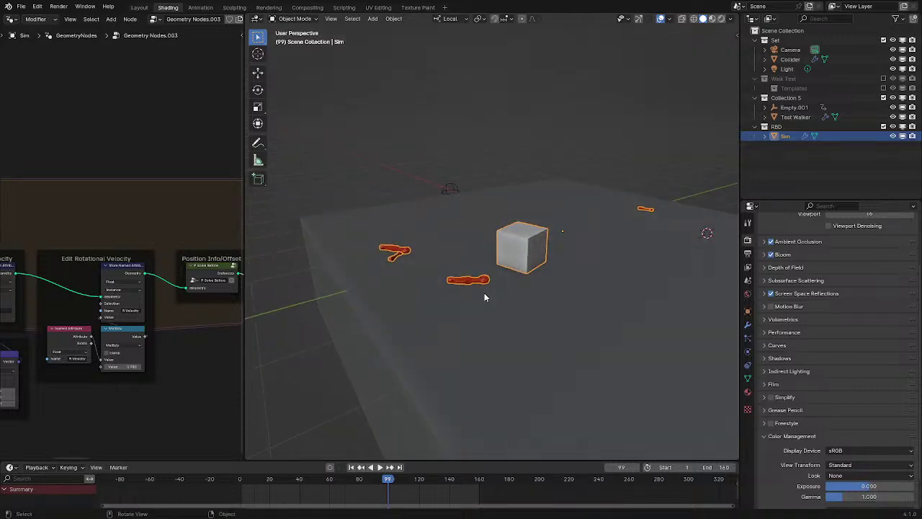
scroll(484, 293, up, 2)
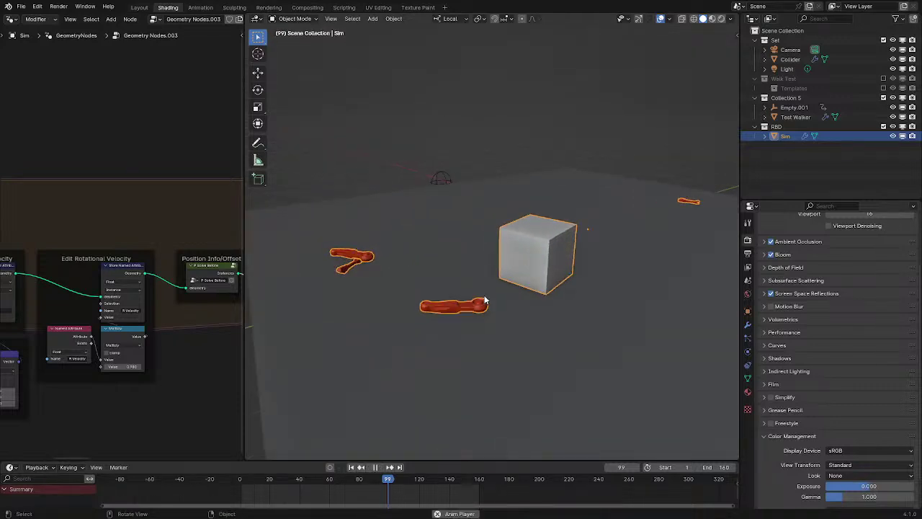
middle_drag(486, 299, 530, 293)
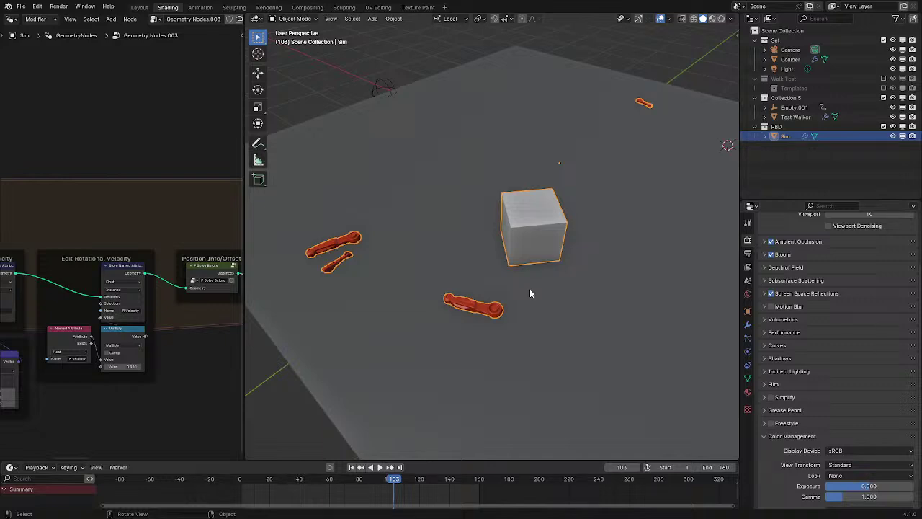
key(space)
key(space)
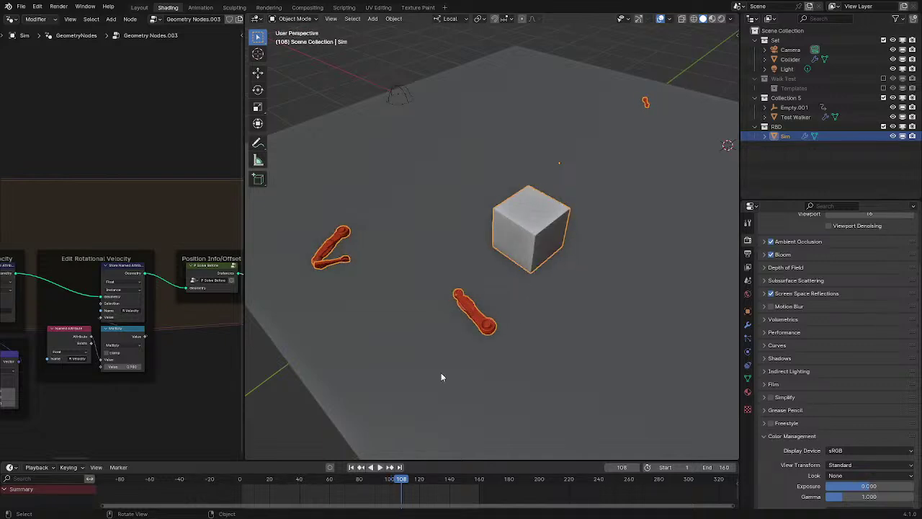
Replay the simulation from the start of the timeline, pause it mid-fall and advance frame by frame to frame 68
click(235, 476)
key(space)
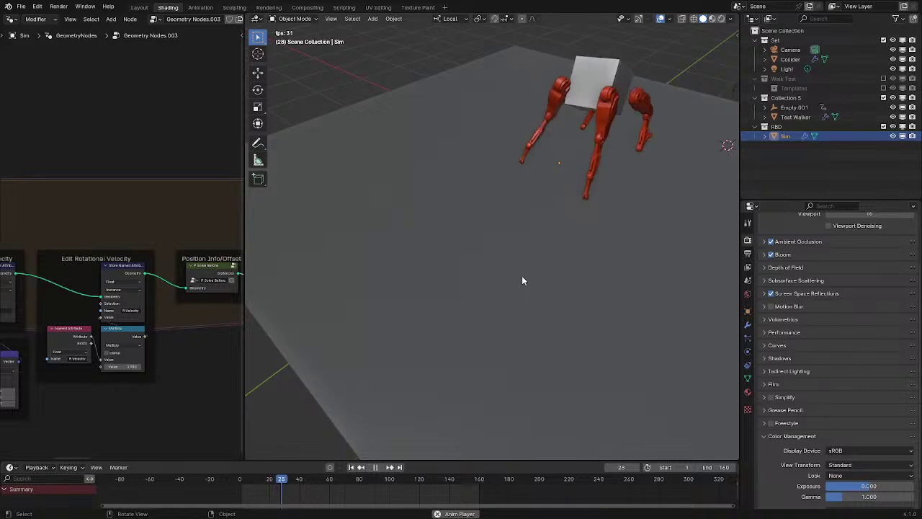
middle_drag(523, 280, 471, 264)
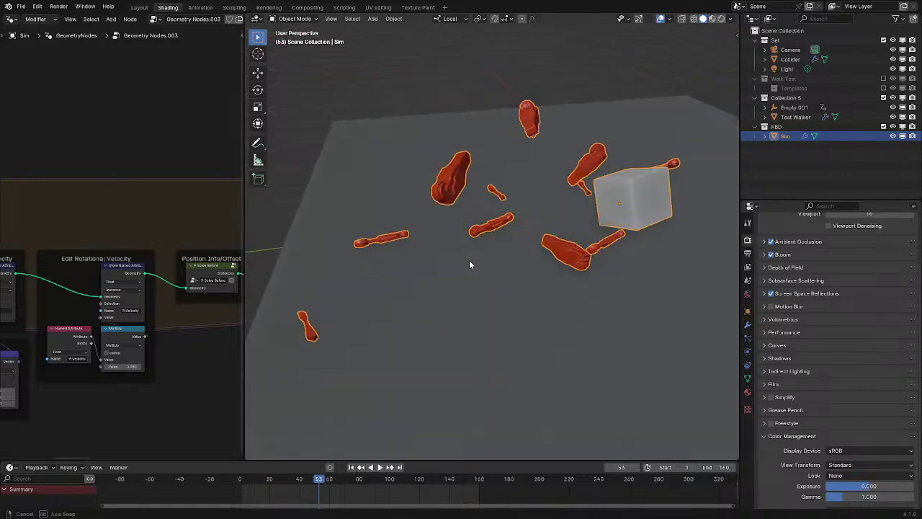
key(space)
key(Right)
key(Right)
key(Right)
key(Right)
key(Right)
key(Right)
key(Right)
key(Right)
key(Right)
key(Right)
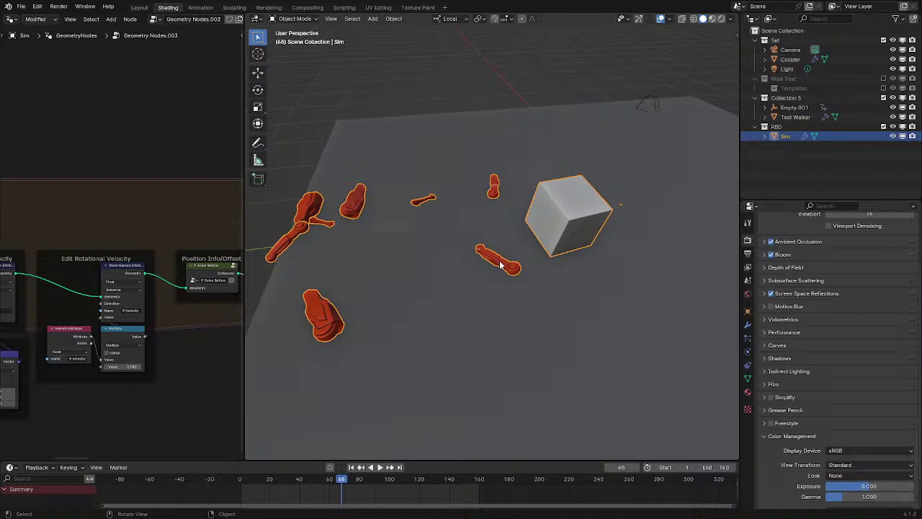
Continue playback to frame 141, advance frame by frame to 146 and view the cube from a higher angle
key(space)
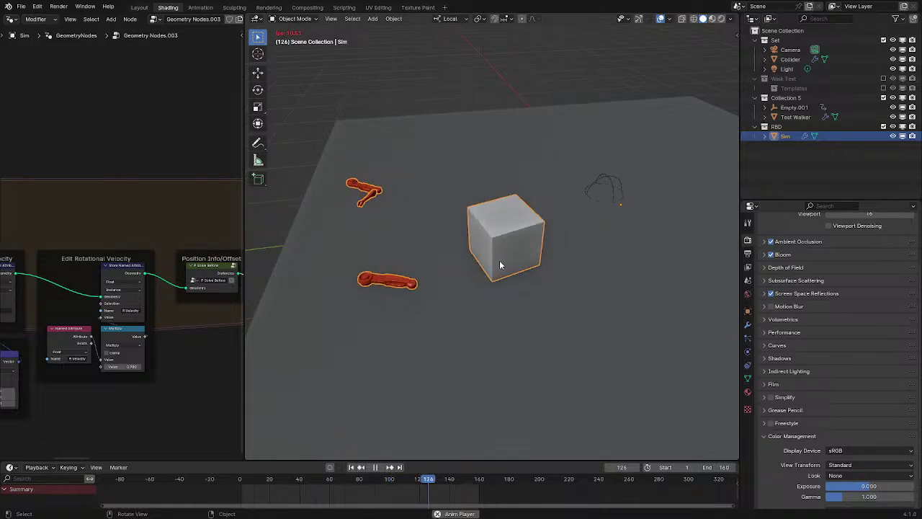
key(space)
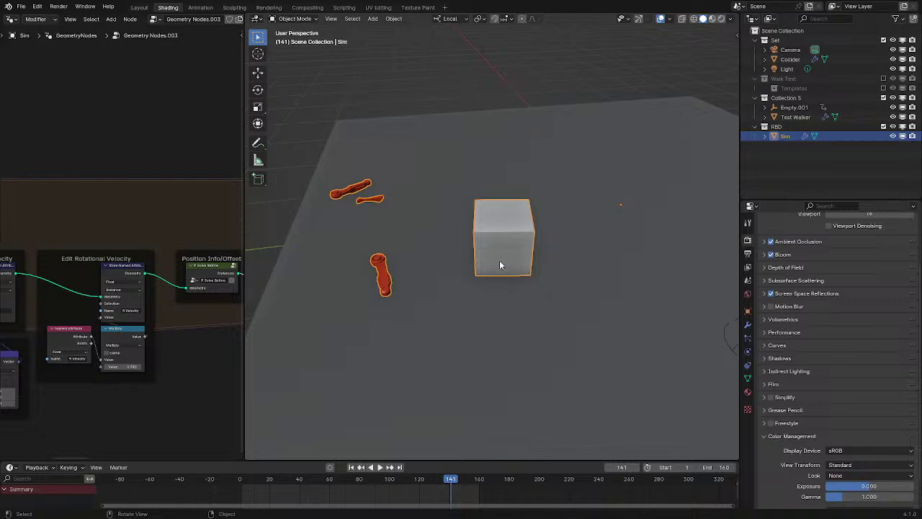
key(Right)
key(Right)
key(Right)
key(Right)
key(Right)
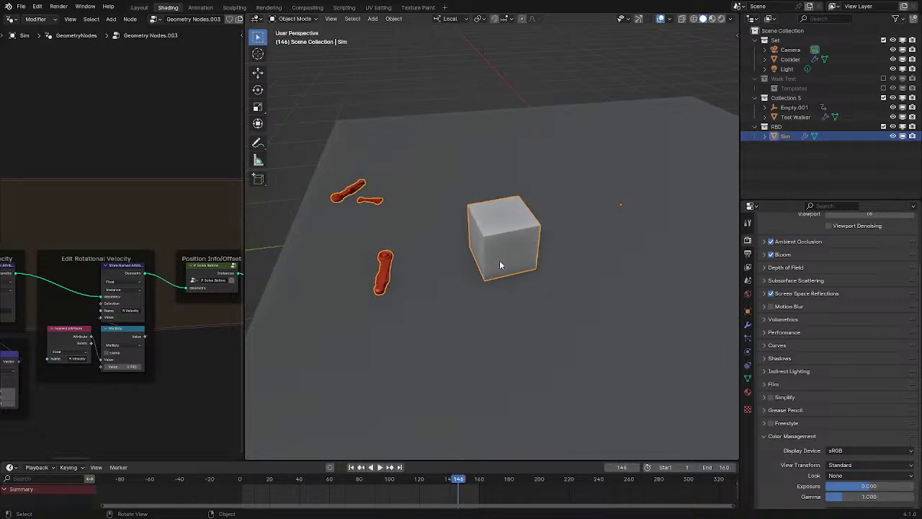
middle_drag(499, 260, 486, 272)
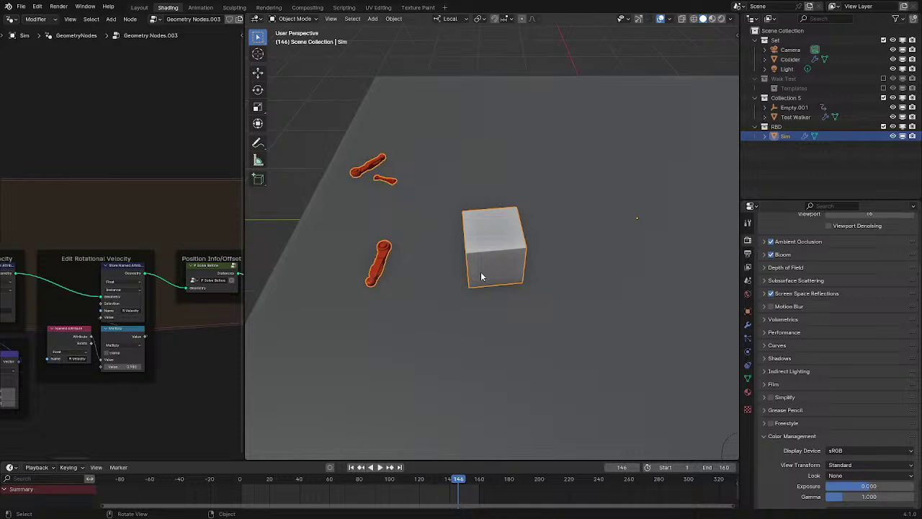
Replay the simulation to frame 135, selecting the Collider plane and reselecting the Sim object along the way
key(space)
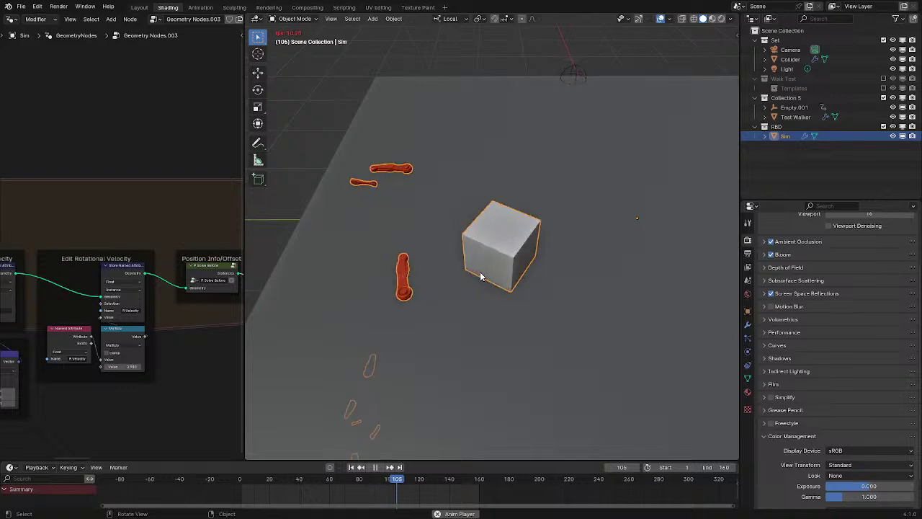
key(space)
middle_drag(483, 279, 525, 247)
key(space)
click(600, 265)
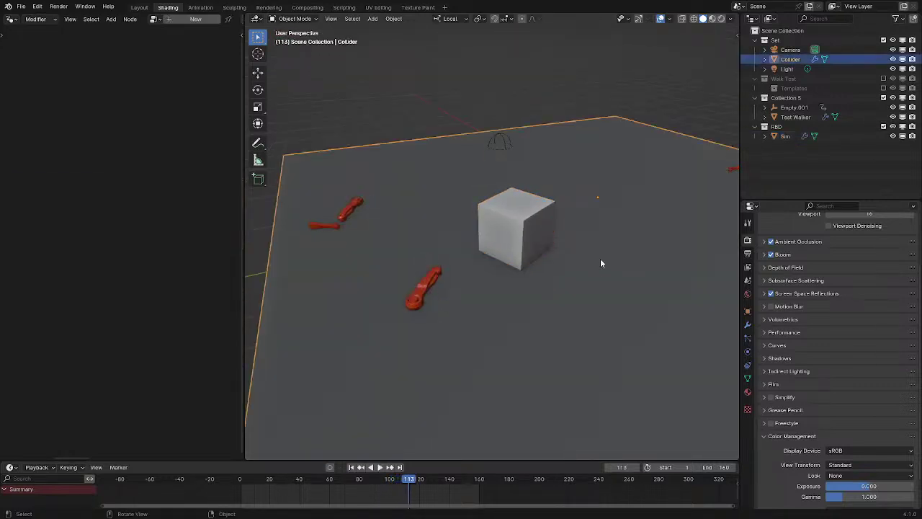
click(501, 230)
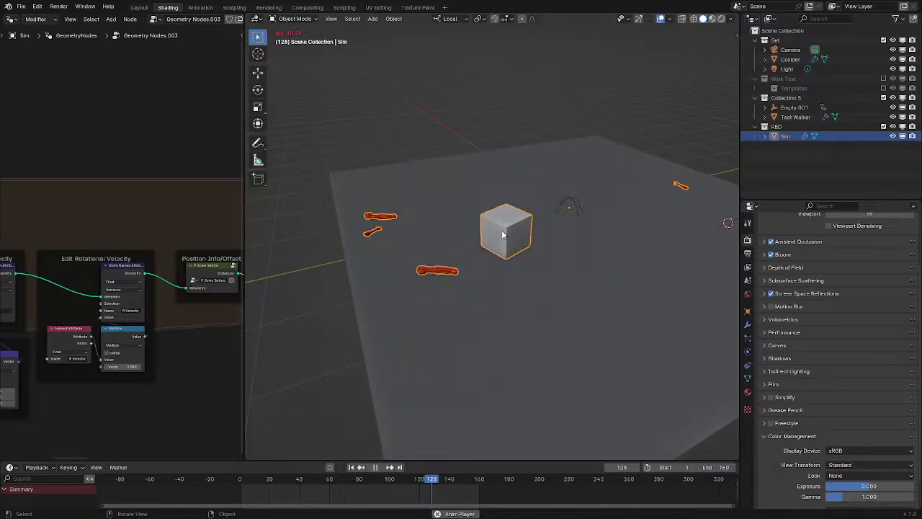
key(space)
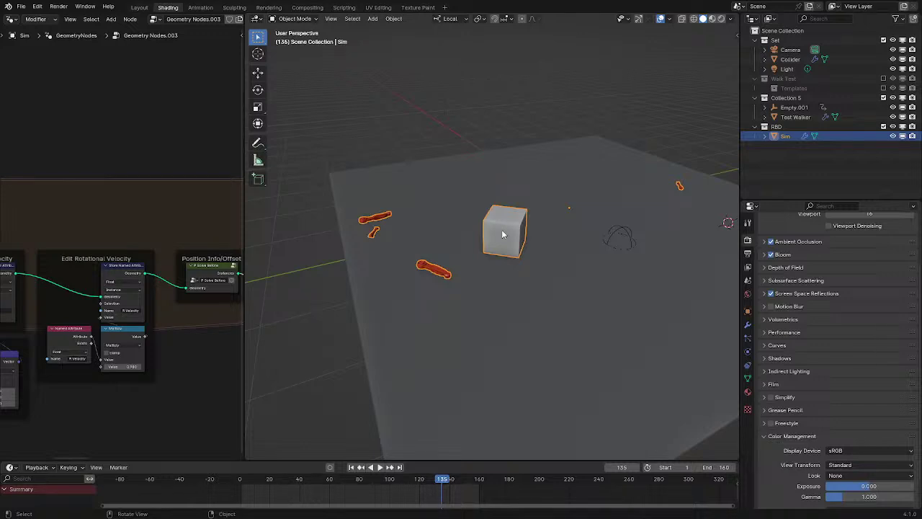
Play the simulation on to frame 154 and inspect the cube up close and the whole plane from further away
scroll(503, 235, up, 2)
middle_drag(513, 244, 479, 247)
key(space)
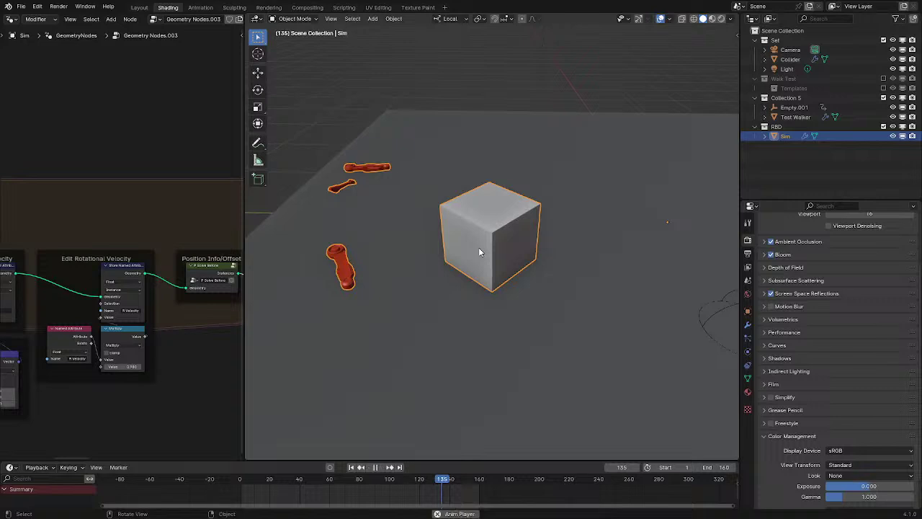
key(space)
middle_drag(480, 248, 416, 252)
scroll(421, 244, down, 5)
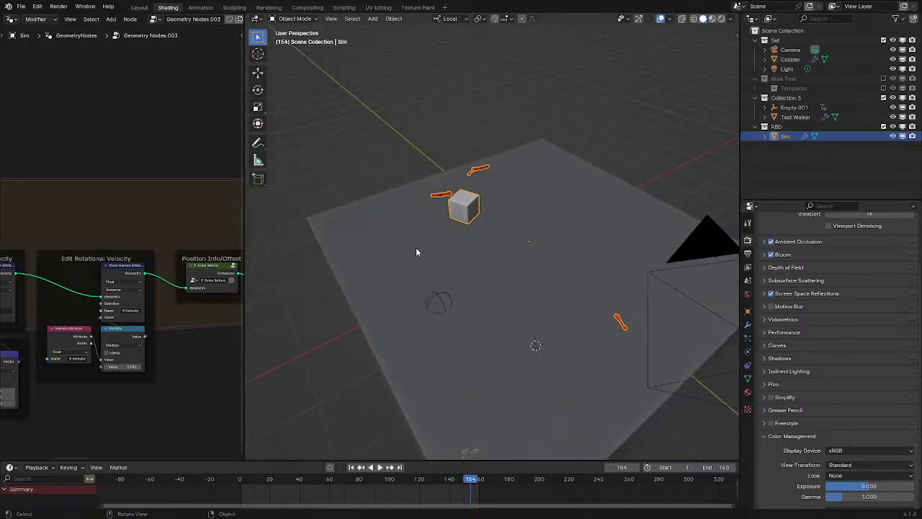
In the maximized node editor, move the Simulation input and first For Each Instance frame along X, closer to the Edit Velocity frame
key(ctrl+space)
scroll(263, 295, down, 5)
middle_drag(263, 295, 276, 269)
drag(98, 172, 244, 283)
key(g)
key(x)
click(292, 268)
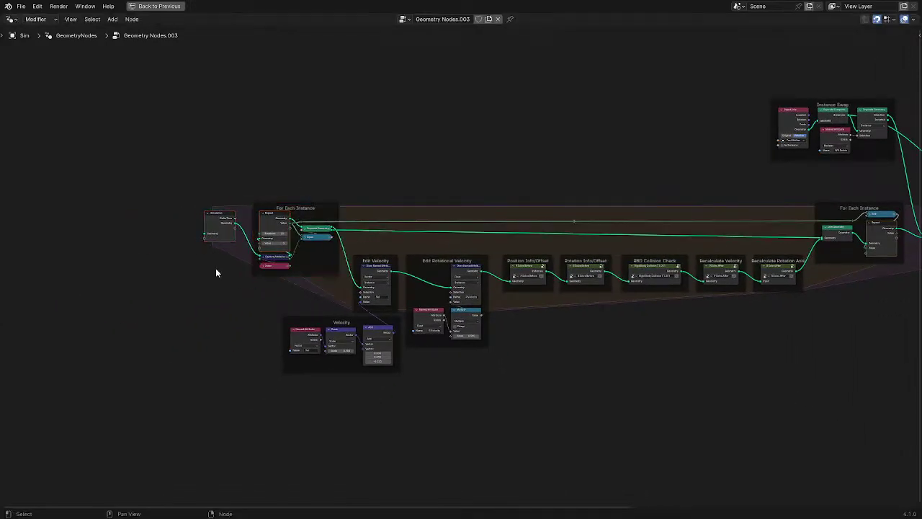
middle_drag(202, 281, 142, 282)
key(ctrl)
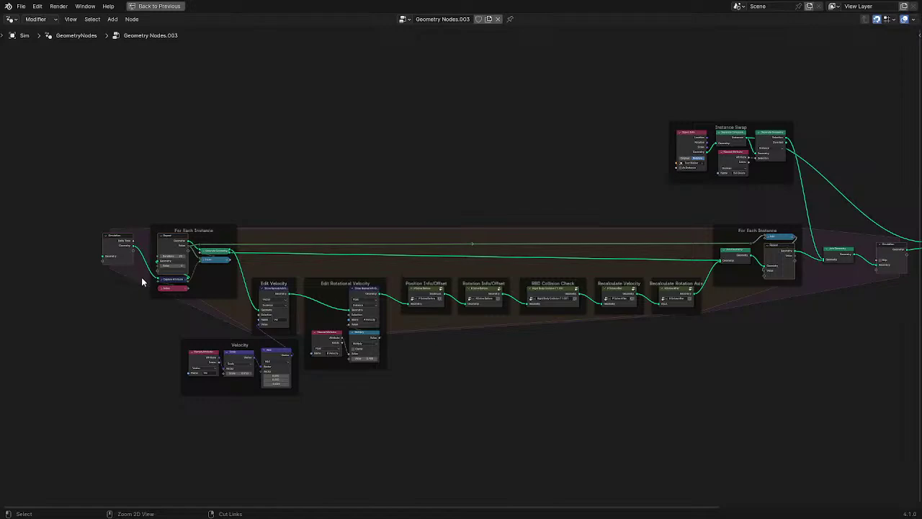
scroll(221, 340, up, 4)
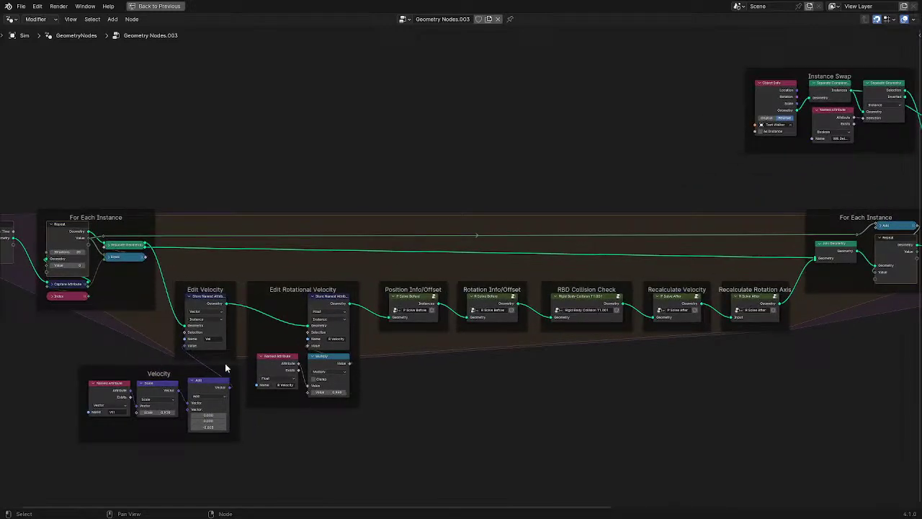
drag(230, 366, 228, 366)
Restore the full workspace, replay the simulation to frame 54 and select the Test Walker for a closer look at the breakup
key(ctrl+space)
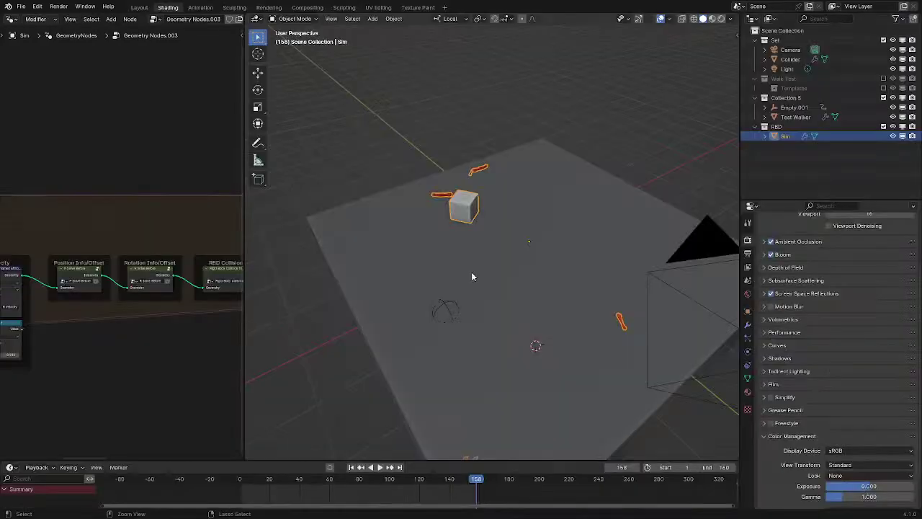
key(space)
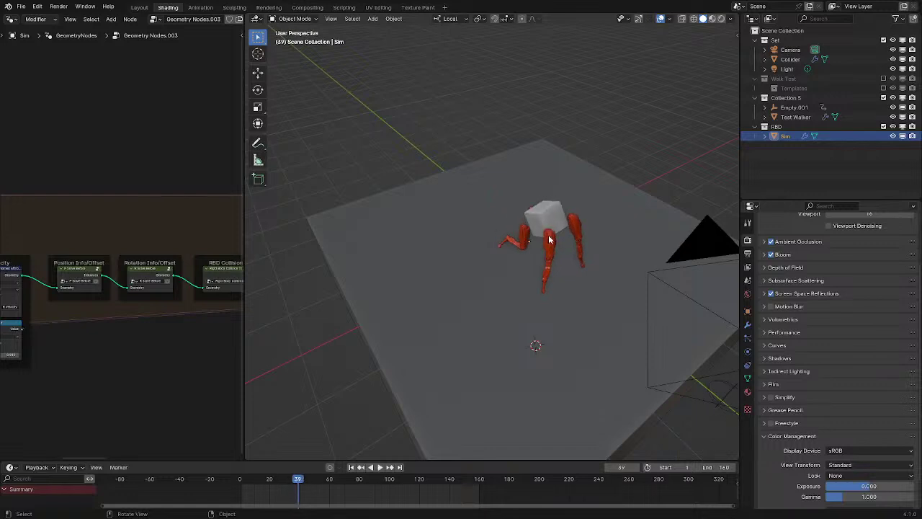
click(550, 240)
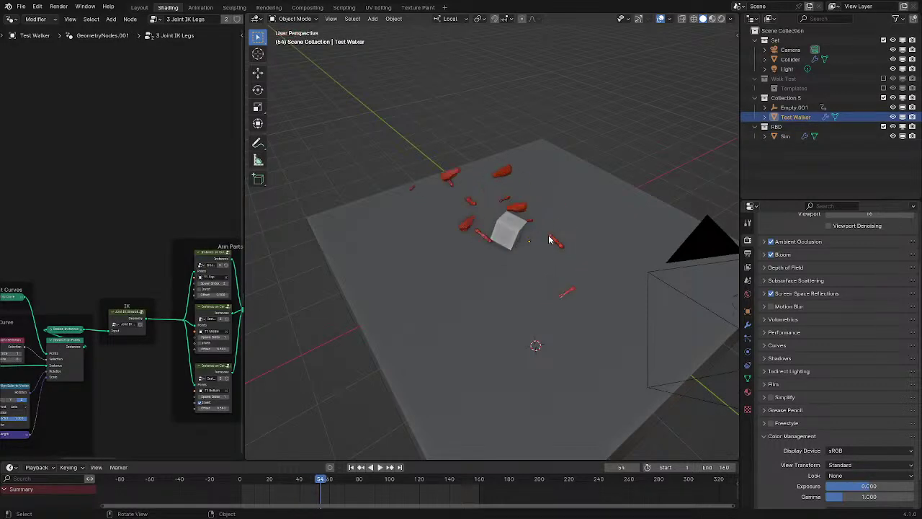
scroll(548, 235, up, 4)
middle_drag(548, 235, 574, 213)
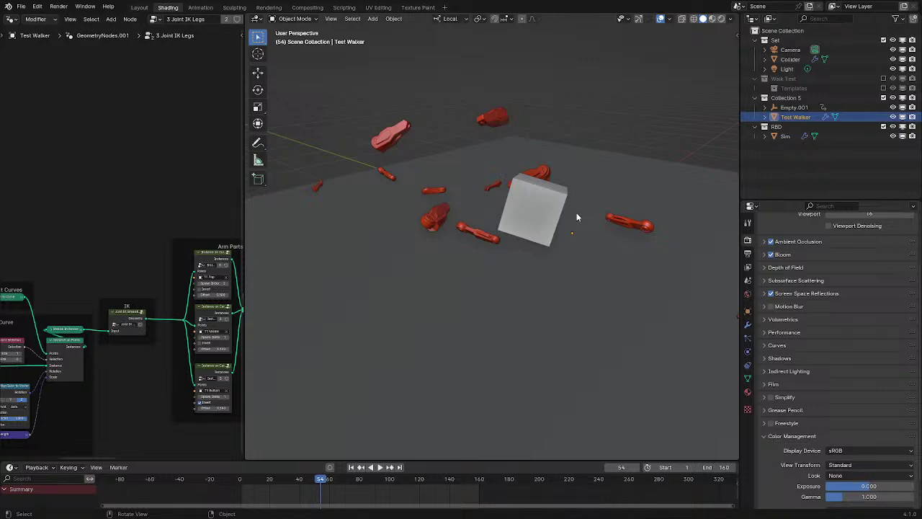
Select the Sim object, look through its constraint and physics properties, and view the flying parts against the plane
click(492, 186)
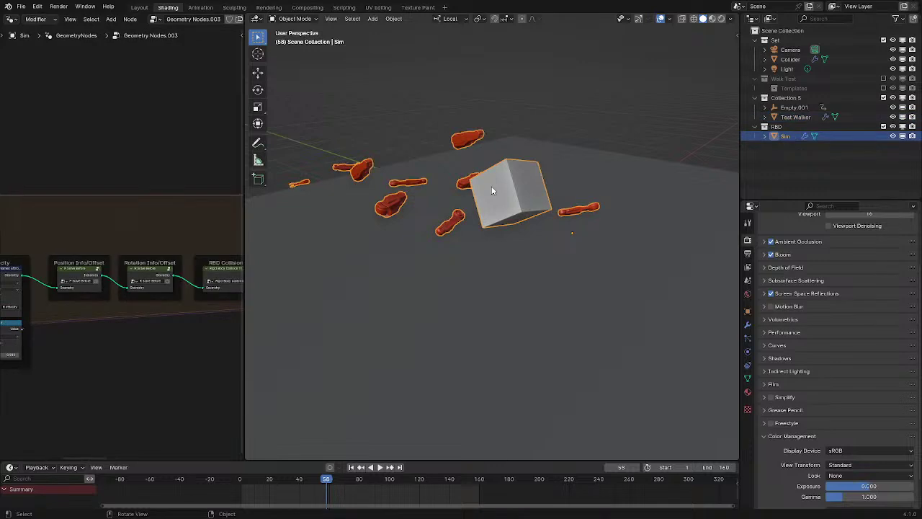
click(748, 366)
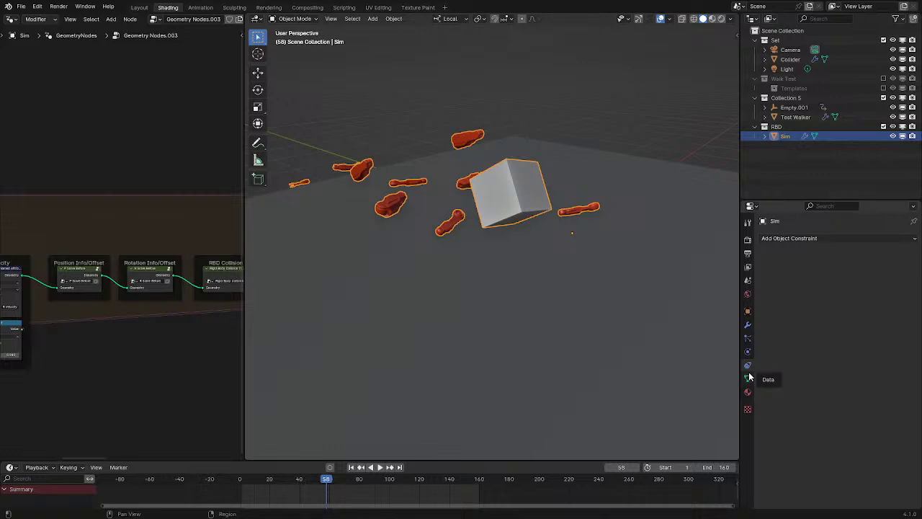
click(748, 352)
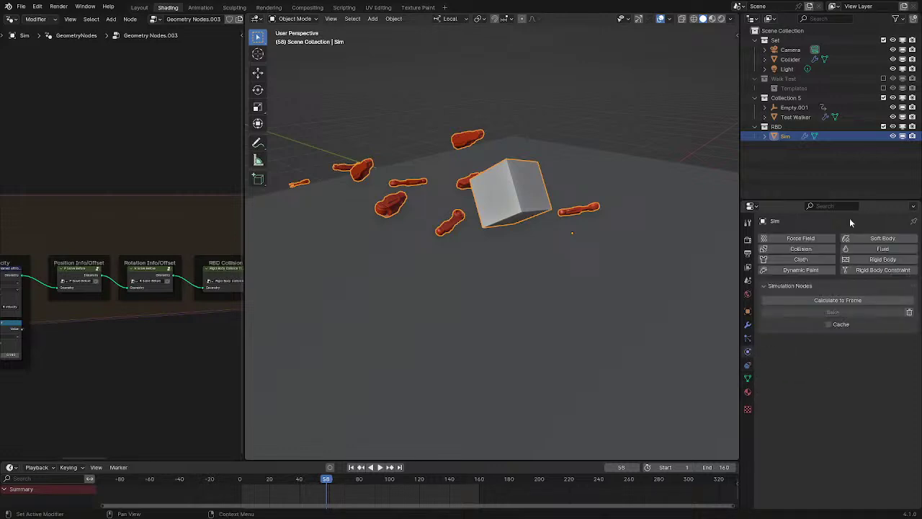
middle_drag(492, 276, 486, 316)
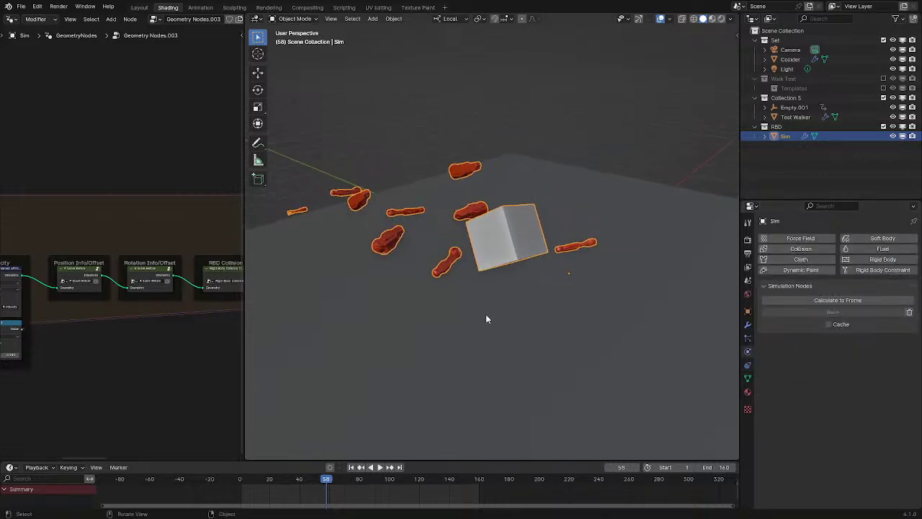
Play the simulation on to frame 71 and display the Sim object's modifier settings
key(ctrl+space)
middle_drag(558, 304, 421, 286)
key(ctrl+space)
key(space)
key(space)
click(747, 326)
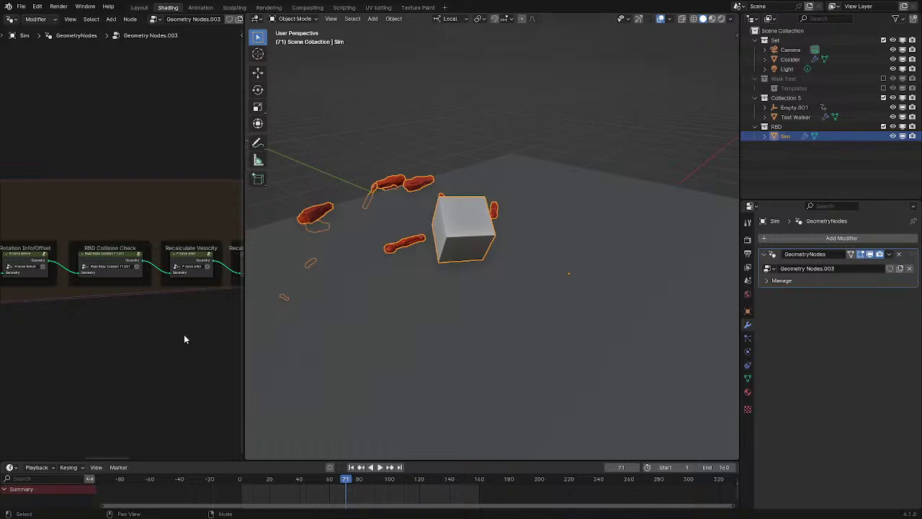
Review the Sim node chain in the maximized editor, then play on to frame 110 and view the whole plane
key(ctrl+space)
middle_drag(322, 305, 335, 308)
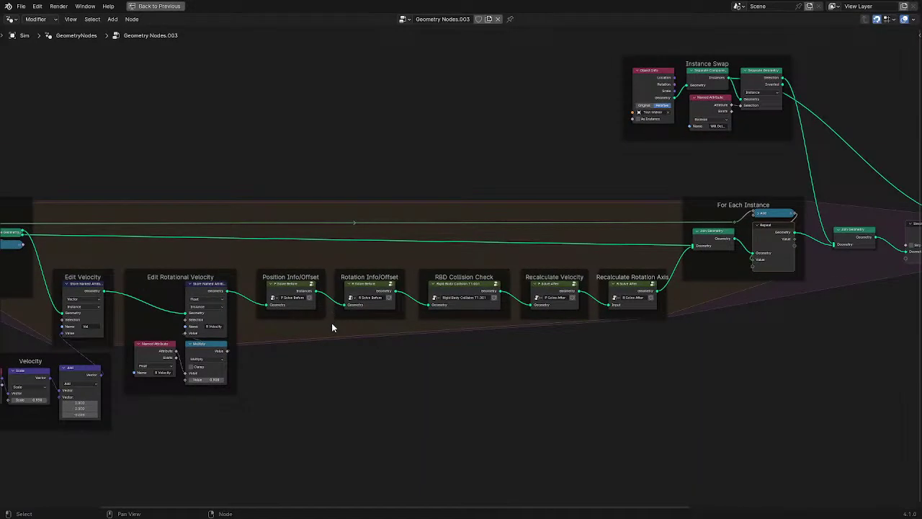
key(ctrl+space)
key(space)
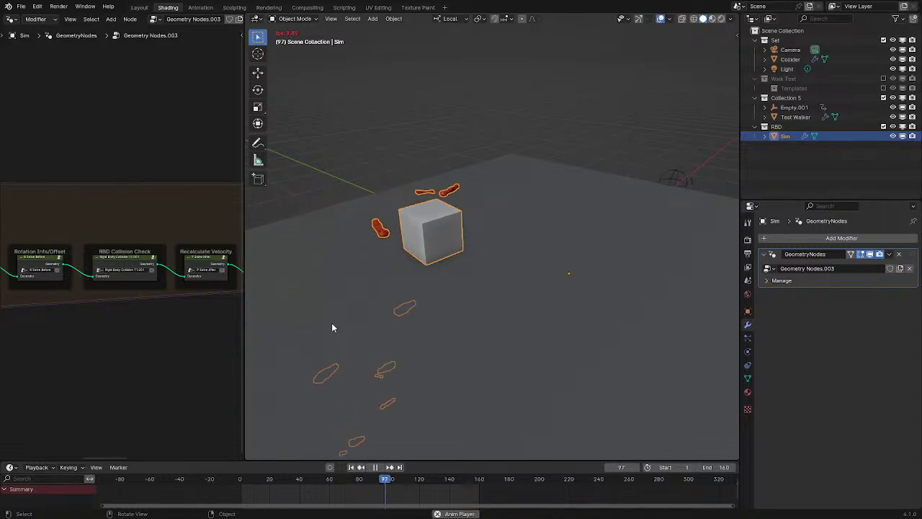
key(space)
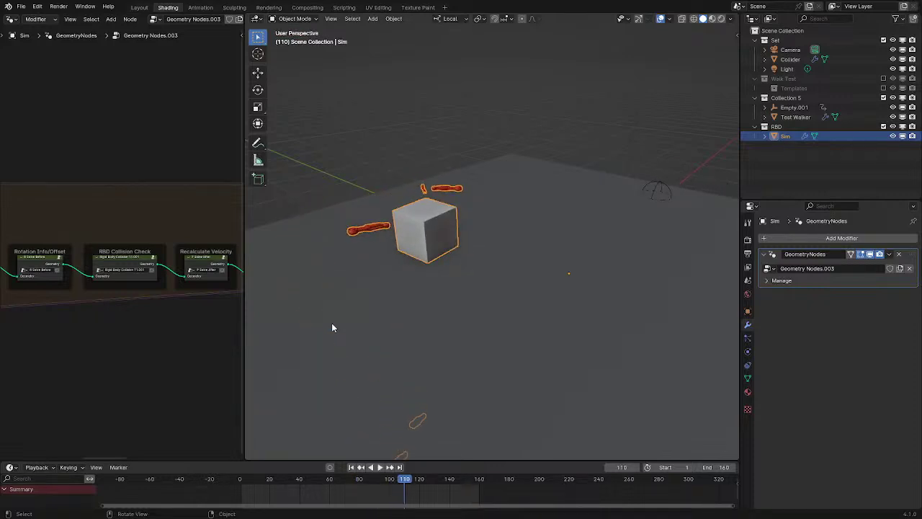
mouse_move(508, 289)
middle_down()
mouse_move(500, 278)
mouse_move(501, 304)
mouse_move(515, 298)
middle_up()
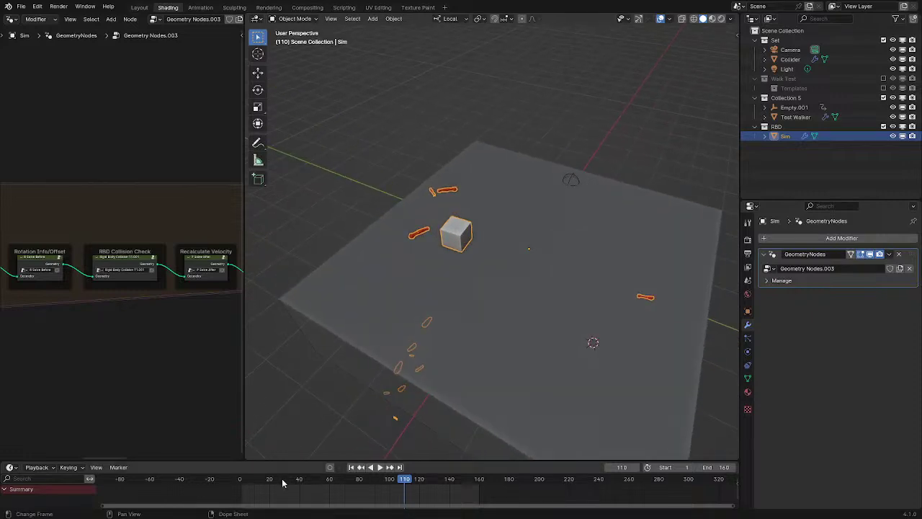
Replay the simulation from the beginning to frame 34 and take a closer look at the walker
key(shift+Left)
key(space)
key(space)
middle_drag(553, 319, 464, 286)
scroll(447, 267, up, 4)
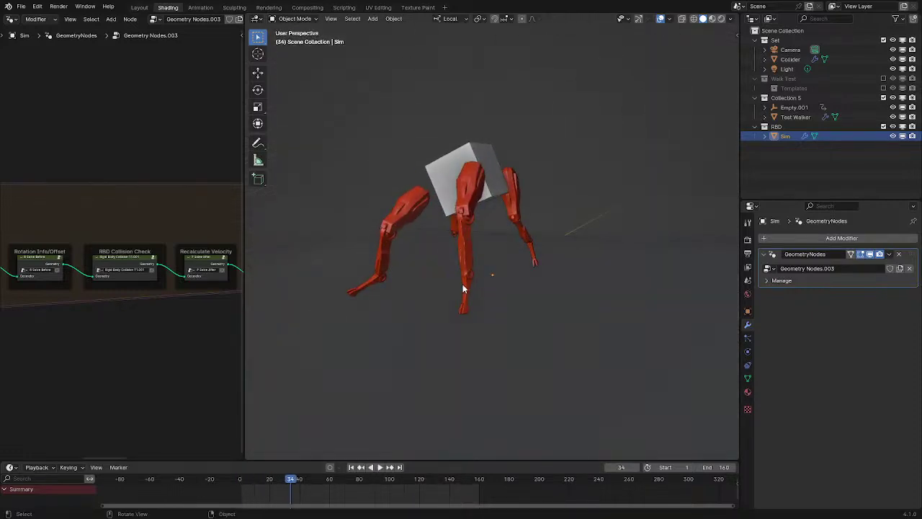
Select the Test Walker and replay its walk from the first frame, stopping at frame 26
click(451, 219)
key(space)
key(space)
click(238, 475)
key(space)
key(space)
key(space)
key(space)
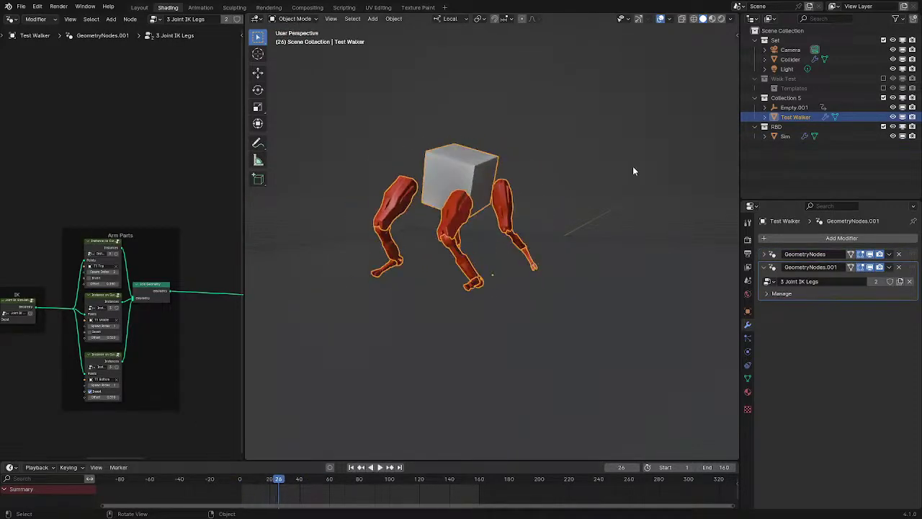
Exclude Collection 5 from the view layer, include Walk Test instead, and play the simulation to frame 53
click(884, 97)
click(884, 78)
key(space)
key(space)
middle_drag(471, 189, 609, 188)
key(space)
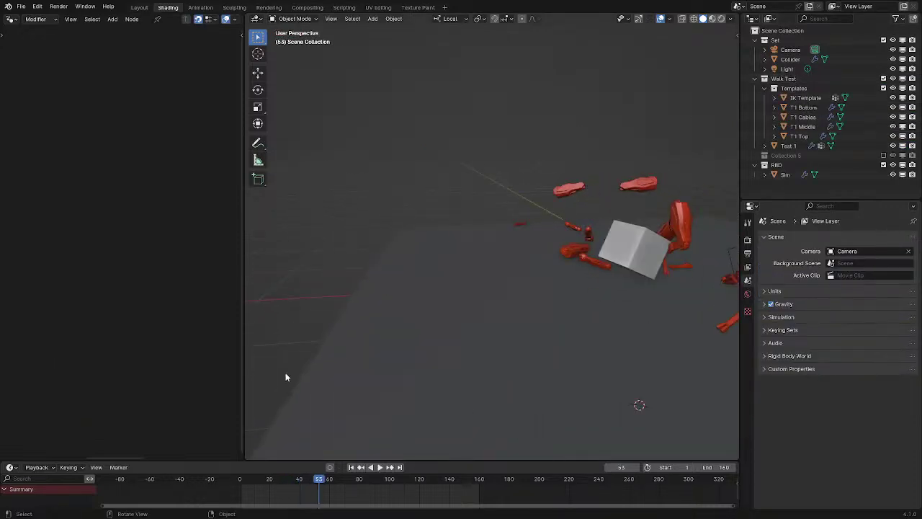
Replay from the first frame, stop at frame 11 and select the Test 1 walker
click(241, 487)
key(space)
key(space)
click(520, 215)
Route the Arm Parts frame's Join Geometry directly to the group output of 3 Joint IK Legs and play Test 1 to frame 67
scroll(140, 268, down, 1)
scroll(142, 264, down, 2)
middle_drag(141, 264, 198, 242)
scroll(127, 256, up, 3)
middle_drag(99, 252, 244, 245)
key(ctrl+space)
middle_drag(308, 230, 893, 232)
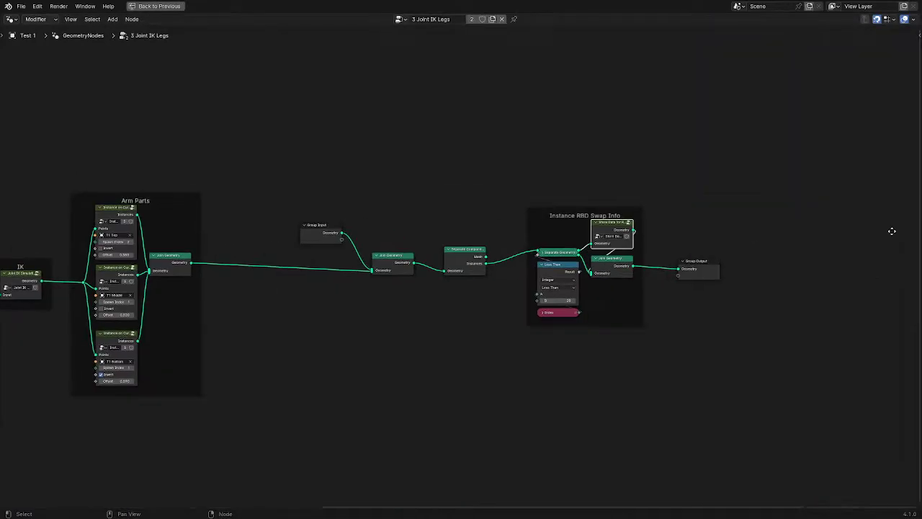
alt+shift+click(155, 267)
key(ctrl+space)
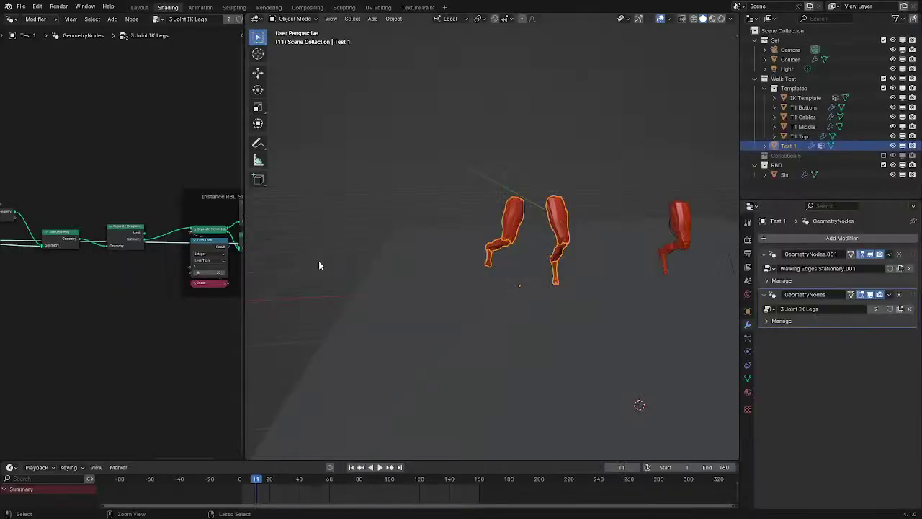
key(space)
middle_drag(610, 254, 544, 249)
key(space)
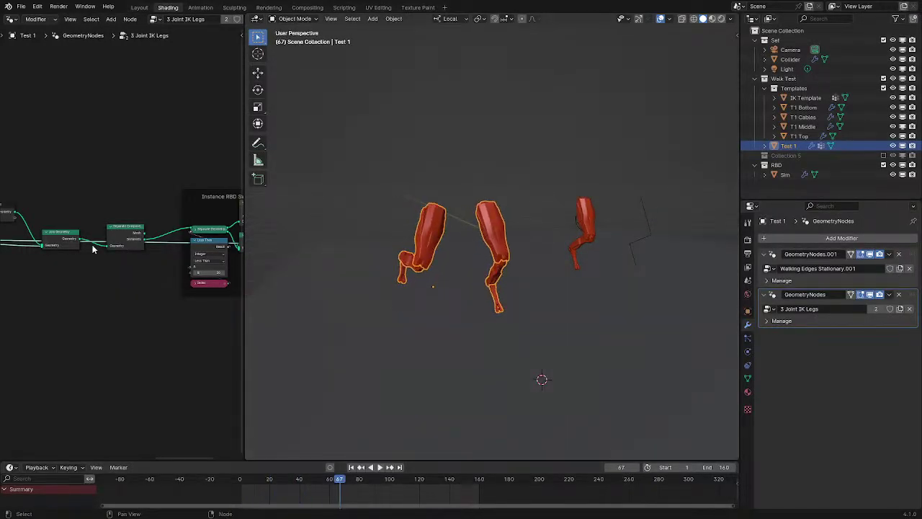
Route the Join Geometry node before Separate Components to the output and play the walker to frame 118
alt+shift+click(66, 236)
key(space)
middle_drag(454, 235, 502, 298)
key(space)
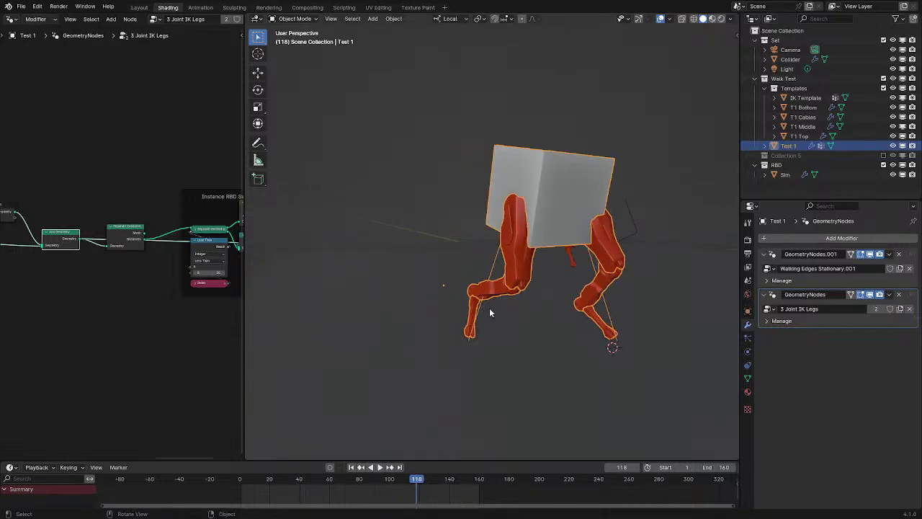
Check the walking Test 1 in wireframe from another angle, return to solid shading and stop playback at frame 89
key(space)
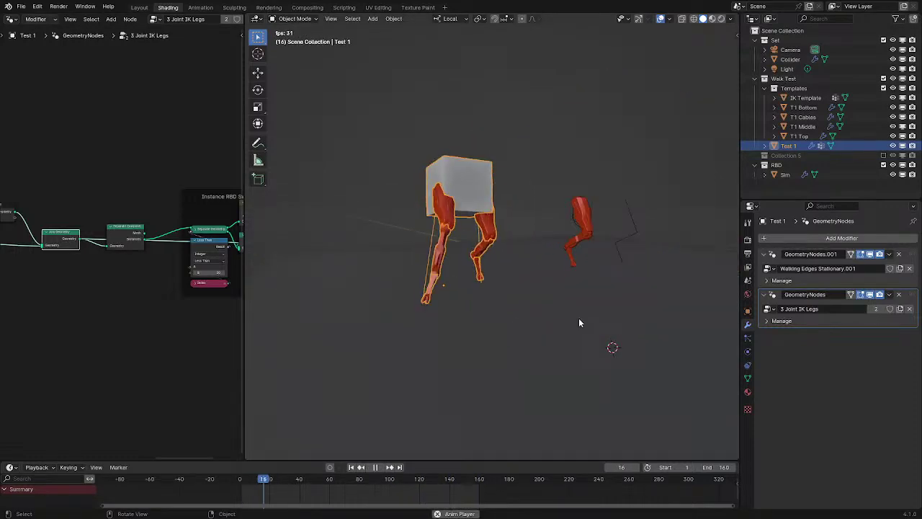
key(shift+z)
key(z)
click(445, 260)
middle_drag(446, 259, 491, 251)
key(z)
click(609, 248)
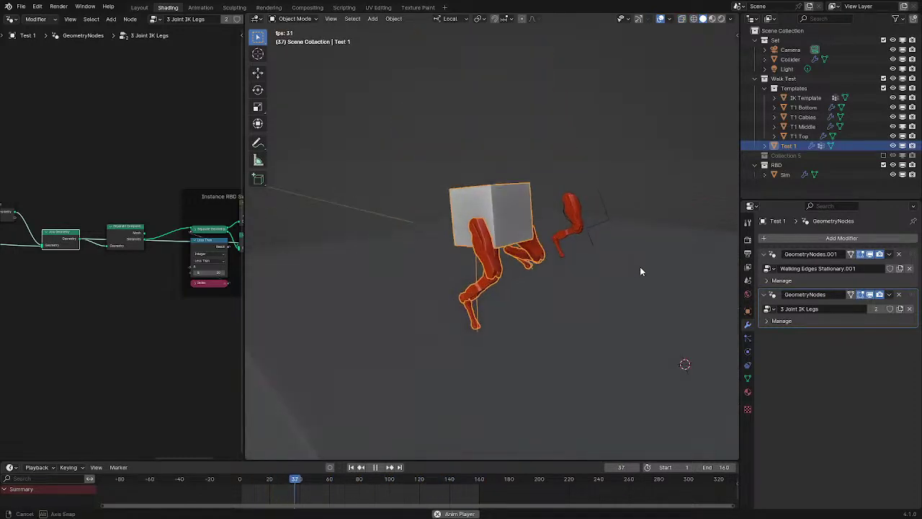
middle_drag(640, 272, 568, 247)
key(space)
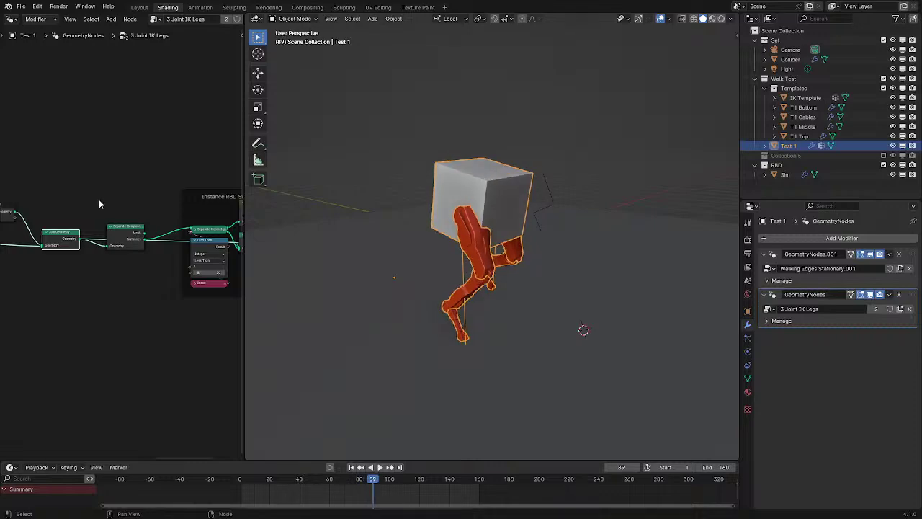
Connect the Join Geometry node in the Instance RBD Swap Info frame to the group output
middle_drag(180, 204, 59, 220)
scroll(519, 252, up, 6)
click(496, 295)
Open the Store Data for RBD group and review its Instance ID, Old Data, Start Info, Velocity, Axis and Deletion frames
click(488, 238)
key(Tab)
scroll(284, 229, down, 4)
scroll(397, 192, down, 2)
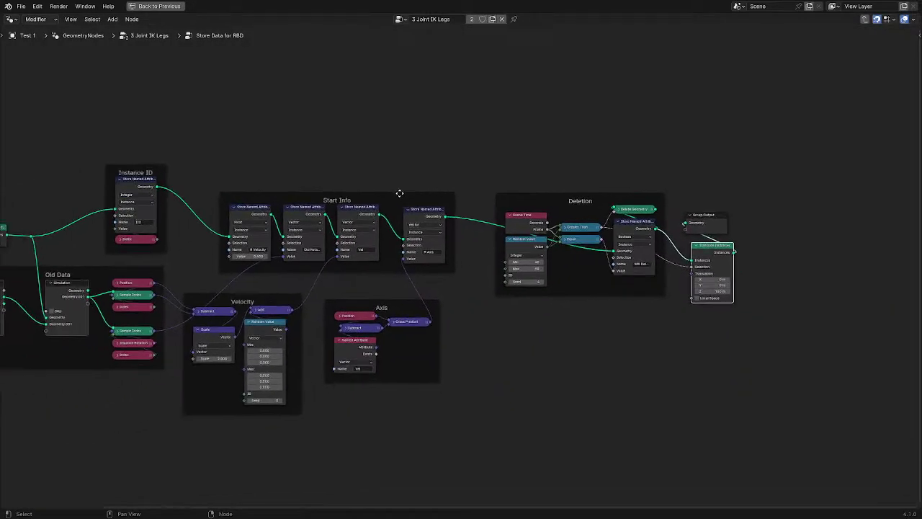
scroll(472, 183, up, 1)
middle_drag(400, 209, 414, 203)
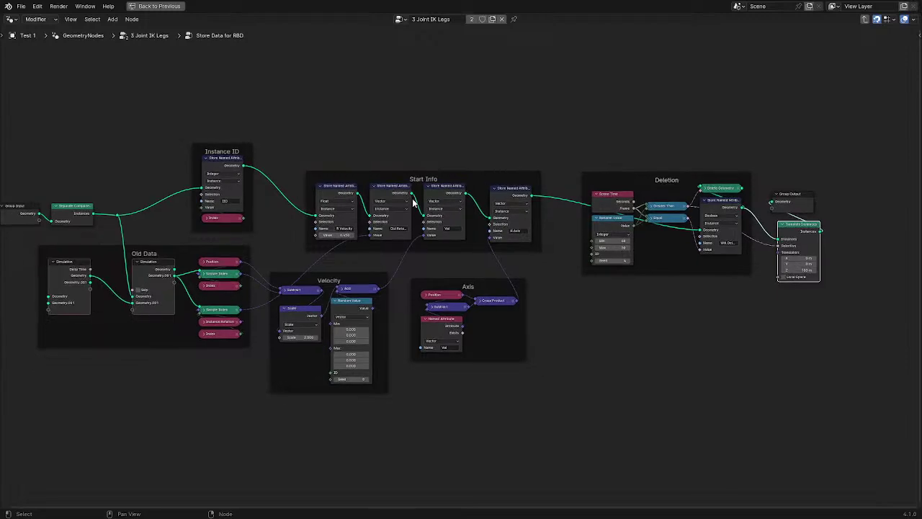
key(Tab)
key(ctrl+space)
Replay the simulation from the beginning to frame 76, select the Sim object and examine its Instance Swap nodes
key(space)
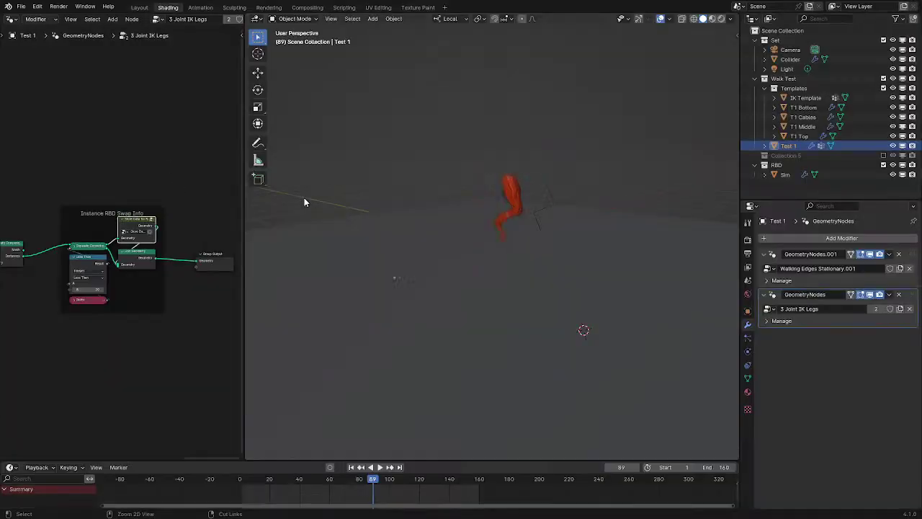
click(232, 479)
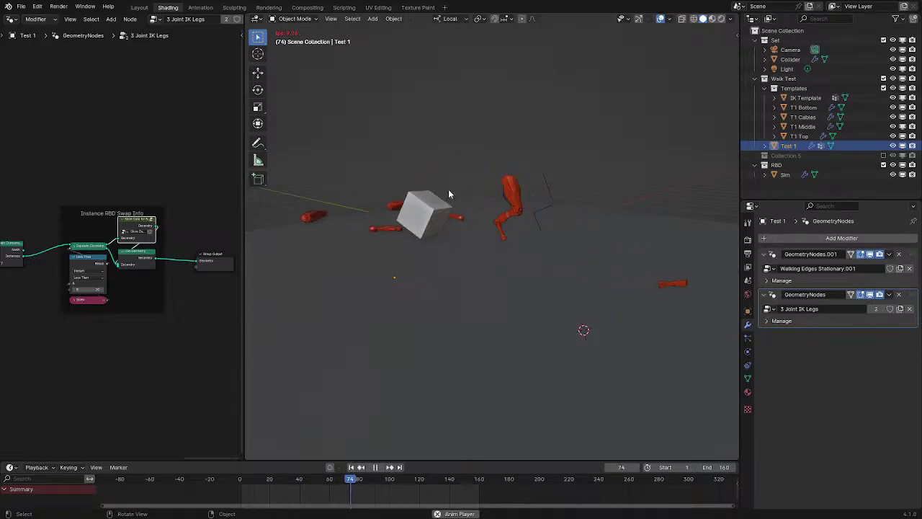
key(space)
click(417, 211)
key(ctrl+space)
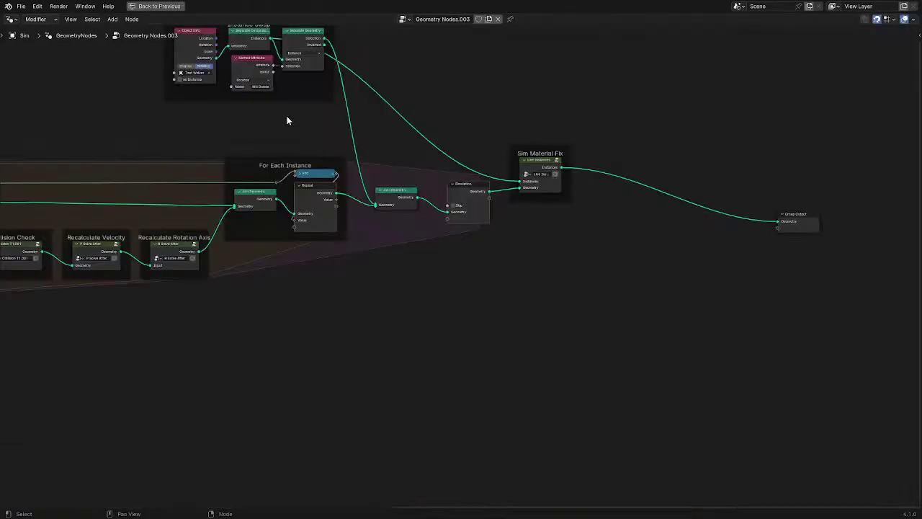
middle_drag(285, 101, 317, 229)
key(ctrl+space)
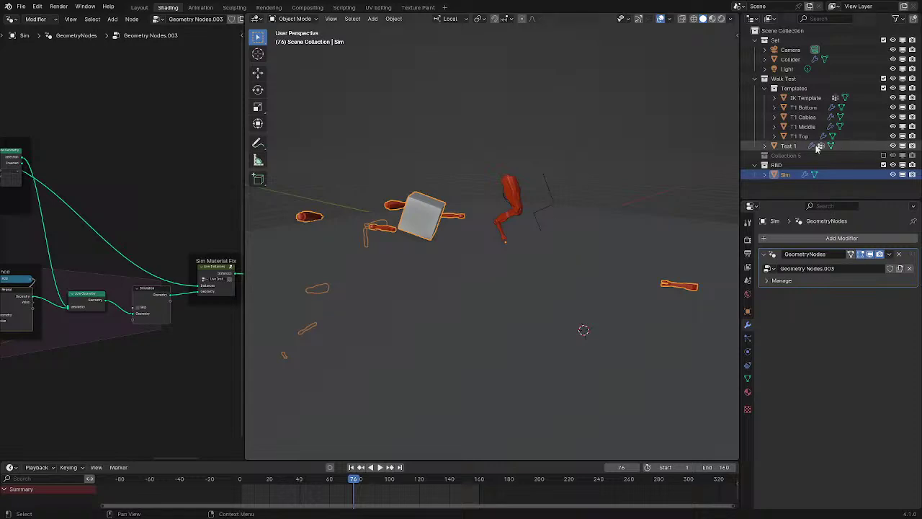
Replay from the start to frame 15, select Test 1 and open its Store Data for RBD group in the maximized editor
key(shift+Left)
key(space)
key(space)
click(415, 193)
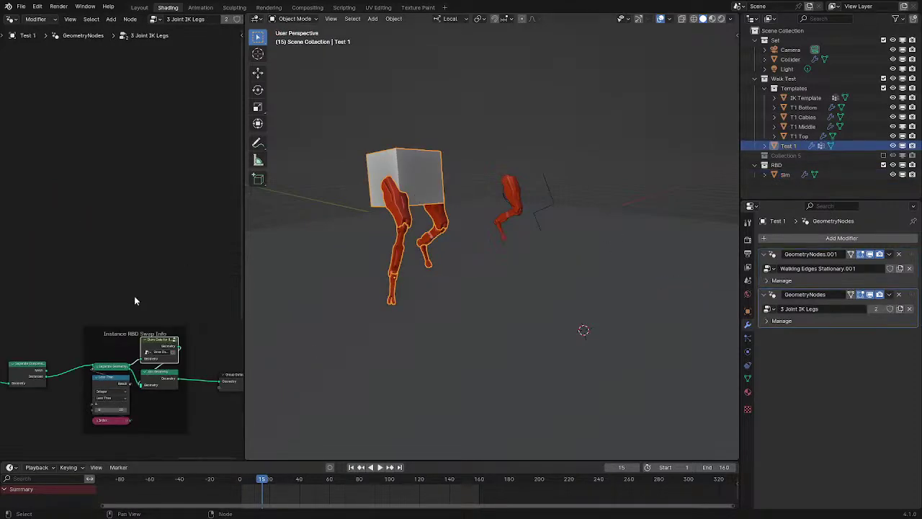
key(Tab)
key(ctrl+space)
Connect the Velocity frame's Scale node directly to the Vel attribute's Value input and set its scale to 5
scroll(248, 305, up, 5)
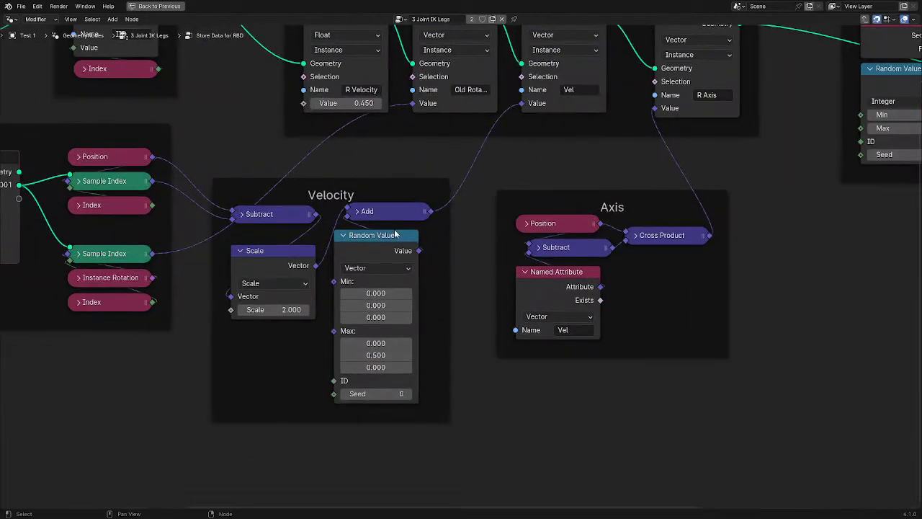
middle_drag(362, 224, 433, 310)
drag(389, 352, 594, 190)
click(346, 396)
text(5)
key(Return)
Restore the full workspace and play the breakup with the new velocity scale to frame 63
key(ctrl+space)
key(space)
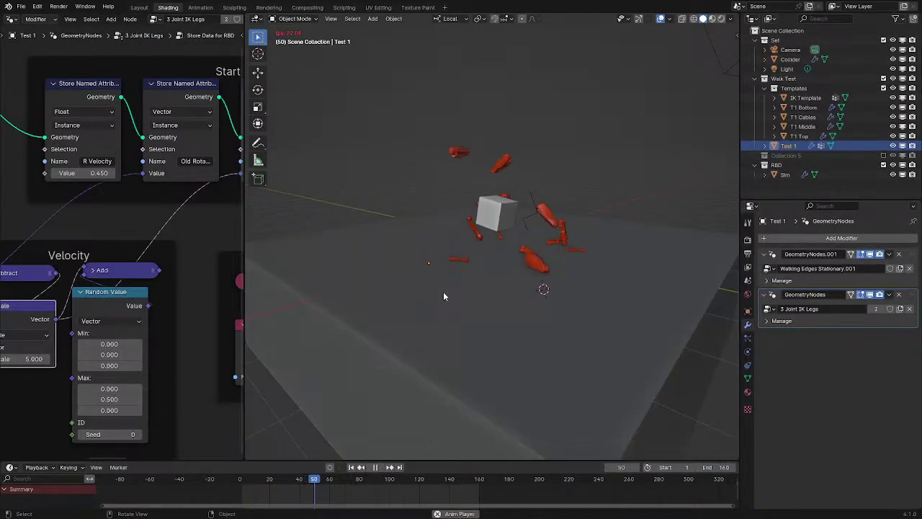
key(space)
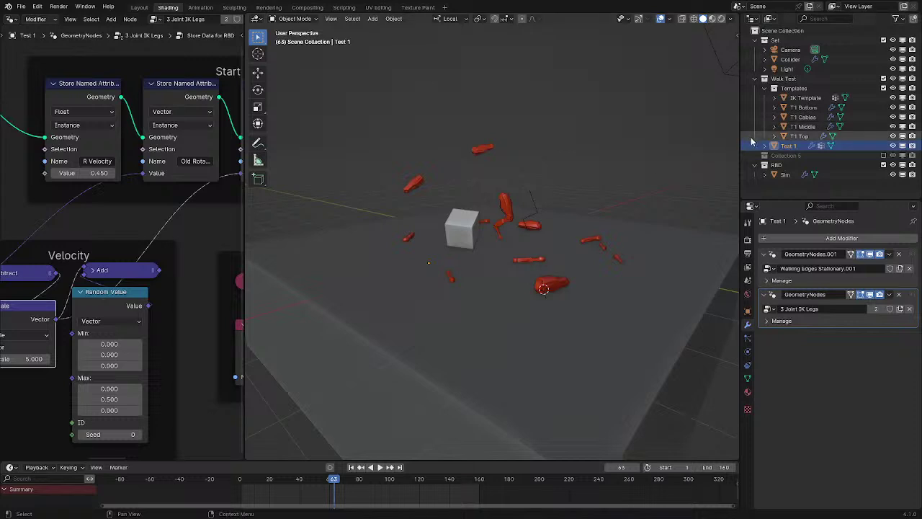
Replay the breakup from frame 0 to 51 from another angle and select the Sim object
key(shift+Left)
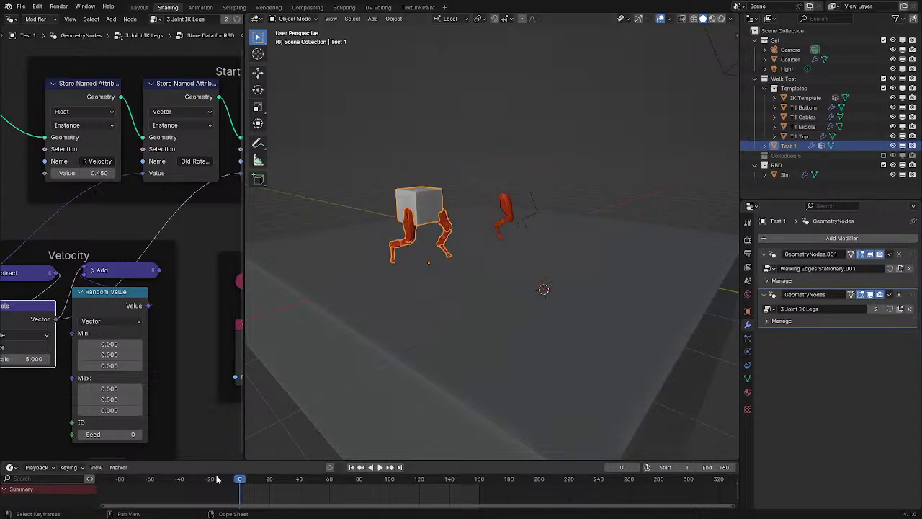
middle_drag(546, 268, 474, 219)
key(space)
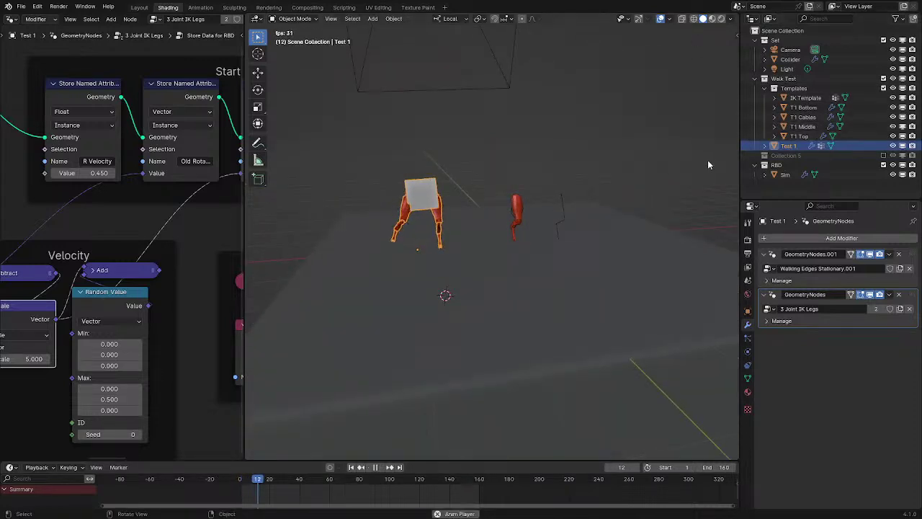
key(space)
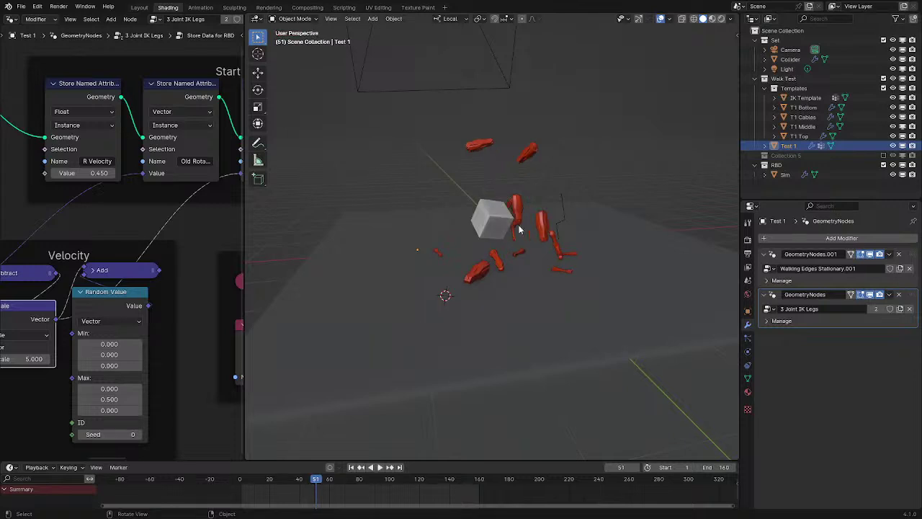
click(489, 222)
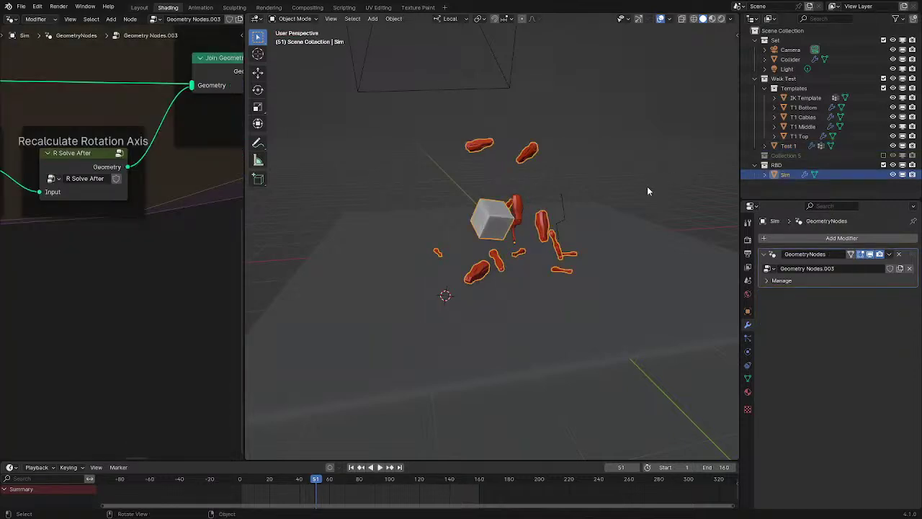
Rewind the timeline, play to frame 8 and select the Test 1 walker again
key(space)
key(space)
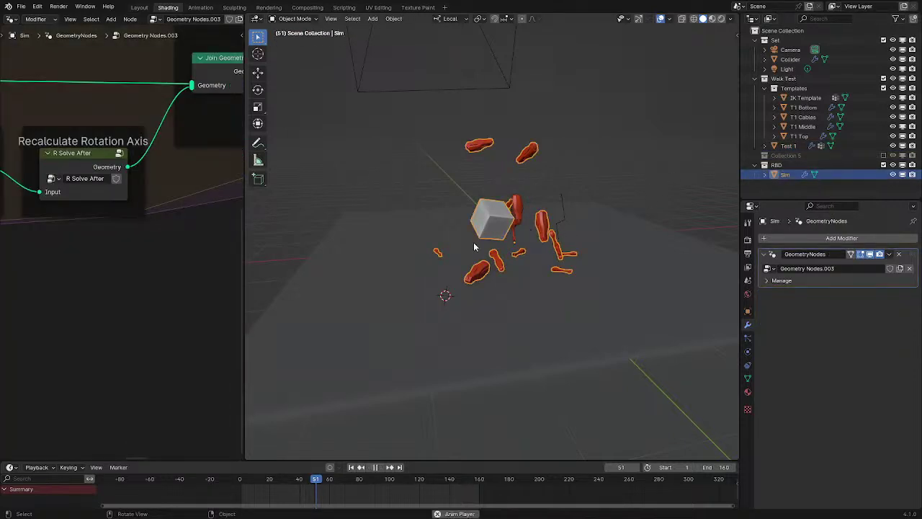
drag(253, 482, 233, 482)
key(space)
key(space)
click(412, 207)
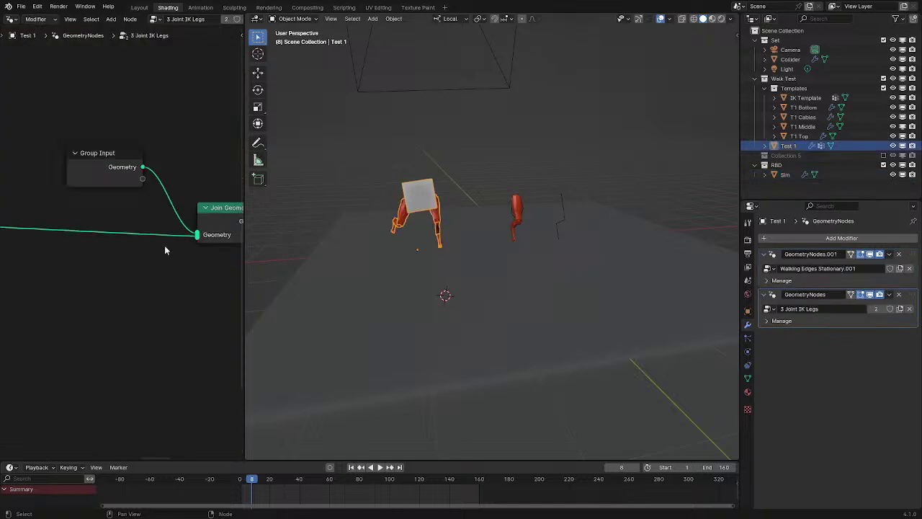
Leave the open node group and examine the Instance RBD Swap Info frame in the 3 Joint IK Legs node tree
key(Tab)
scroll(169, 248, down, 7)
middle_drag(168, 247, 237, 284)
click(140, 246)
key(Tab)
middle_drag(187, 268, 25, 268)
middle_drag(139, 250, 29, 279)
Re-enable Collection 5, clear the selection and play the breakup of both walkers to frame 59
click(884, 155)
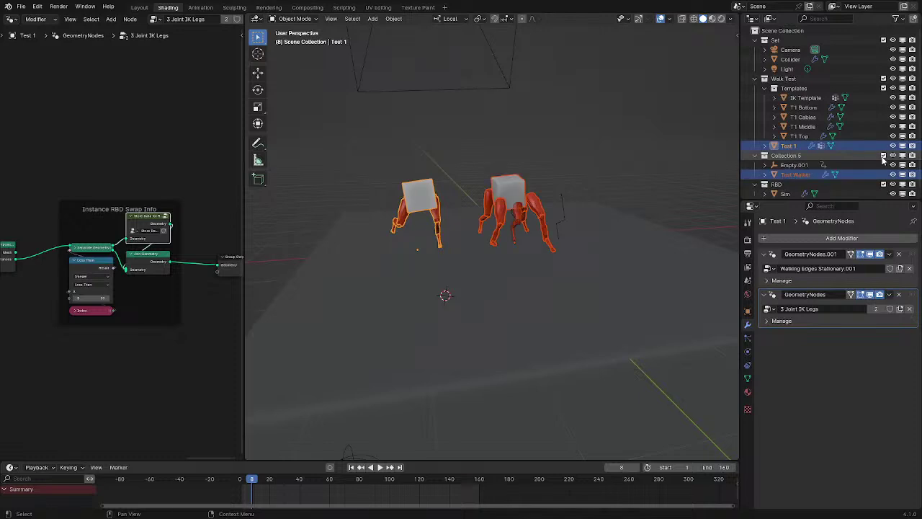
click(595, 165)
scroll(597, 160, up, 4)
key(space)
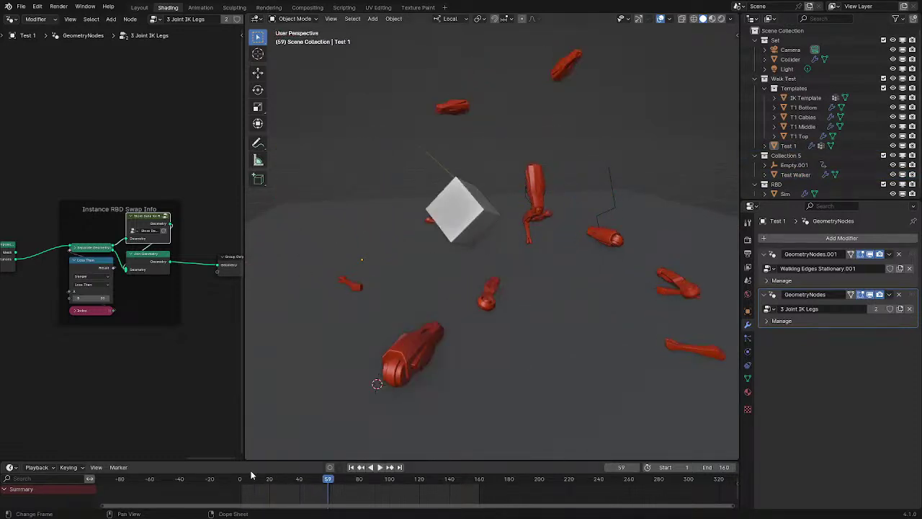
Replay the breakup from the first frame, view it from another angle and step frame by frame to frame 55
key(shift+Left)
key(space)
middle_drag(595, 251, 651, 252)
key(Right)
key(Right)
key(Right)
key(Right)
key(Right)
key(Right)
key(Right)
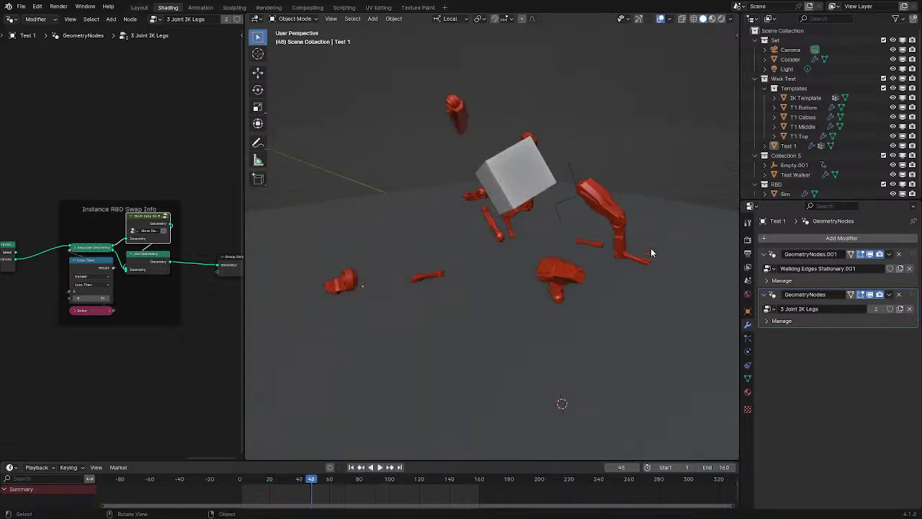
key(Right)
key(Right)
key(Right)
key(Right)
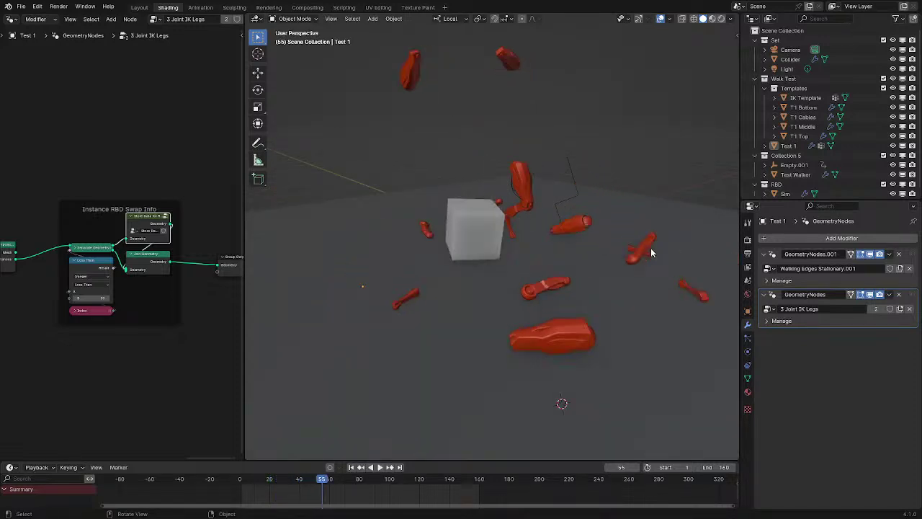
Rewind to the timeline's start, play past frame 22 and step frame by frame through the breakup to frame 48
click(238, 482)
key(space)
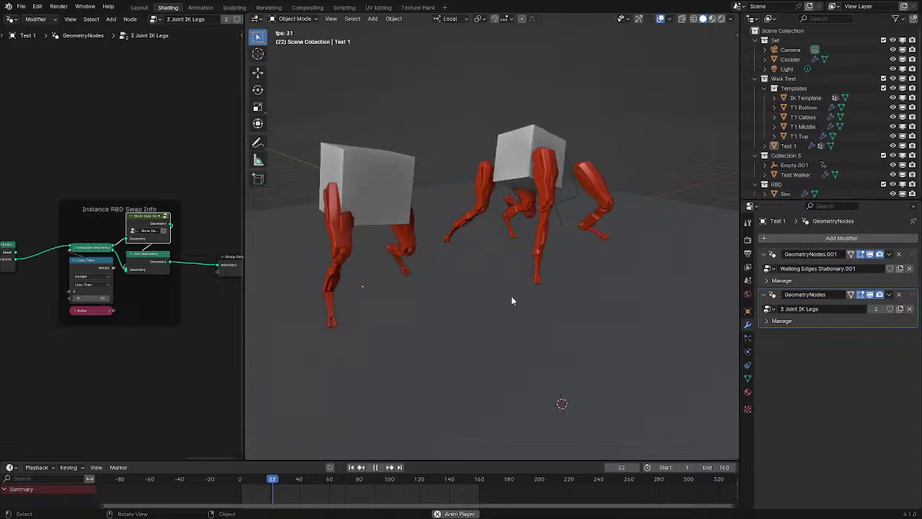
key(space)
key(Right)
key(Right)
key(Right)
key(Right)
key(Right)
key(Right)
key(Right)
key(Right)
key(Right)
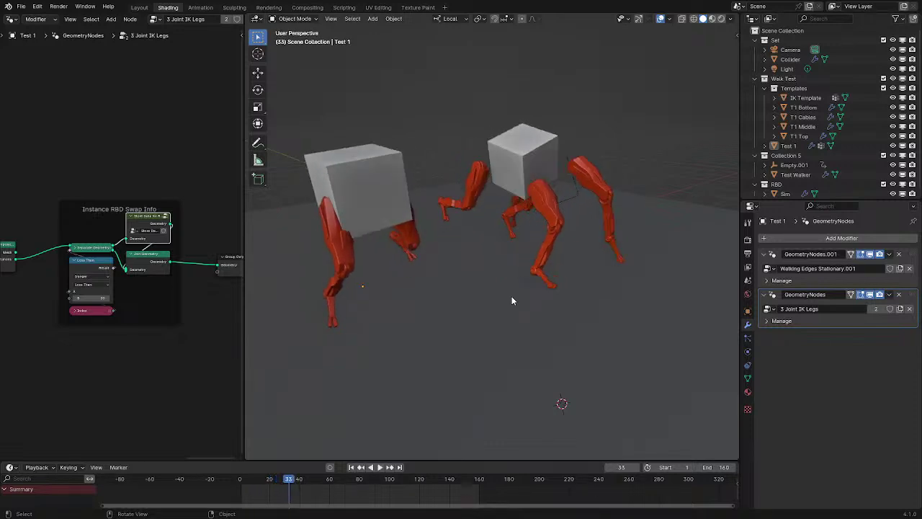
key(Right)
key(Right)
key(Right)
key(Right)
key(Right)
key(Right)
key(Right)
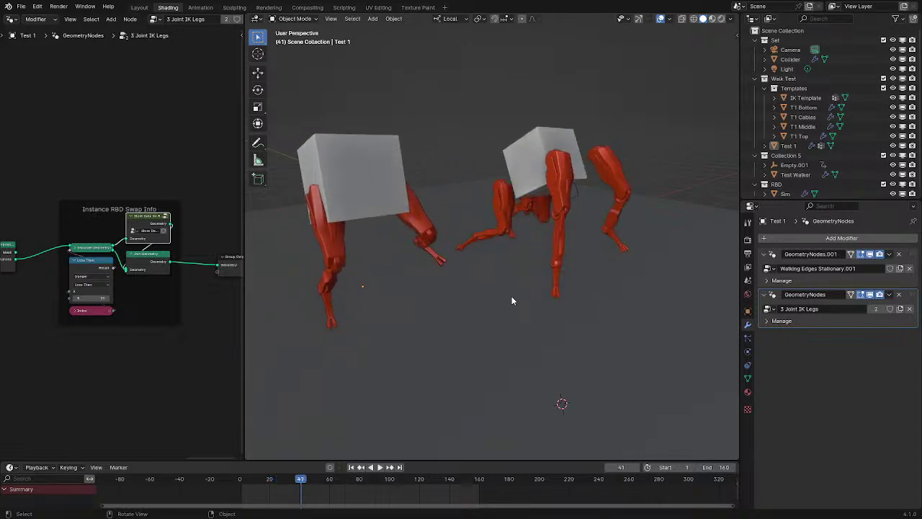
key(Right)
key(Right)
key(Right)
key(Right)
key(Right)
key(Right)
key(Right)
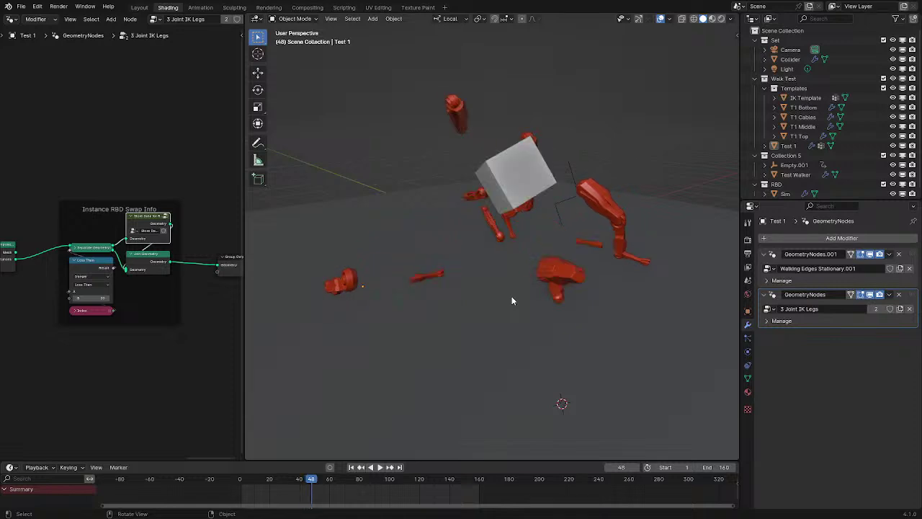
Play the simulation on to frame 143, viewing the scattered parts on the collider from above
key(space)
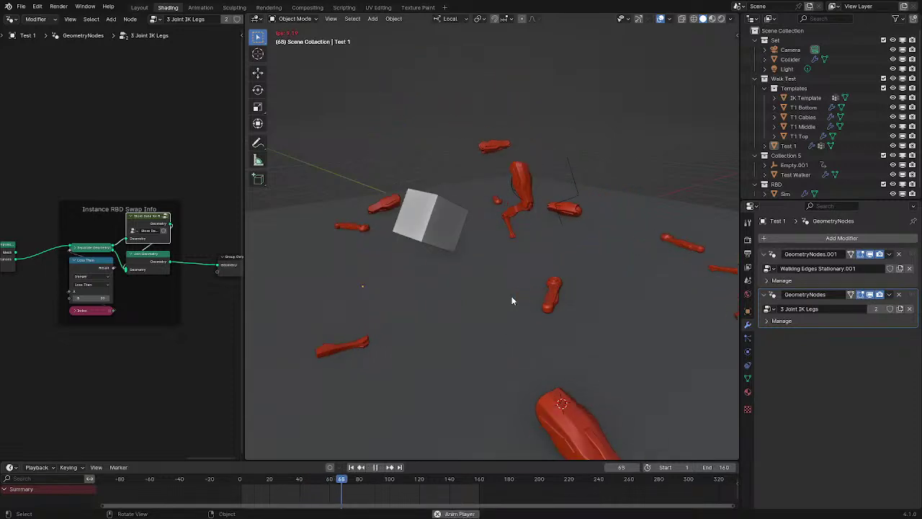
key(space)
middle_drag(544, 265, 540, 289)
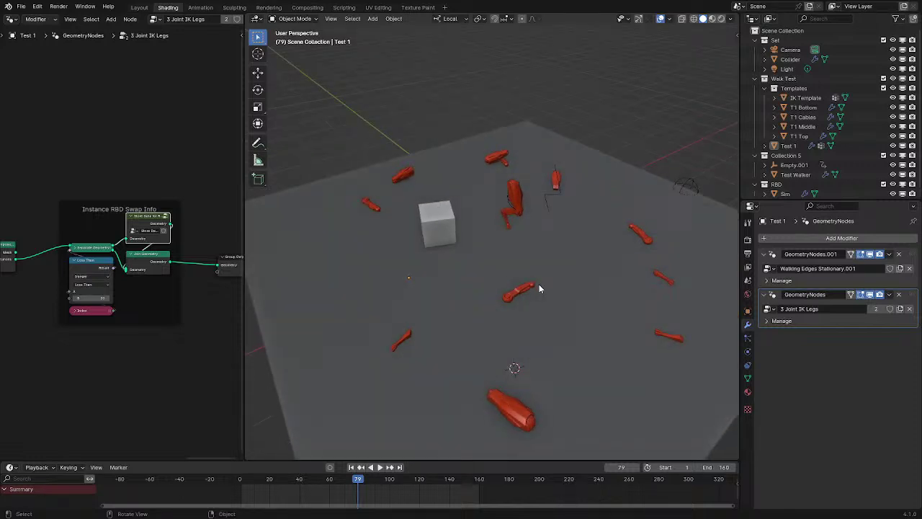
key(space)
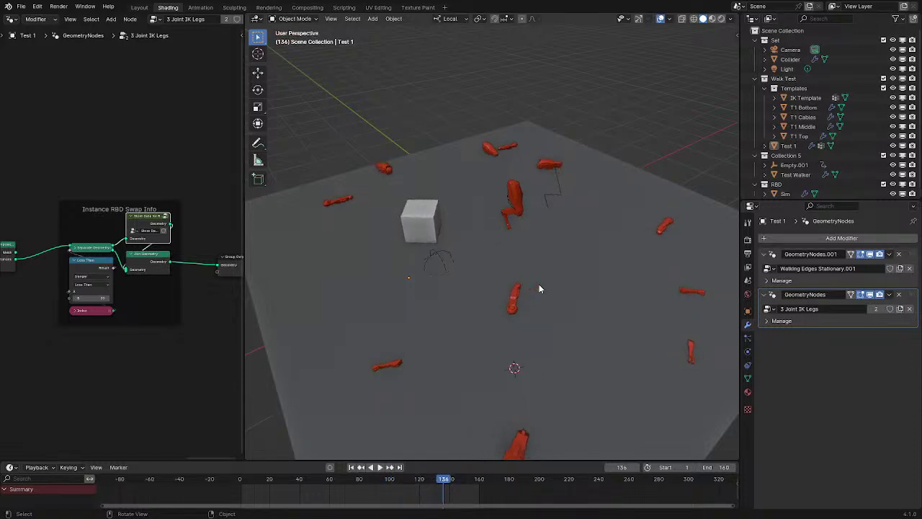
key(space)
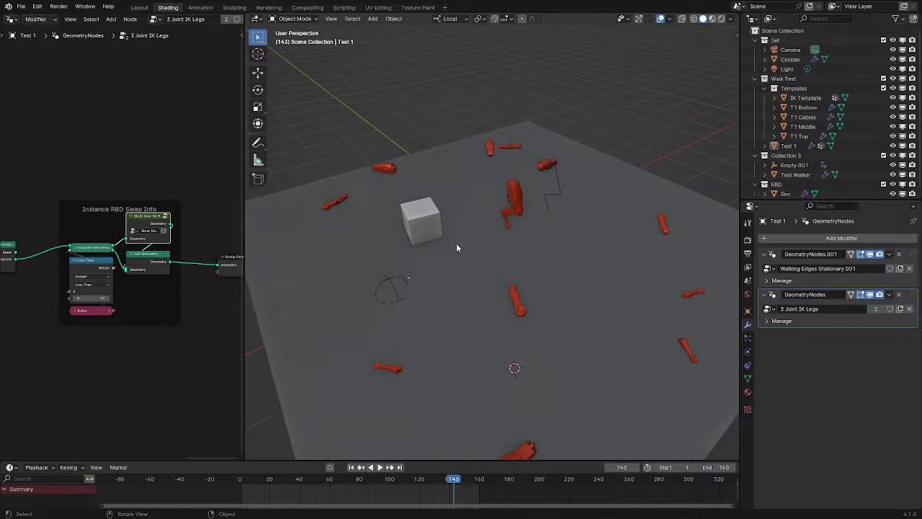
Select the Sim object and show its Simulation Nodes settings in the physics properties
click(517, 305)
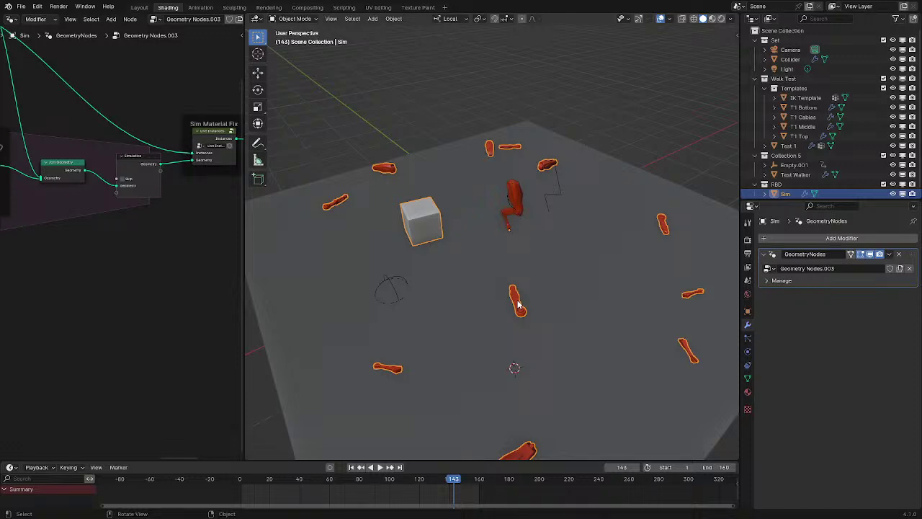
click(747, 352)
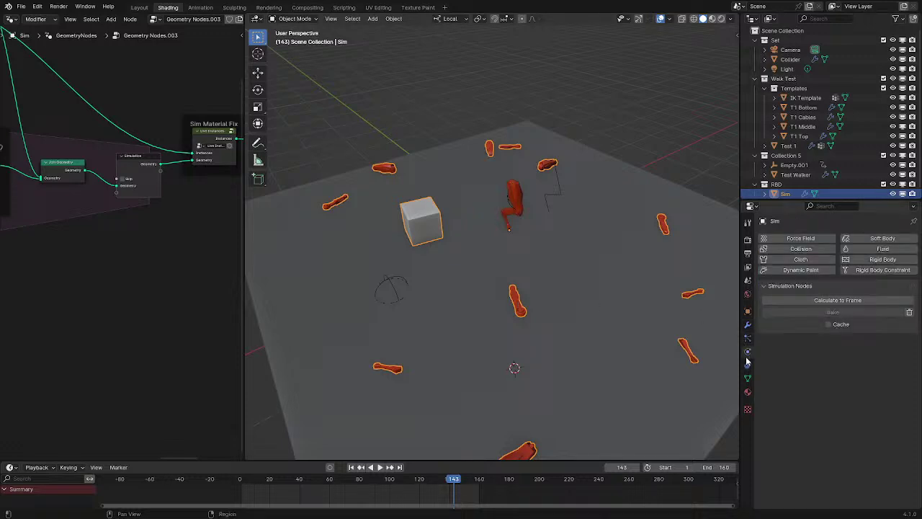
click(748, 364)
click(748, 356)
middle_drag(608, 284, 580, 265)
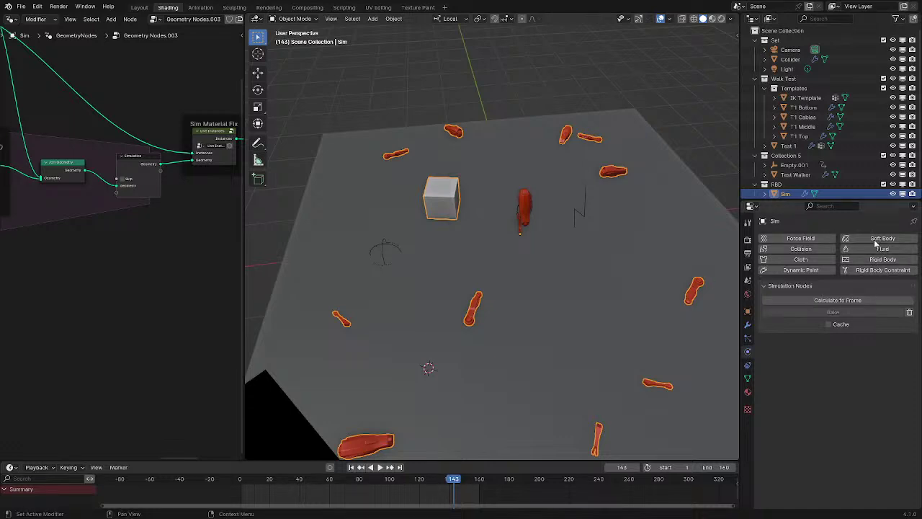
middle_drag(632, 256, 552, 249)
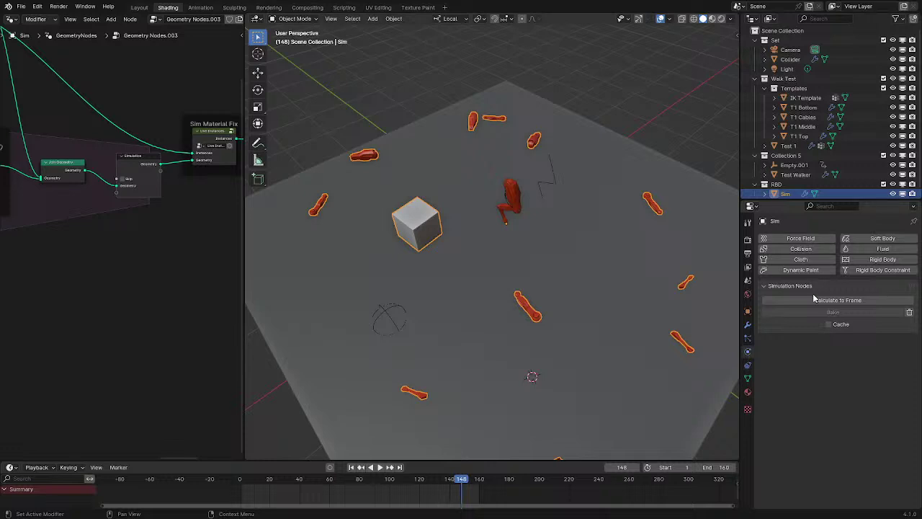
Play the simulation on to frame 154 from a closer, lower view of the parts
scroll(541, 196, up, 1)
mouse_move(540, 196)
middle_down()
mouse_move(549, 155)
mouse_move(532, 183)
middle_up()
key(space)
key(space)
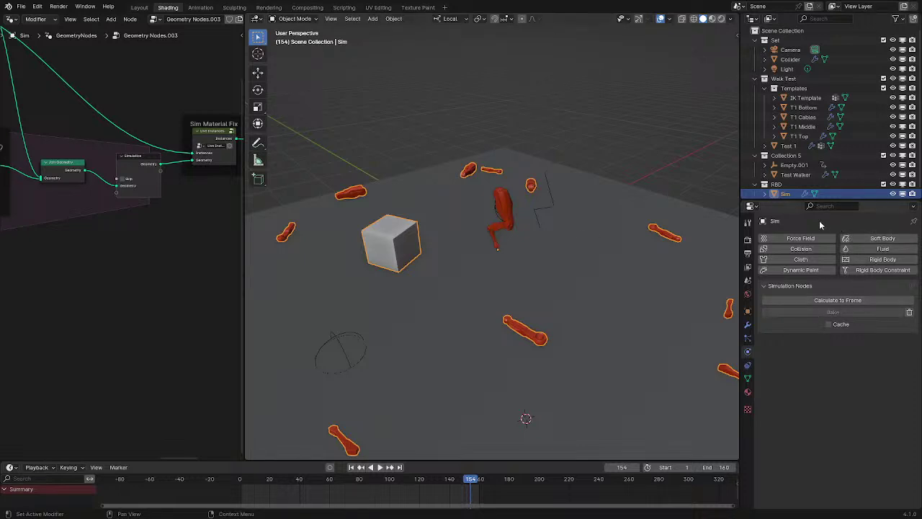
Select the Collider, play the animation through its end and pause the restarted breakup at frame 48
middle_drag(505, 299, 512, 317)
click(496, 283)
middle_drag(507, 265, 498, 218)
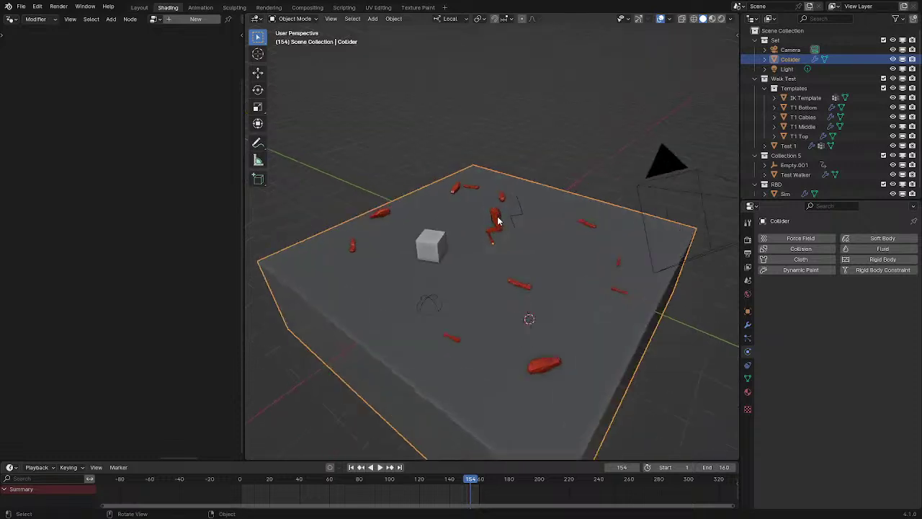
scroll(498, 218, up, 4)
key(space)
key(space)
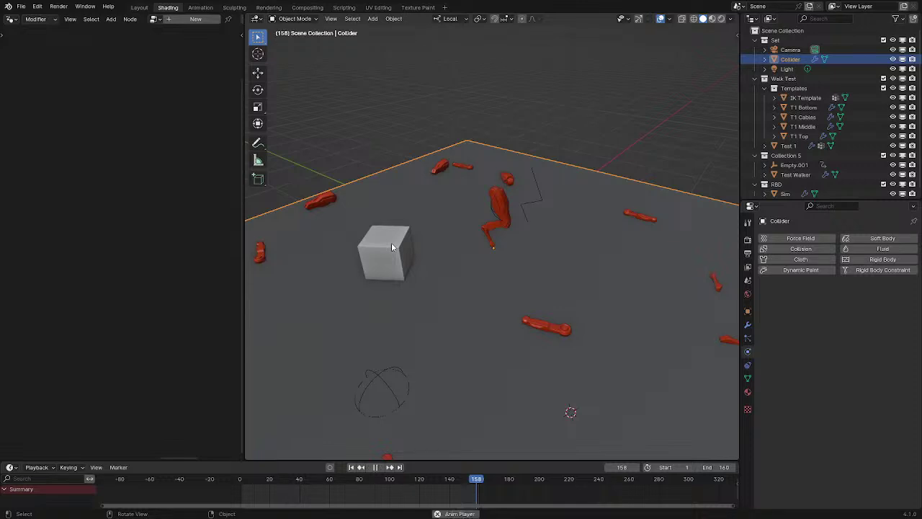
key(space)
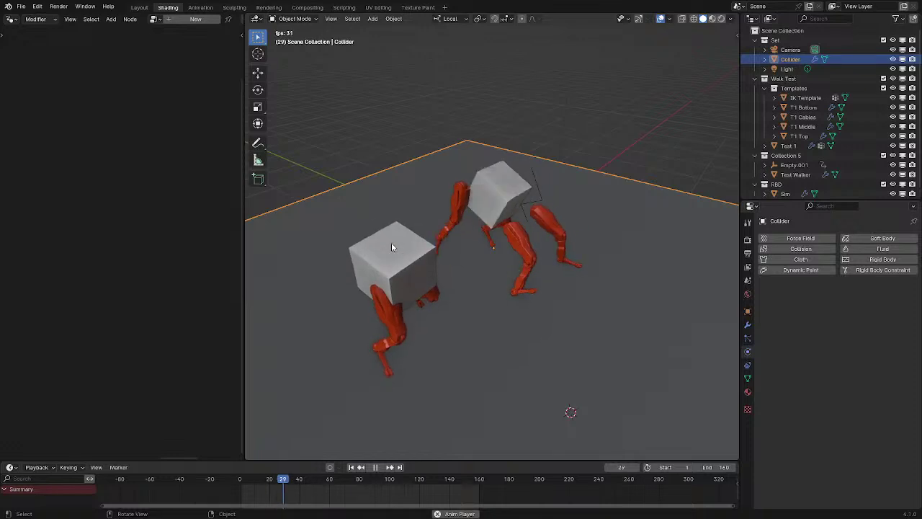
key(space)
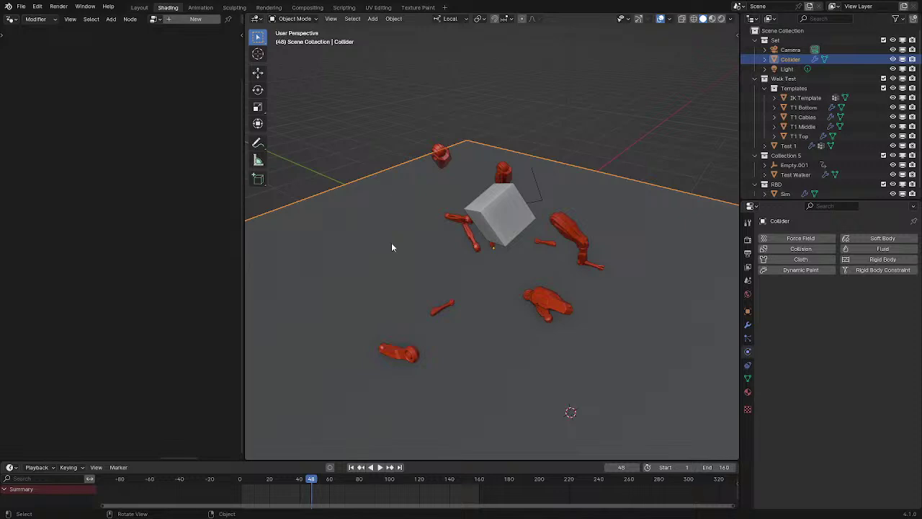
Select the Sim object and play its breakup on to frame 103 from different angles
click(472, 254)
middle_drag(666, 241, 532, 226)
key(space)
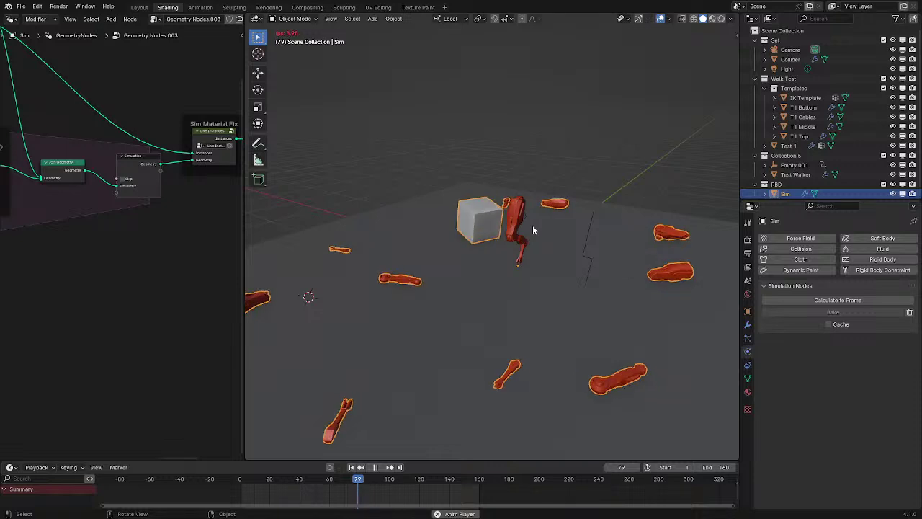
key(space)
key(space)
key(space)
middle_drag(532, 229, 587, 272)
key(space)
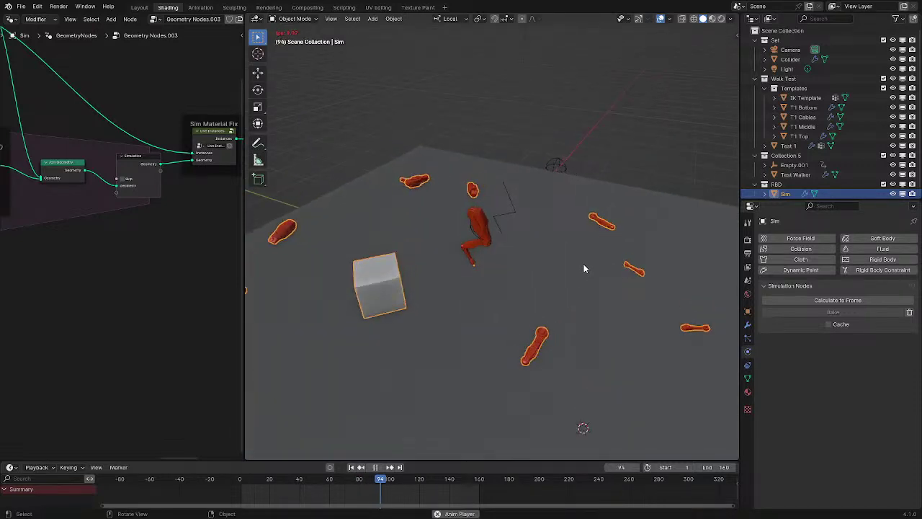
key(space)
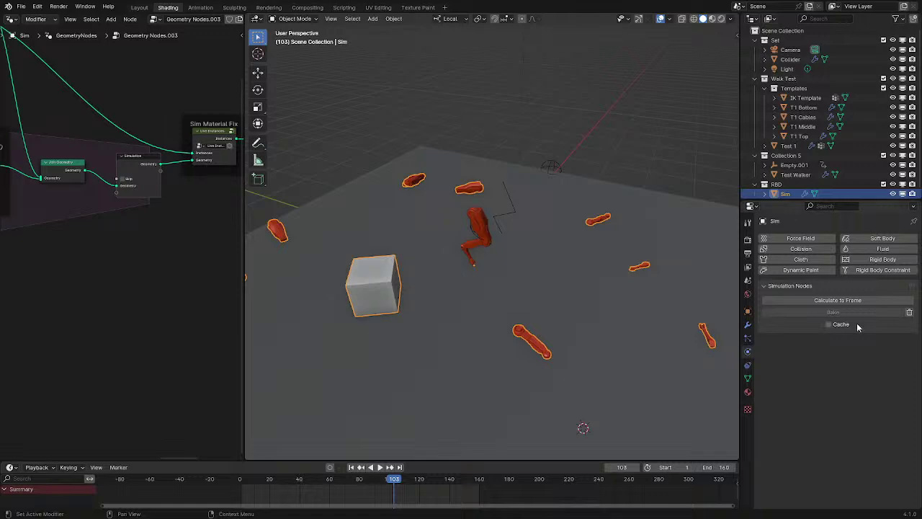
Continue the Sim playback to frame 134, checking the parts from two more angles
middle_drag(571, 205, 590, 207)
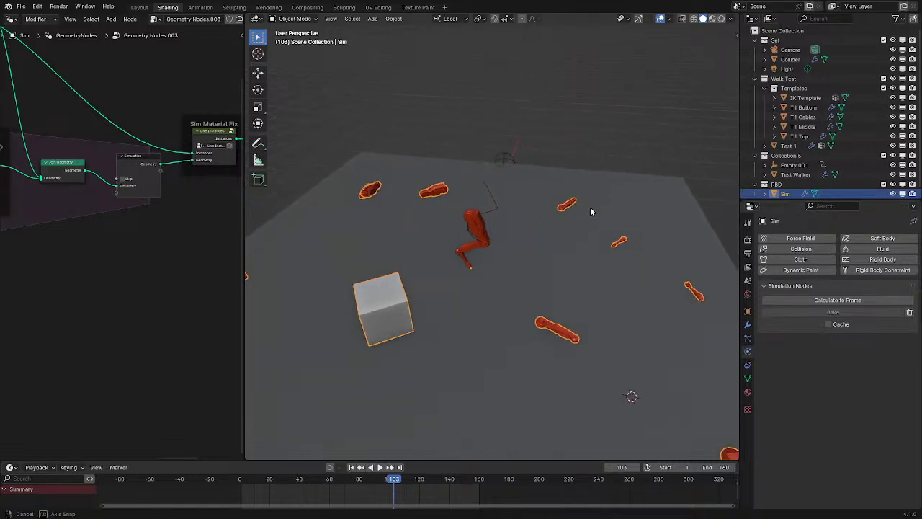
key(space)
key(space)
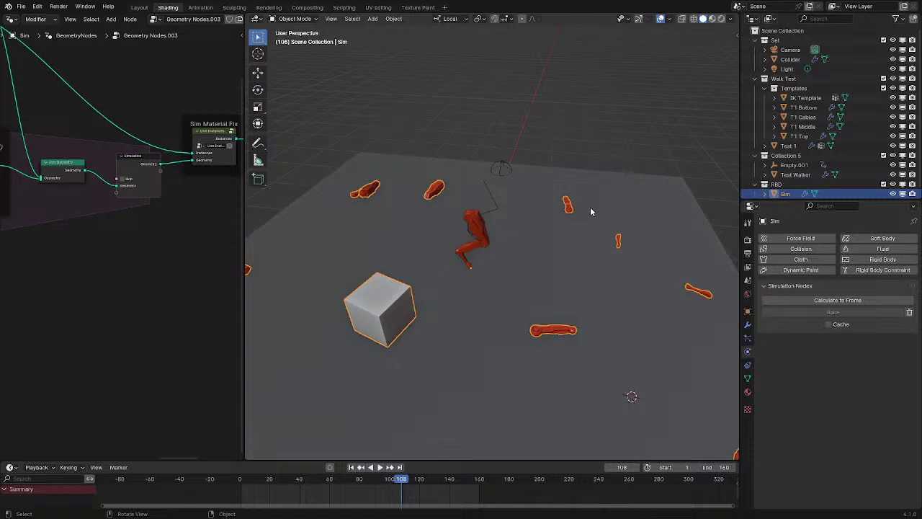
middle_drag(591, 207, 555, 198)
key(space)
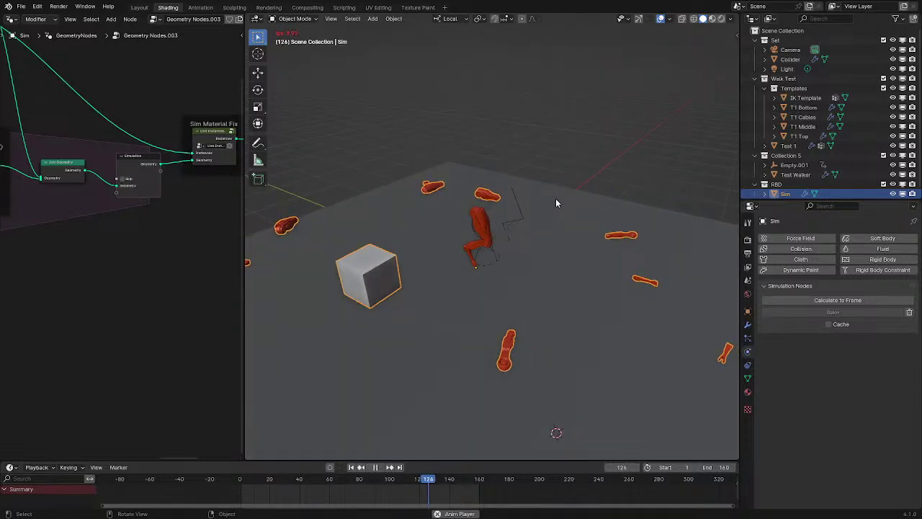
key(space)
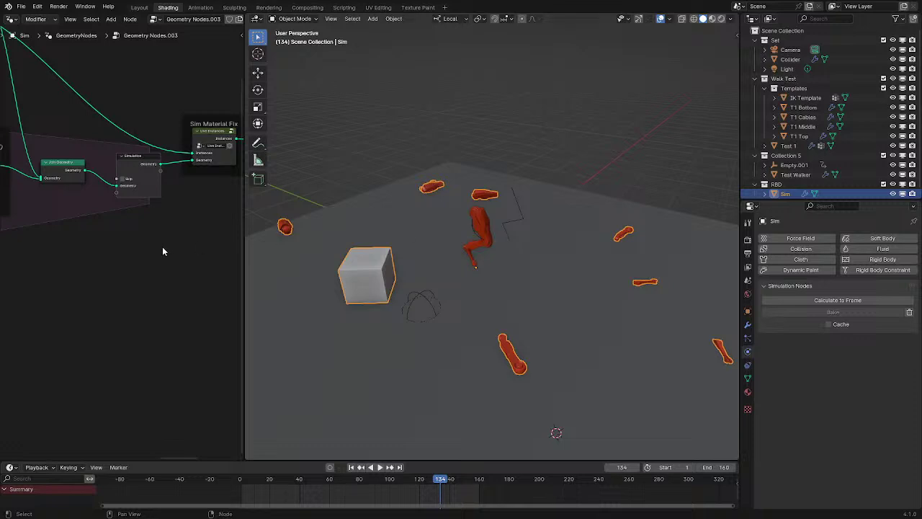
Replay the walk and breakup, pausing at frame 56 and continuing to frame 104
scroll(163, 249, down, 1)
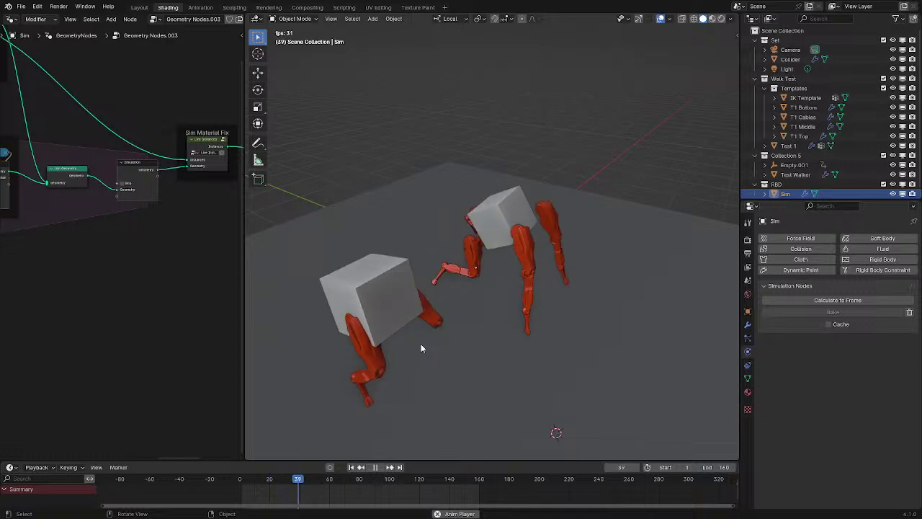
key(space)
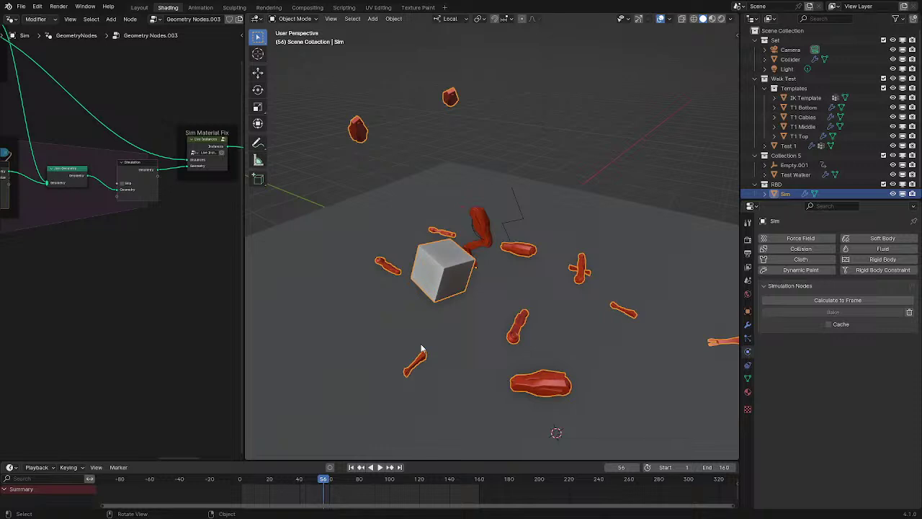
key(space)
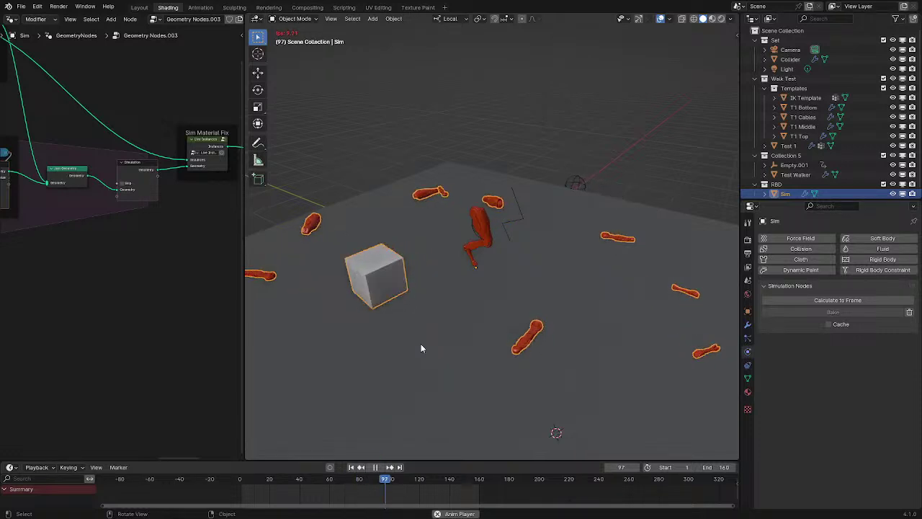
key(space)
middle_drag(491, 301, 443, 306)
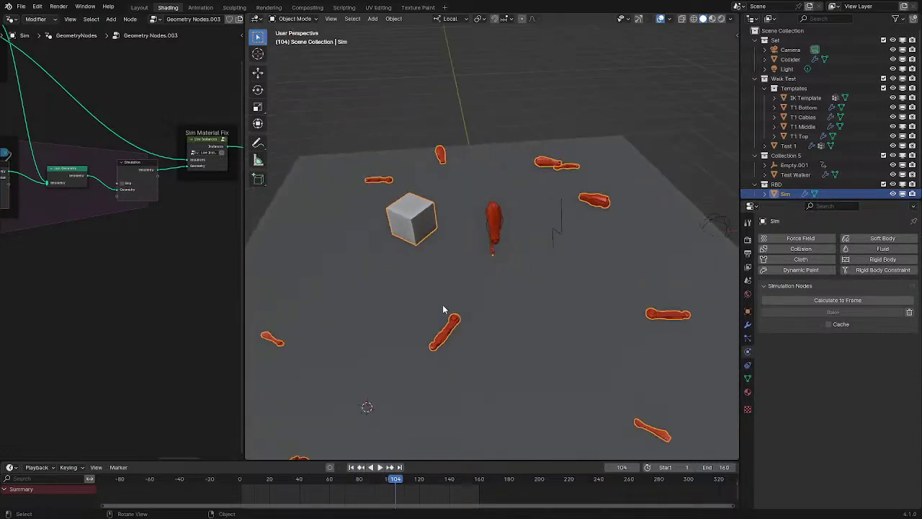
Bring the rotational velocity and RBD Collision Check nodes of Sim's node tree into view and replay the breakup to frame 59
scroll(99, 320, down, 3)
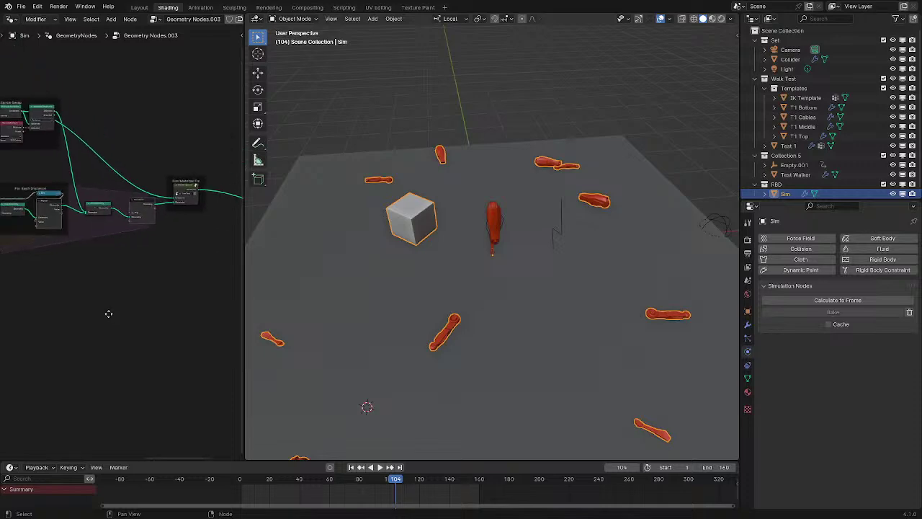
scroll(170, 353, down, 2)
key(ctrl+space)
mouse_move(170, 352)
middle_down()
mouse_move(385, 305)
mouse_move(502, 294)
middle_up()
key(ctrl+space)
key(space)
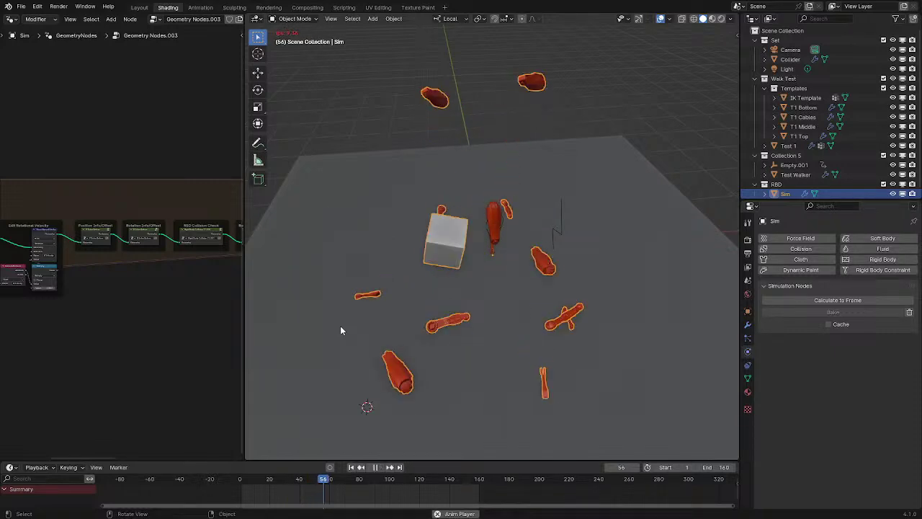
key(space)
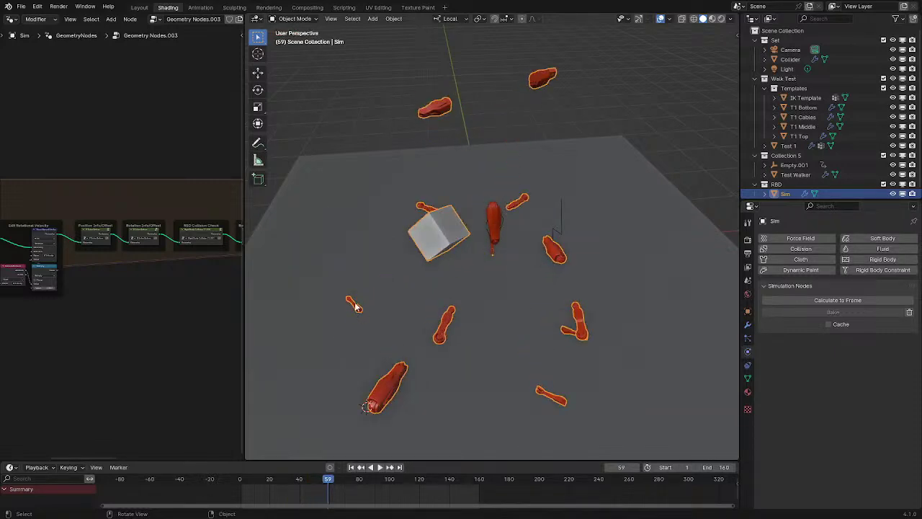
Orbit to another side of the broken Sim parts and play the breakup on to frame 103
middle_drag(354, 307, 495, 291)
key(space)
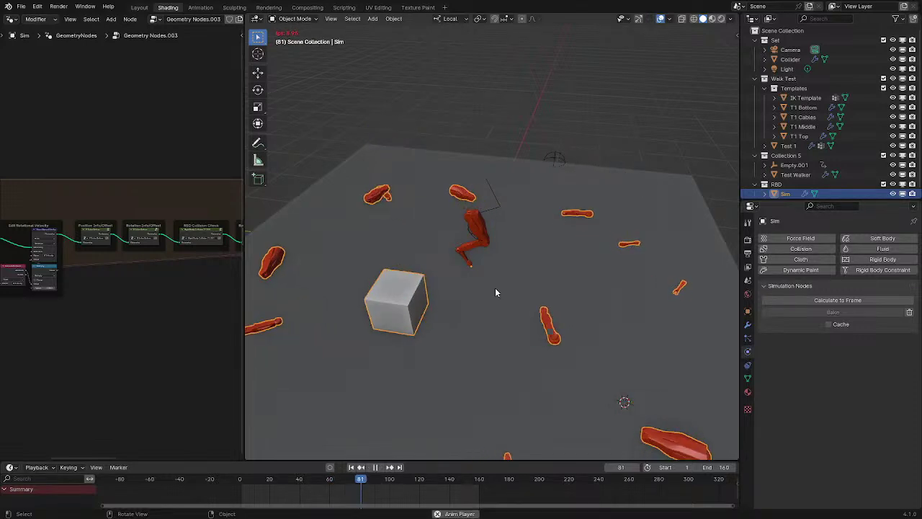
key(space)
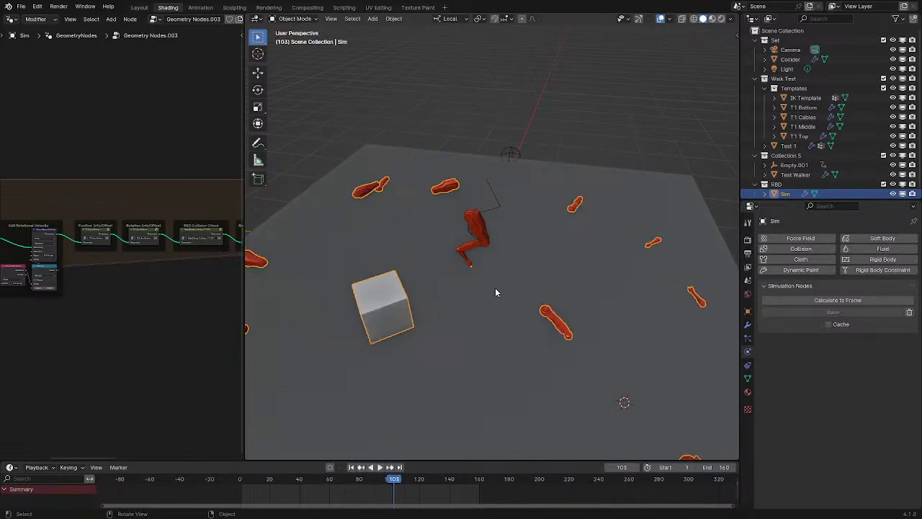
Open Sim's object properties and play the breakup on to frame 112, checking the scattered parts from several angles
click(748, 311)
middle_drag(657, 305, 558, 312)
scroll(567, 297, up, 1)
key(space)
key(space)
scroll(510, 291, down, 4)
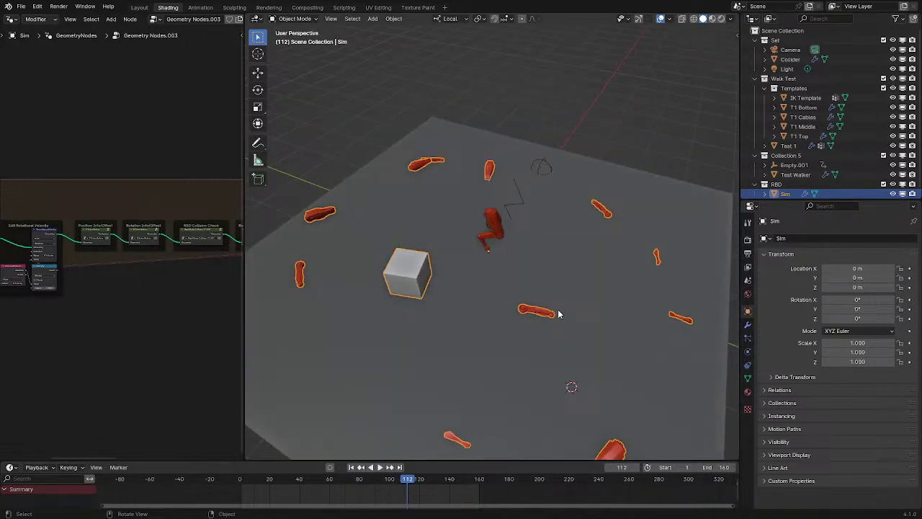
middle_drag(558, 314, 561, 286)
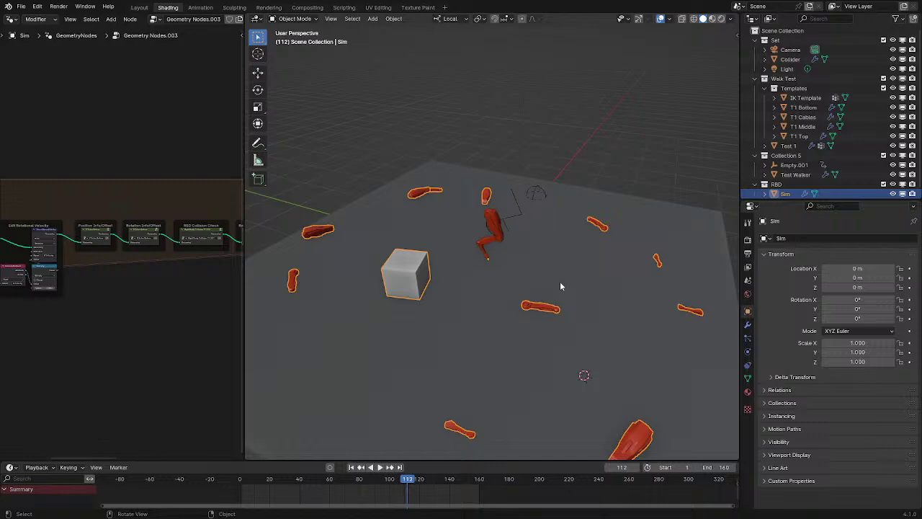
middle_drag(621, 210, 566, 242)
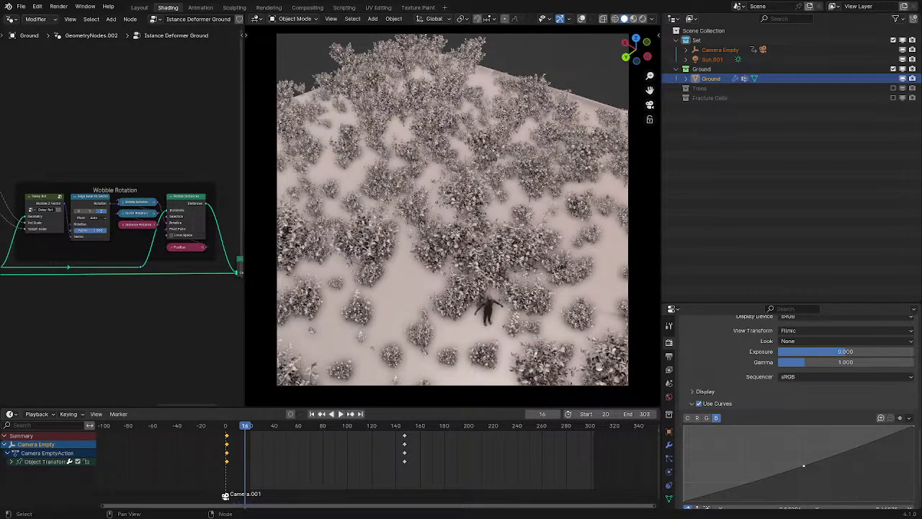
Switch the planted Ground scene from solid shading to a view with materials and play its fracture animation through the camera
key(z)
click(255, 277)
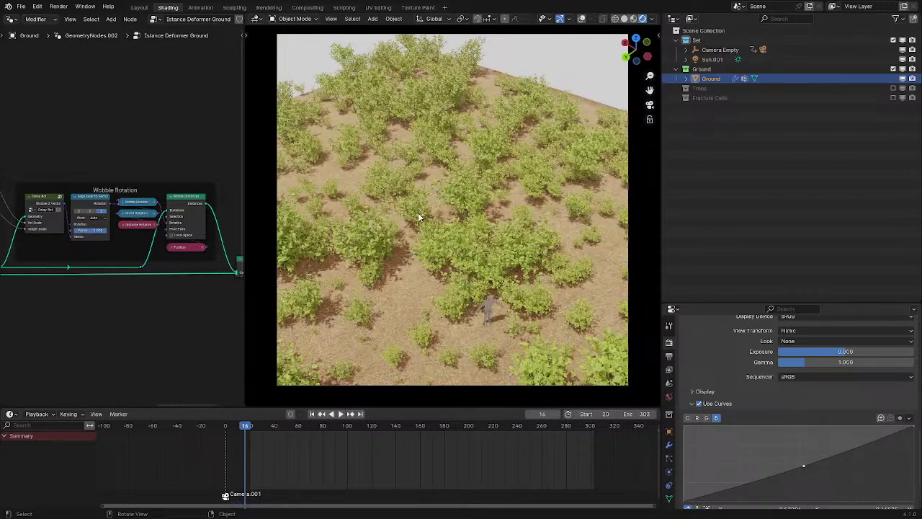
key(space)
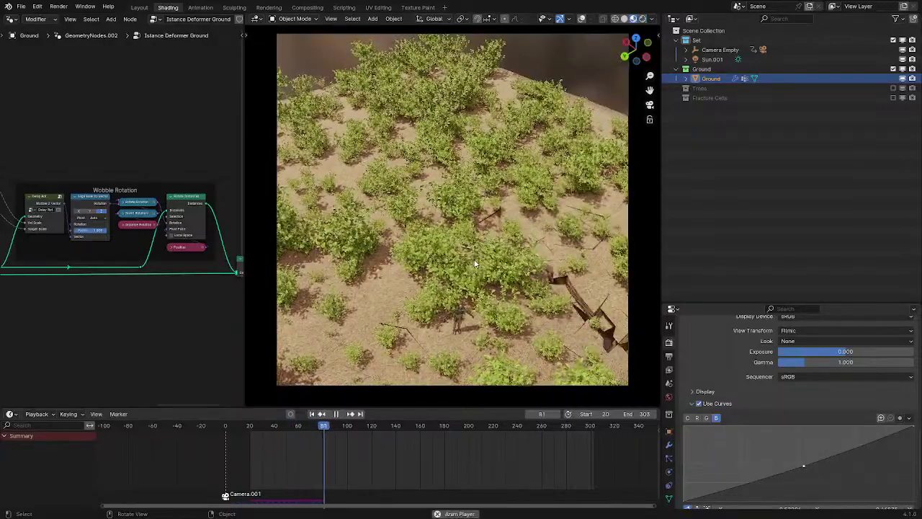
Watch the cracking ground up close in solid shading, pausing the playback at frame 171
key(z)
click(433, 309)
mouse_move(432, 309)
middle_down()
mouse_move(522, 240)
mouse_move(509, 220)
middle_up()
scroll(522, 240, up, 4)
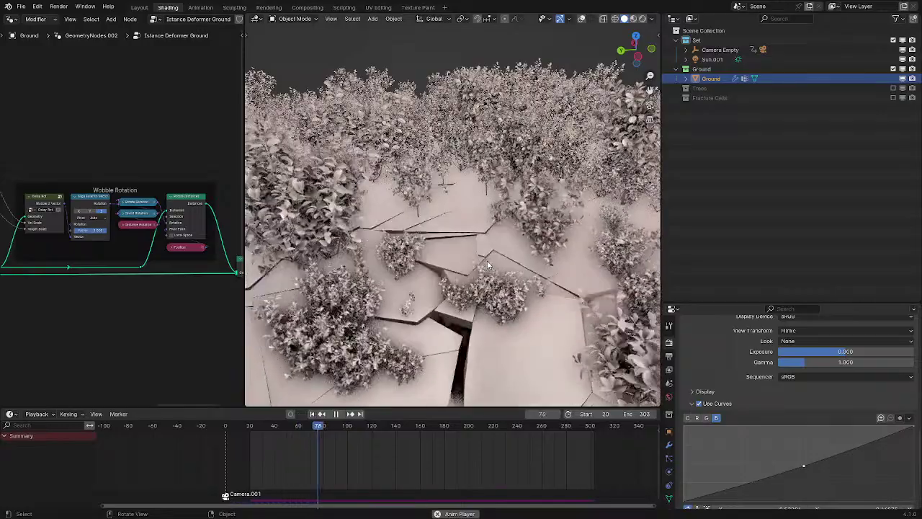
mouse_move(487, 265)
middle_down()
mouse_move(465, 236)
mouse_move(459, 199)
mouse_move(461, 209)
middle_up()
key(space)
Examine the plants and broken ground up close in Material Preview shading at frame 171
key(z)
click(456, 229)
scroll(508, 222, down, 2)
shift+middle_drag(525, 175, 419, 231)
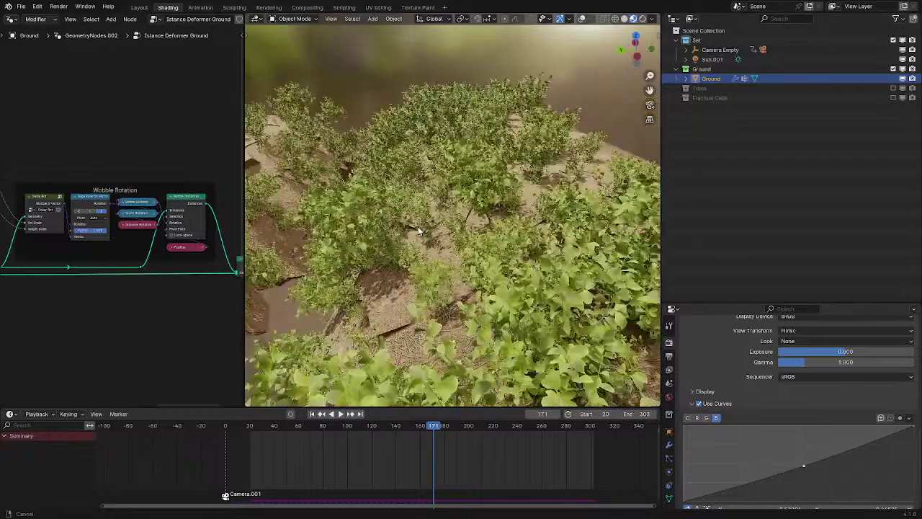
scroll(419, 234, up, 4)
scroll(419, 237, down, 2)
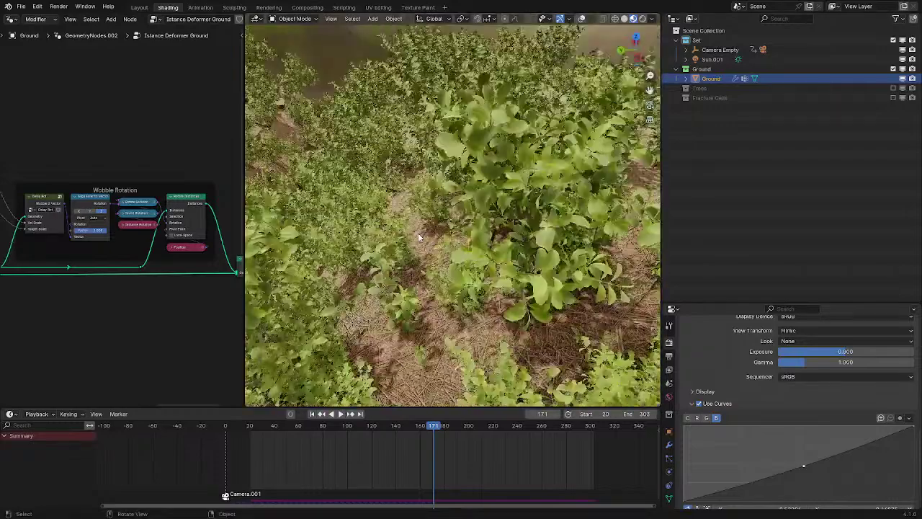
scroll(419, 237, down, 3)
middle_drag(419, 237, 464, 209)
scroll(490, 258, up, 4)
scroll(490, 258, down, 5)
Check the whole split ground in solid shading and return to the camera view in Material Preview
key(z)
middle_drag(434, 241, 485, 234)
key(z)
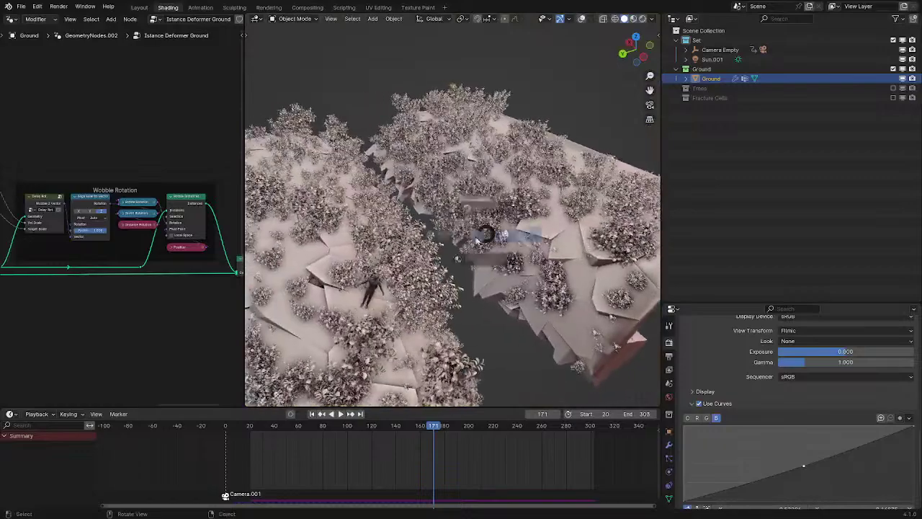
click(536, 149)
key(KP_0)
key(z)
click(507, 259)
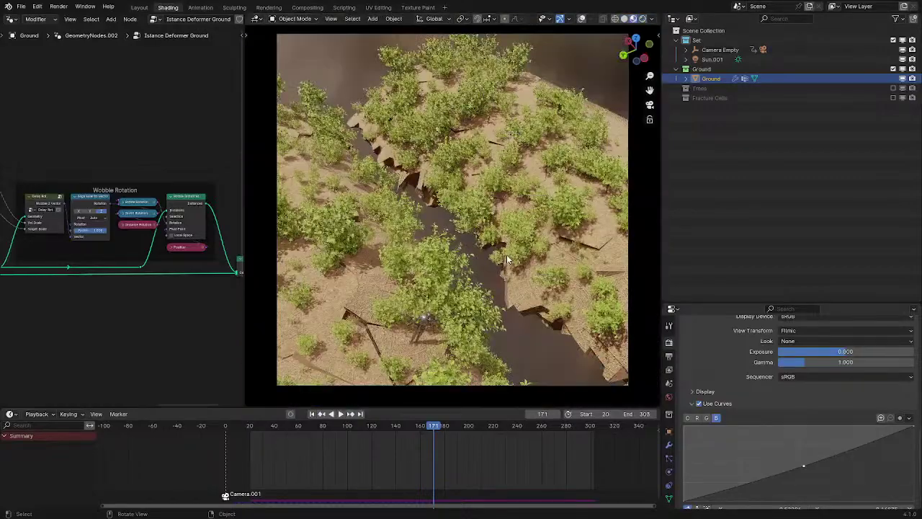
Play the fracture on, restart it from near frame 20 and pause it at frame 149
key(space)
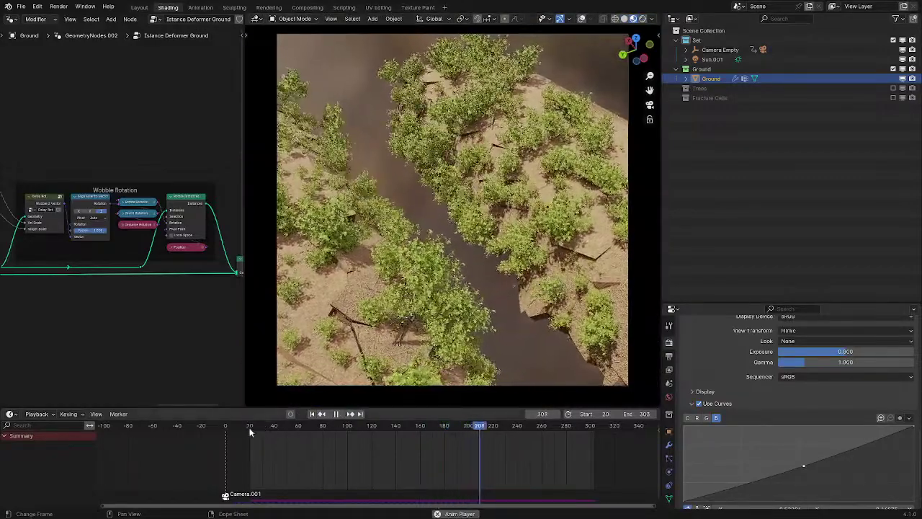
click(254, 430)
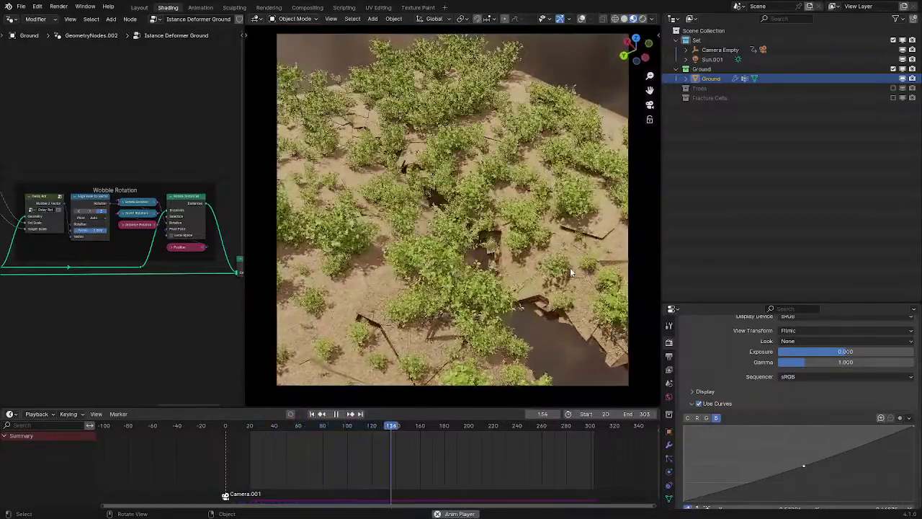
key(space)
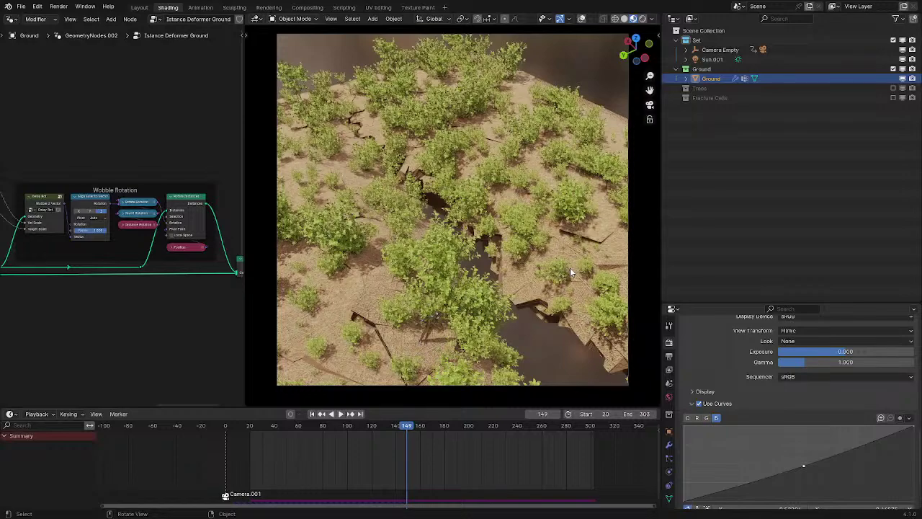
Fit the camera frame to the viewport and continue the fracture playback to frame 165
key(Home)
key(space)
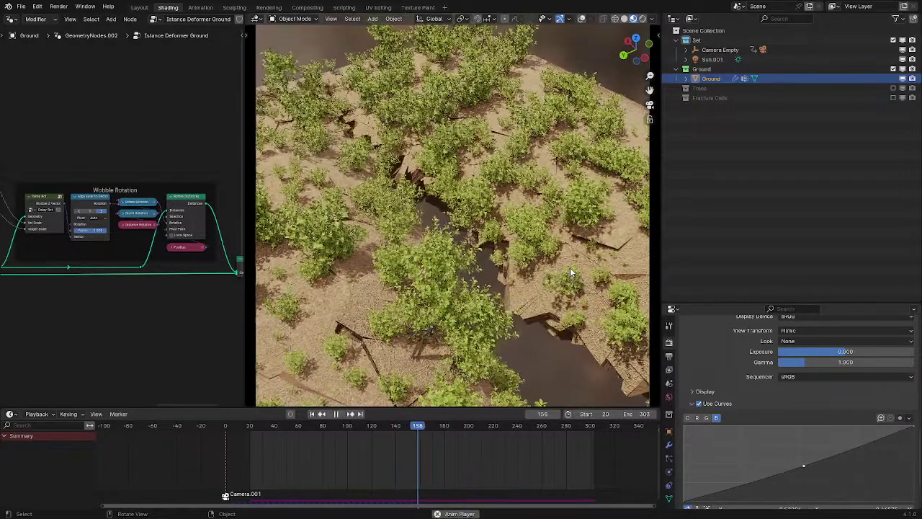
key(space)
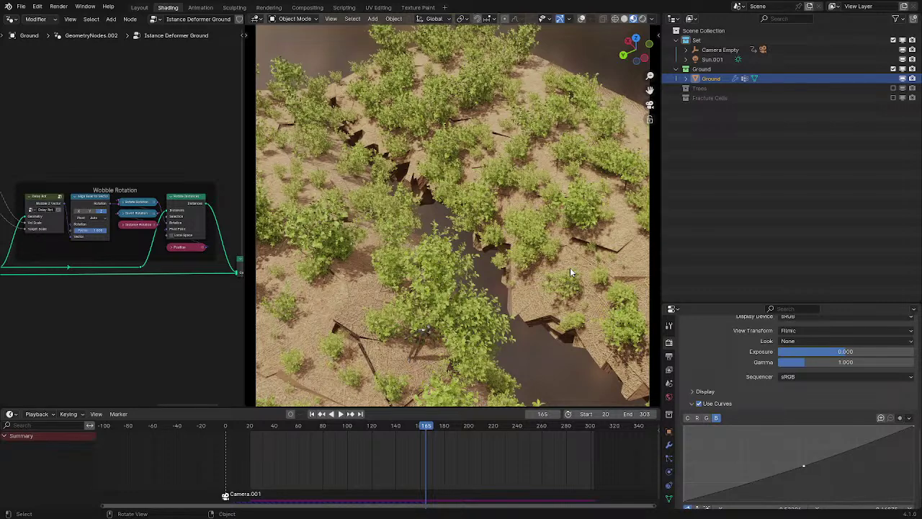
View the widening gap from a closer angle, play it to frame 206 and return to the camera view
middle_drag(550, 199, 478, 177)
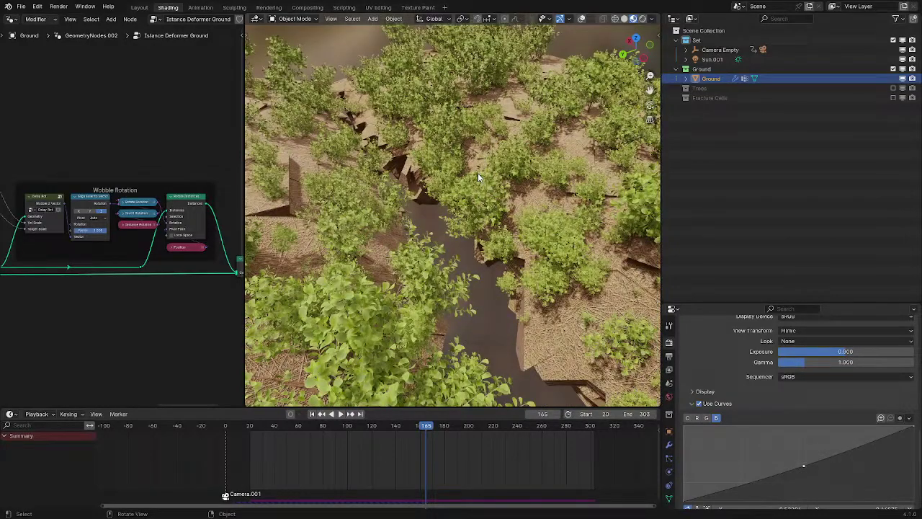
key(space)
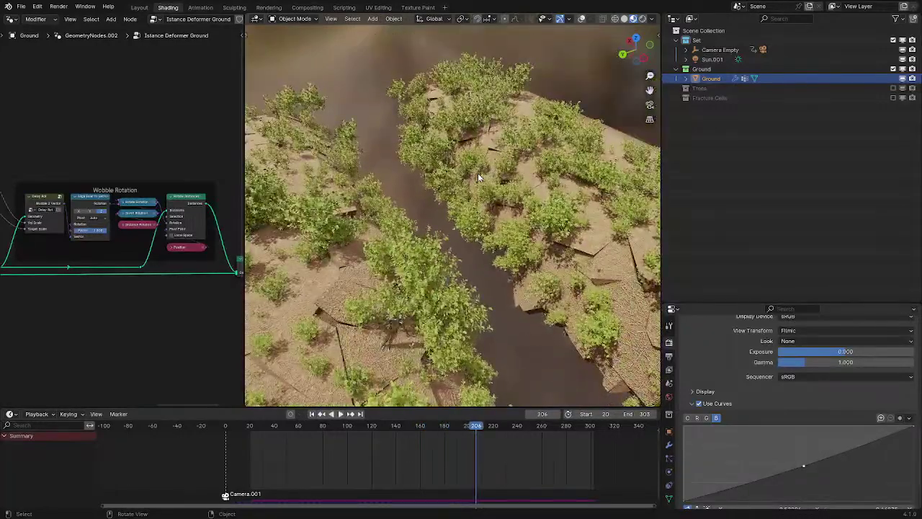
key(space)
key(KP_0)
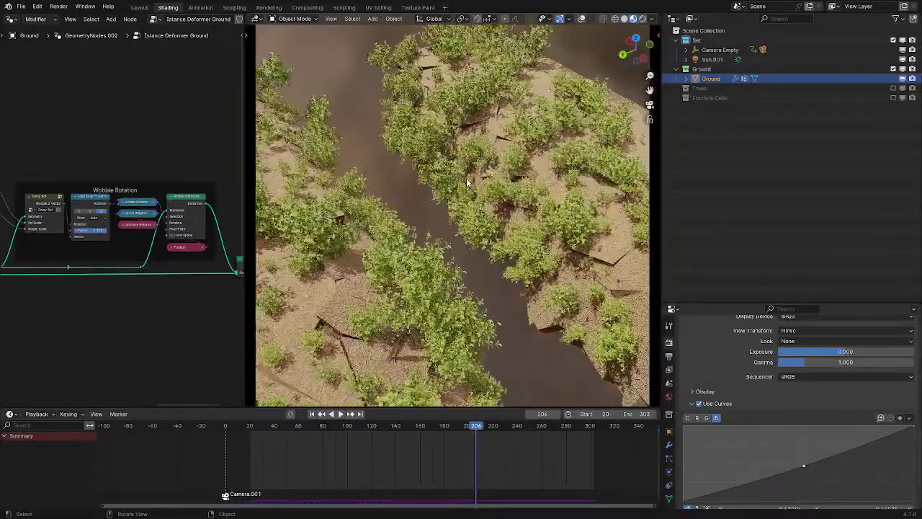
Show the viewport overlays with the scene statistics, deselect everything and hide the overlays again
click(582, 19)
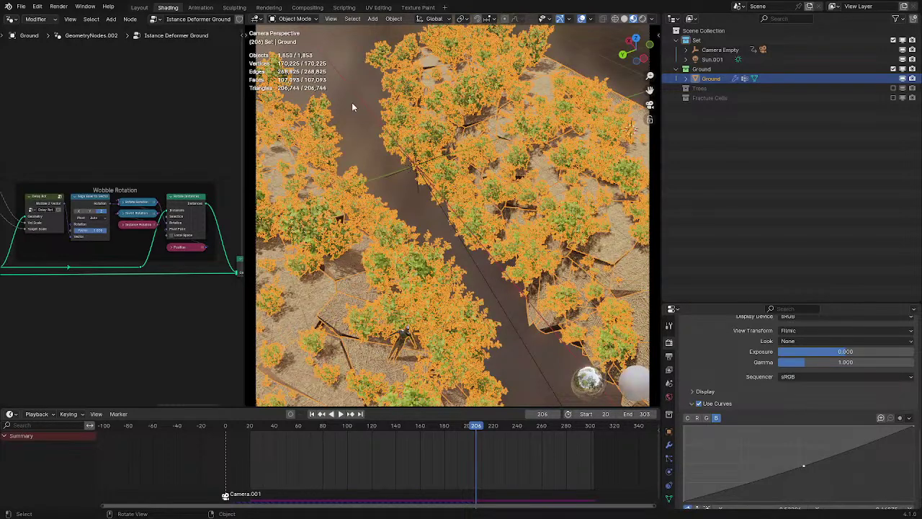
key(alt+a)
click(580, 19)
Orbit above the gap and play the plant and ground motion, pausing at frame 238
middle_drag(414, 116, 430, 132)
scroll(430, 132, up, 1)
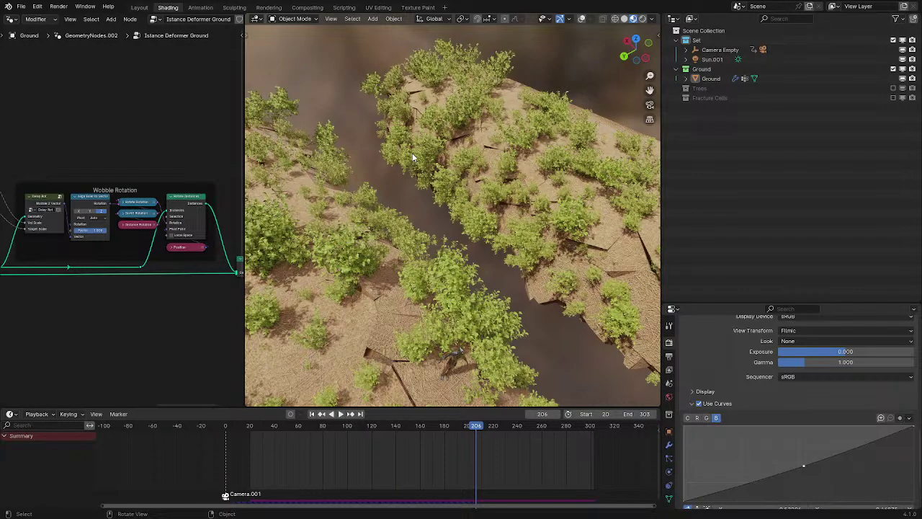
key(space)
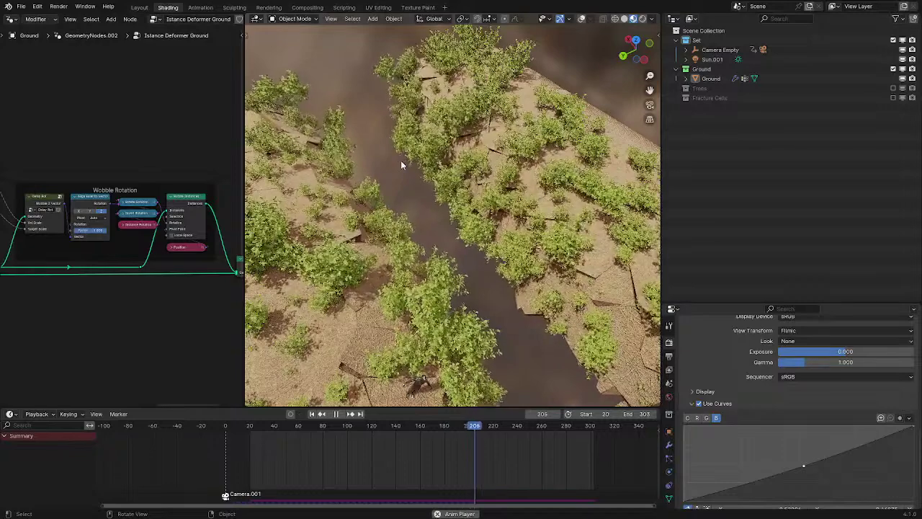
key(space)
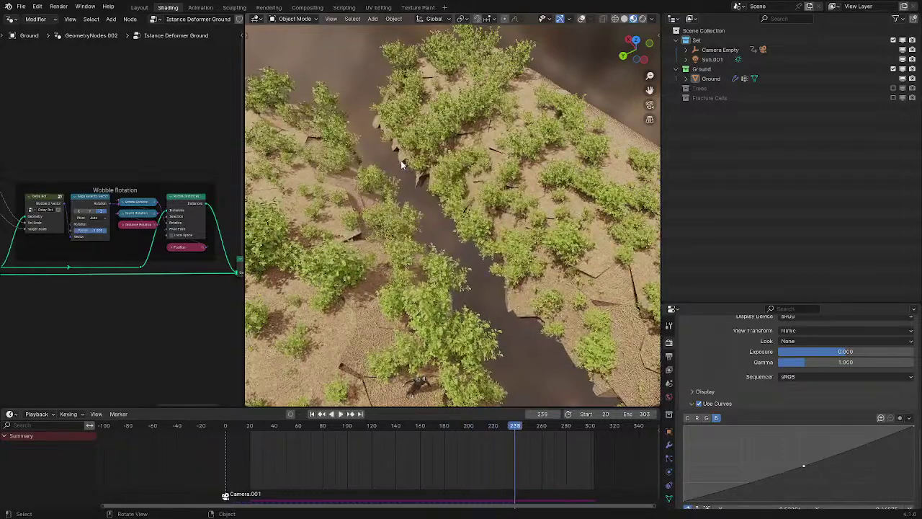
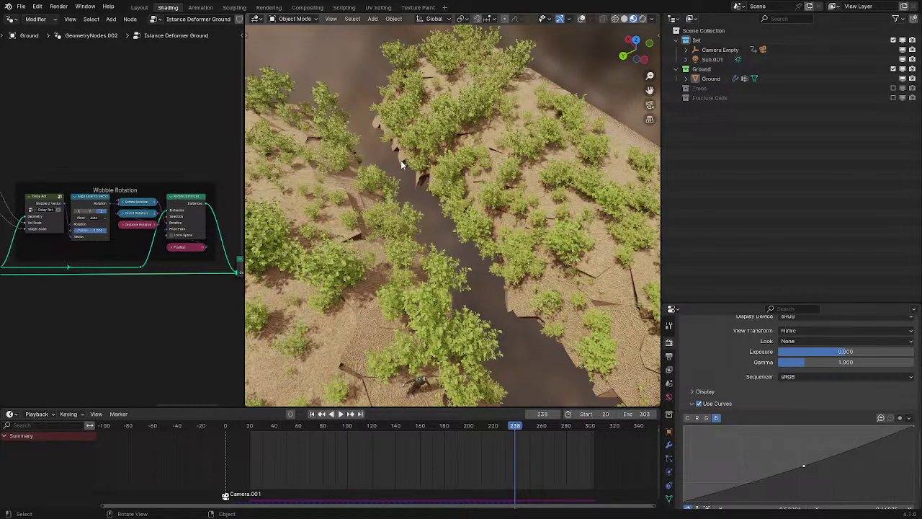
Select the Ground object, frame it to examine both split halves, and return to the camera view
click(401, 160)
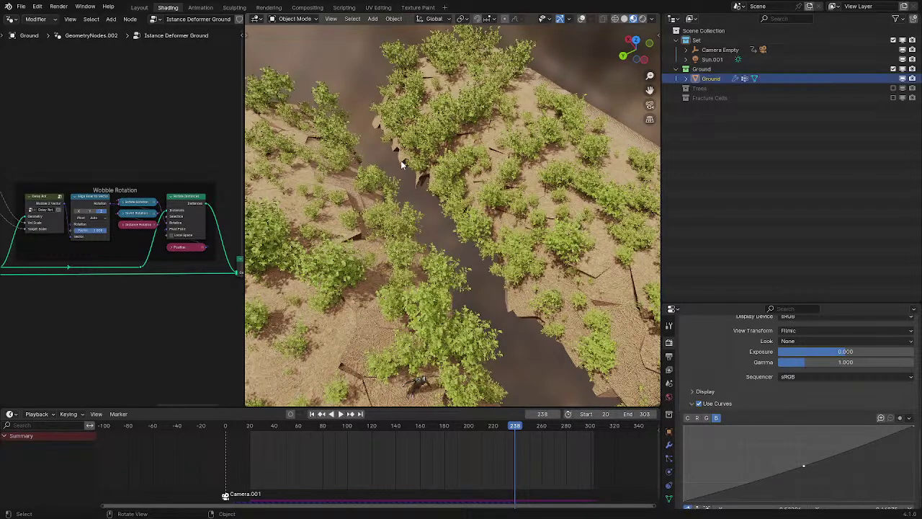
key(KP_Decimal)
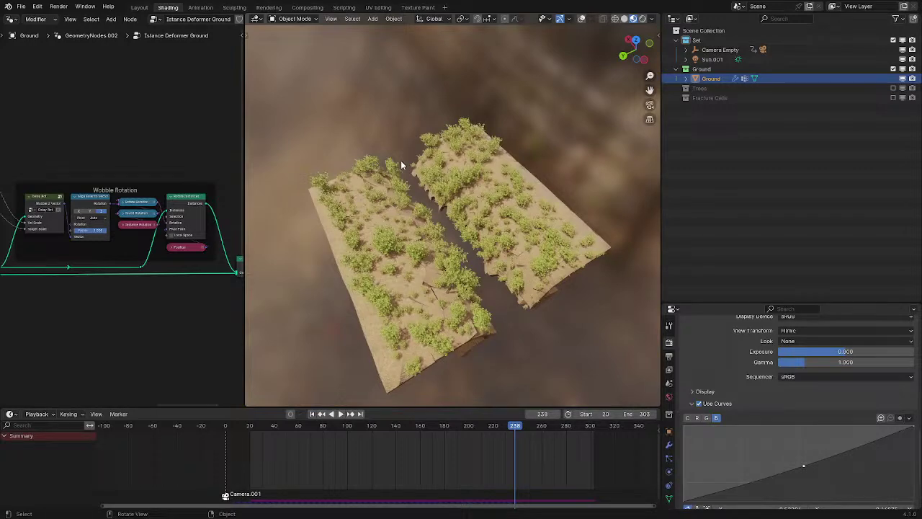
middle_drag(401, 162, 415, 144)
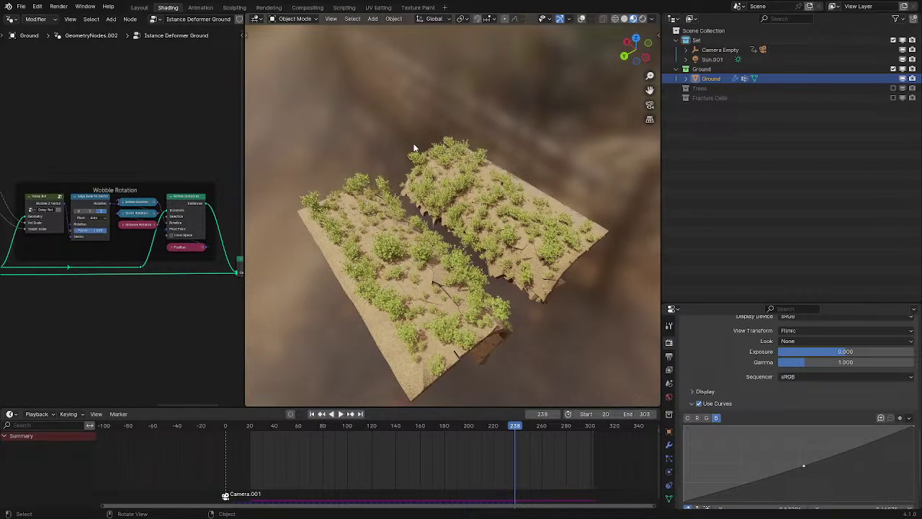
key(KP_0)
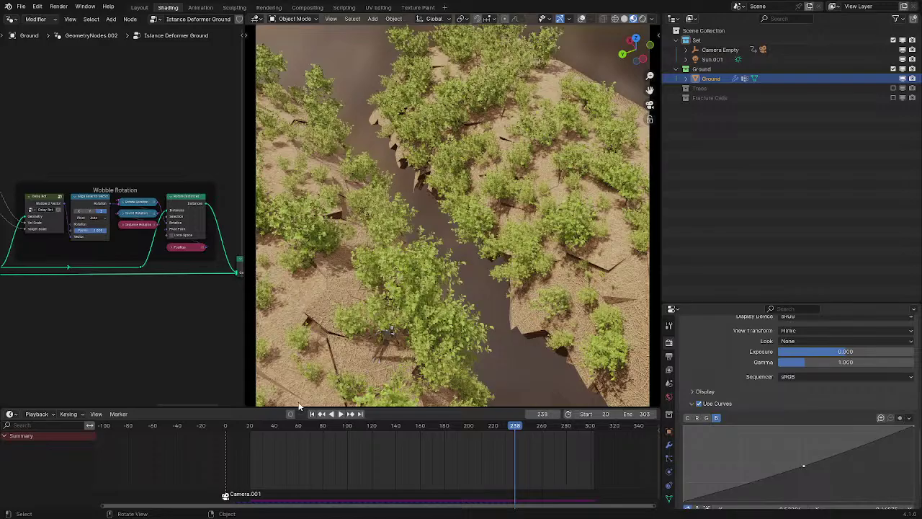
Replay the ground fracture through the camera from frame 20 to frame 239
click(250, 431)
key(space)
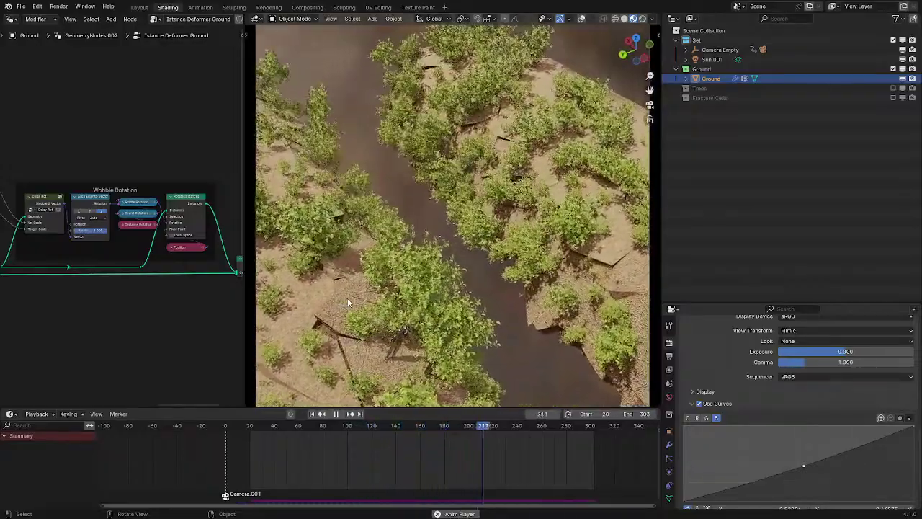
key(space)
Examine the gap's edges and plants up close at frame 239, switching between viewport shading modes and ending in Material Preview
mouse_move(372, 263)
middle_down()
mouse_move(437, 189)
mouse_move(498, 175)
middle_up()
scroll(435, 194, up, 2)
key(z)
click(488, 203)
key(z)
click(502, 221)
mouse_move(503, 222)
middle_down()
mouse_move(490, 190)
mouse_move(479, 193)
mouse_move(491, 208)
mouse_move(395, 184)
mouse_move(471, 199)
mouse_move(448, 207)
mouse_move(438, 193)
mouse_move(469, 233)
mouse_move(459, 217)
middle_up()
scroll(458, 208, down, 2)
key(z)
click(472, 228)
key(z)
click(472, 225)
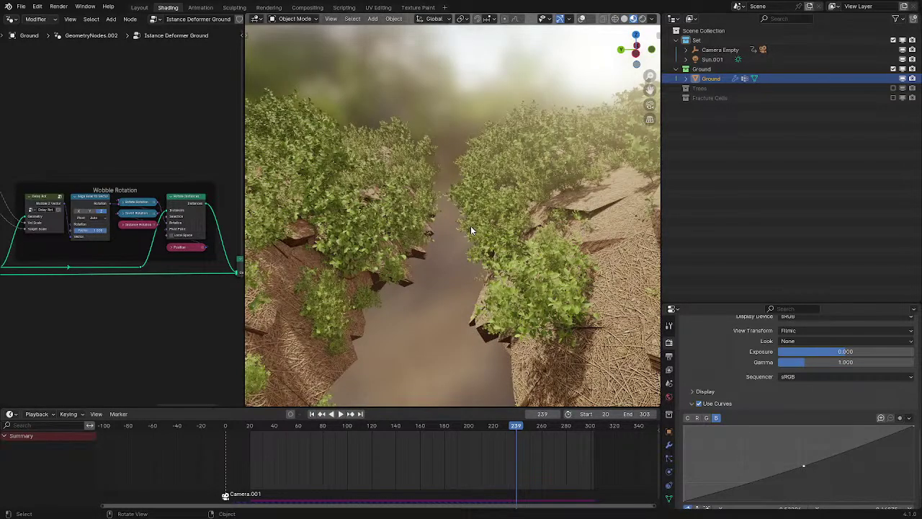
Look over the figure and the gap from above and replay the fracture, pausing in camera view at frame 97
middle_drag(473, 195, 502, 211)
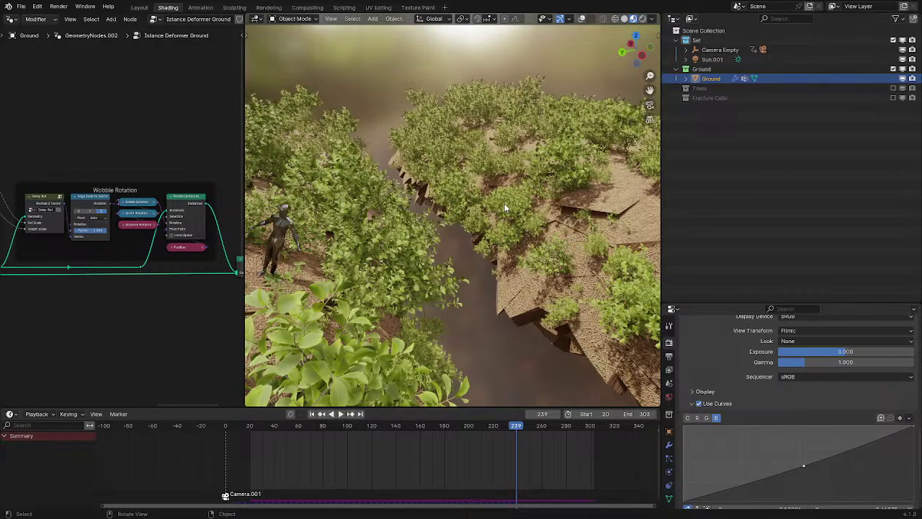
middle_drag(504, 203, 490, 214)
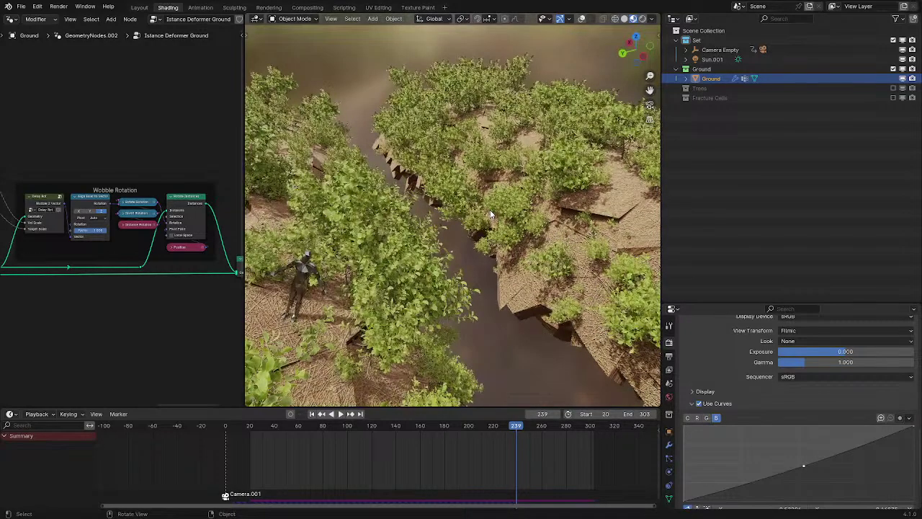
key(space)
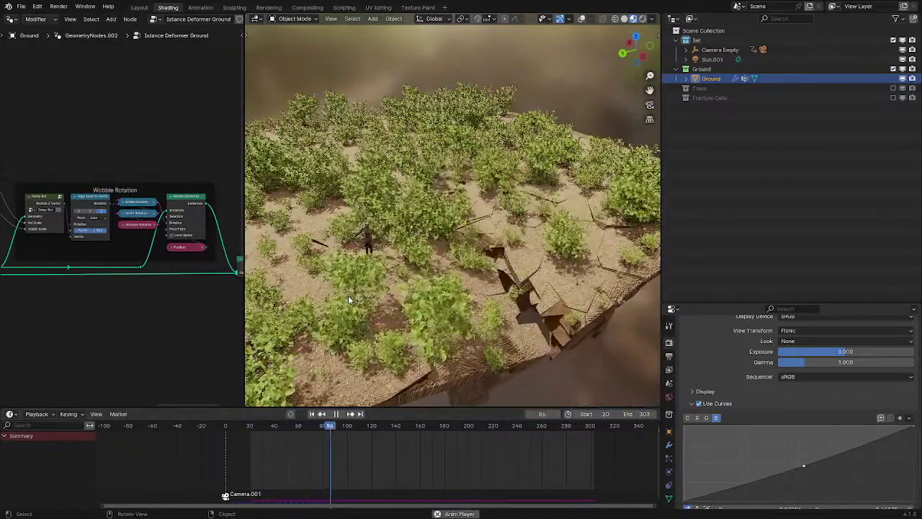
key(space)
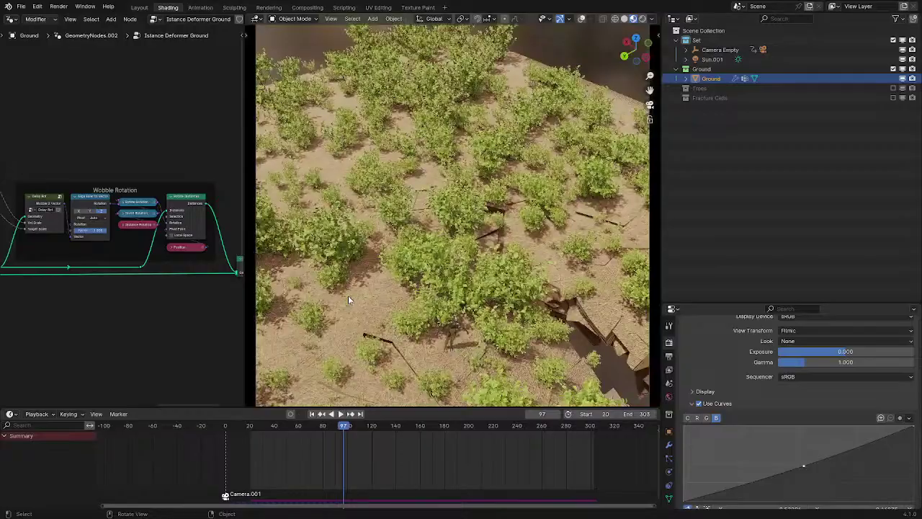
Play the ground fracture onward from frame 97 and pause it at frame 270 in camera view
key(space)
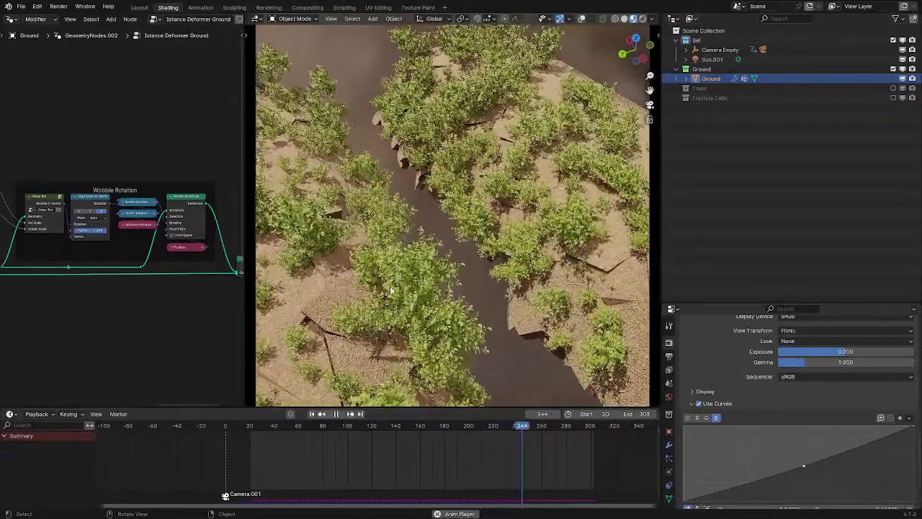
key(space)
key(space)
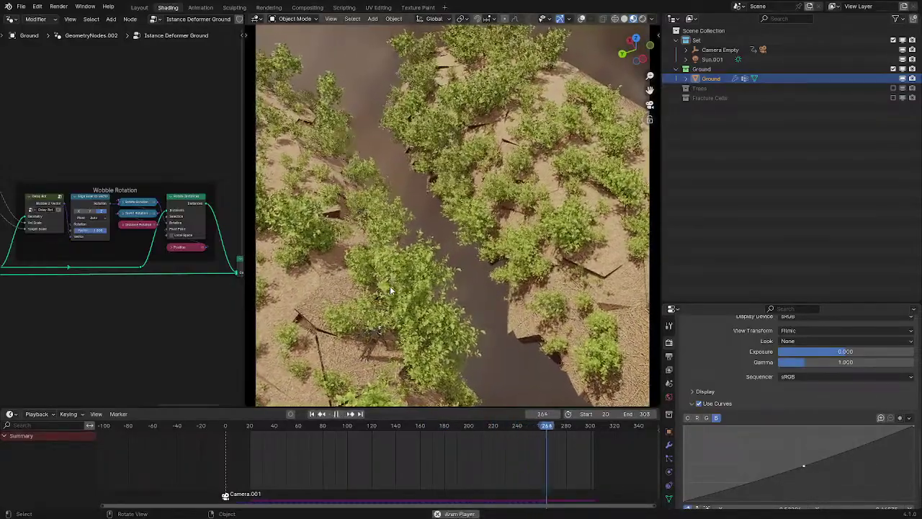
key(space)
middle_drag(390, 286, 419, 231)
key(KP_0)
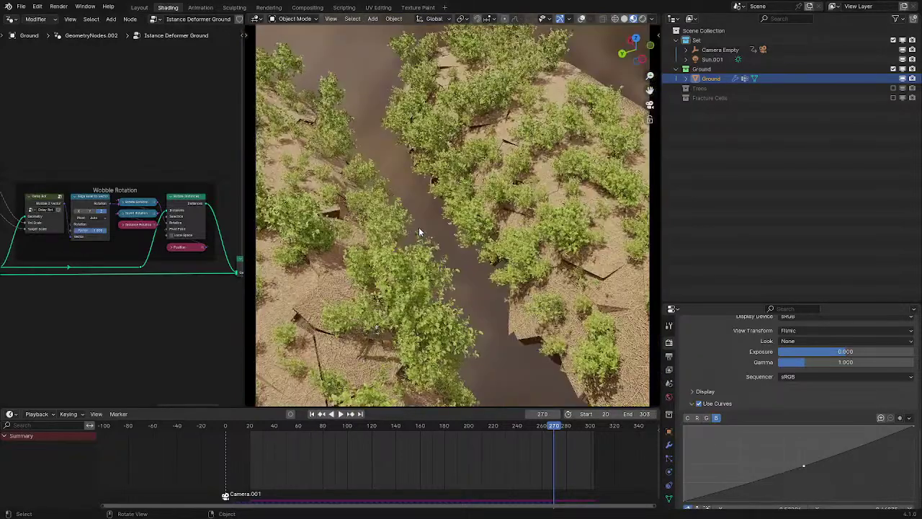
Compare the viewport shading modes on the split ground at frame 270, ending in Material Preview
key(z)
click(490, 232)
key(z)
click(608, 183)
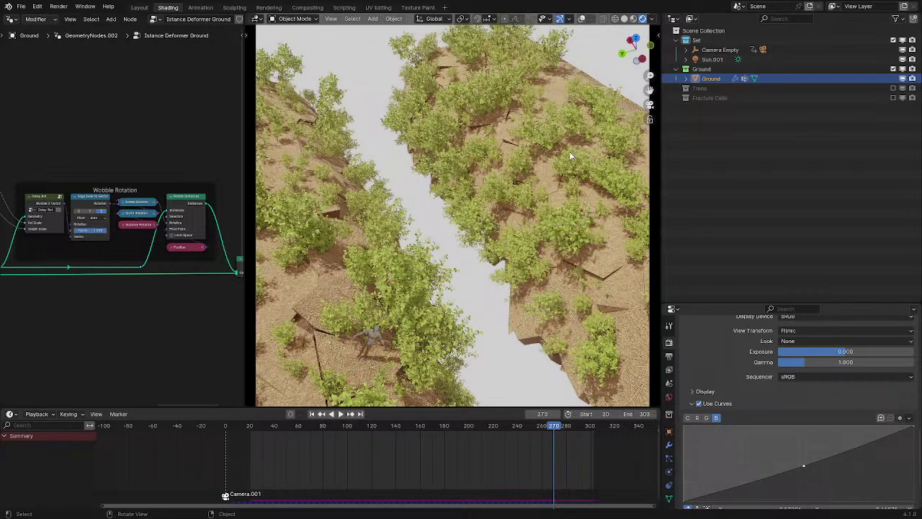
key(z)
click(544, 248)
Look along the gap between the ground halves from several angles and return to the camera view
middle_drag(544, 248, 520, 244)
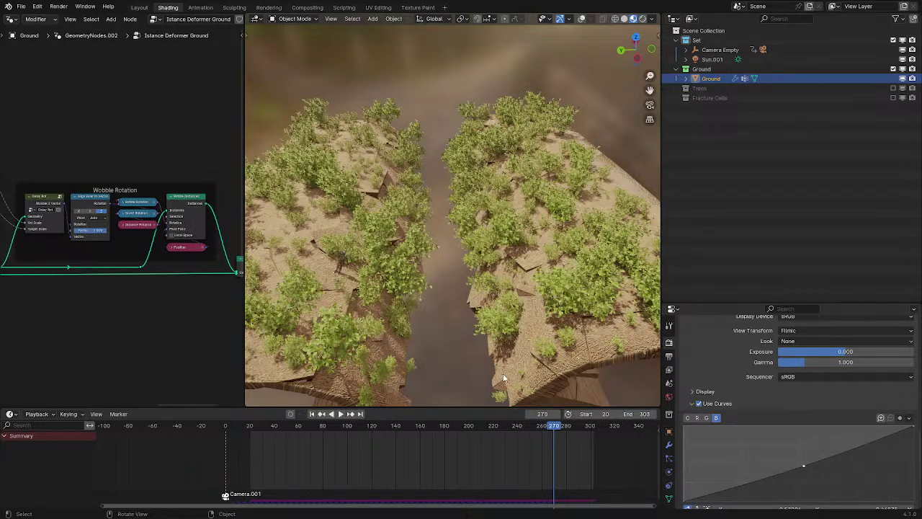
scroll(397, 343, up, 1)
middle_drag(396, 343, 405, 321)
scroll(389, 308, down, 2)
middle_drag(356, 283, 443, 284)
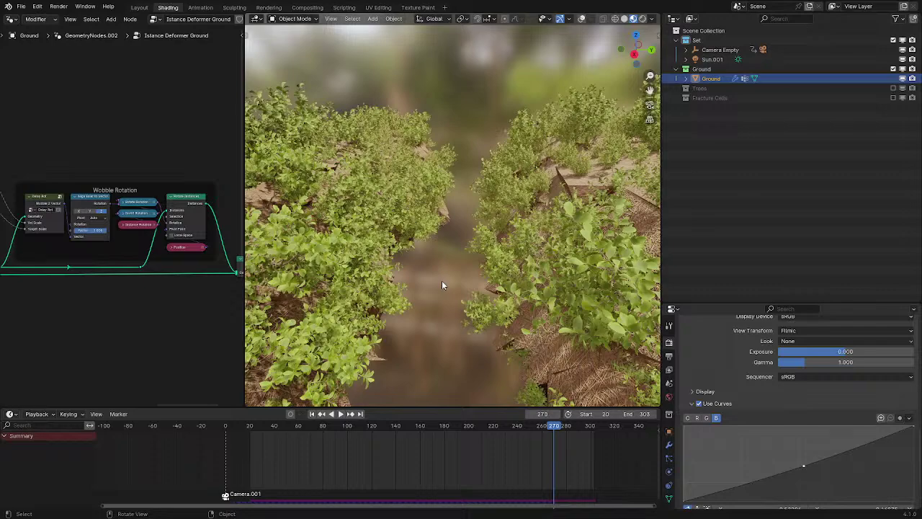
middle_drag(441, 282, 432, 294)
key(KP_0)
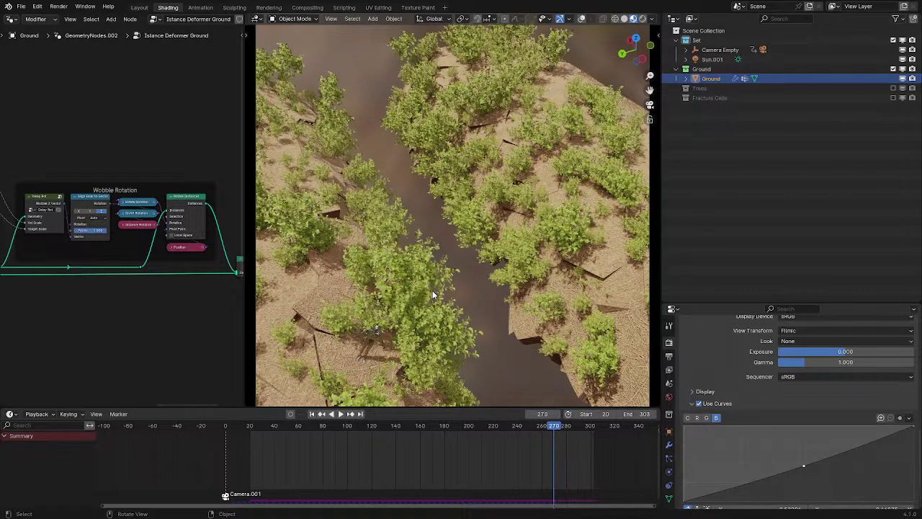
View both ground halves from outside the camera and switch the viewport to Solid shading
middle_drag(432, 250, 403, 248)
scroll(403, 248, down, 3)
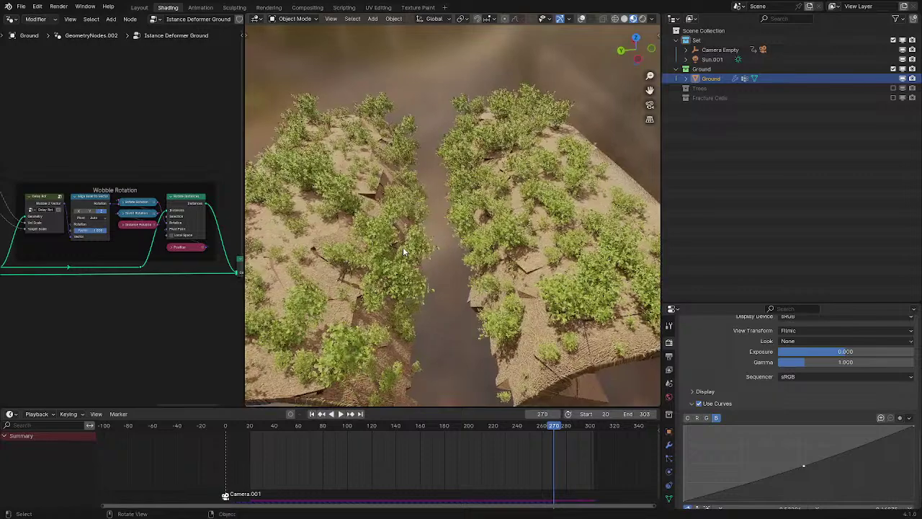
scroll(403, 247, up, 3)
key(z)
click(469, 247)
Examine the Istance Deformer Ground node tree full screen, back to the Trees frame and its Random Value, Power and Map Range chain
key(ctrl+space)
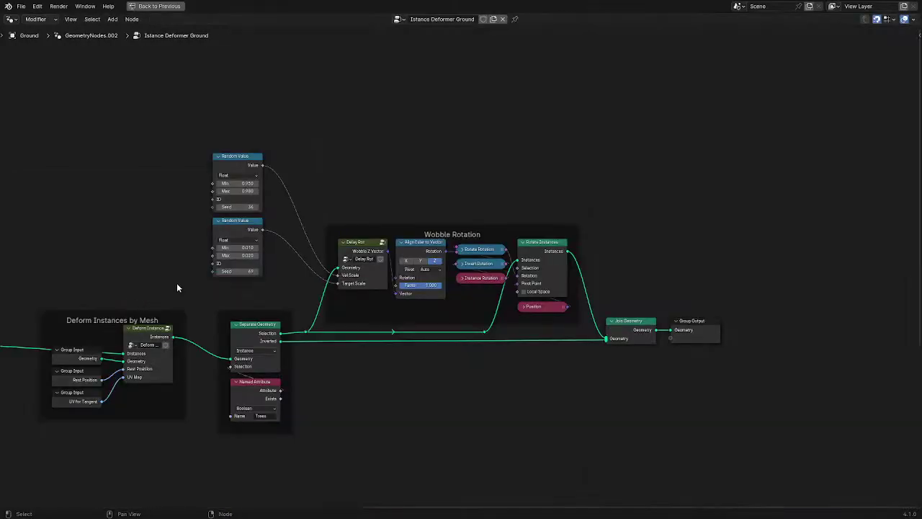
middle_drag(178, 286, 412, 264)
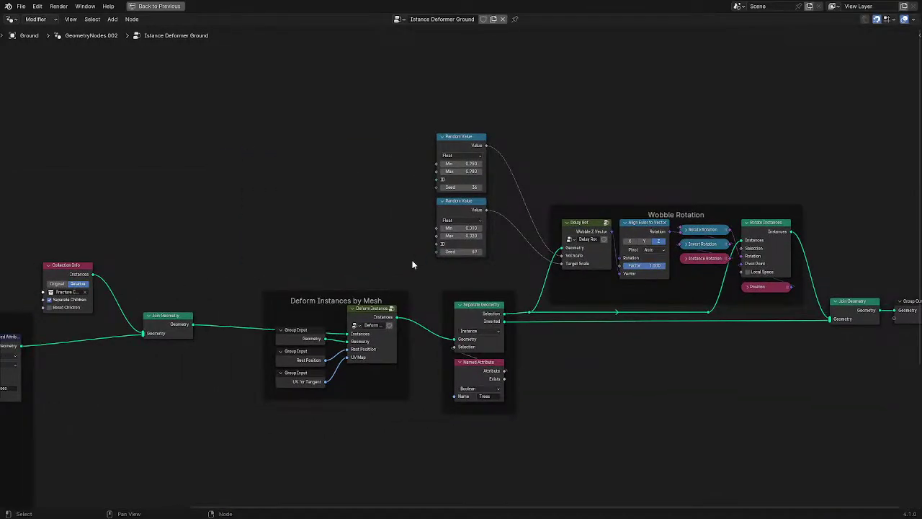
middle_drag(240, 264, 455, 212)
scroll(426, 218, down, 1)
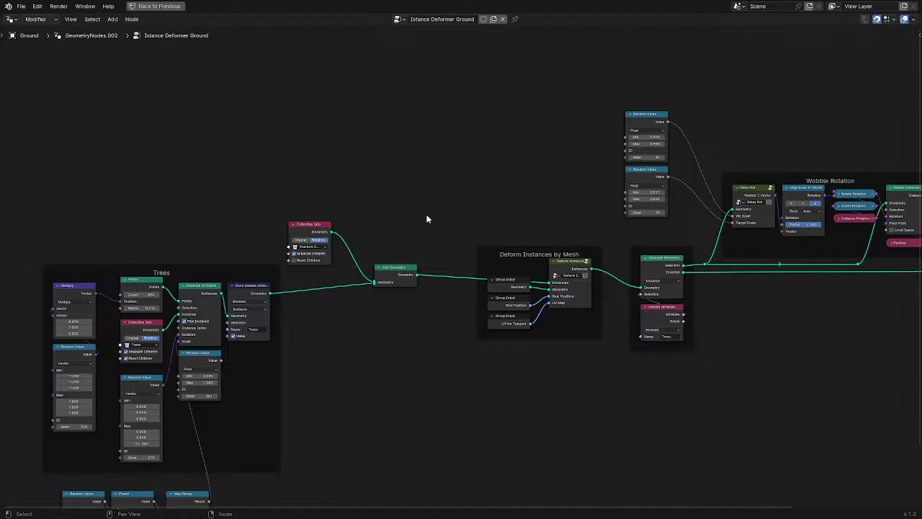
middle_drag(317, 315, 384, 254)
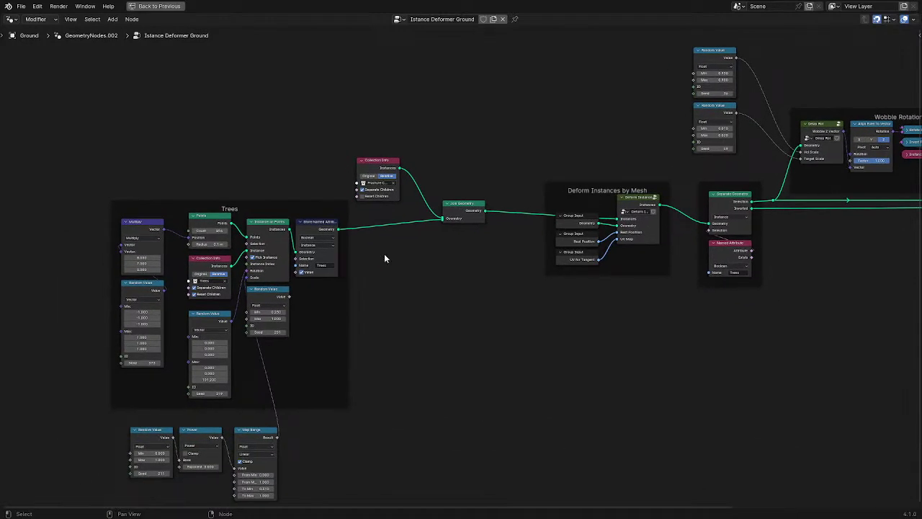
drag(76, 437, 240, 480)
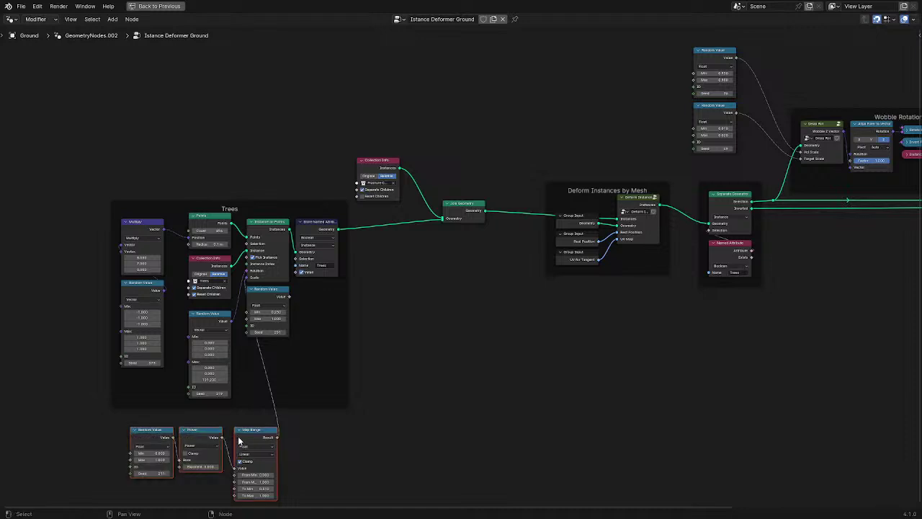
key(g)
right_click(215, 445)
Delete the float Random Value node below Instance on Points, and nudge the Random Value, Power and Map Range nodes beneath the Trees frame
click(263, 303)
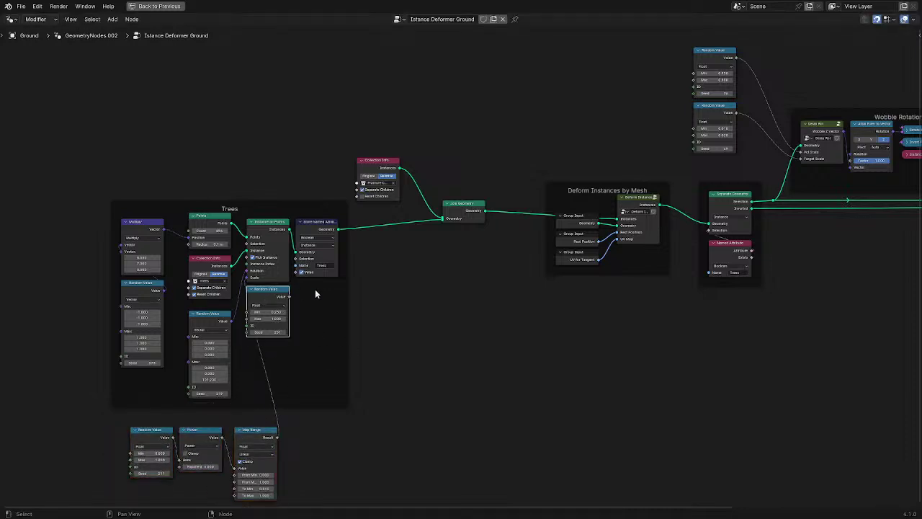
key(ctrl+x)
drag(124, 424, 297, 483)
key(g)
key(Escape)
drag(150, 433, 310, 458)
click(310, 458)
Look over the remaining nodes through to Group Output, including the deform and Wobble Rotation frames, and restore the full workspace layout
middle_drag(368, 298, 93, 353)
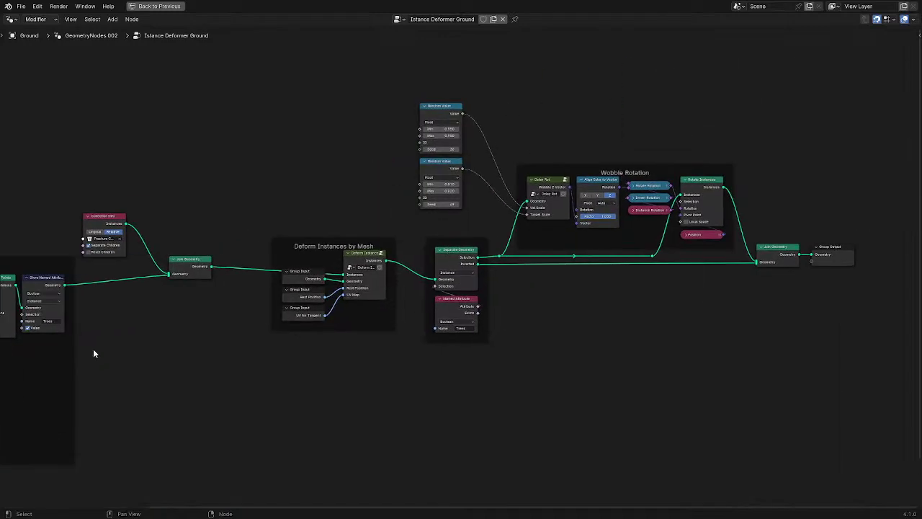
drag(179, 111, 919, 474)
click(831, 462)
middle_drag(628, 421, 444, 462)
key(ctrl+space)
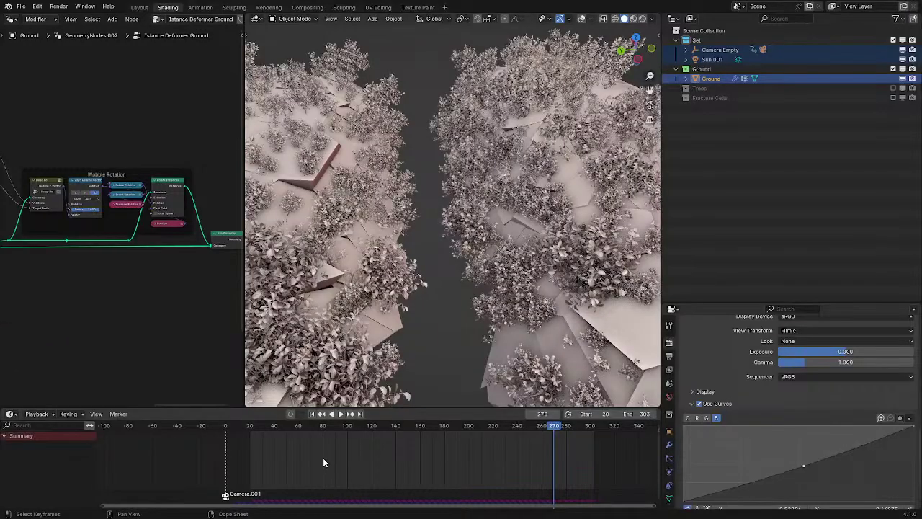
Replay the ground fracture in Solid shading from about frame 23 and pause at frame 250
click(253, 428)
key(space)
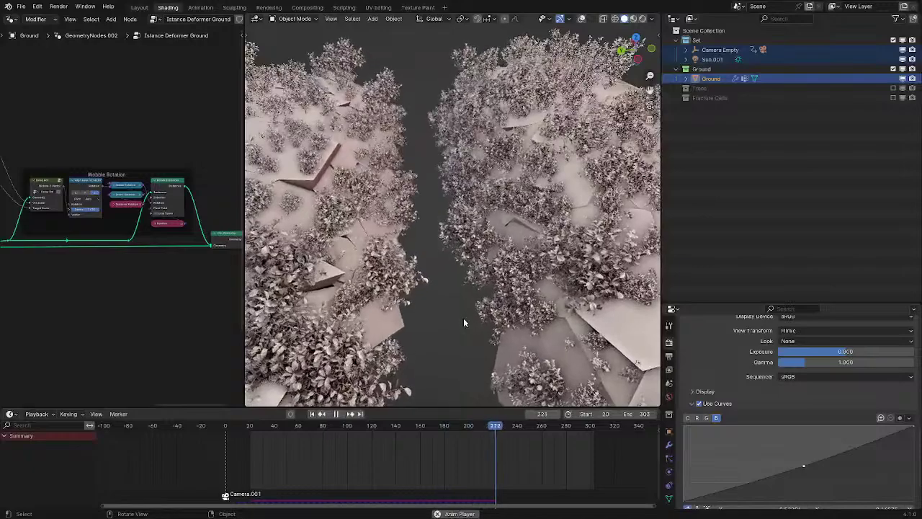
key(space)
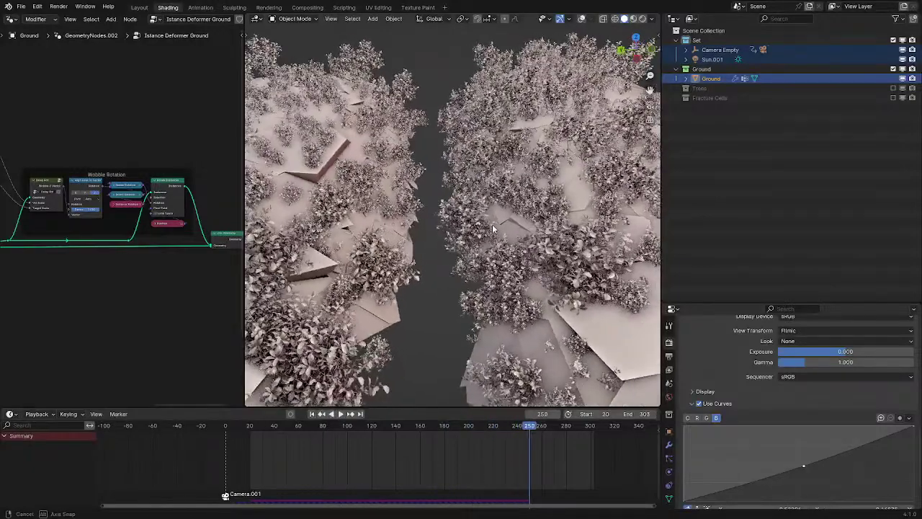
Show the viewport overlays, select Camera.001 above the ground and open its lens settings
key(shift+alt+z)
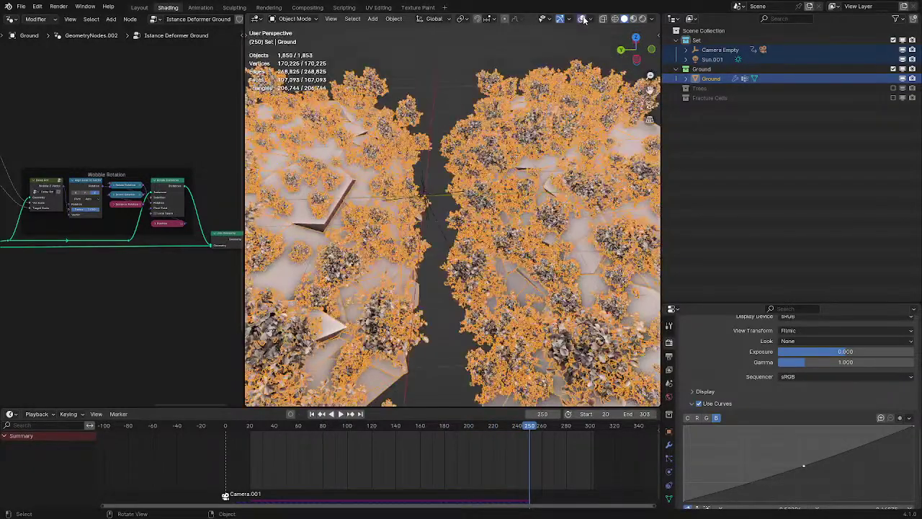
click(430, 80)
middle_drag(429, 80, 448, 138)
click(357, 173)
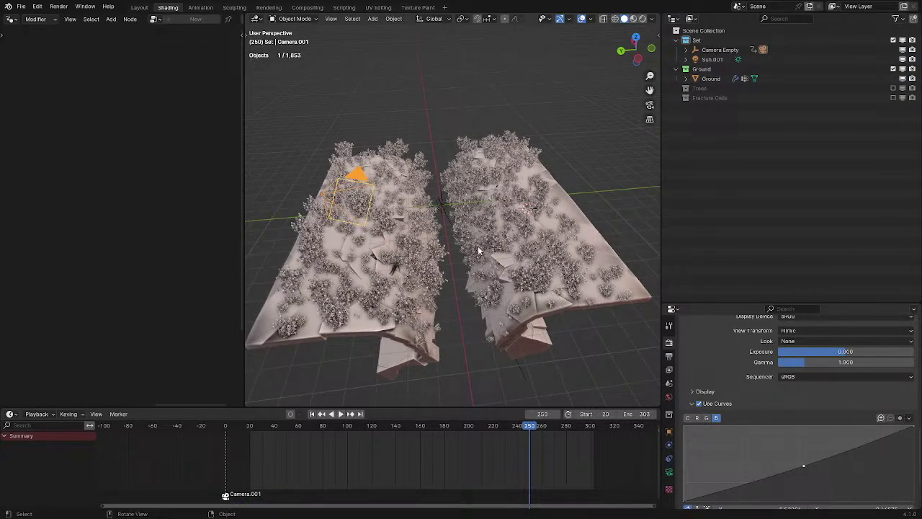
click(670, 472)
scroll(885, 365, up, 3)
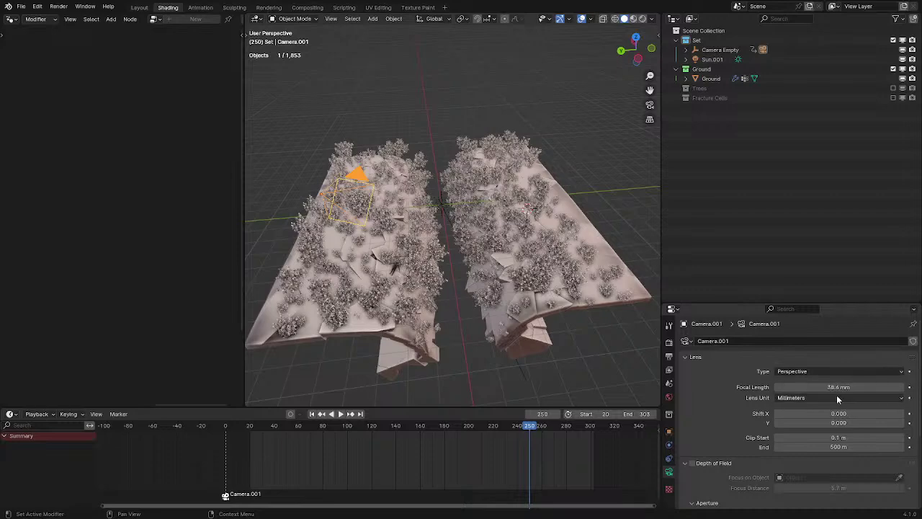
Select the Ground object to check its statistics, clear the selection and return to the camera view
click(417, 252)
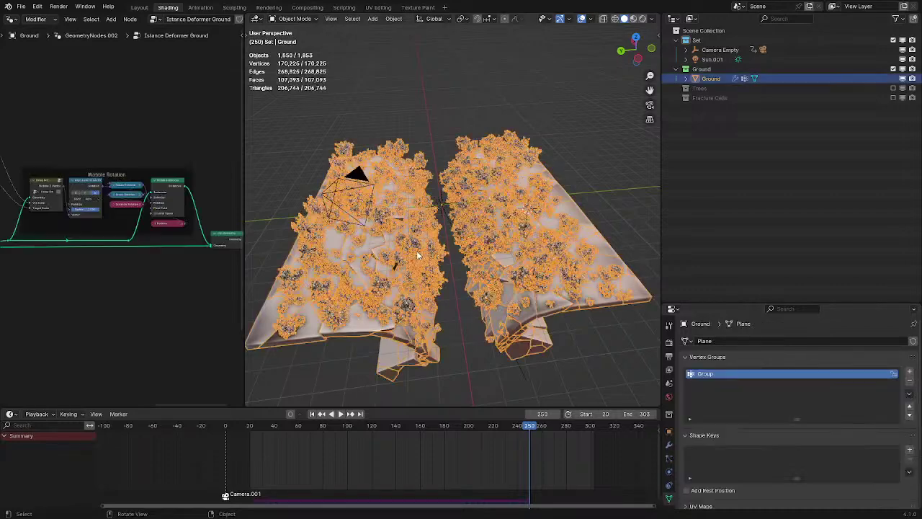
click(465, 344)
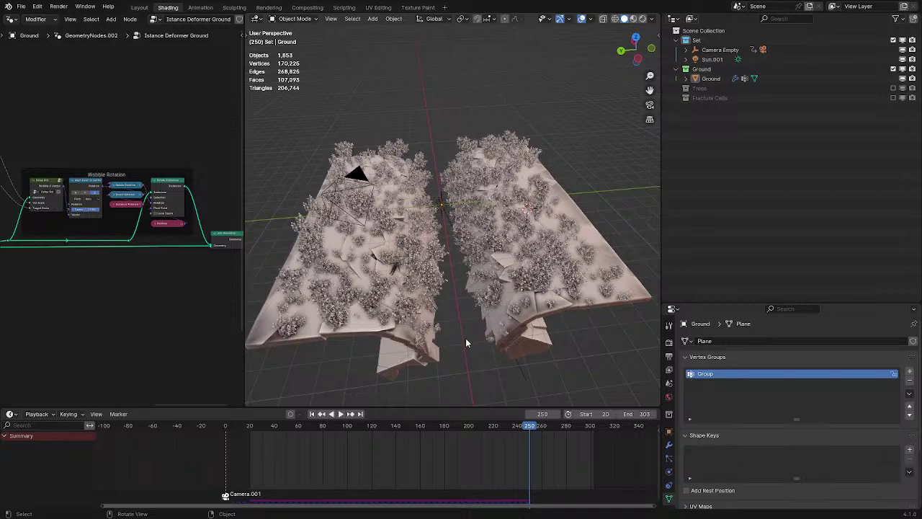
scroll(448, 243, up, 2)
shift+middle_drag(447, 244, 485, 238)
key(KP_0)
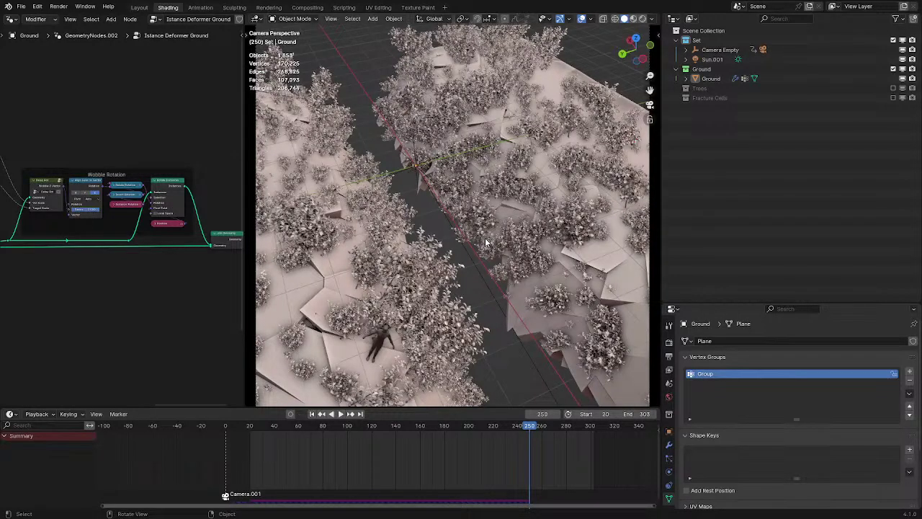
Switch the viewport to Material Preview, hide the overlays and look over the gap from a low front angle and from above
mouse_move(486, 243)
middle_down()
mouse_move(490, 192)
mouse_move(501, 200)
mouse_move(494, 190)
middle_up()
key(z)
click(484, 290)
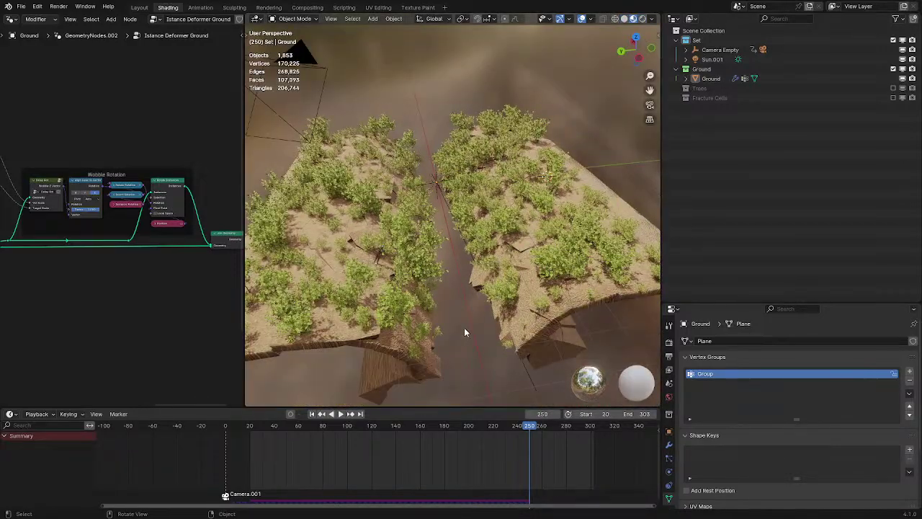
middle_drag(479, 326, 467, 294)
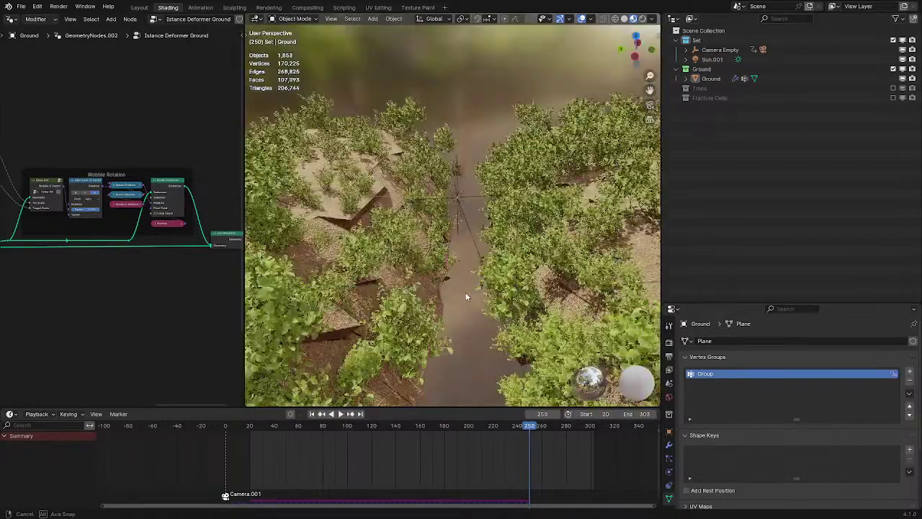
click(582, 18)
middle_drag(406, 194, 426, 199)
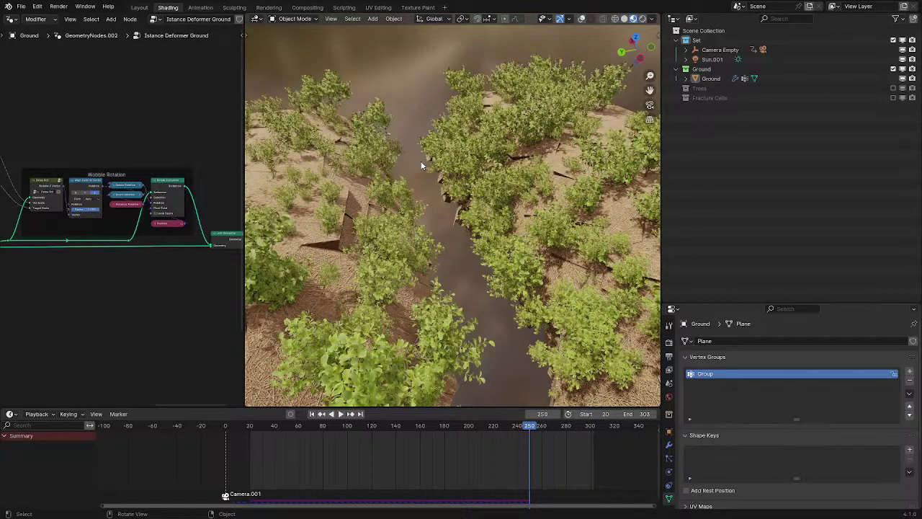
Move the fracture cells' Collection Info node closer to Join Geometry in the full-screen node editor, and select both nodes
key(ctrl+space)
middle_drag(95, 256, 386, 208)
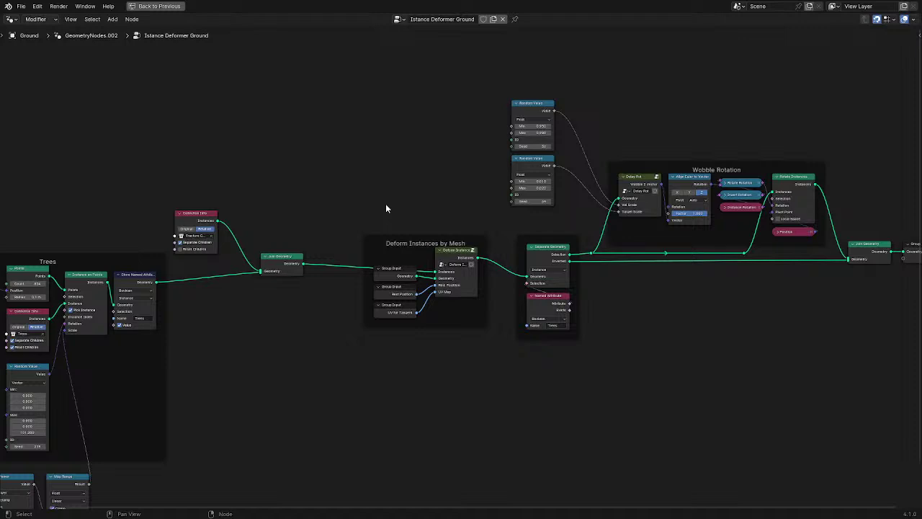
drag(182, 214, 200, 220)
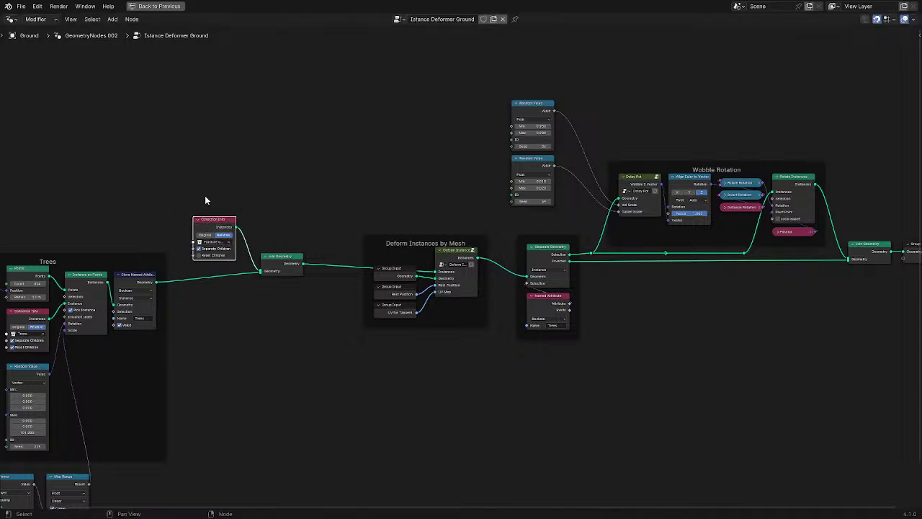
drag(181, 162, 302, 312)
middle_drag(399, 263, 346, 275)
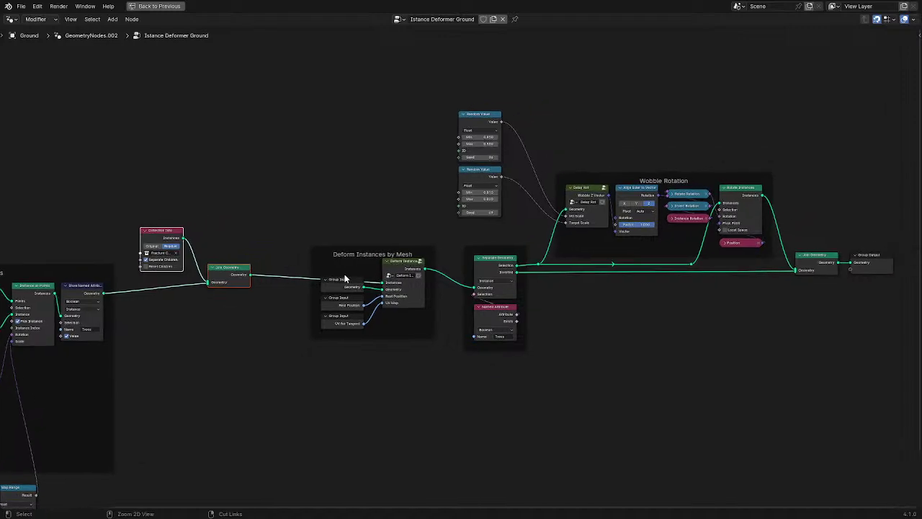
key(ctrl+space)
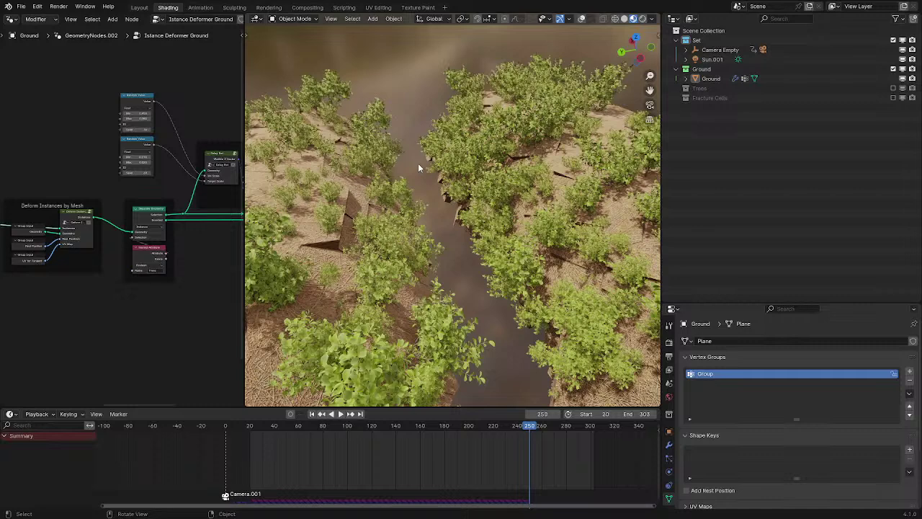
Shift the Deform Instances node toward its inputs, and select and nudge the three Group Input nodes in its frame
drag(76, 215, 67, 210)
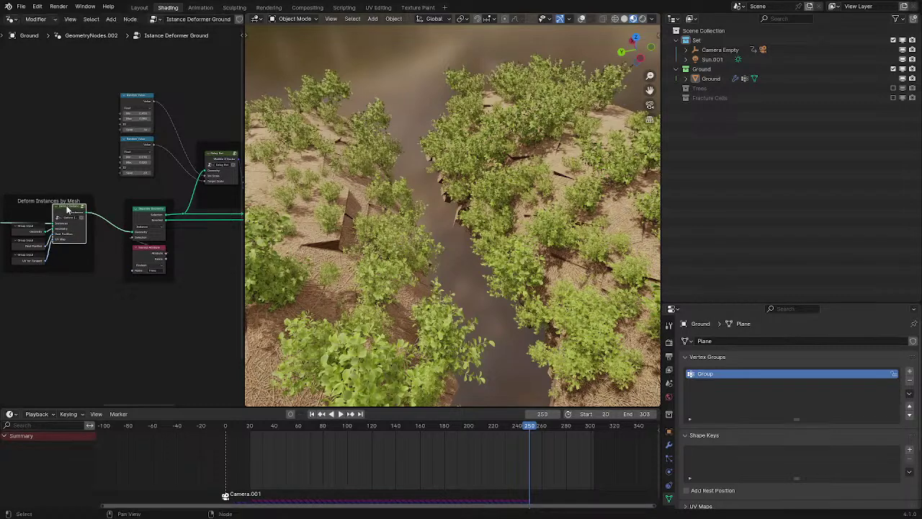
click(33, 235)
shift+click(30, 247)
shift+click(31, 259)
drag(36, 260, 33, 265)
Show the viewport overlays again, clear the object selection and view the gap and plants from above
middle_drag(400, 206, 361, 203)
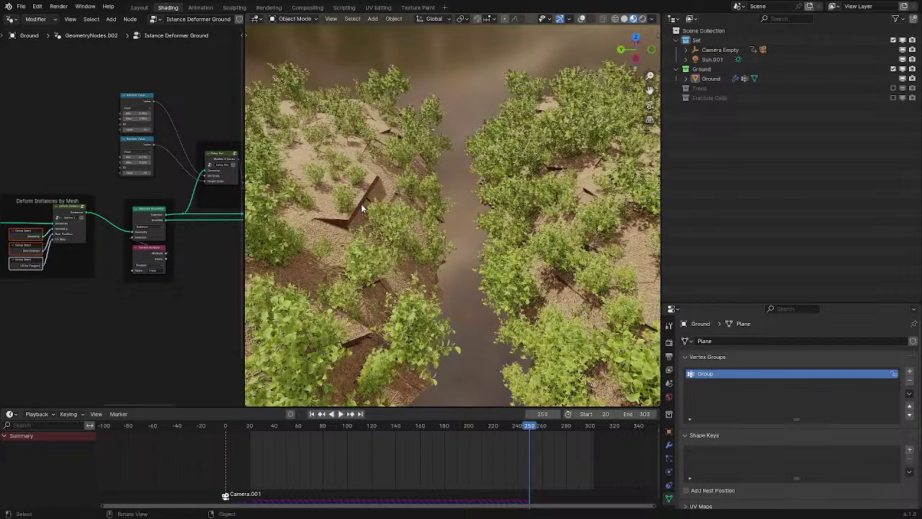
click(361, 204)
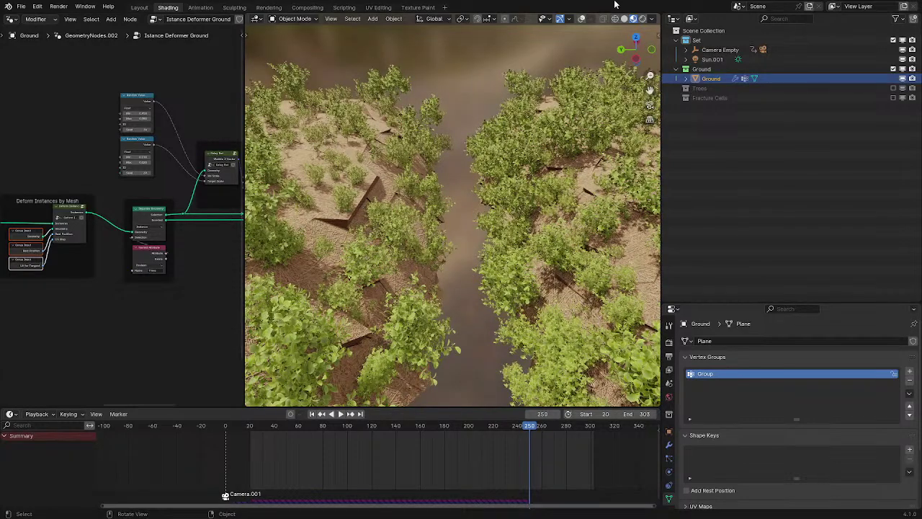
click(582, 18)
click(469, 57)
middle_drag(468, 58, 470, 98)
scroll(470, 98, up, 5)
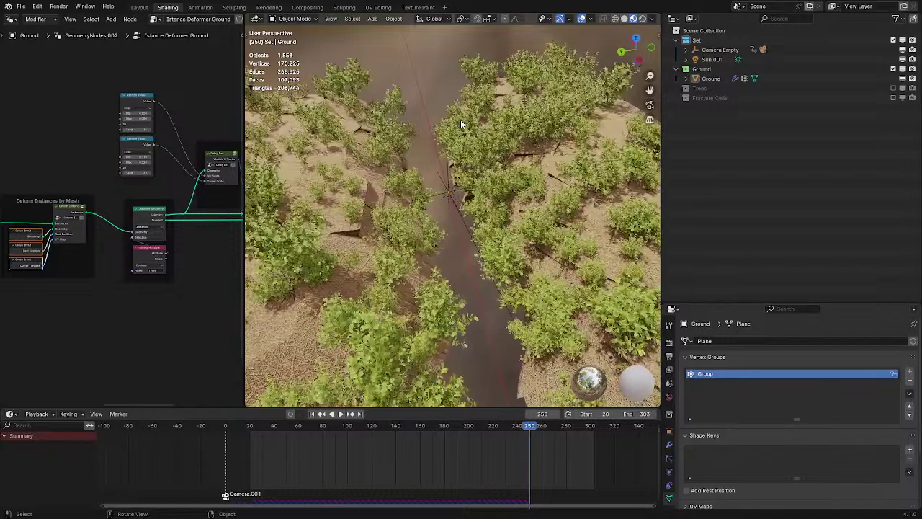
Maximize the node editor and examine the Separate Geometry, Deform Instances by Mesh and Join Geometry nodes back to the Trees frame
click(181, 273)
key(ctrl+space)
scroll(412, 182, up, 4)
middle_drag(482, 171, 448, 123)
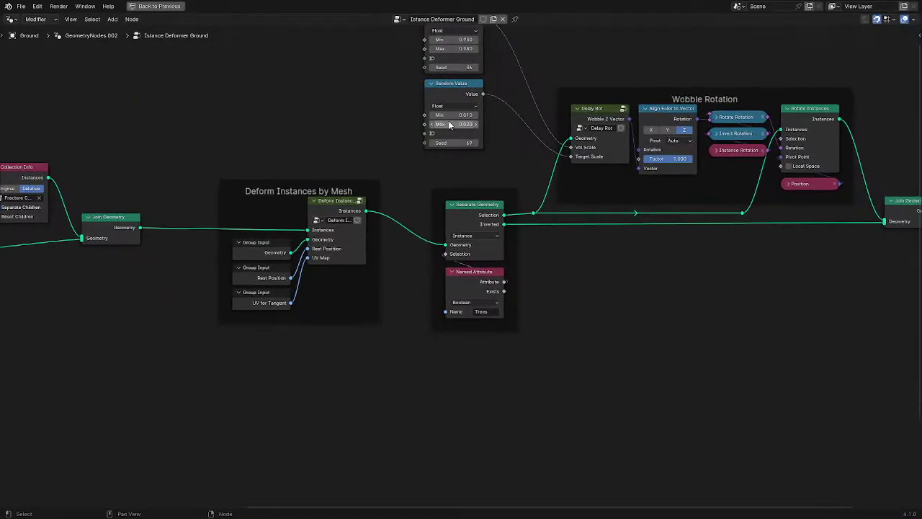
drag(421, 336, 532, 291)
click(532, 291)
scroll(269, 184, down, 1)
middle_drag(268, 184, 391, 175)
drag(315, 112, 552, 344)
middle_drag(255, 212, 424, 184)
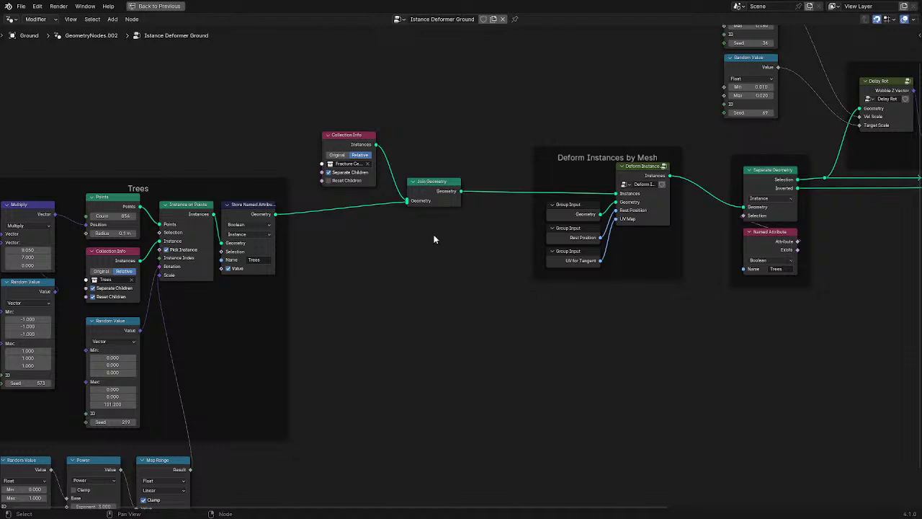
Add a Fill Curve node below Join Geometry, move it clear of the other nodes and examine its Group ID input
middle_drag(435, 239, 358, 233)
key(shift+a)
click(357, 233)
text(fill)
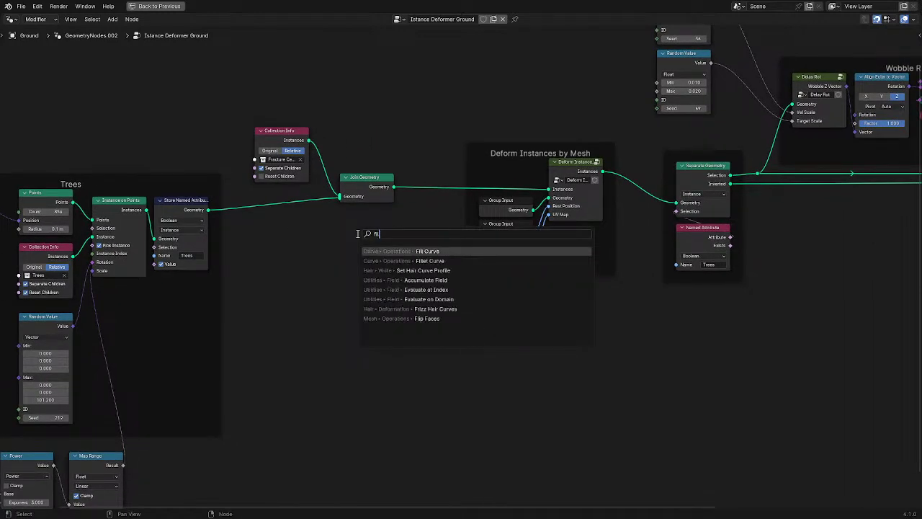
key(Return)
scroll(313, 253, up, 3)
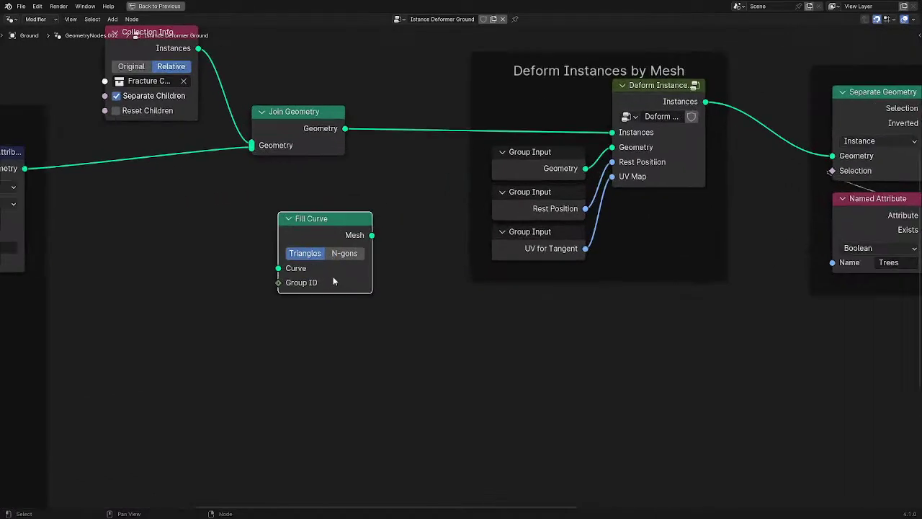
drag(291, 287, 284, 312)
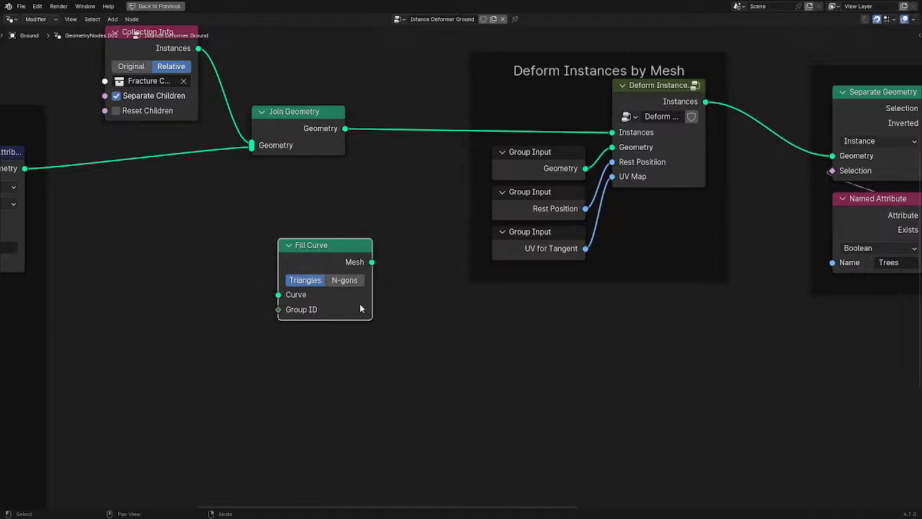
drag(327, 266, 287, 260)
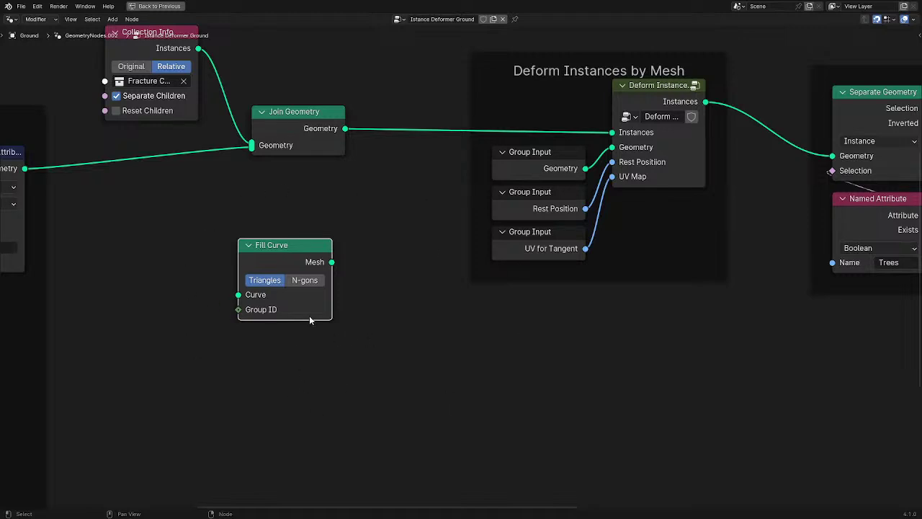
mouse_move(313, 309)
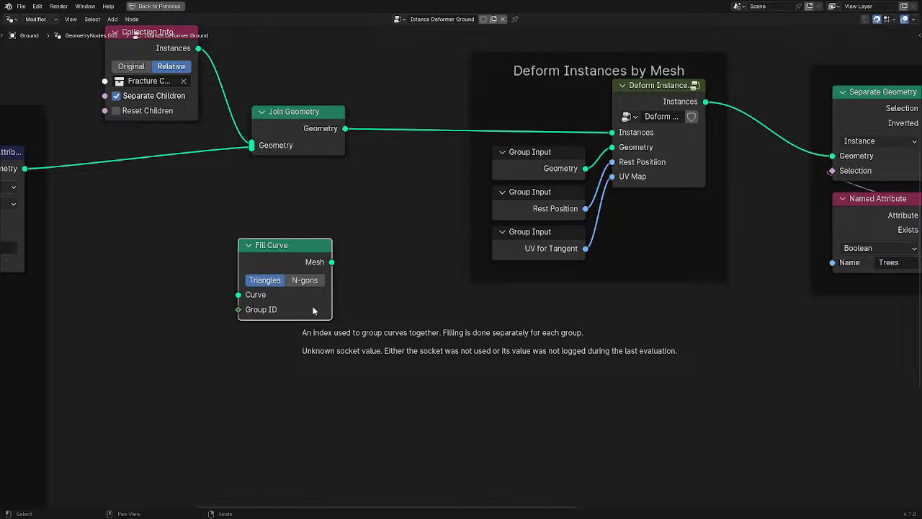
Delete the Fill Curve node from the tree
drag(153, 219, 375, 354)
key(x)
scroll(338, 281, down, 3)
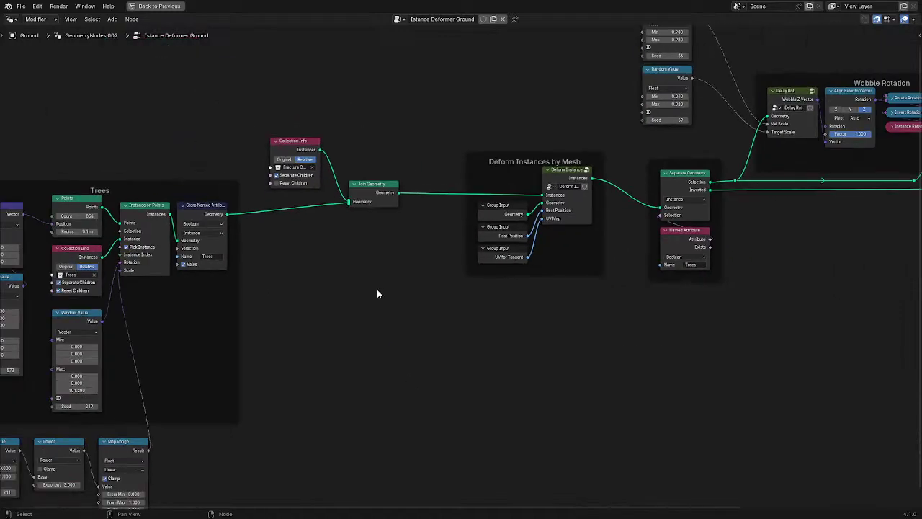
Look over the Wobble Rotation part of the tree, restore the split layout and view the gap and plants from above
middle_drag(397, 259, 299, 291)
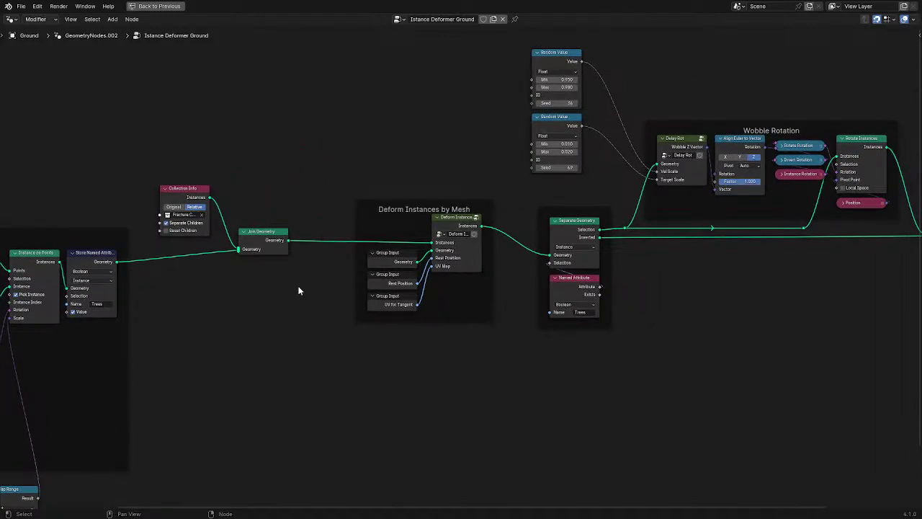
middle_drag(652, 254, 490, 264)
scroll(484, 264, up, 3)
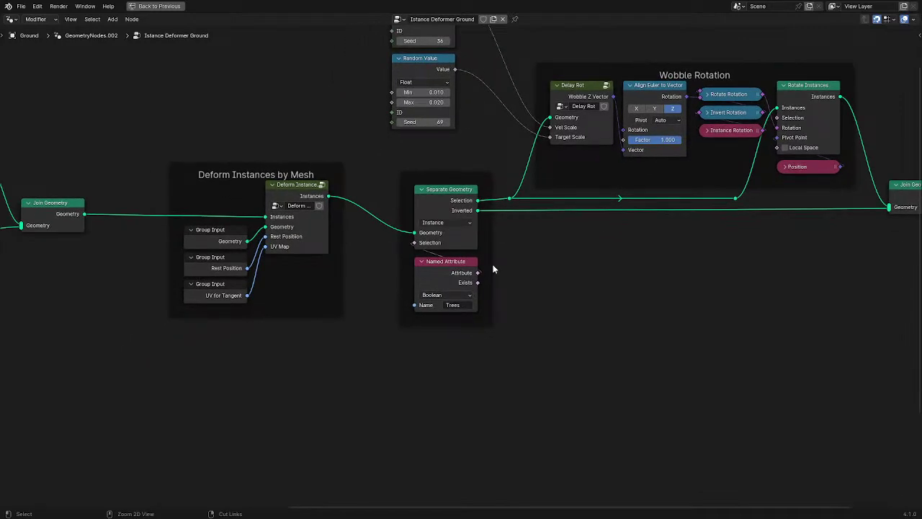
key(ctrl+space)
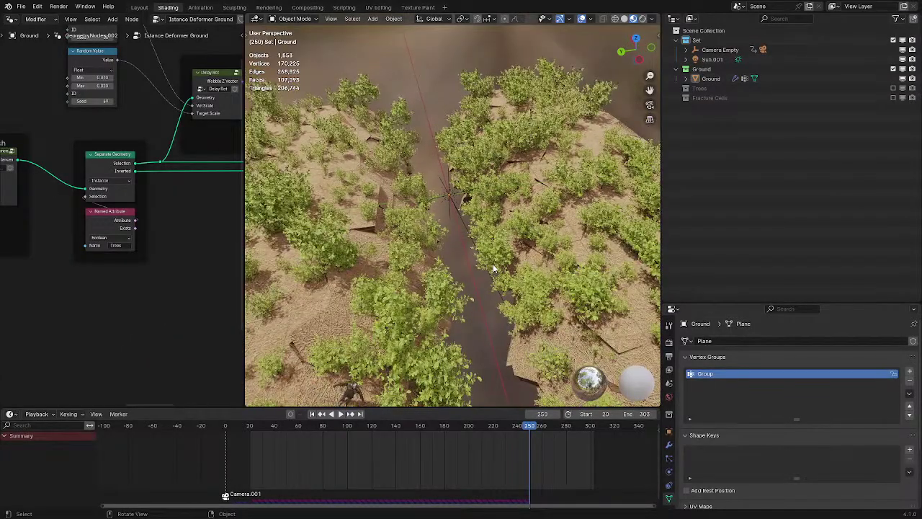
scroll(493, 245, down, 1)
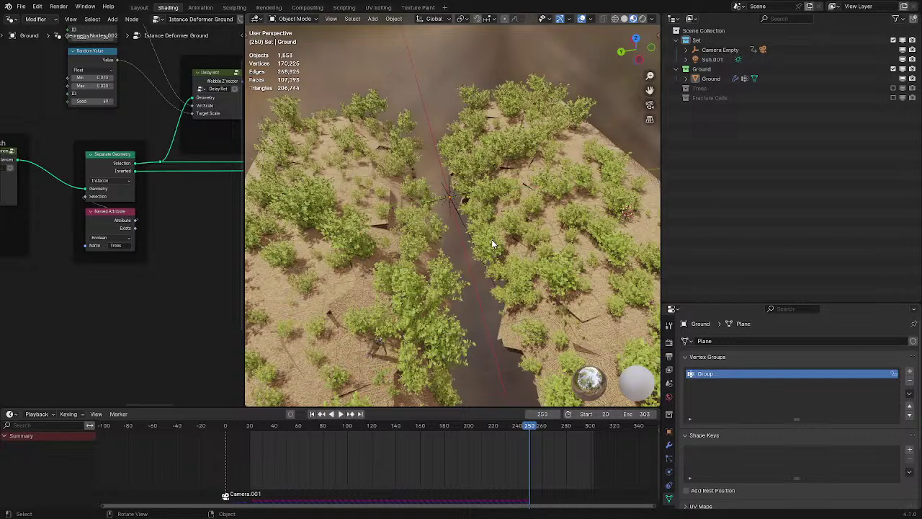
scroll(492, 244, down, 3)
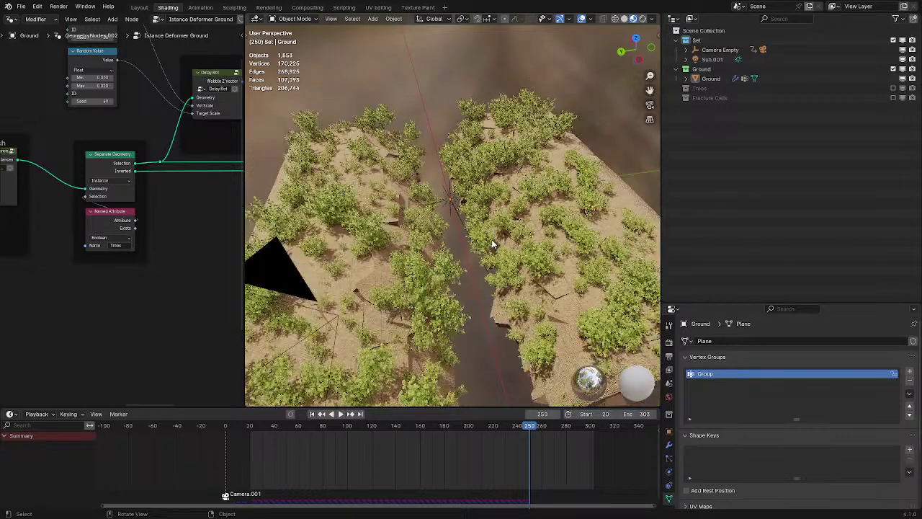
middle_drag(492, 242, 502, 229)
scroll(502, 228, down, 1)
scroll(502, 227, up, 5)
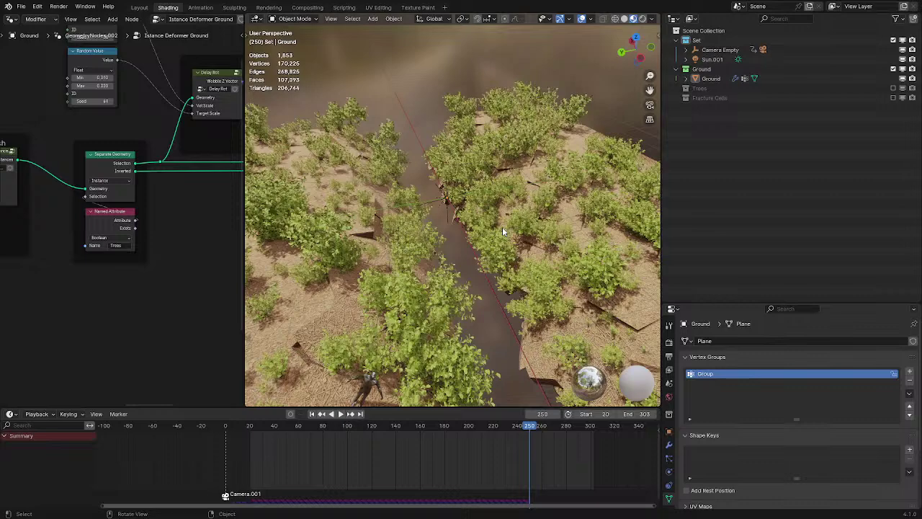
middle_drag(502, 227, 451, 220)
Select the camera empty in the gap and switch the viewport to Solid shading
click(436, 201)
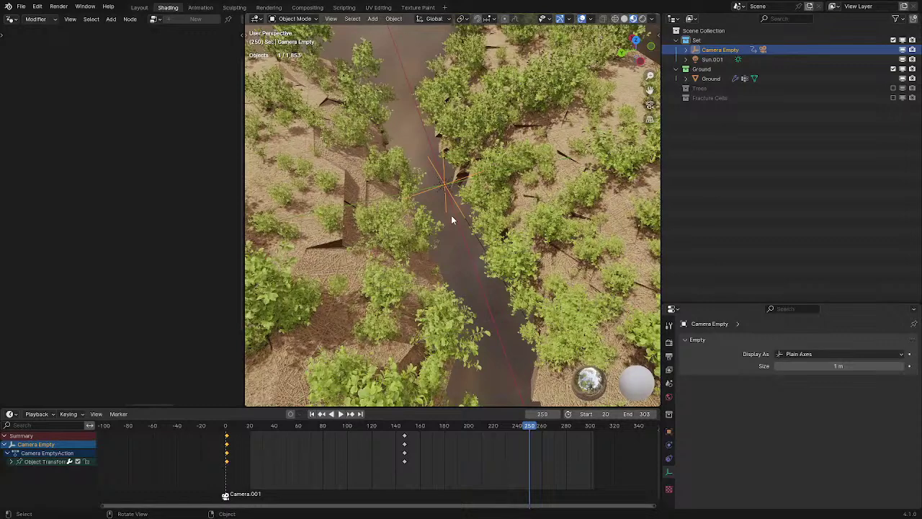
scroll(451, 215, down, 3)
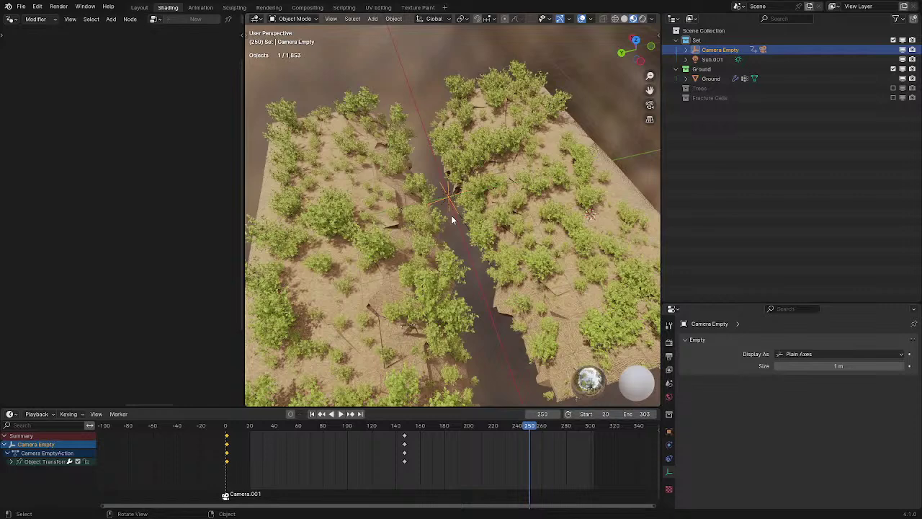
scroll(451, 215, up, 2)
middle_drag(451, 215, 450, 206)
key(z)
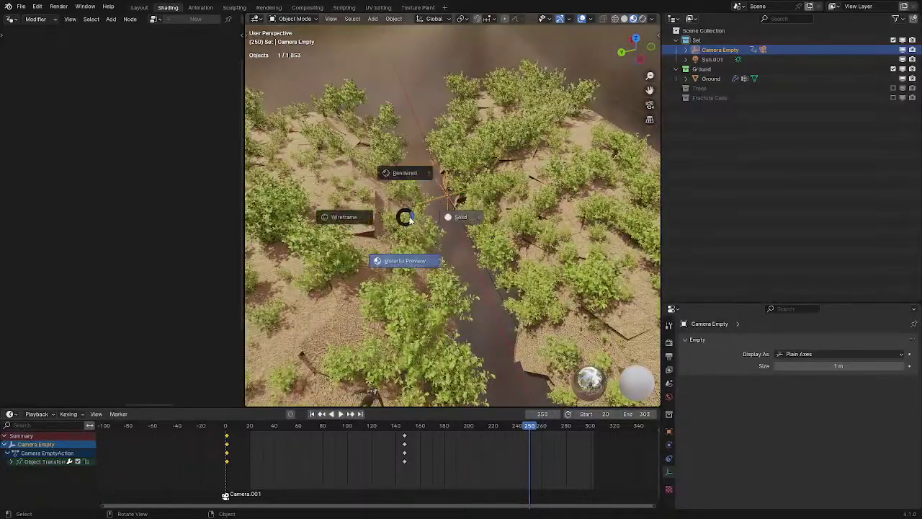
click(457, 221)
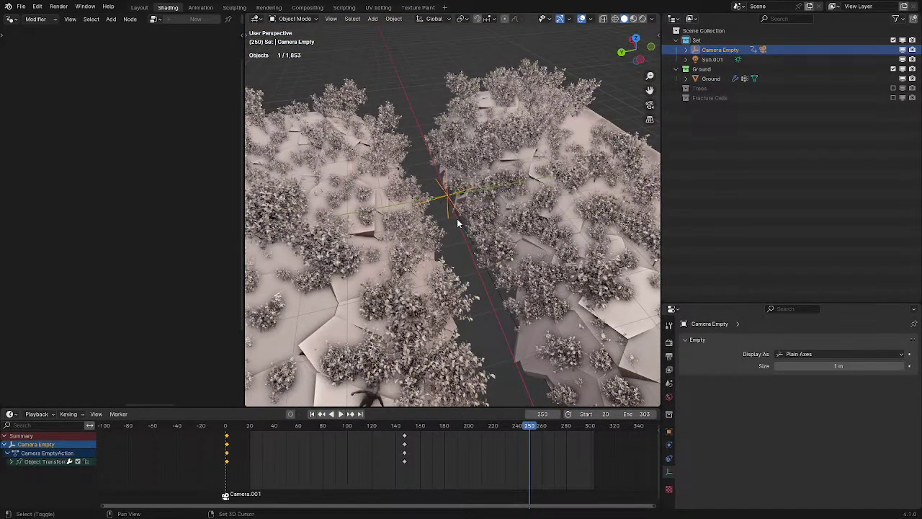
key(shift+a)
mouse_move(422, 232)
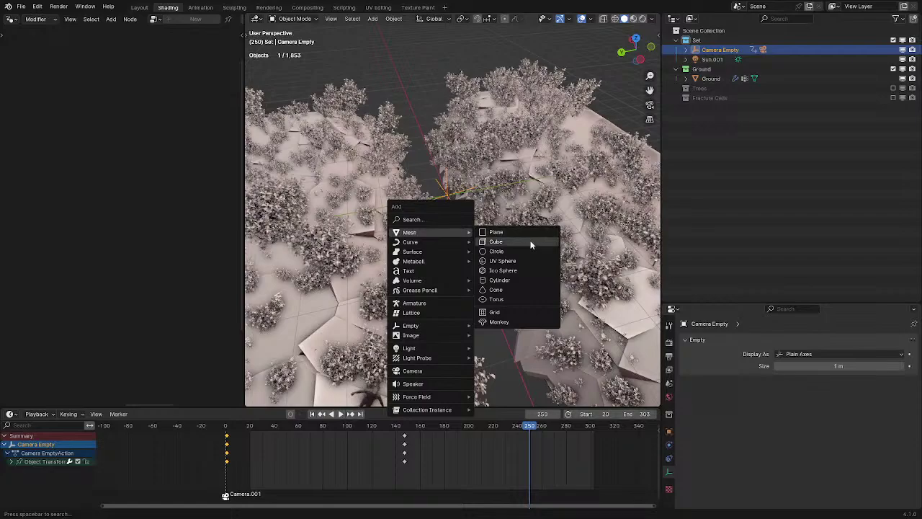
click(527, 241)
key(alt+g)
middle_drag(526, 242, 454, 245)
key(Tab)
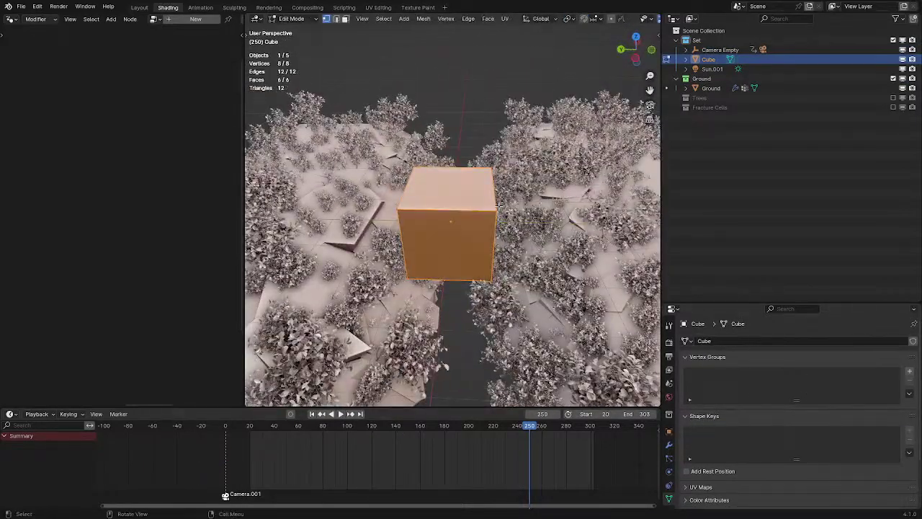
key(Tab)
key(Delete)
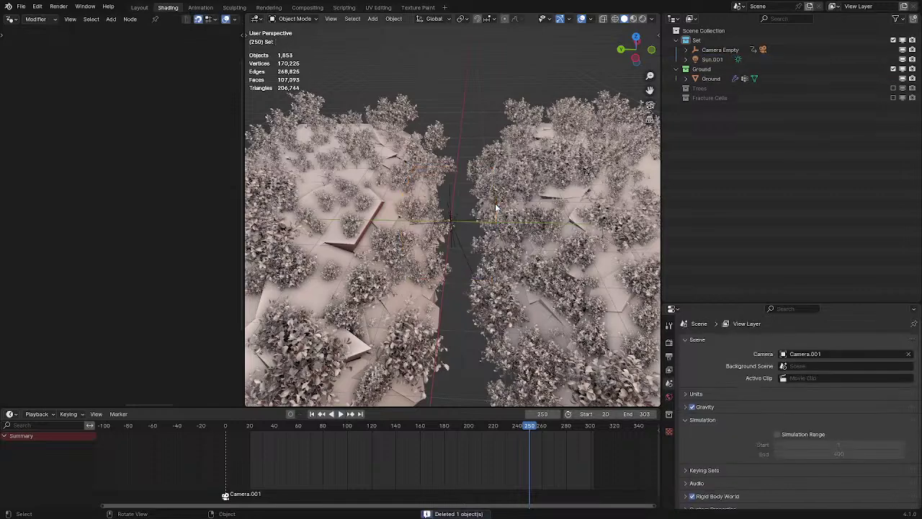
Add a UV sphere, clear its location to the world origin and apply Shade Smooth by Angle
key(shift+a)
mouse_move(472, 204)
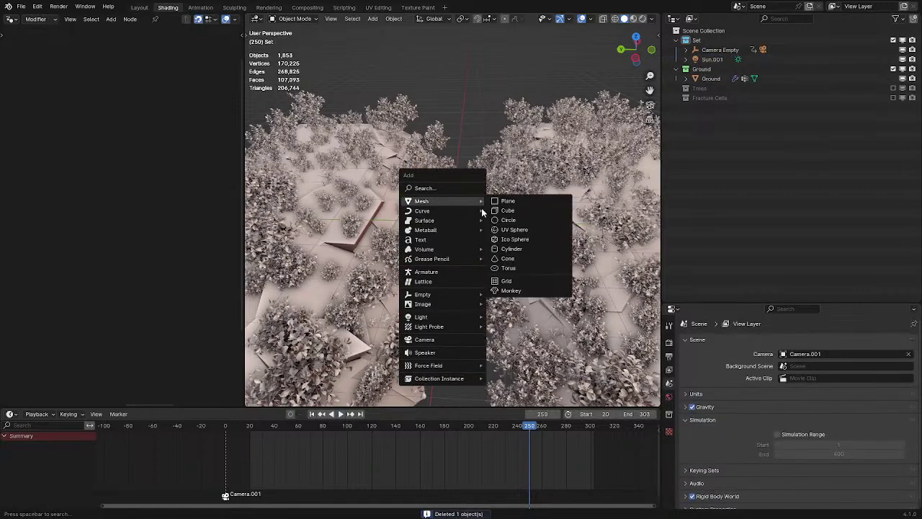
click(514, 229)
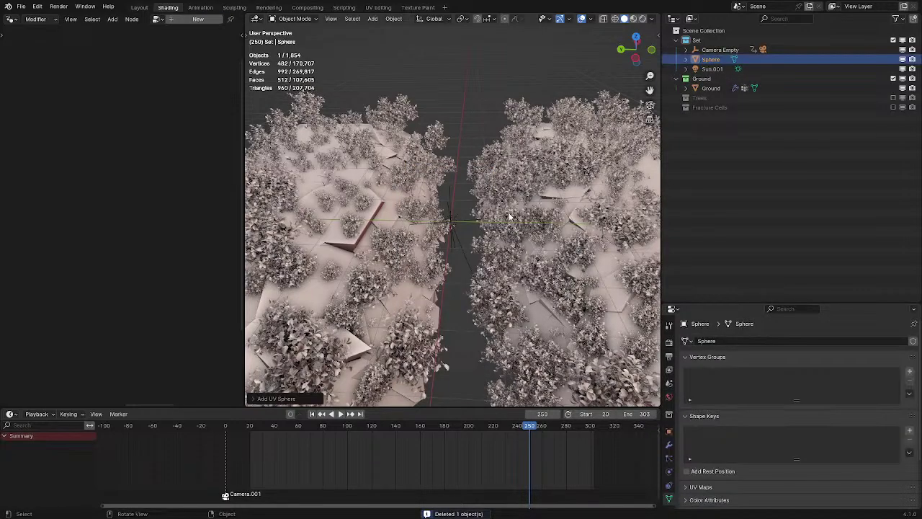
key(alt+g)
shift+middle_drag(496, 215, 493, 237)
scroll(479, 228, up, 3)
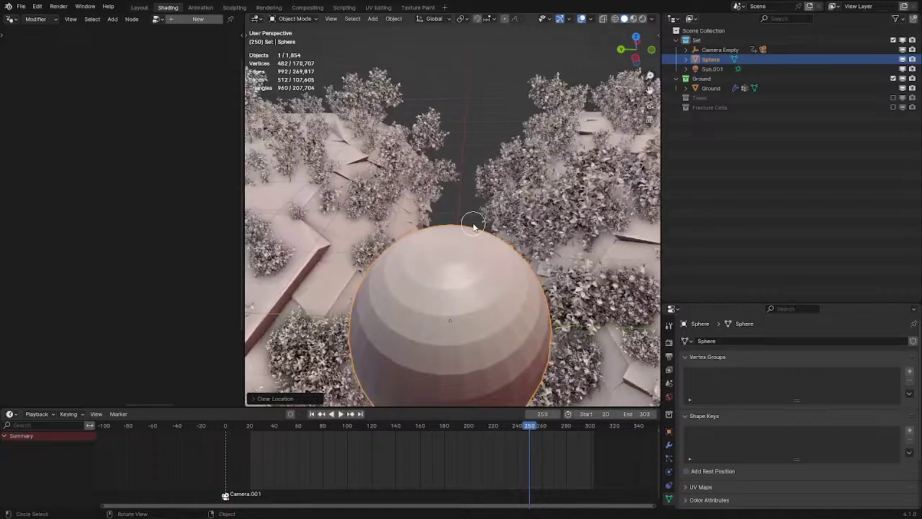
right_click(487, 224)
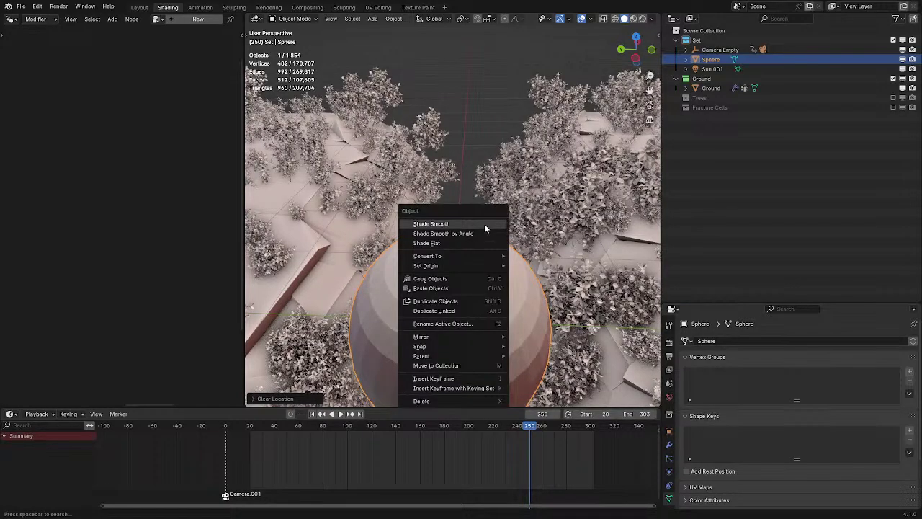
click(474, 234)
middle_drag(474, 234, 505, 216)
Extrude one upper side face of the sphere outward about 0.56 m and reapply Shade Smooth by Angle to the object
key(Tab)
key(alt+a)
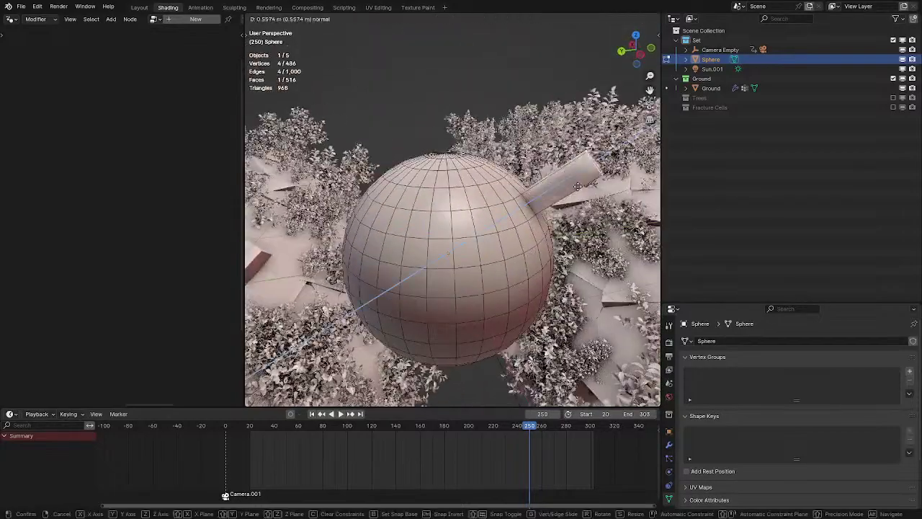
key(Tab)
middle_drag(576, 196, 569, 251)
right_click(539, 220)
click(539, 220)
Extrude a second side face of the sphere outward beside the first extrusion and return to Object Mode
key(Tab)
key(Tab)
key(Tab)
key(e)
key(Return)
key(Tab)
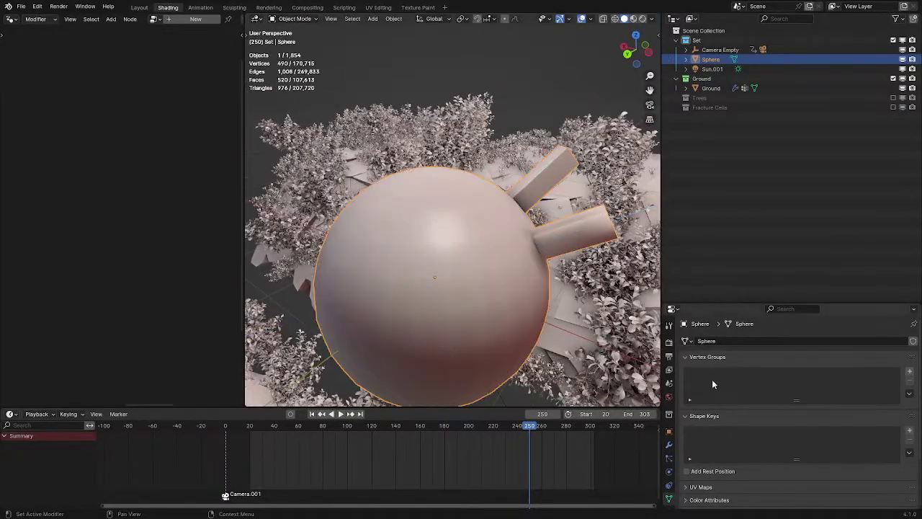
Add a Smooth by Angle modifier to the sphere and view its extruded blocks
click(668, 444)
click(729, 343)
mouse_move(697, 425)
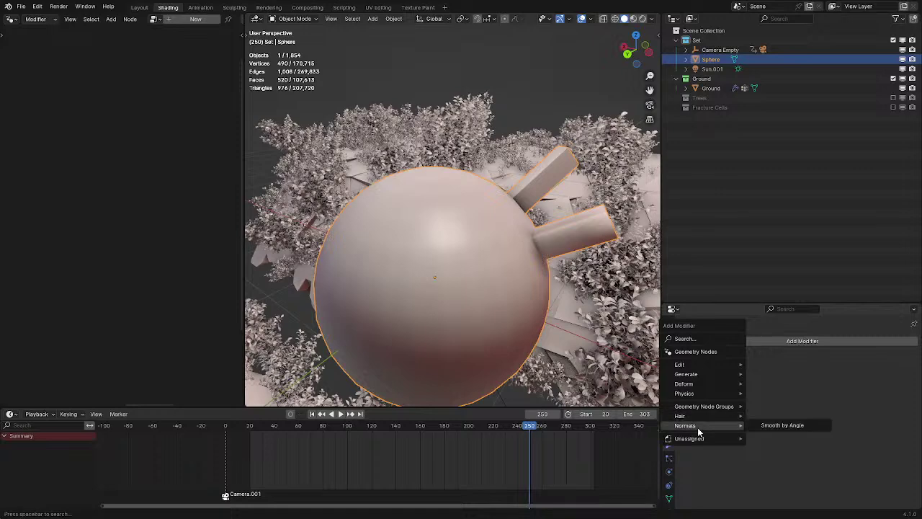
click(807, 423)
middle_drag(555, 296, 509, 255)
Extrude a third face near the top of the sphere outward and return to Object Mode
key(Tab)
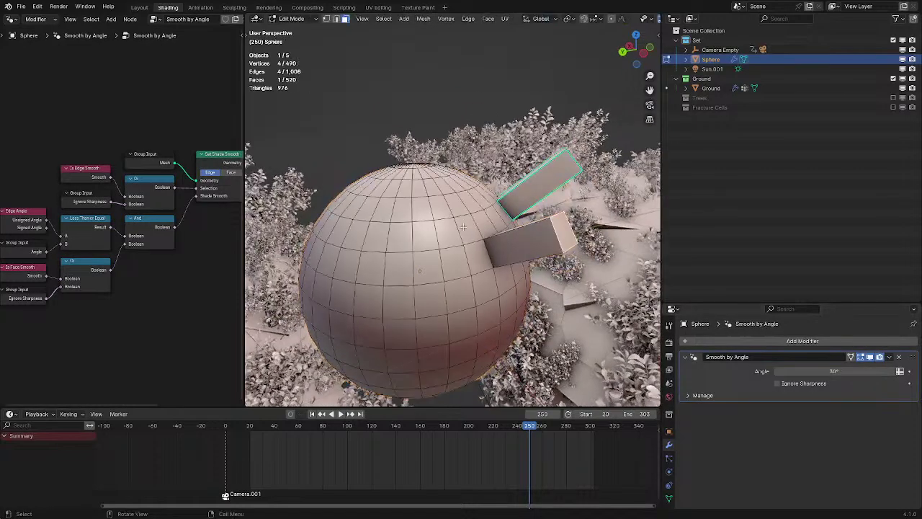
click(442, 202)
key(e)
key(Return)
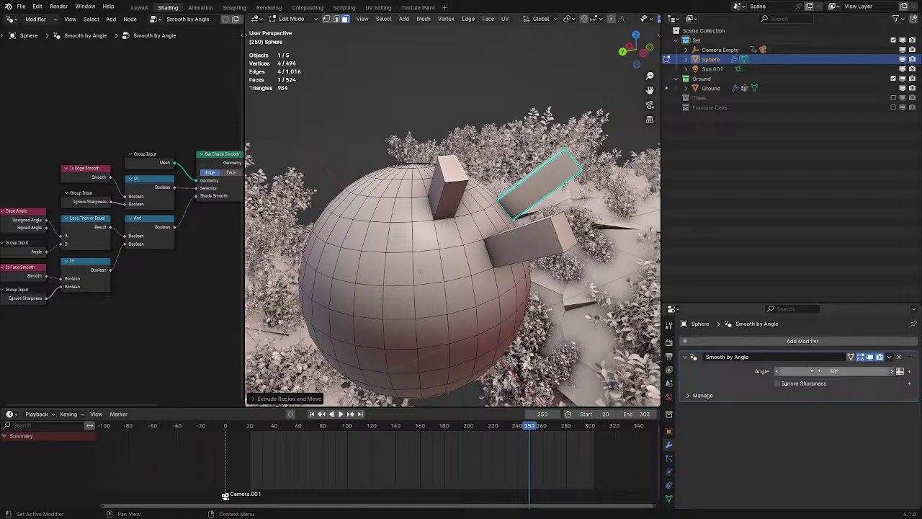
key(Tab)
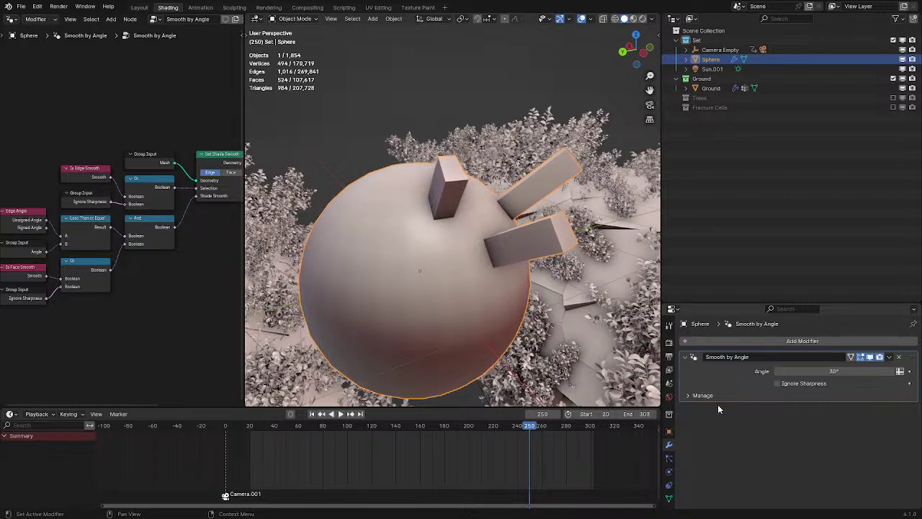
Look through the sphere's mesh data properties and go back to its Smooth by Angle modifier settings
click(669, 497)
scroll(753, 436, down, 2)
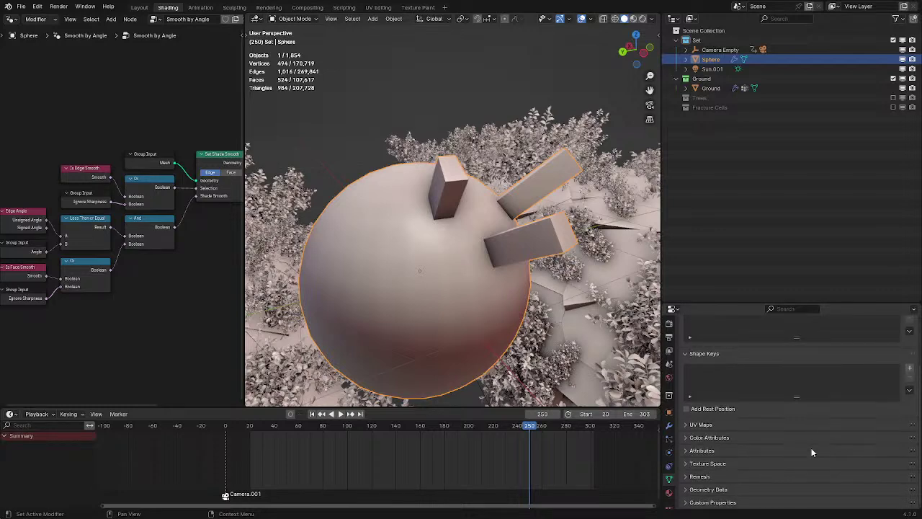
scroll(812, 453, up, 3)
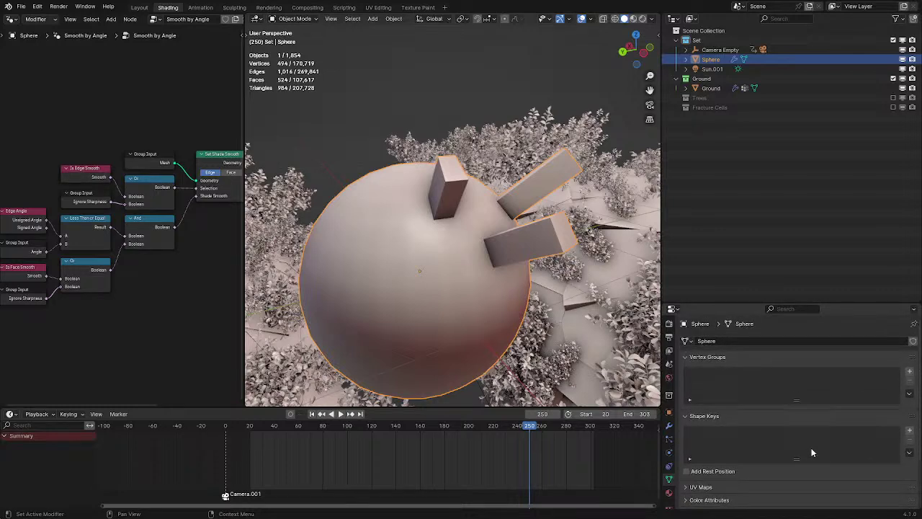
scroll(812, 453, down, 2)
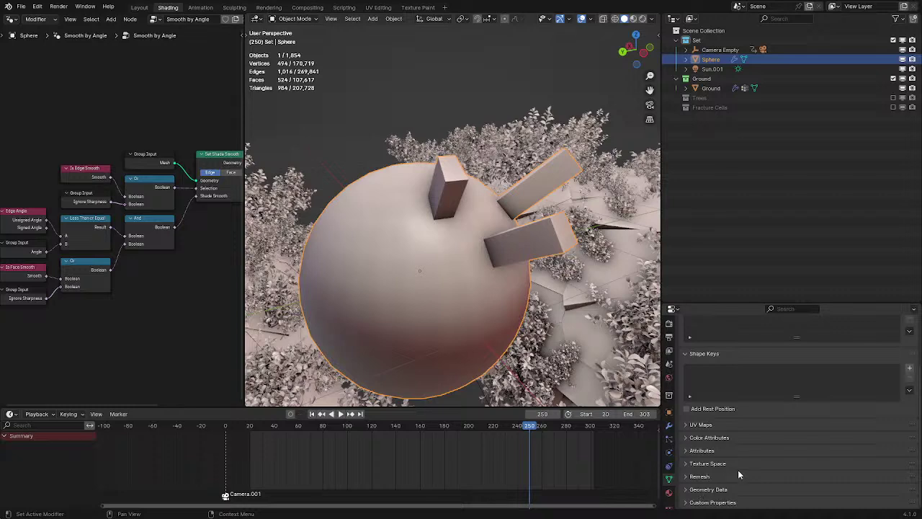
click(670, 427)
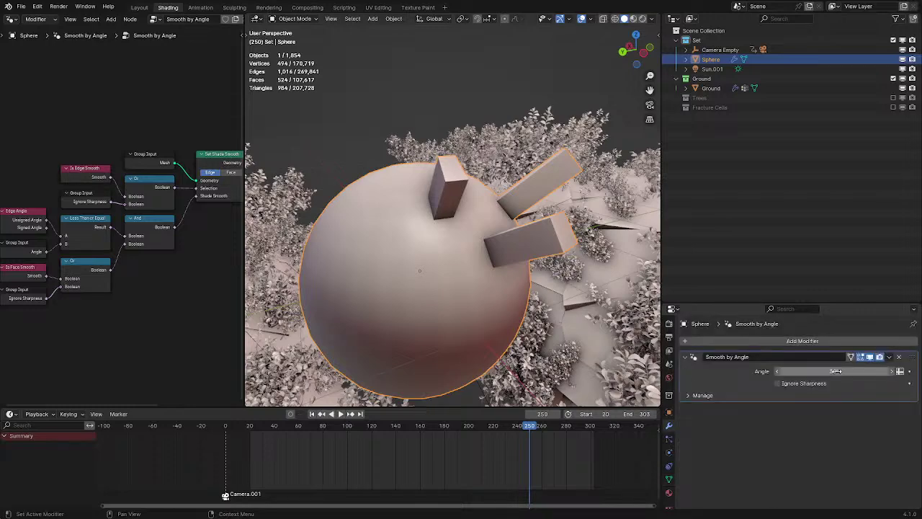
Apply the sphere's Smooth by Angle modifier, inspect the mesh in Edit Mode, and undo the modifier application
key(Tab)
key(Tab)
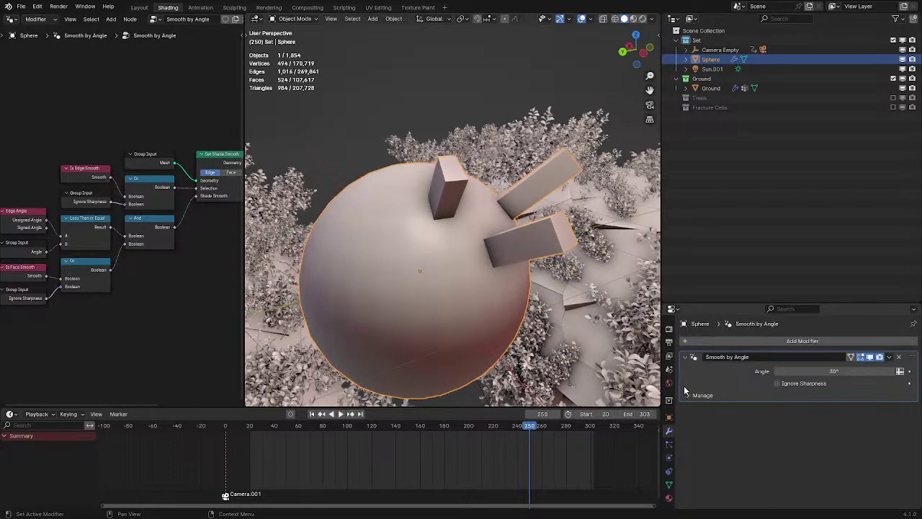
key(ctrl+a)
key(Tab)
mouse_move(459, 223)
middle_down()
mouse_move(390, 260)
mouse_move(458, 225)
middle_up()
click(428, 268)
click(430, 296)
key(g)
right_click(473, 263)
key(Tab)
key(Tab)
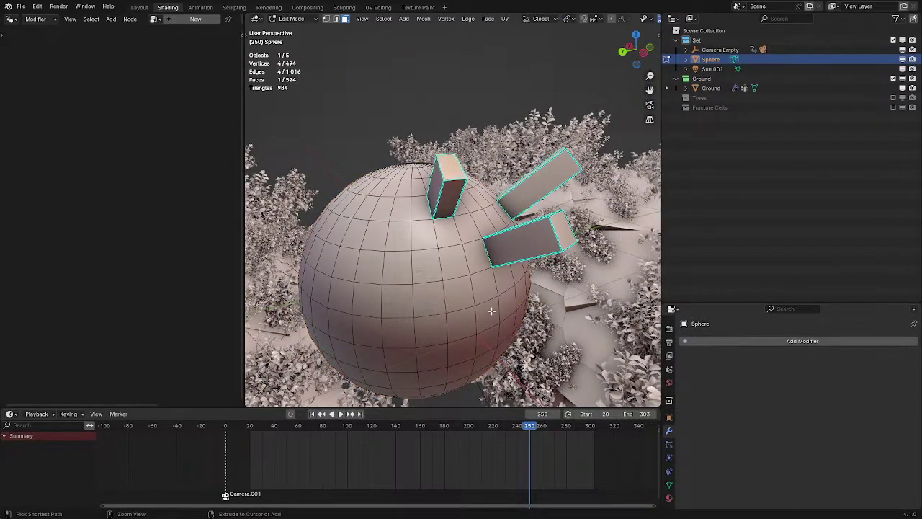
key(Tab)
key(ctrl+z)
Extrude a fourth face on the sphere's side below the existing blocks outward by about 0.48 m and return to Object Mode
middle_drag(492, 315, 516, 292)
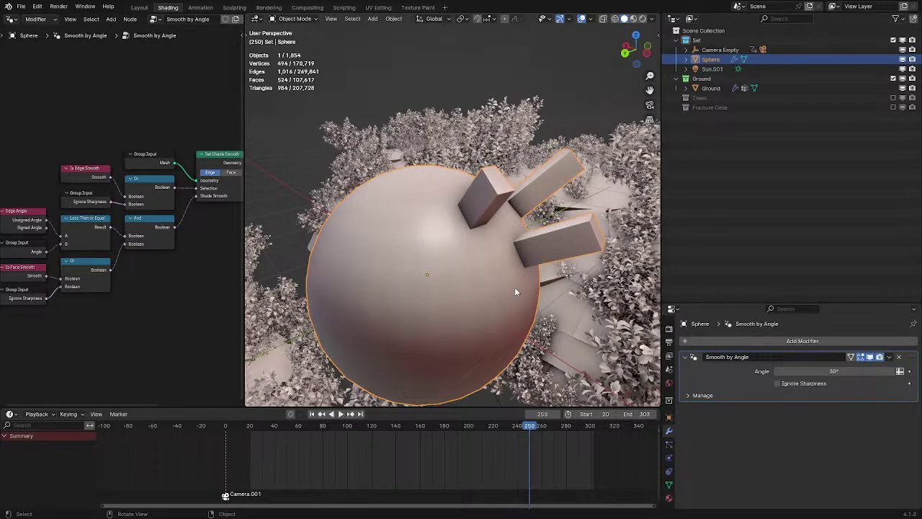
middle_drag(515, 292, 483, 303)
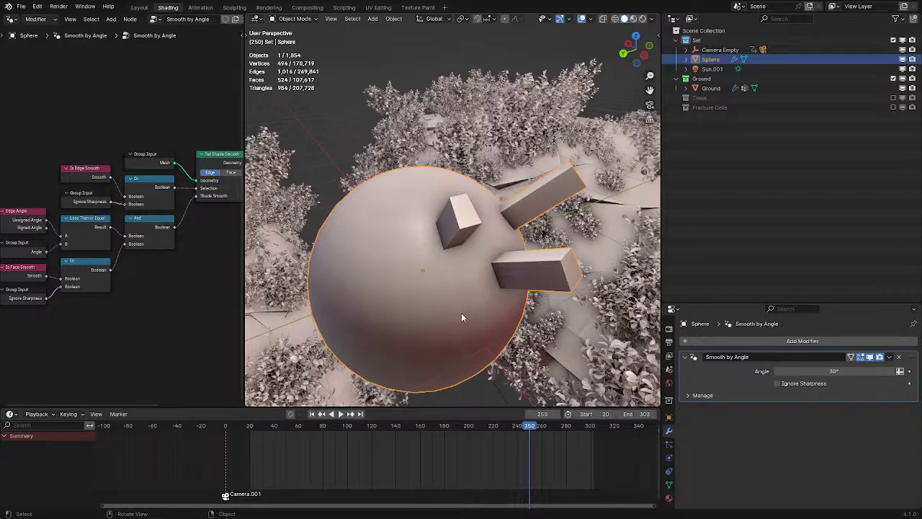
key(Tab)
click(443, 328)
middle_drag(443, 328, 494, 303)
key(e)
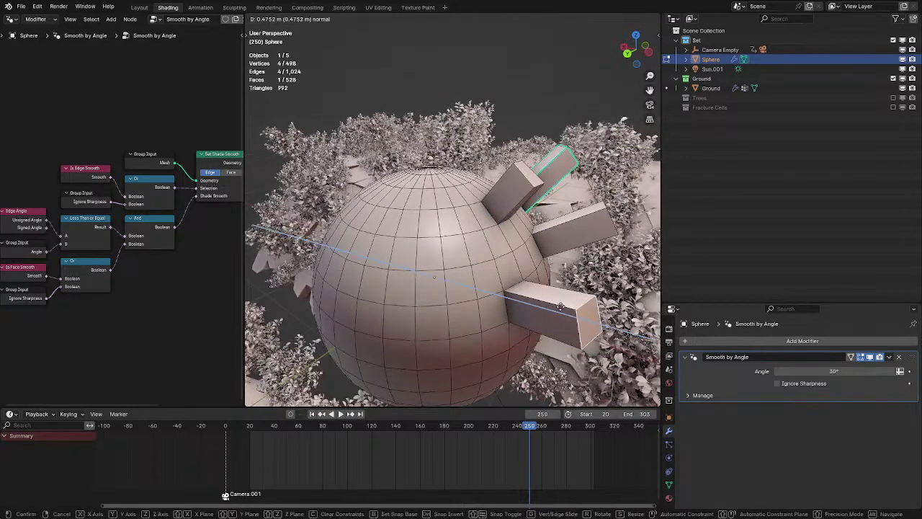
click(560, 307)
key(Tab)
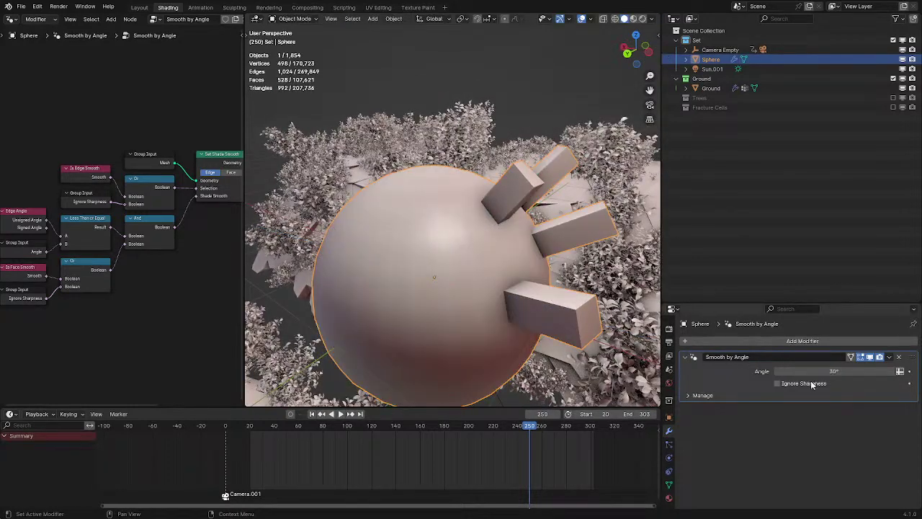
Extrude a fifth face of the sphere outward into a long block and return to Object Mode
middle_drag(620, 317, 560, 286)
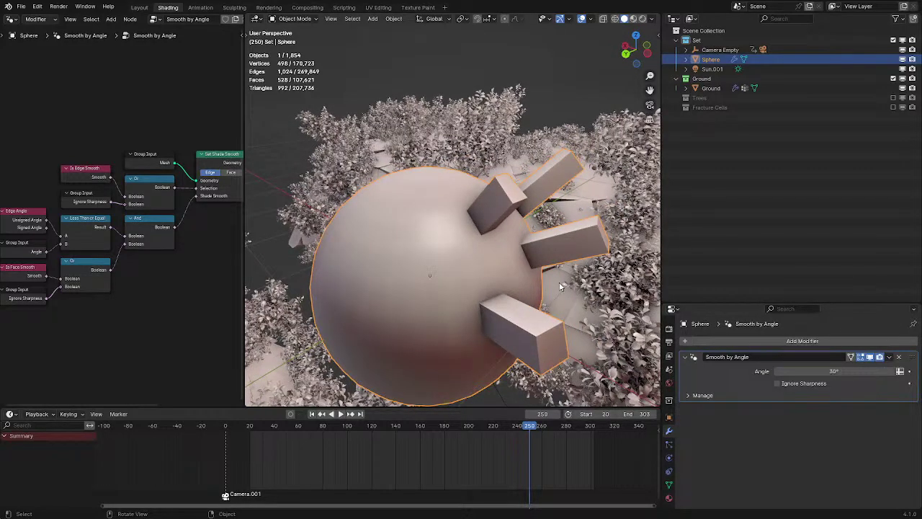
mouse_move(477, 272)
middle_down()
mouse_move(494, 251)
mouse_move(475, 294)
mouse_move(457, 276)
mouse_move(475, 260)
mouse_move(488, 264)
mouse_move(479, 257)
middle_up()
key(Tab)
click(458, 276)
key(e)
click(505, 283)
key(Tab)
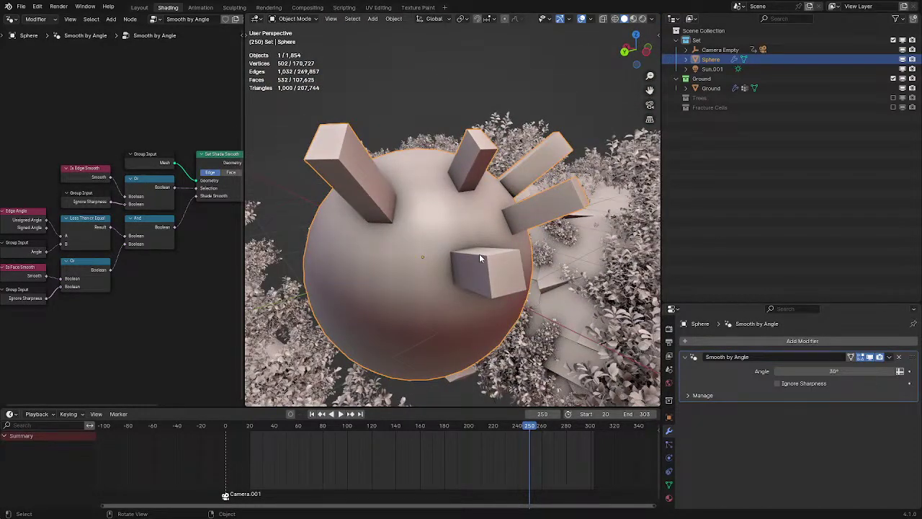
Try the Ignore Sharpness option and a different Angle on the Smooth by Angle modifier, cancelling the angle change
click(778, 384)
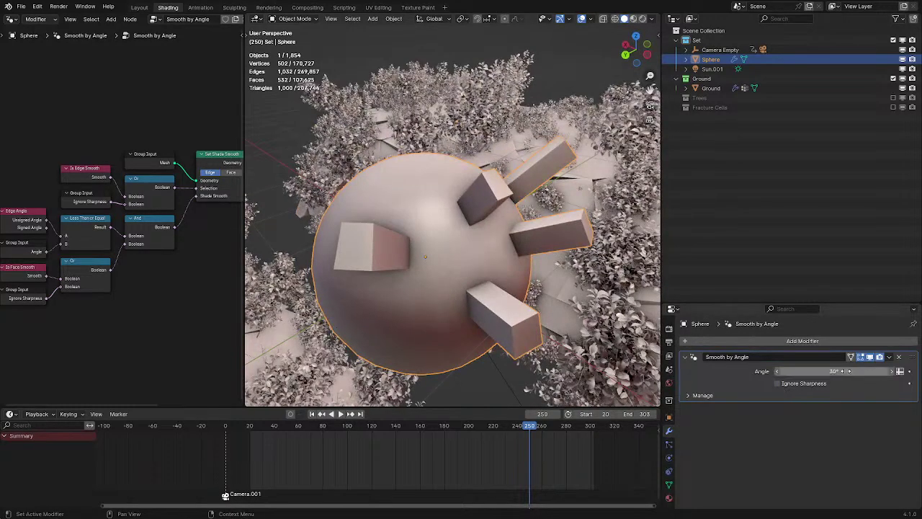
drag(843, 371, 807, 371)
right_click(834, 371)
Apply the Smooth by Angle modifier to the sphere again and undo it
key(Tab)
middle_drag(482, 216, 411, 242)
key(Tab)
key(ctrl+a)
key(ctrl+z)
Extrude a strip of faces near the top of the sphere outward, and play the animation up to frame 272
key(Tab)
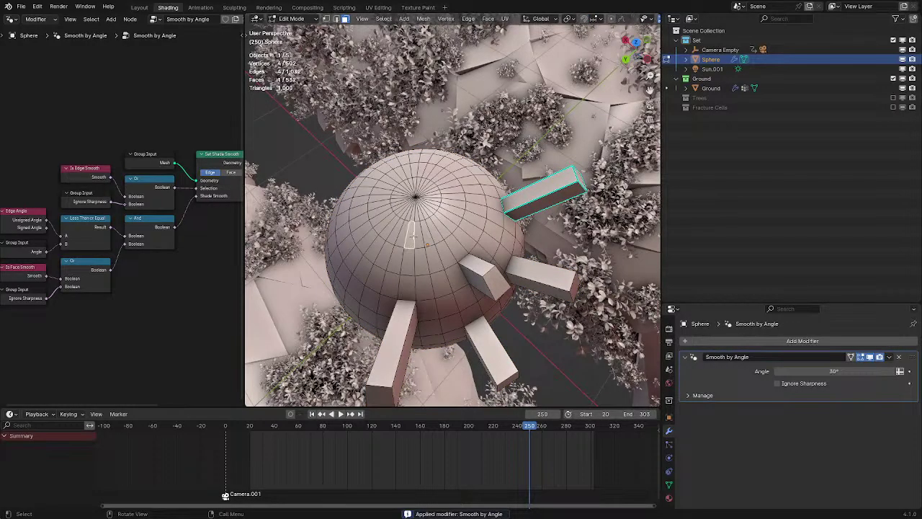
ctrl+click(428, 232)
middle_drag(430, 232, 470, 238)
key(Tab)
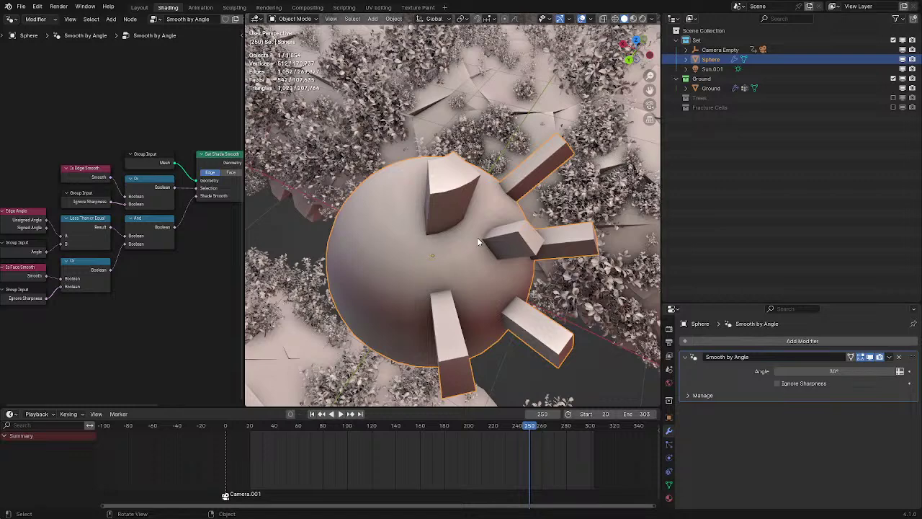
key(space)
key(space)
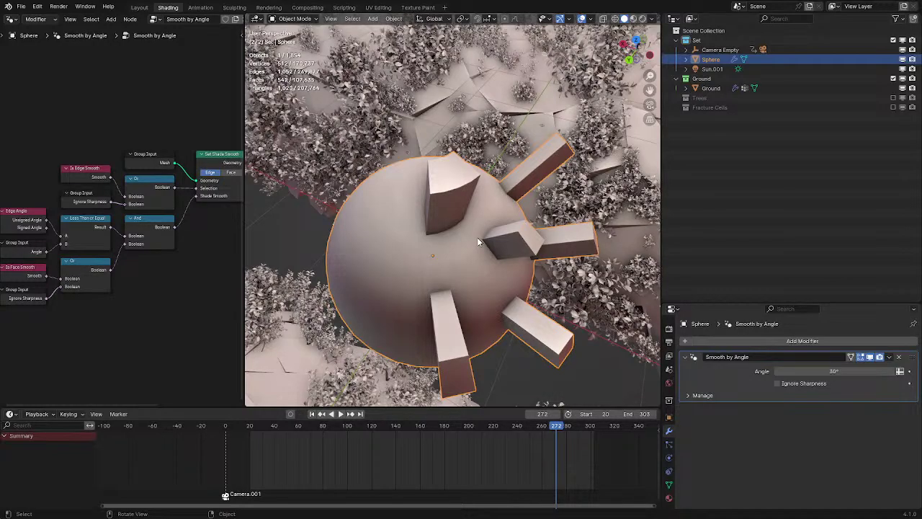
Select a connected path of five faces on the sphere's upper side, extrude it outward, and return to Object Mode
key(Tab)
middle_drag(477, 237, 490, 262)
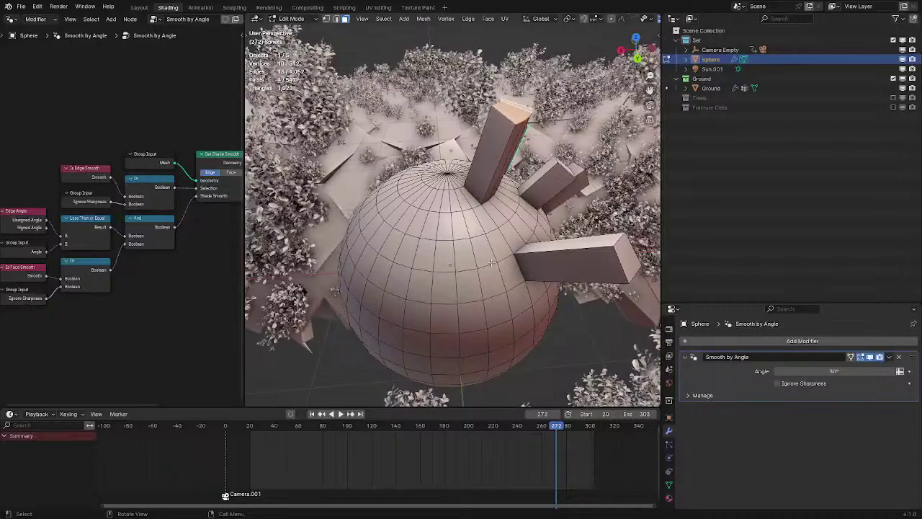
ctrl+click(408, 251)
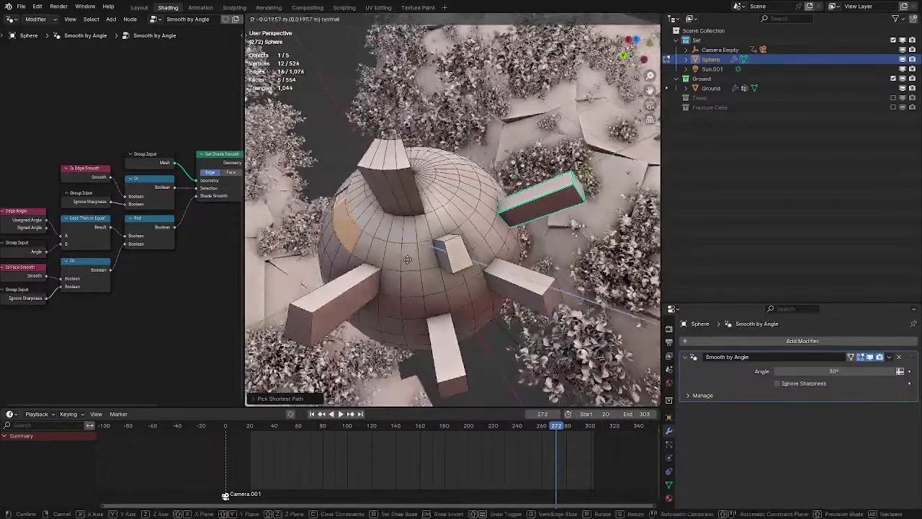
click(333, 227)
key(Tab)
Vary the Smooth by Angle modifier's Angle down to about 9.01° and view the sphere's shading
drag(832, 370, 818, 371)
mouse_move(834, 371)
mouse_down()
mouse_move(861, 371)
mouse_move(837, 371)
mouse_up()
scroll(450, 228, up, 4)
middle_drag(451, 228, 411, 220)
mouse_move(856, 370)
mouse_down()
mouse_move(847, 370)
mouse_move(865, 370)
mouse_move(833, 371)
mouse_move(840, 371)
mouse_up()
mouse_move(432, 285)
middle_down()
mouse_move(402, 245)
mouse_move(432, 223)
middle_up()
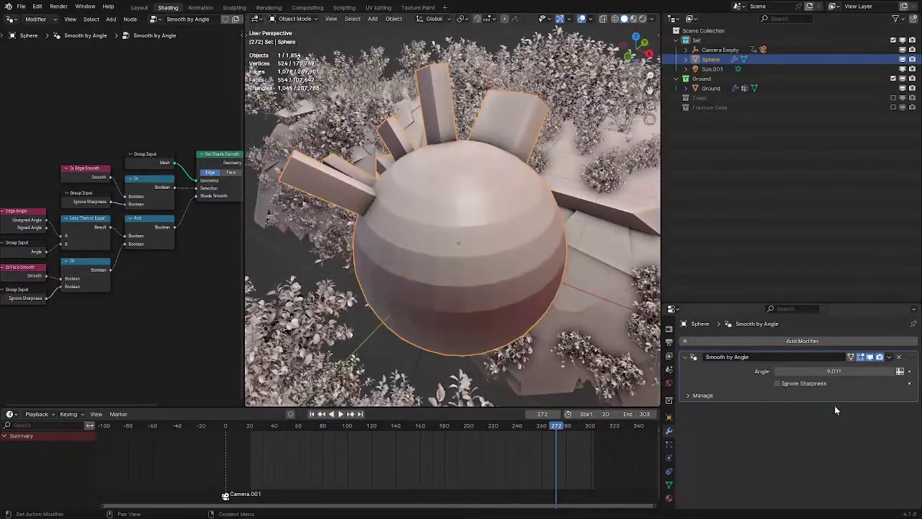
Adjust the Smooth by Angle modifier's Angle to 16.7° while checking the shading of the sphere and blocks
drag(833, 371, 840, 371)
scroll(493, 276, up, 2)
middle_drag(494, 276, 472, 292)
mouse_move(858, 372)
mouse_down()
mouse_move(873, 371)
mouse_move(837, 371)
mouse_up()
mouse_move(475, 270)
middle_down()
mouse_move(527, 321)
mouse_move(431, 313)
mouse_move(554, 274)
mouse_move(558, 281)
middle_up()
key(z)
click(446, 339)
middle_drag(495, 324, 451, 323)
drag(855, 367, 894, 368)
Inspect the sphere's mesh in Edit Mode and return to Object Mode
scroll(461, 218, down, 4)
middle_drag(461, 213, 441, 261)
key(Tab)
scroll(462, 250, up, 3)
key(Tab)
Look over the categories of modifiers available for the sphere and close the list without adding one
click(770, 341)
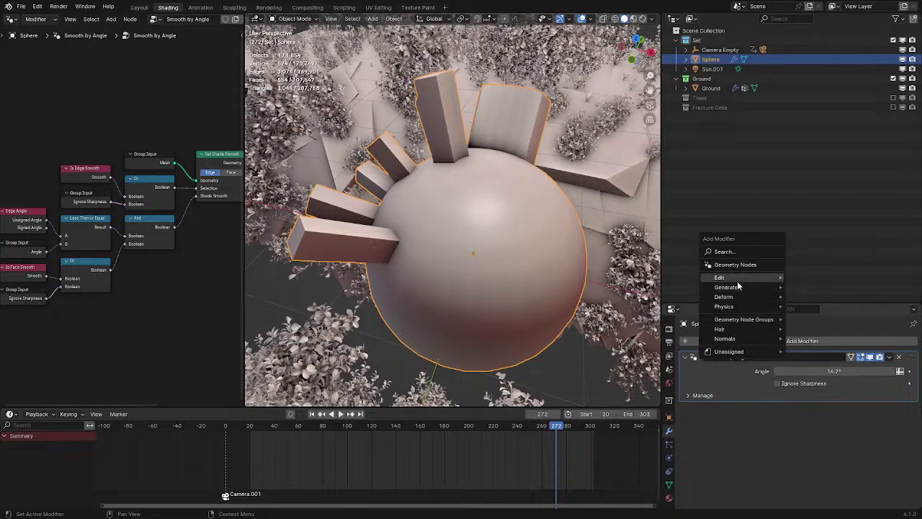
mouse_move(743, 278)
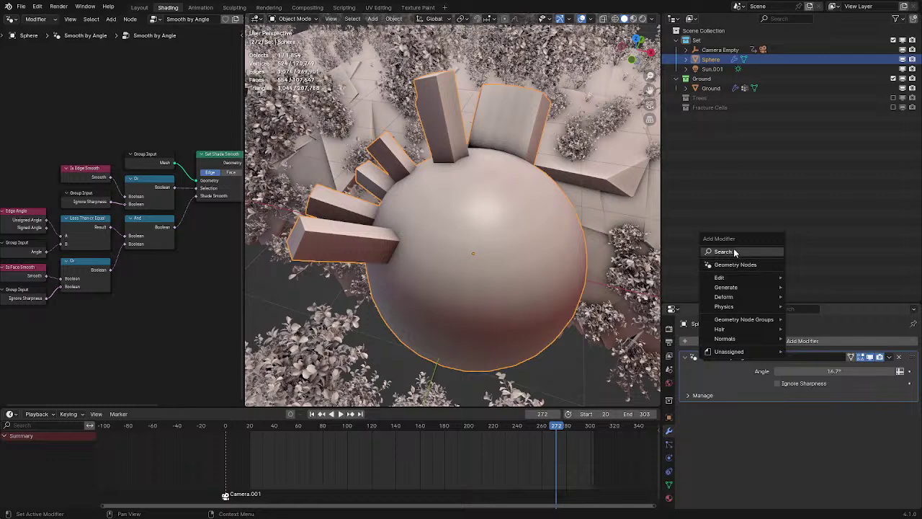
mouse_move(735, 307)
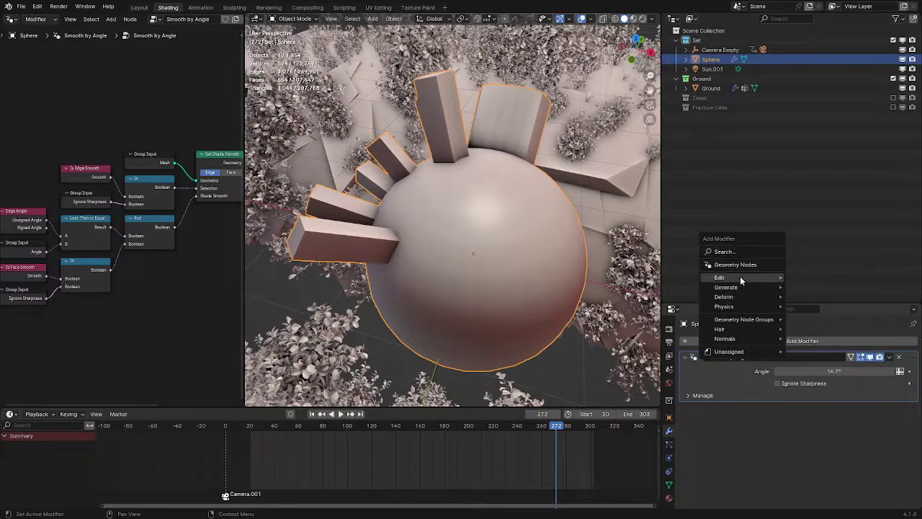
text(a)
key(Escape)
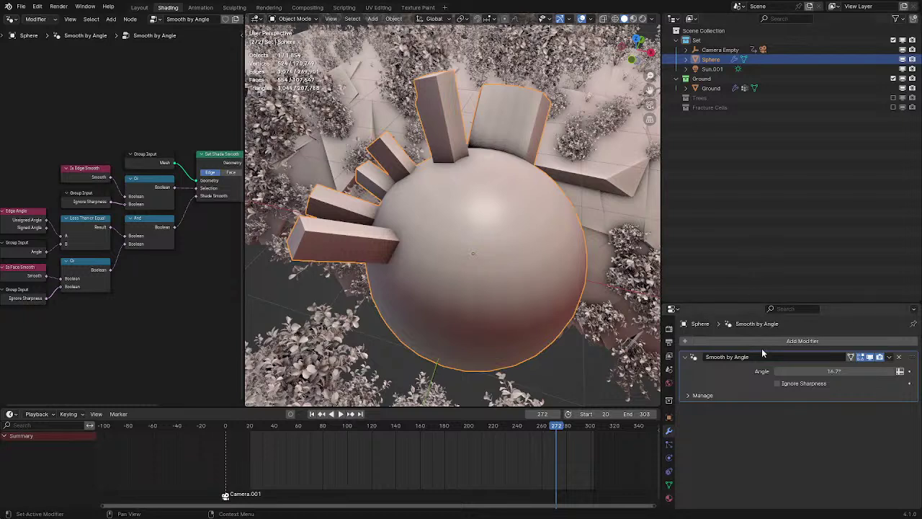
Search the available modifiers for "sub" and close the search without adding one
click(763, 345)
mouse_move(763, 344)
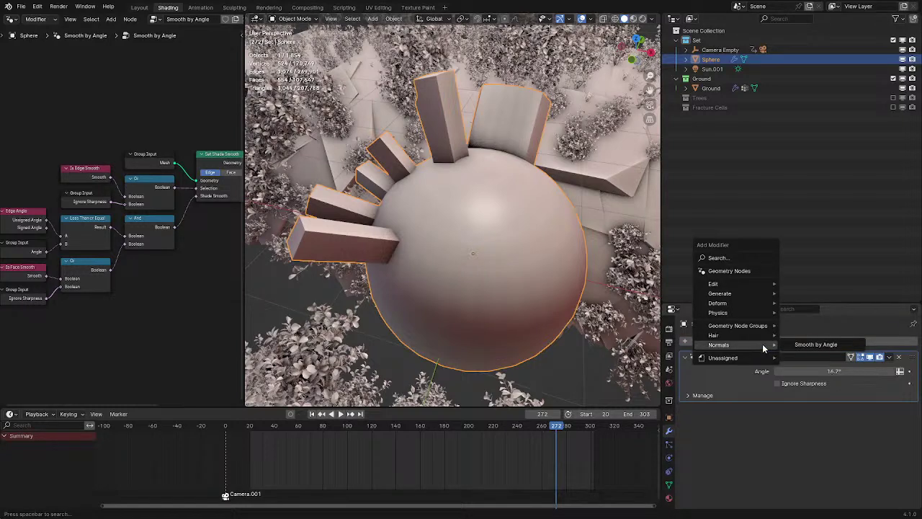
text(sib)
key(BackSpace)
key(BackSpace)
text(ub)
key(Escape)
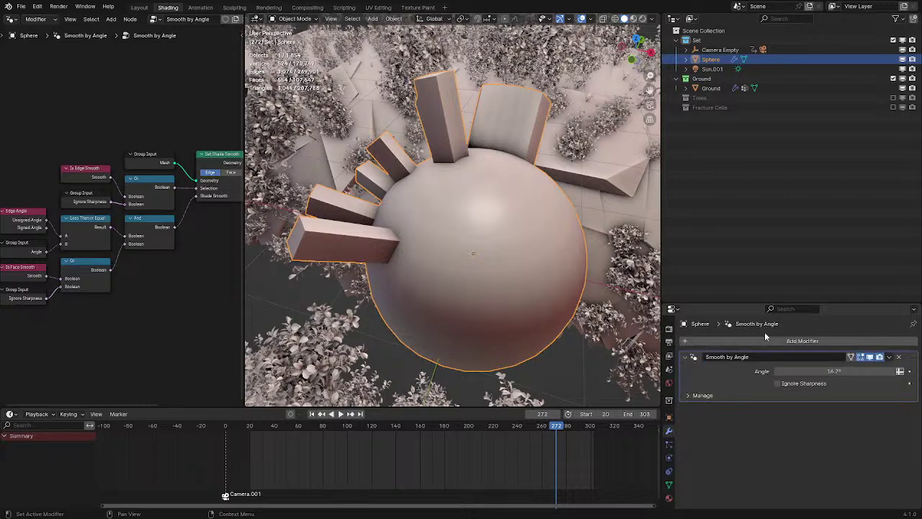
Look through the Generate modifiers and the modifier search option, then close the list and view the sphere
click(764, 339)
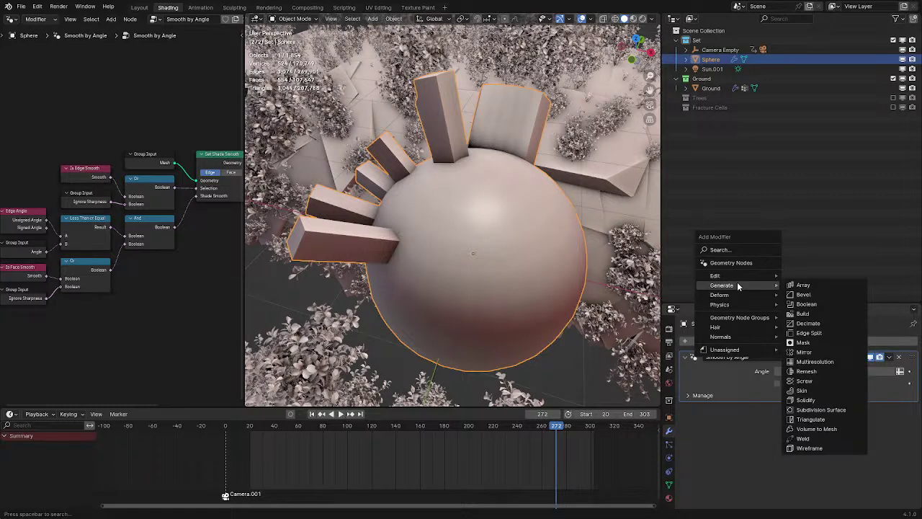
key(Escape)
click(727, 341)
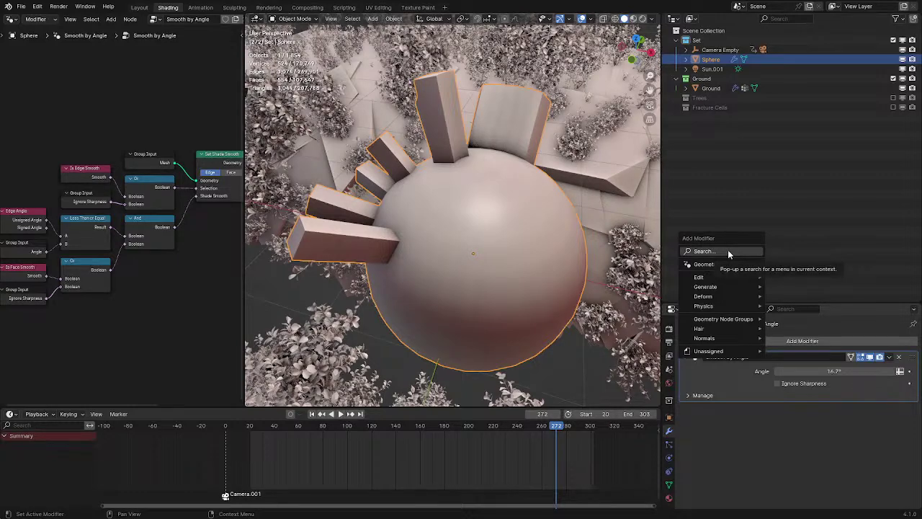
scroll(418, 291, down, 2)
middle_drag(453, 288, 460, 292)
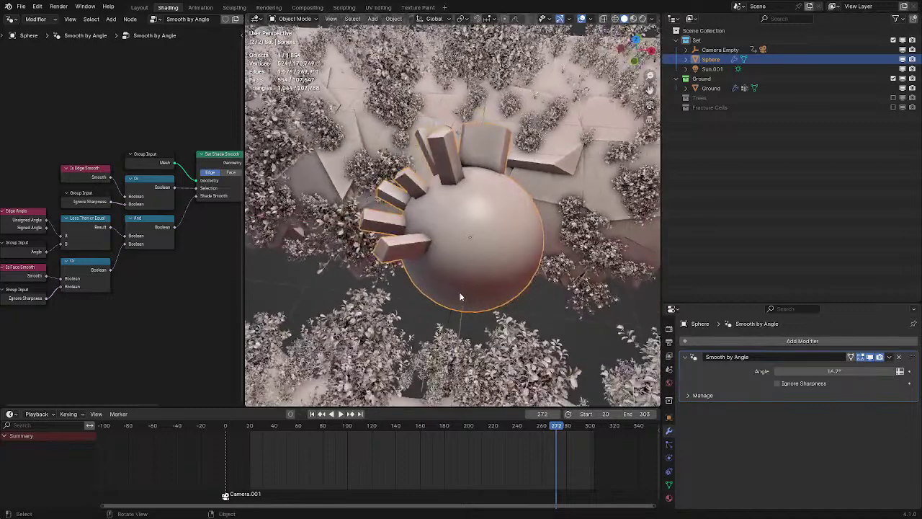
middle_drag(507, 310, 559, 297)
Examine the object constraints available for the sphere without adding one
click(670, 472)
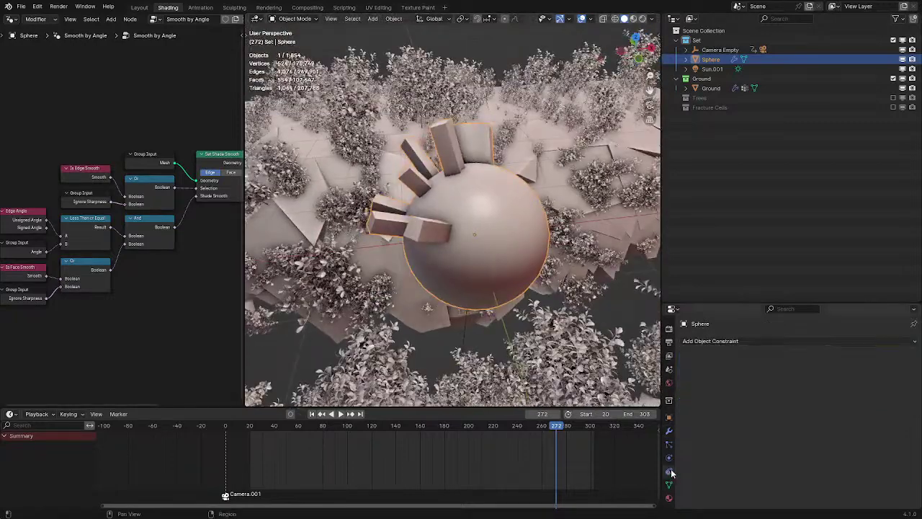
click(875, 342)
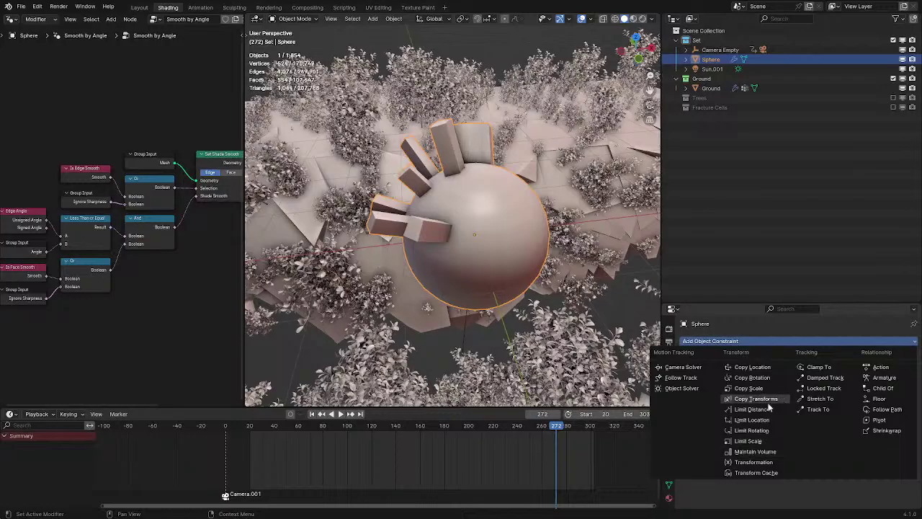
mouse_move(439, 289)
middle_down()
mouse_move(446, 287)
mouse_move(446, 300)
middle_up()
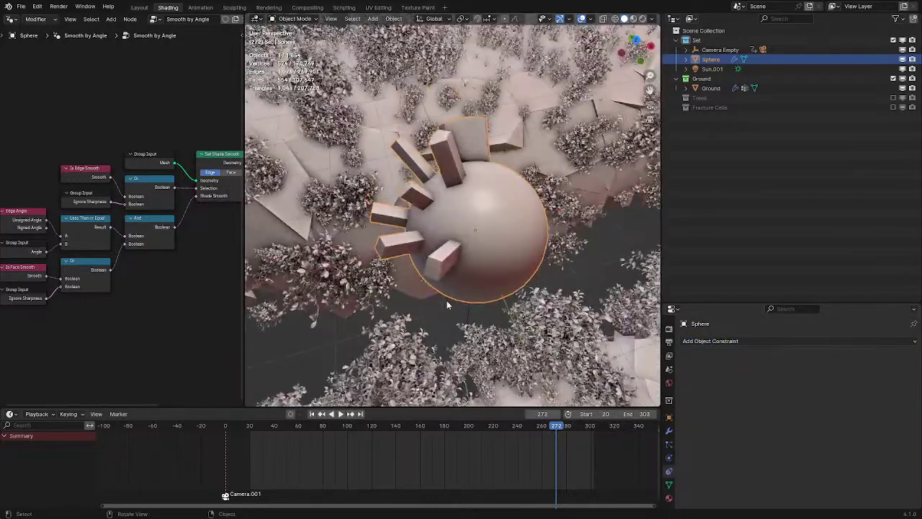
middle_drag(513, 295, 546, 272)
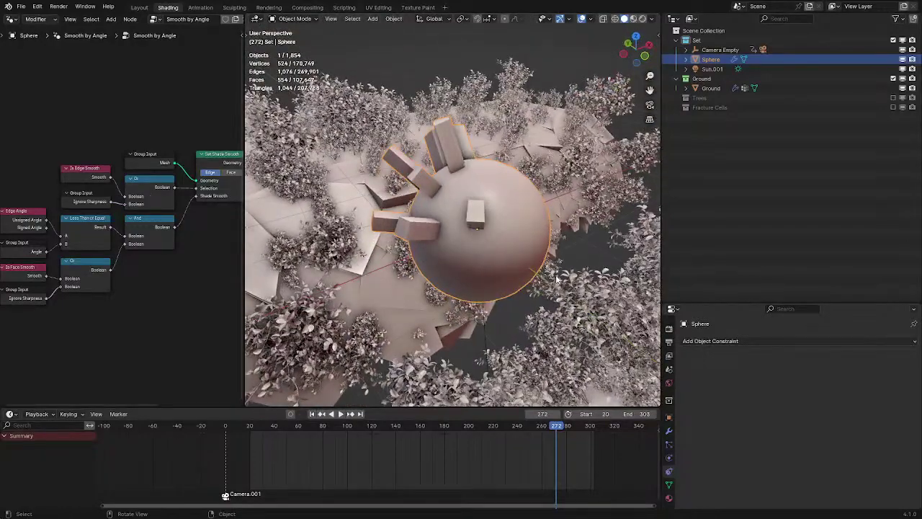
Switch the node editor to the Shader Editor and create a new material for the sphere
click(10, 19)
click(36, 108)
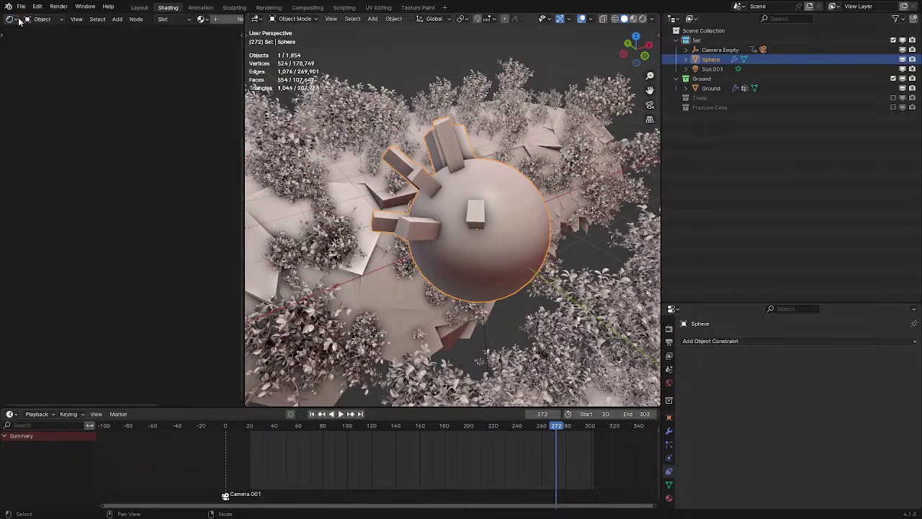
click(229, 20)
Look through the available shader nodes, search for "sheen", and close the search without adding a node
key(shift+a)
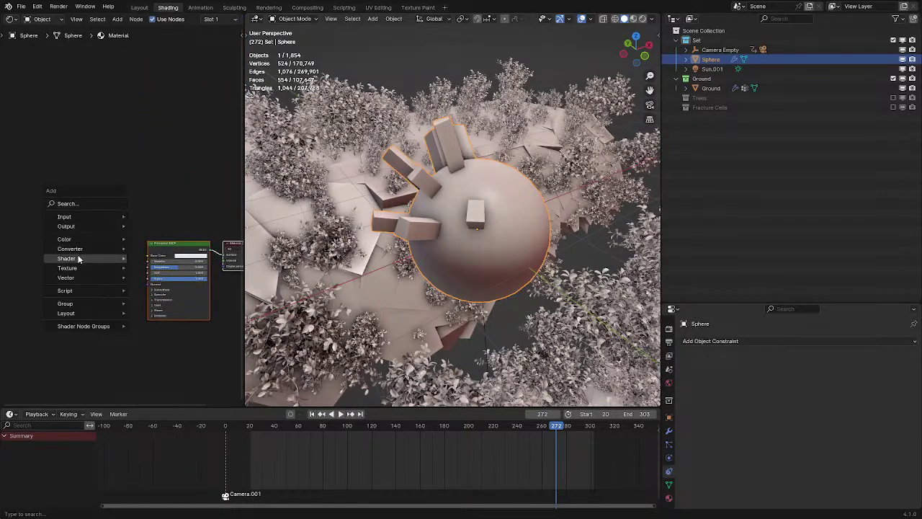
mouse_move(78, 256)
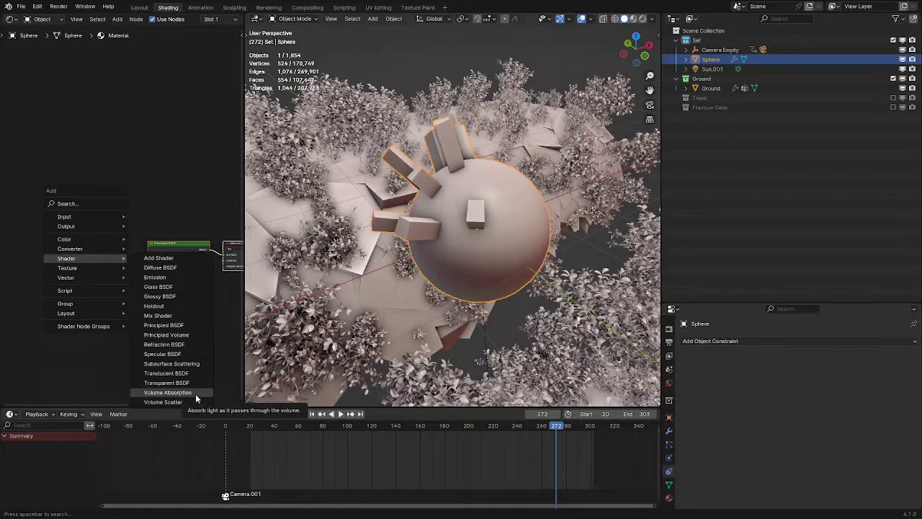
click(75, 204)
text(she)
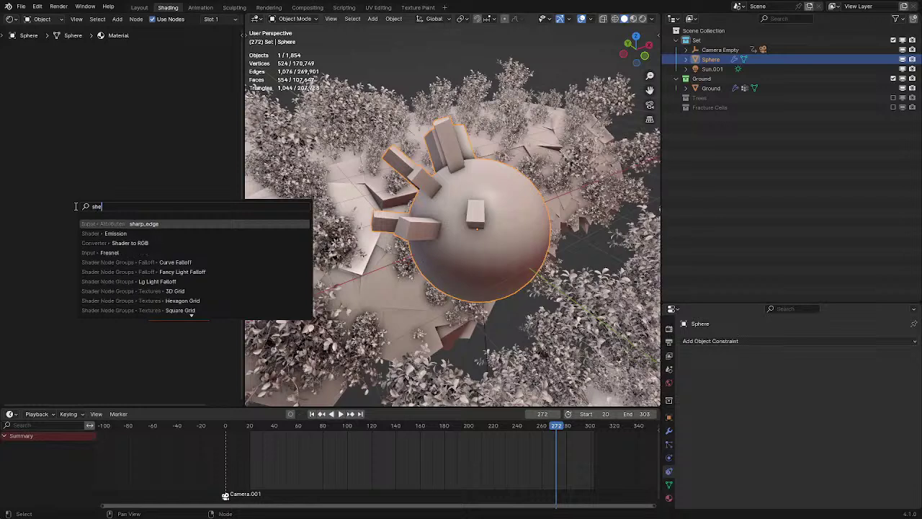
text(en)
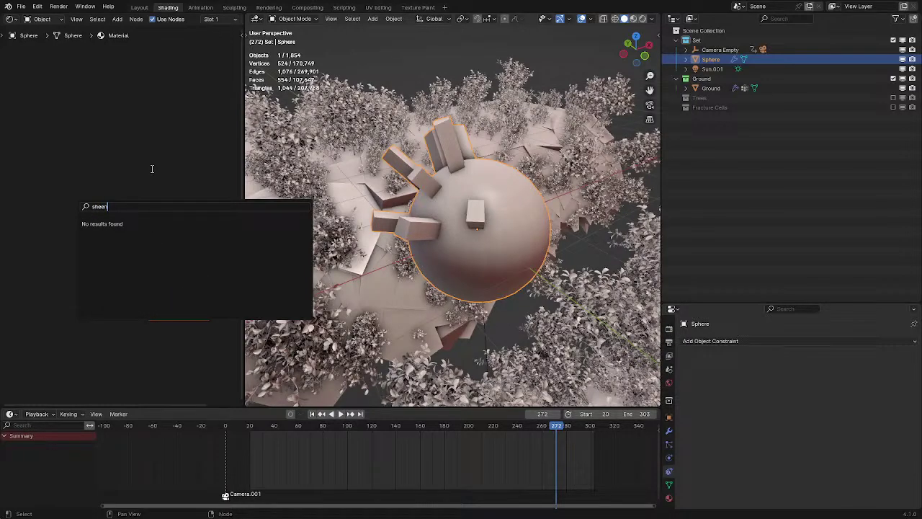
key(Escape)
Examine the nodes listed in the Shader category without adding one
scroll(510, 265, up, 2)
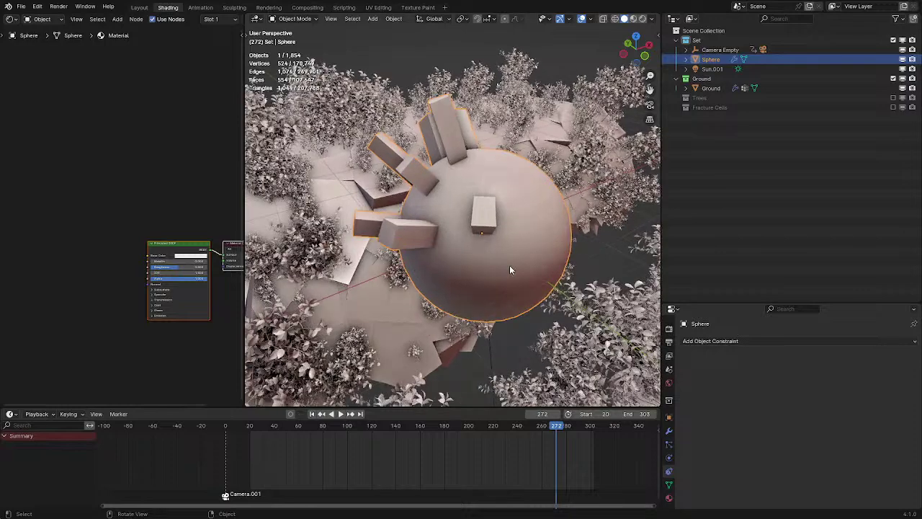
middle_drag(510, 265, 490, 310)
key(shift+a)
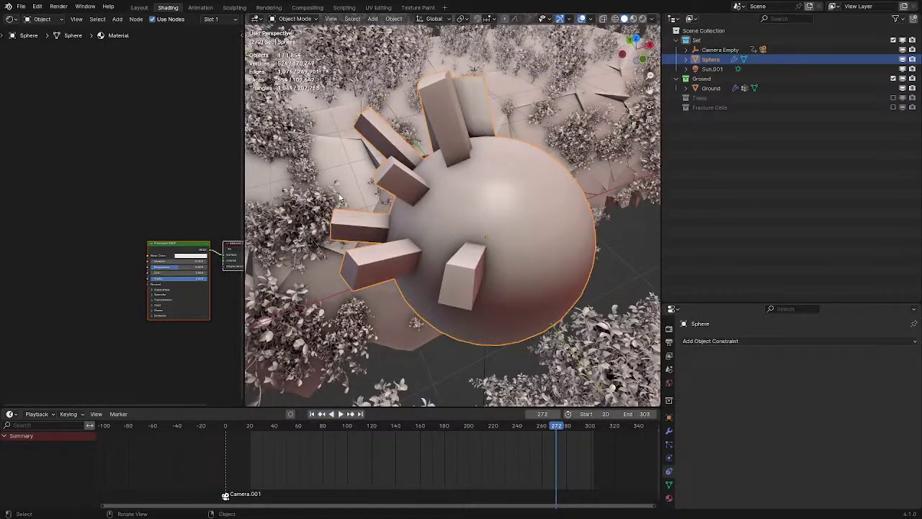
scroll(177, 221, up, 2)
key(shift+a)
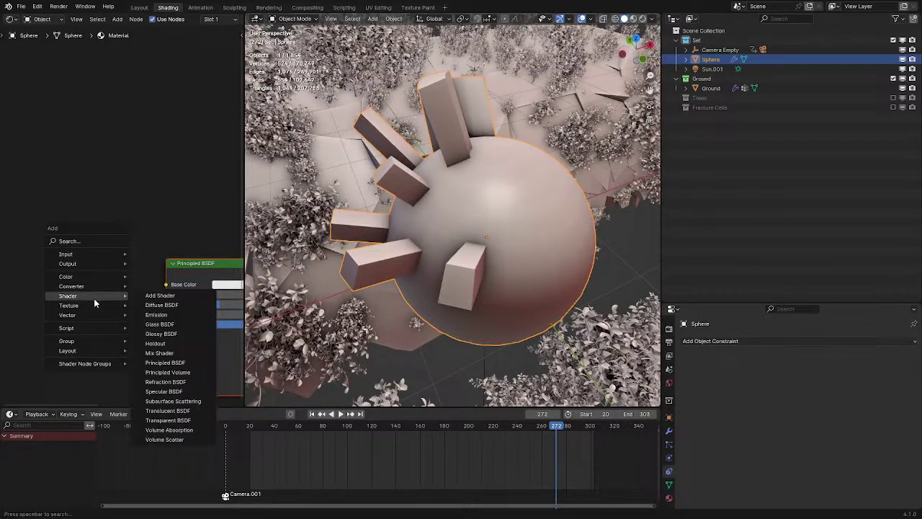
Inspect the Sheen settings on the Principled BSDF node and collapse them without changing the values
middle_drag(218, 201, 149, 127)
click(115, 305)
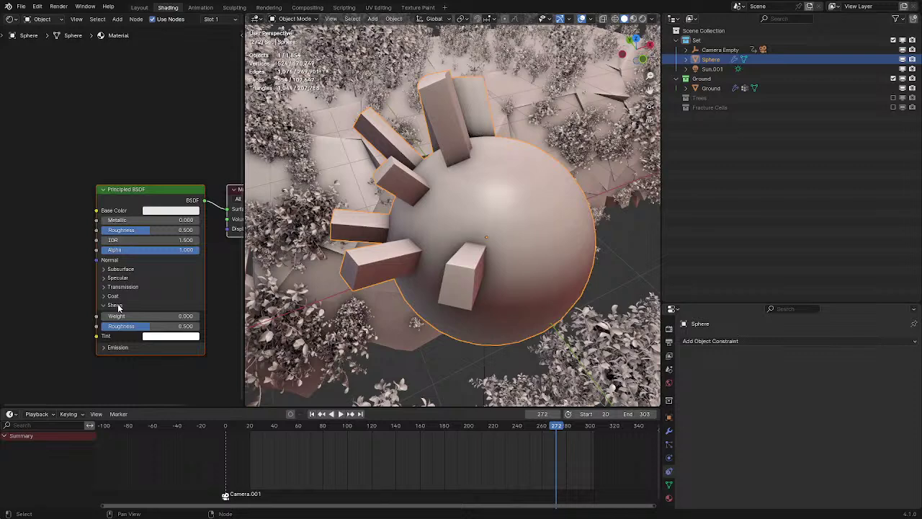
scroll(114, 288, up, 2)
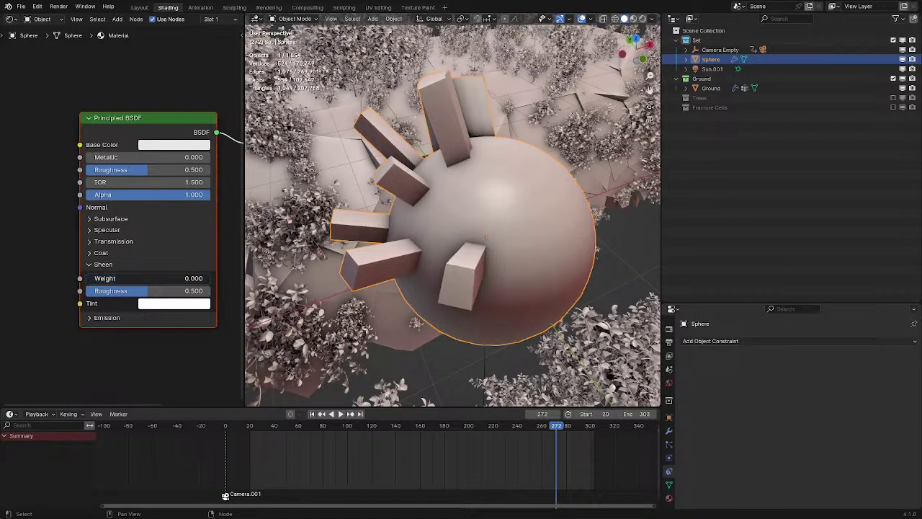
drag(115, 290, 85, 290)
right_click(86, 291)
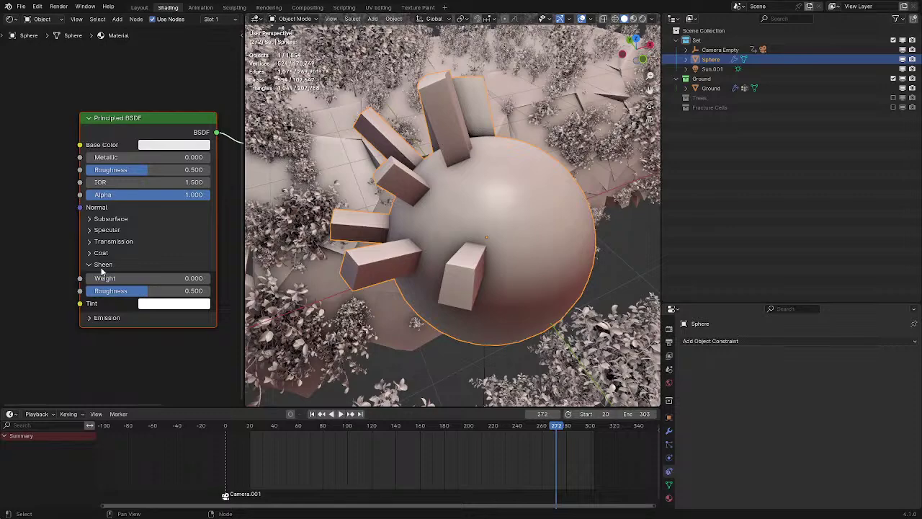
click(101, 264)
Delete the sphere and display the scene in Material Preview shading
middle_drag(490, 144, 458, 193)
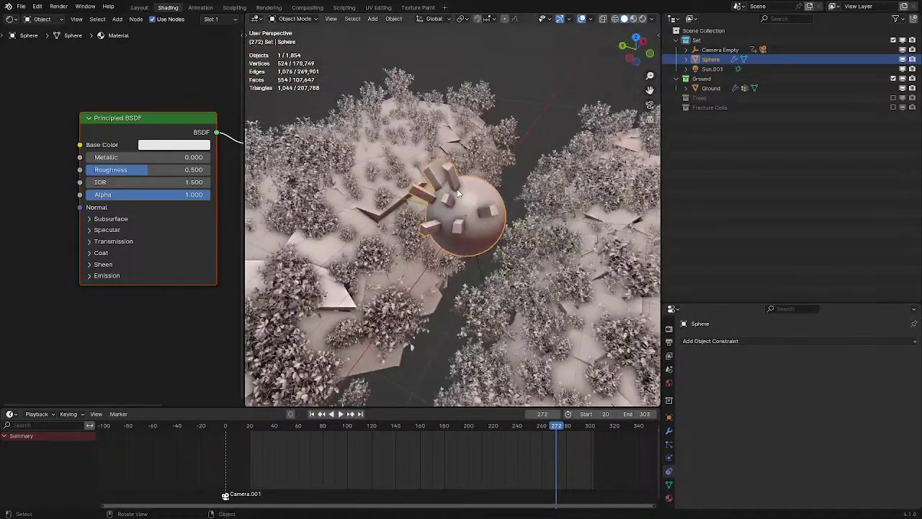
key(Delete)
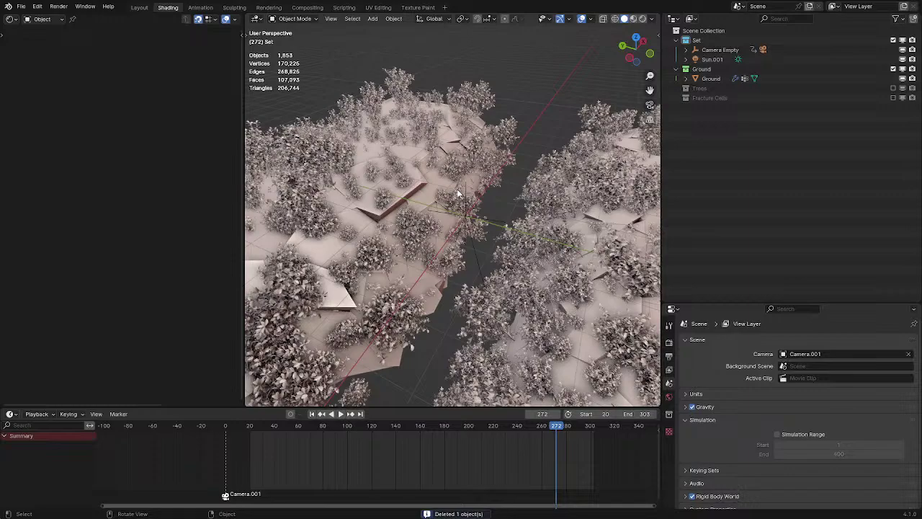
scroll(458, 189, up, 2)
key(z)
click(467, 197)
View the scene through the camera and hide the viewport overlays
scroll(467, 196, down, 2)
middle_drag(485, 242, 502, 248)
key(KP_0)
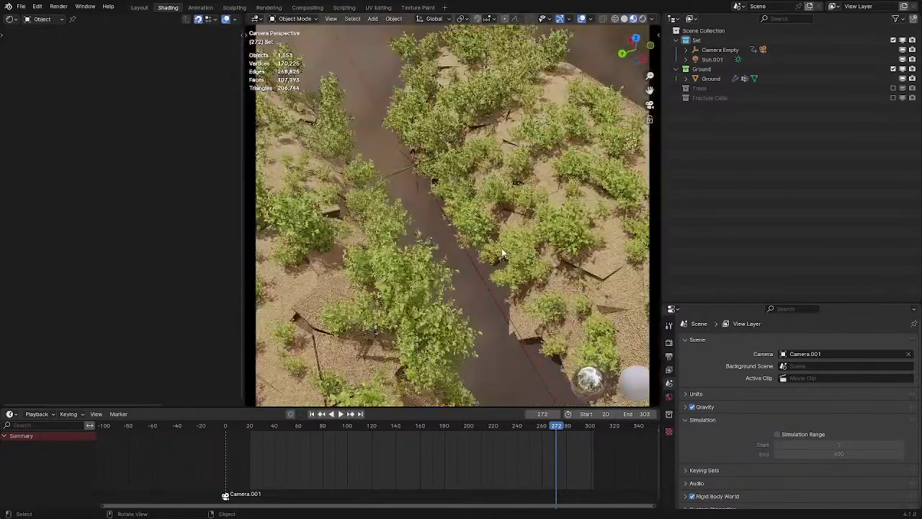
click(582, 20)
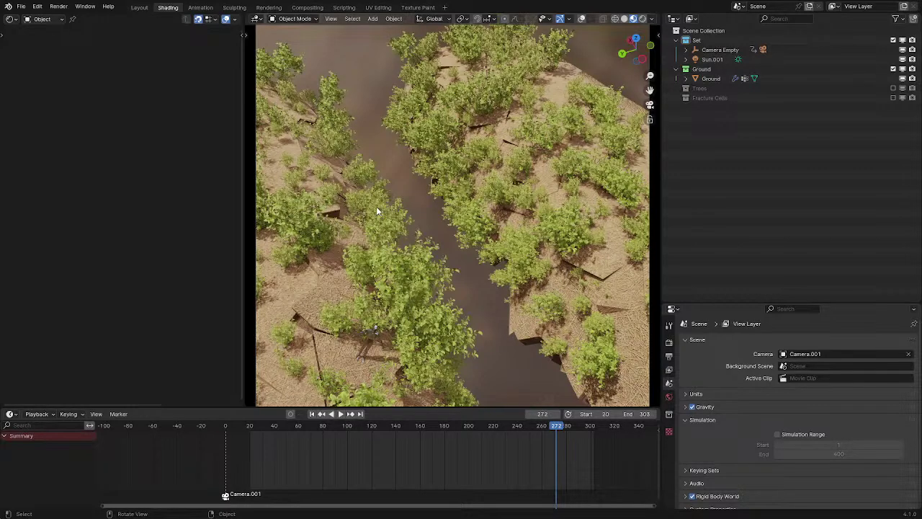
Inspect the fractured ground and trees in Solid shading from outside the camera, and return to Material Preview
middle_drag(376, 206, 321, 192)
key(z)
click(389, 193)
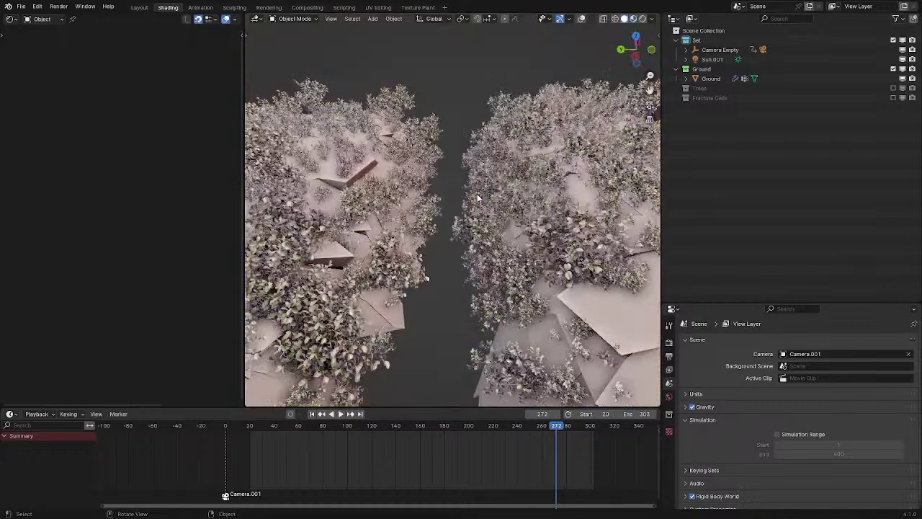
middle_drag(477, 194, 506, 194)
key(z)
click(496, 238)
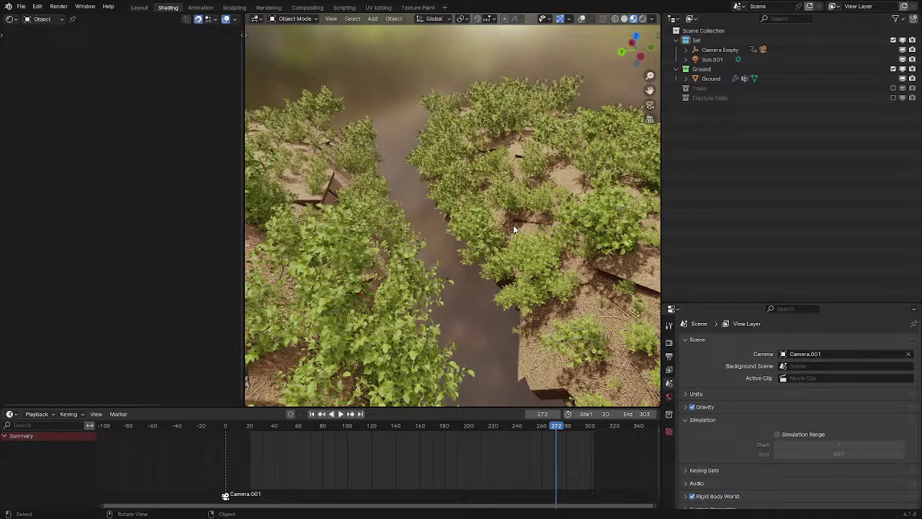
Add a cube to the scene and create a new geometry node tree for it in the Geometry Node Editor
middle_drag(513, 225, 484, 118)
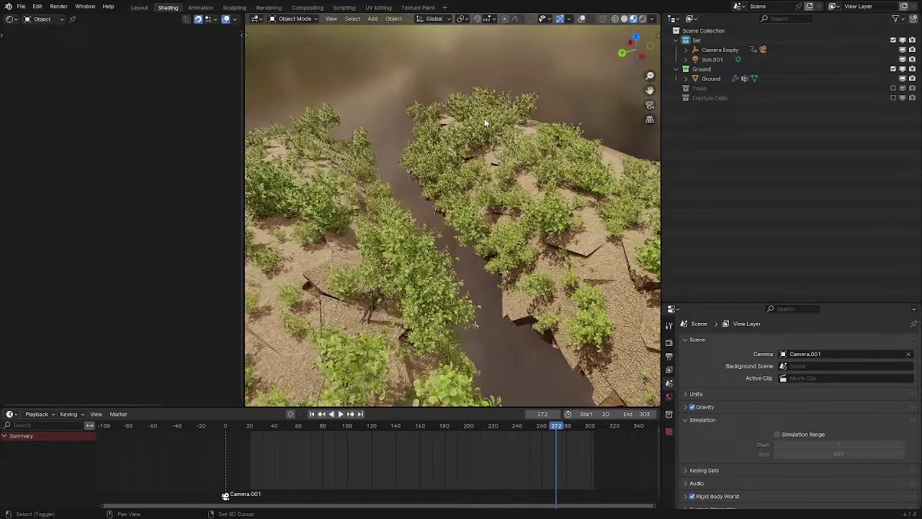
key(shift+a)
mouse_move(465, 135)
click(523, 142)
click(12, 19)
click(39, 98)
click(195, 19)
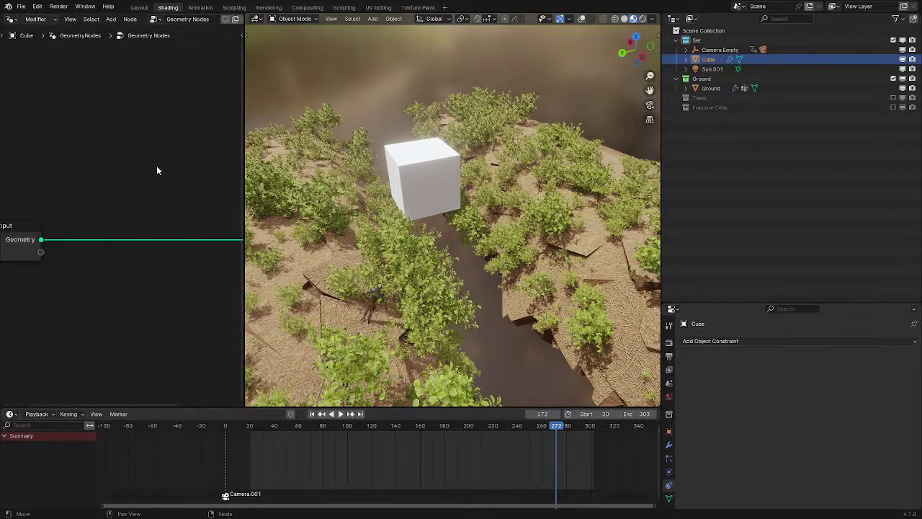
drag(41, 239, 88, 293)
text(to in)
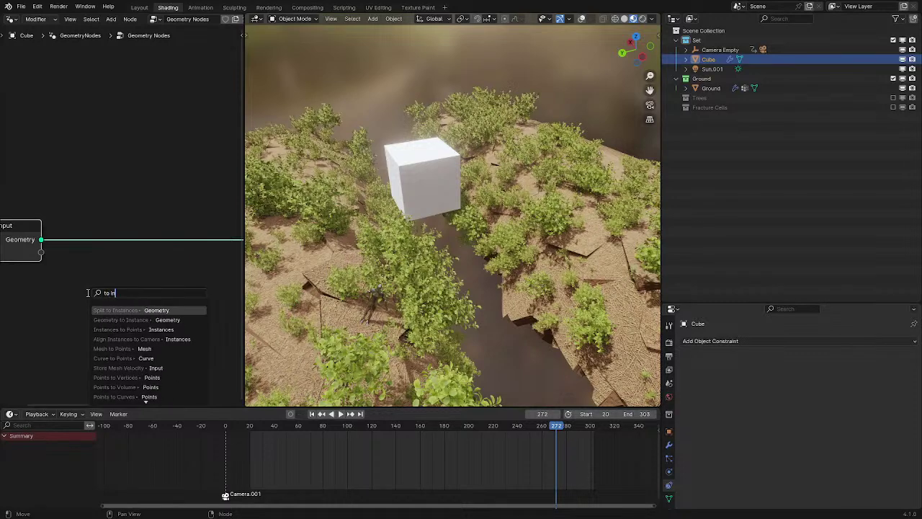
key(Return)
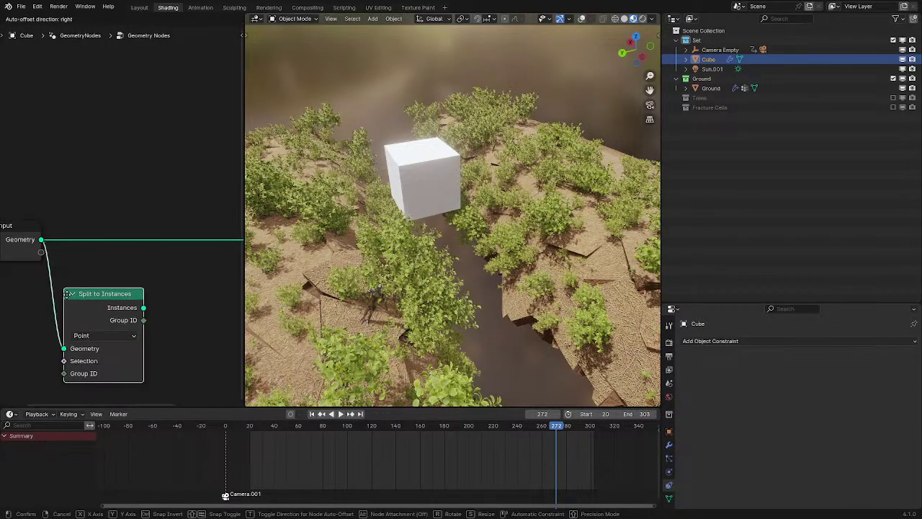
key(Escape)
Add a Geometry to Instance node fed by the Group Input's geometry
drag(41, 239, 114, 319)
text(to in)
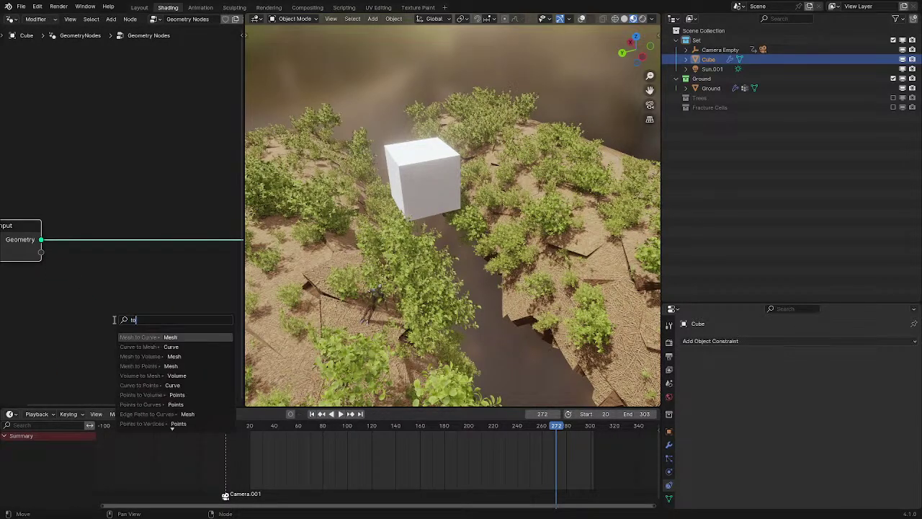
key(Down)
key(Return)
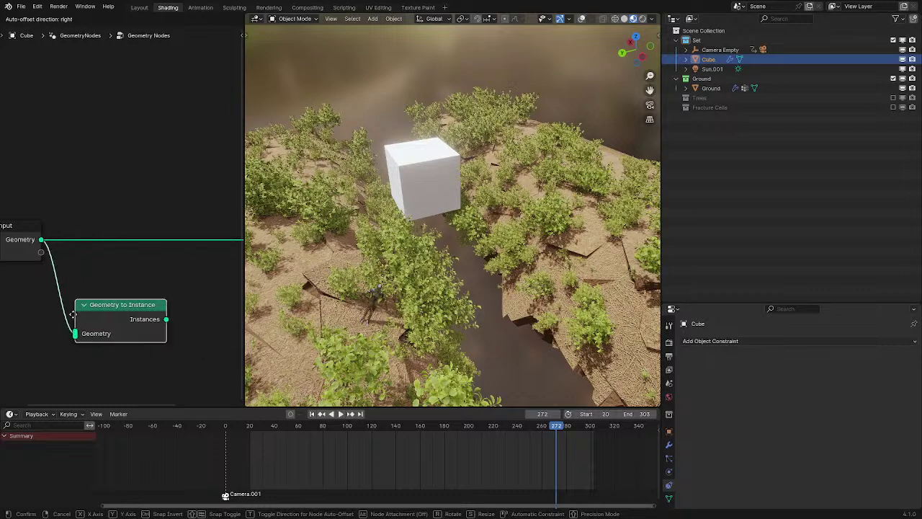
click(53, 309)
drag(92, 306, 114, 270)
Move the Group Input and Geometry to Instance nodes farther from the Group Output to make room between them
key(shift+a)
key(Escape)
scroll(156, 239, down, 3)
scroll(108, 252, down, 3)
drag(43, 190, 148, 273)
key(g)
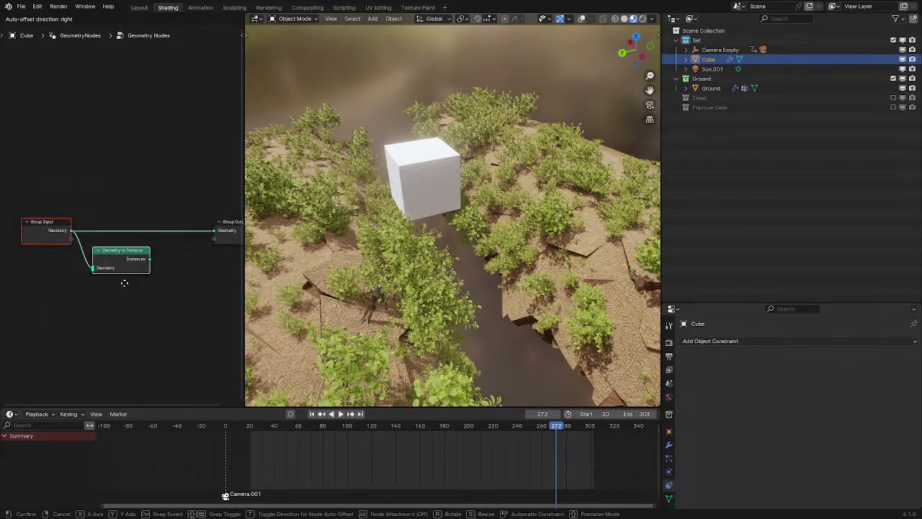
click(46, 284)
Add a Set Position node fed by the Geometry to Instance output
drag(71, 259, 148, 265)
text(set po)
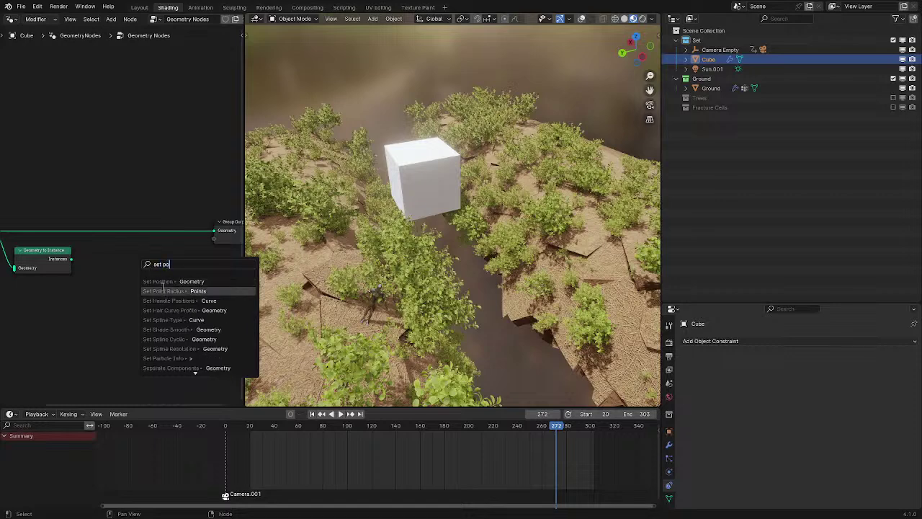
click(163, 281)
click(125, 268)
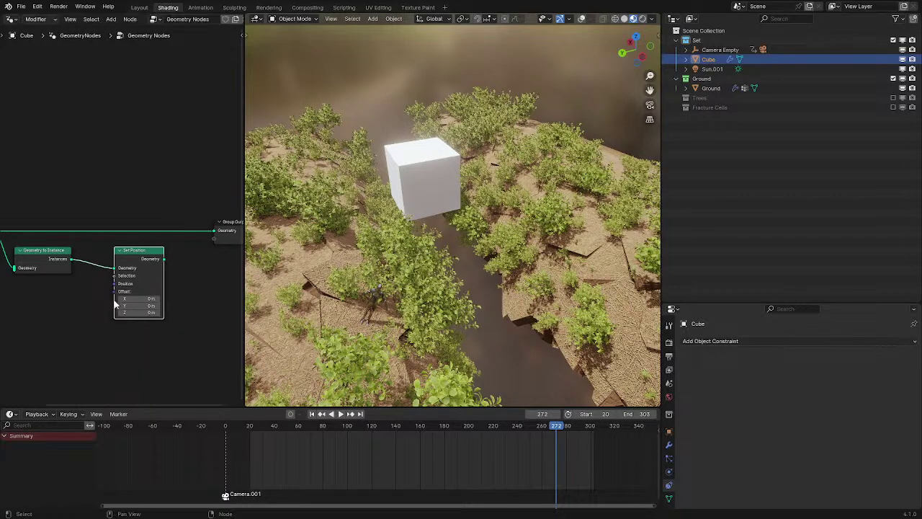
Feed a vector Random Value with a Min Z of 3.1 into Set Position's Position, and connect Set Position to the Group Output
drag(114, 291, 8, 305)
text(rand)
click(64, 320)
click(62, 321)
alt+shift+click(146, 258)
drag(61, 348, 128, 348)
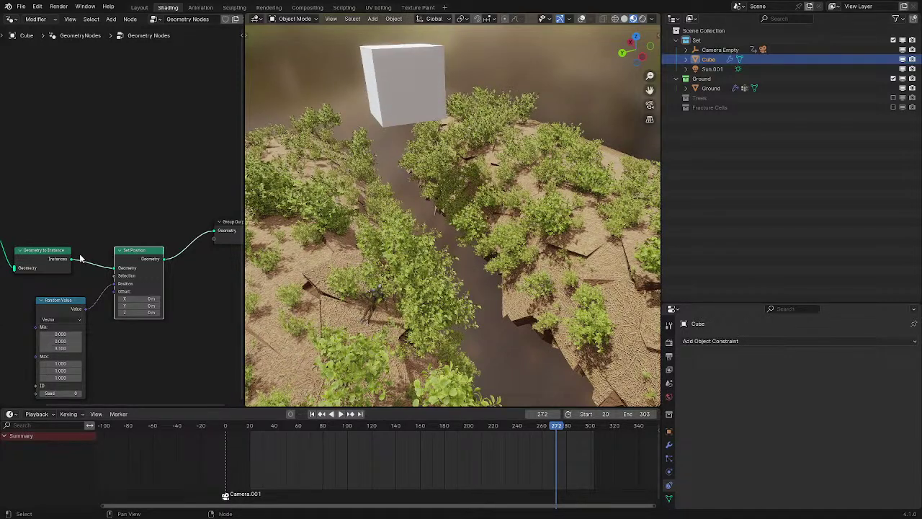
Place a Store Named Attribute node above Set Position and feed it the instances from Geometry to Instance
scroll(85, 242, up, 3)
key(q)
click(128, 177)
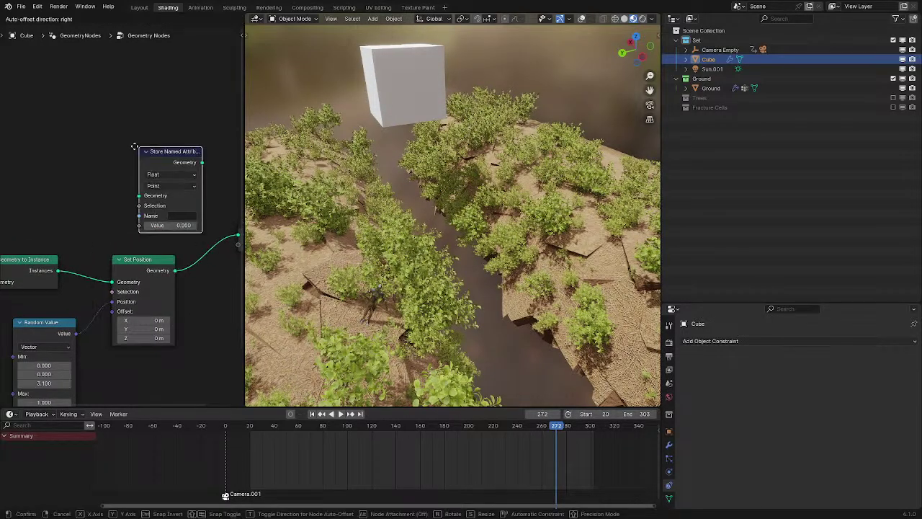
click(144, 173)
drag(57, 270, 111, 196)
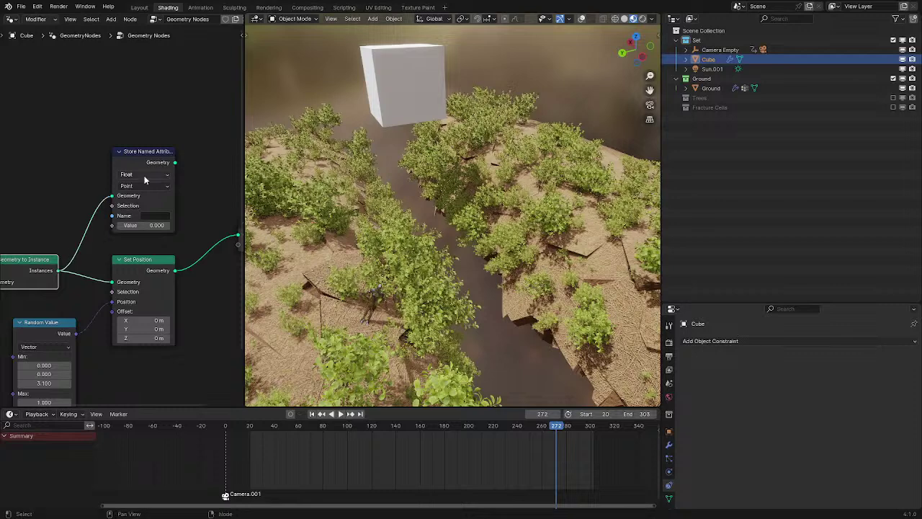
Store the Random Value as a Vector attribute named "position" and send the stored result to the Group Output
click(144, 175)
click(142, 217)
click(146, 216)
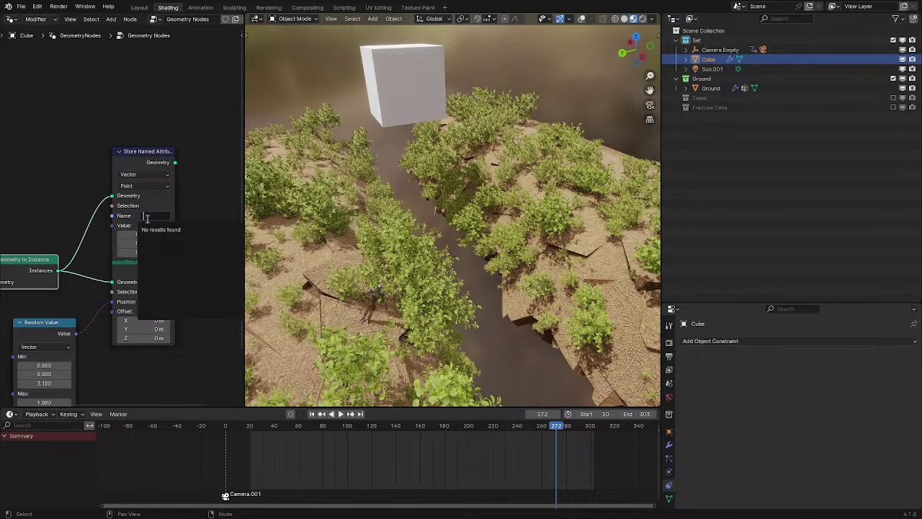
text(position)
click(149, 226)
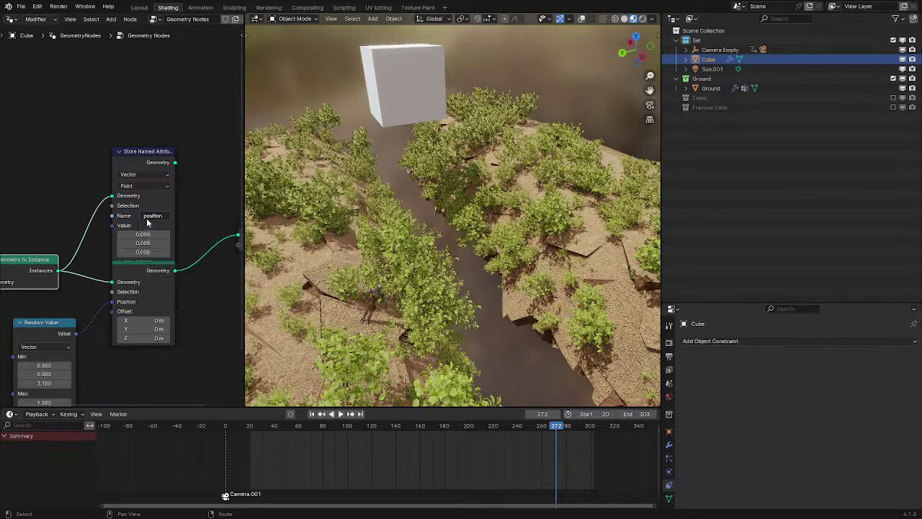
drag(75, 333, 123, 227)
Set all three Min components of the Random Value node to -1
middle_drag(79, 351, 134, 291)
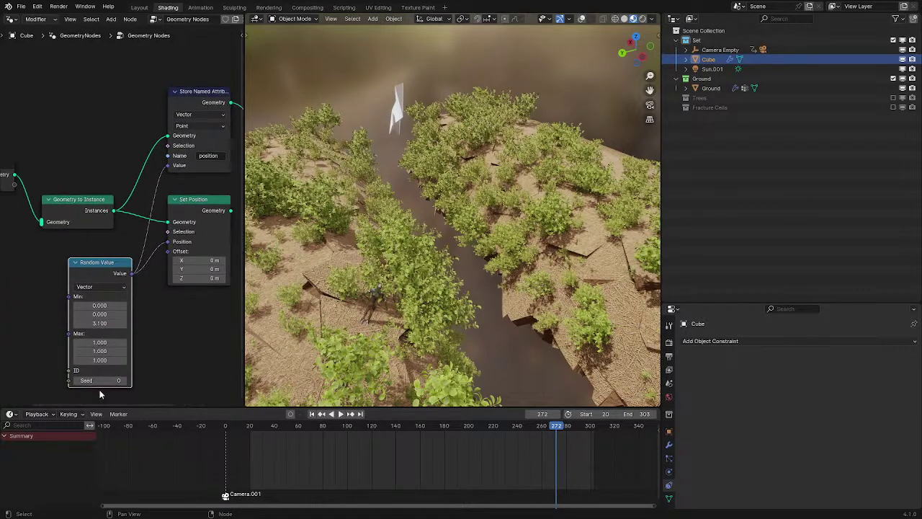
click(105, 323)
text(1)
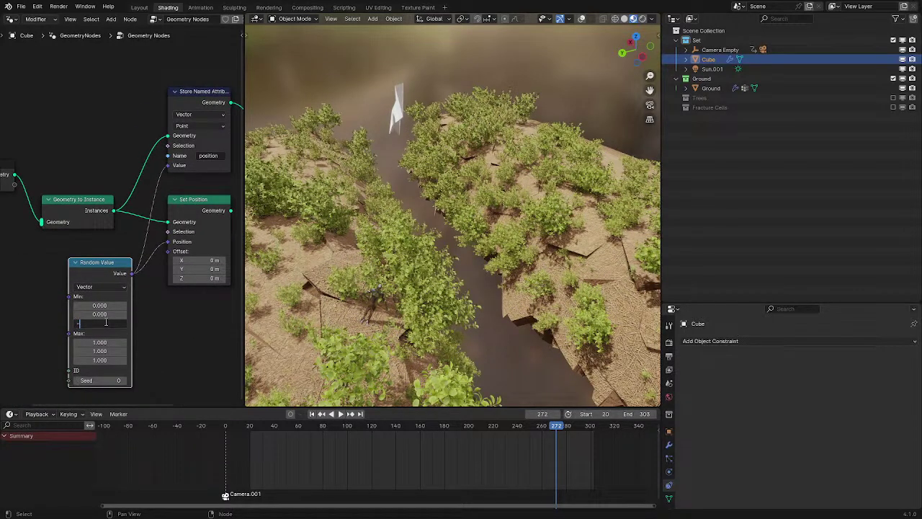
key(Return)
click(105, 315)
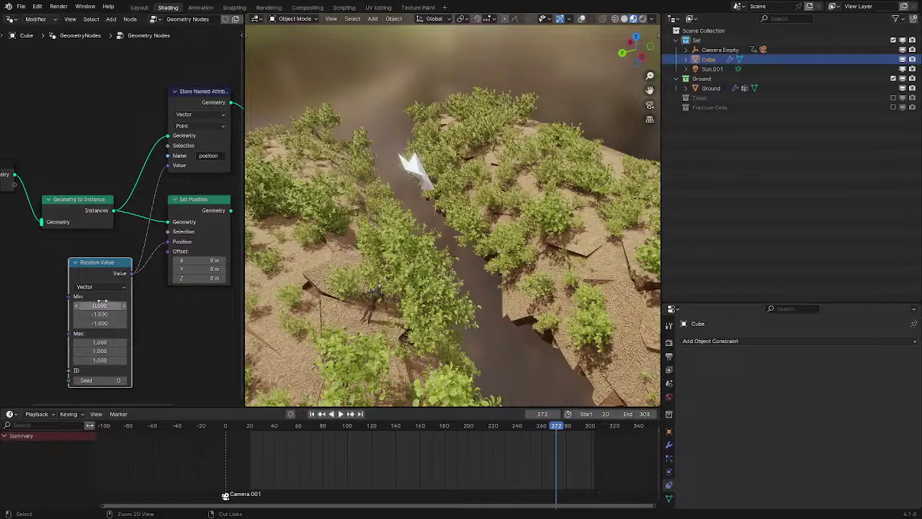
text(-1)
key(Return)
click(110, 305)
text(-1)
key(Return)
Delete the Set Position node
middle_drag(183, 159, 144, 210)
click(183, 253)
scroll(180, 261, up, 1)
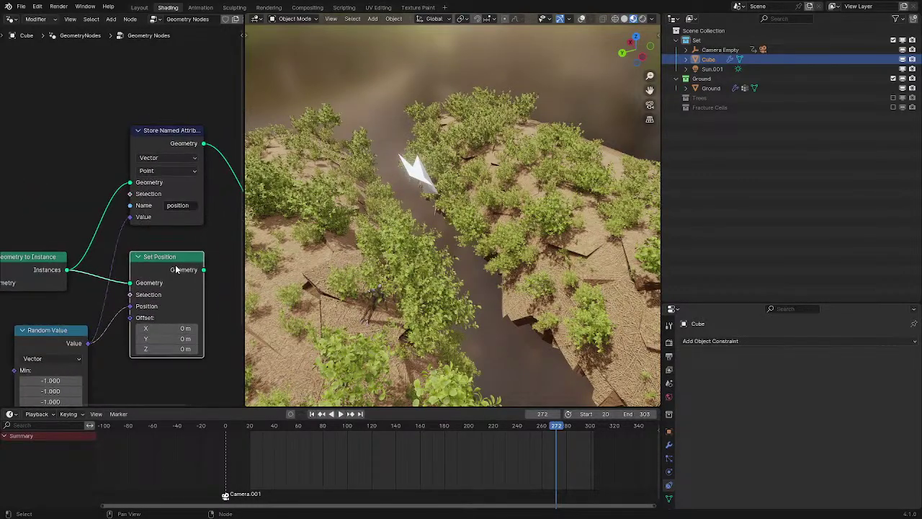
key(x)
Arrange the Random Value and Store Named Attribute nodes compactly around Geometry to Instance, and view the deformed cube up close
drag(47, 333, 26, 323)
middle_drag(72, 277, 104, 226)
drag(201, 81, 191, 177)
click(190, 175)
middle_drag(321, 137, 532, 162)
scroll(442, 168, up, 2)
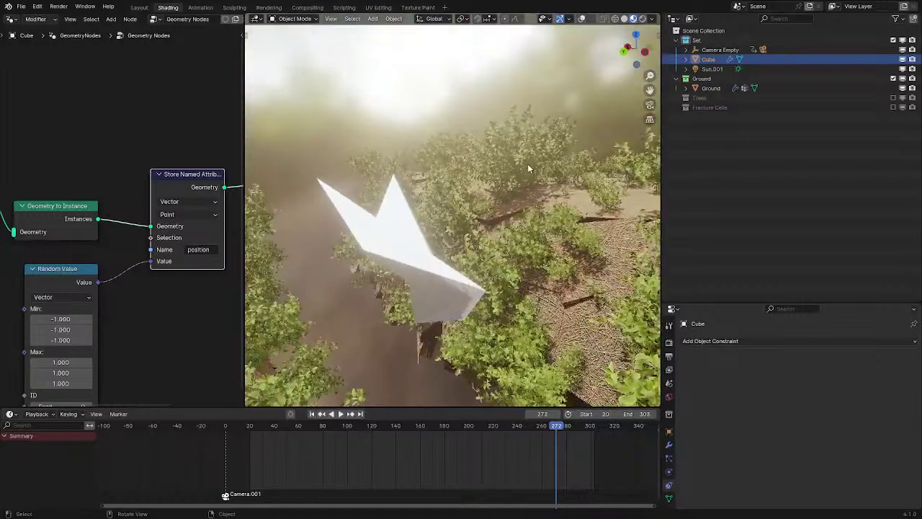
middle_drag(57, 321, 64, 282)
drag(96, 224, 96, 213)
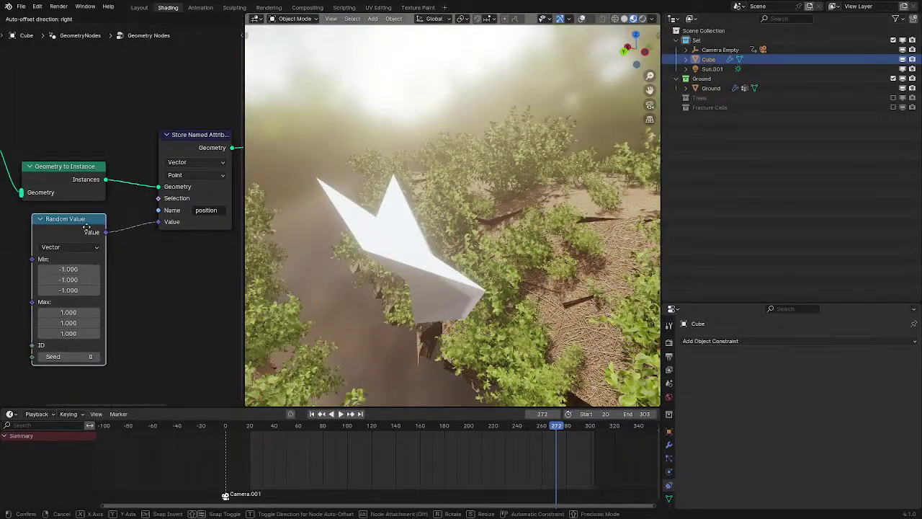
Try storing the position attribute on the Instance domain and undo the change
click(198, 171)
click(197, 175)
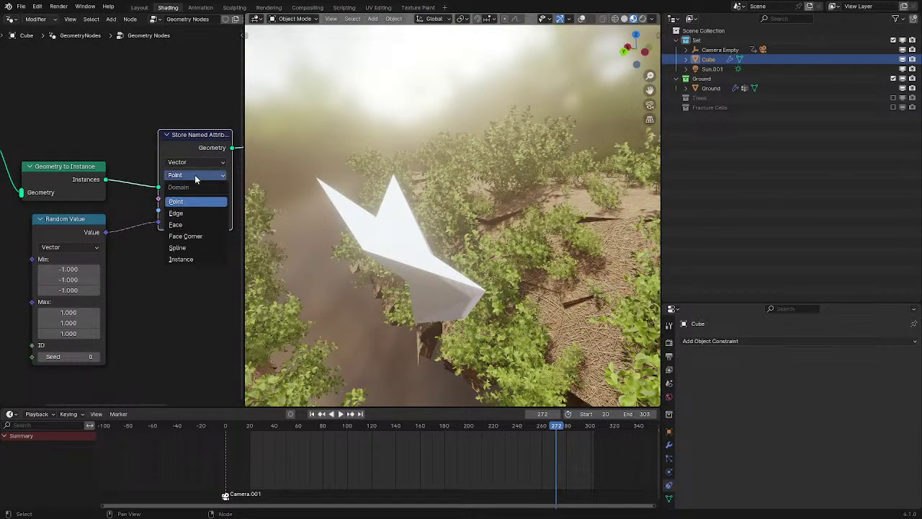
click(192, 258)
scroll(422, 215, down, 2)
drag(53, 280, 166, 279)
key(ctrl+z)
key(ctrl+z)
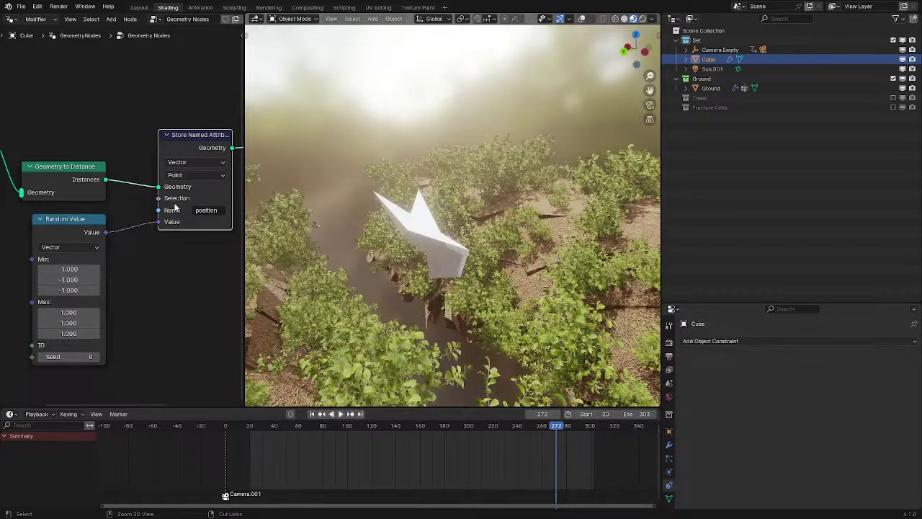
middle_drag(174, 207, 144, 207)
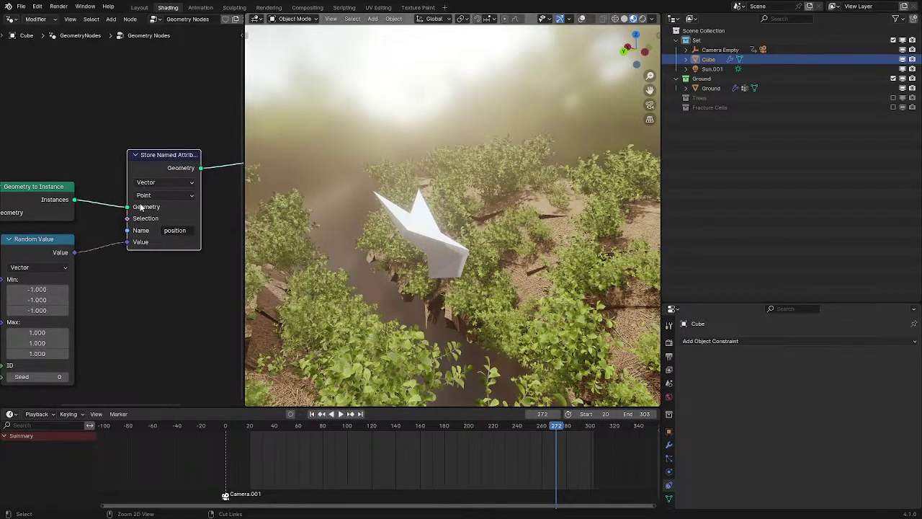
Maximize the node editor, move the Geometry to Instance and Random Value nodes up, and choose position as the stored attribute's name
key(ctrl+space)
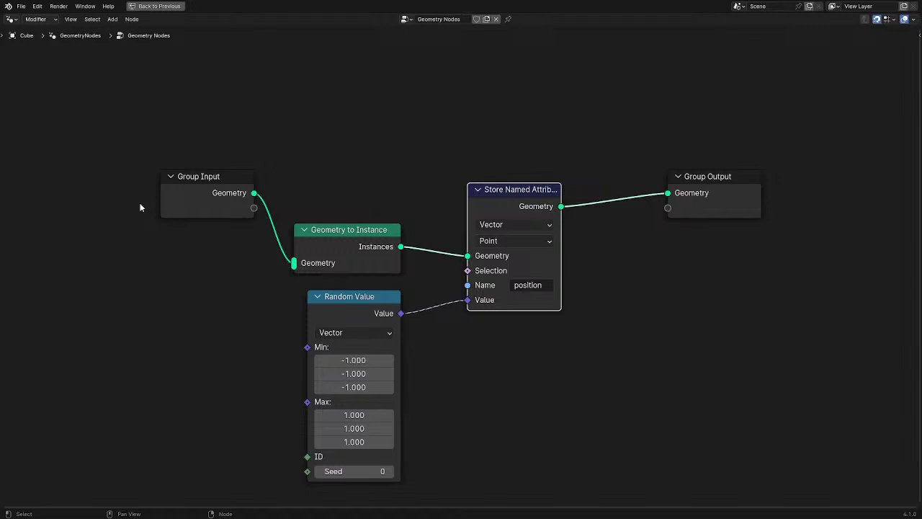
drag(335, 232, 335, 192)
drag(363, 301, 363, 275)
click(526, 286)
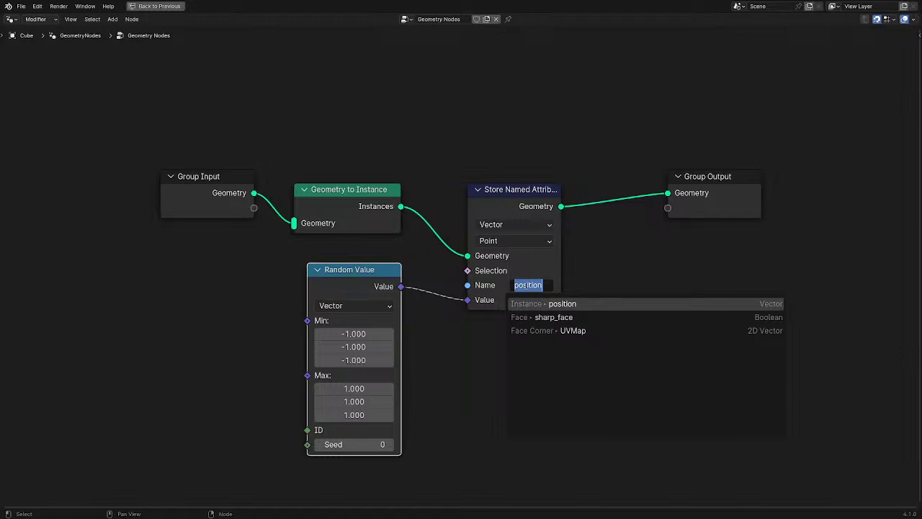
click(547, 303)
Add a Position node in the empty space below the Group Input node
key(shift+a)
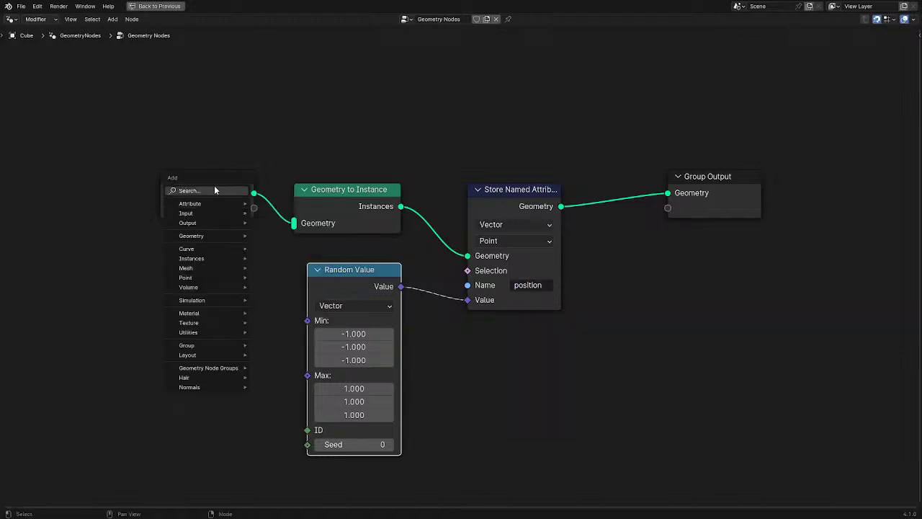
text(p)
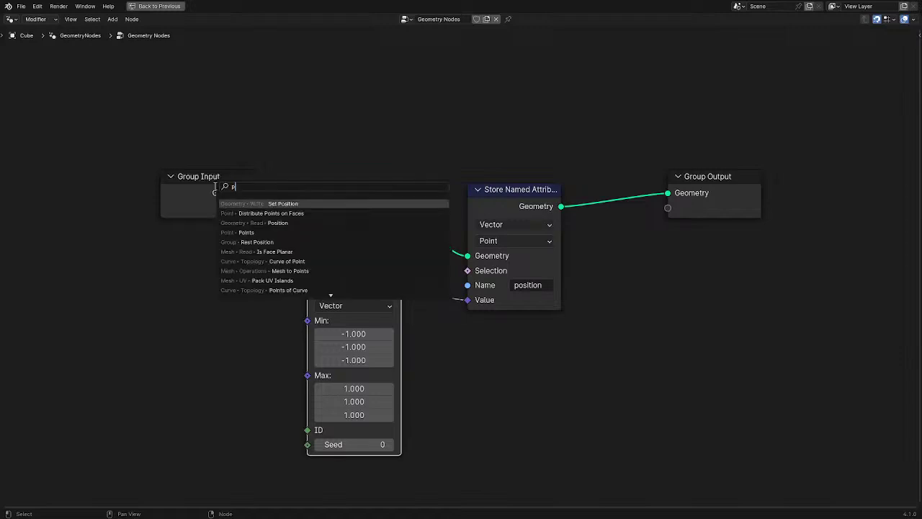
text(os)
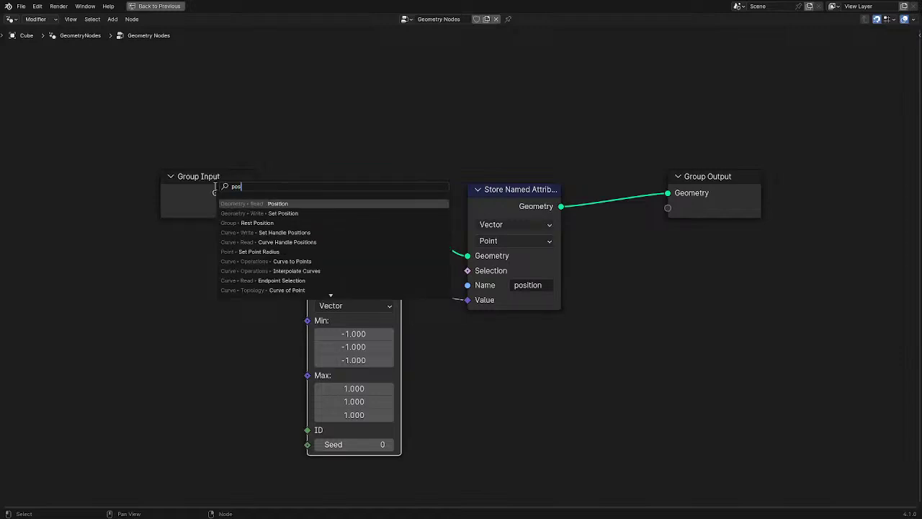
key(Return)
click(86, 287)
Add a Set Position node and place the Position node in front of its inputs, leaving both unconnected
key(shift+a)
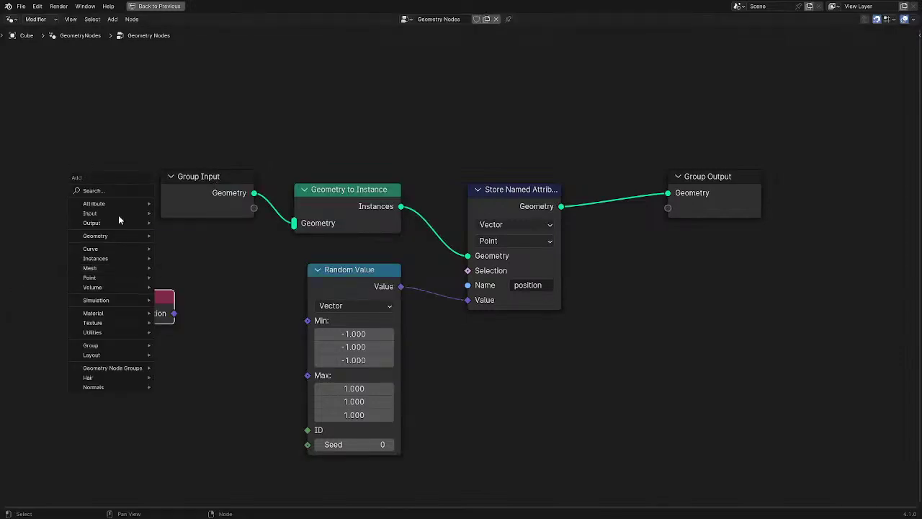
text(set)
click(173, 229)
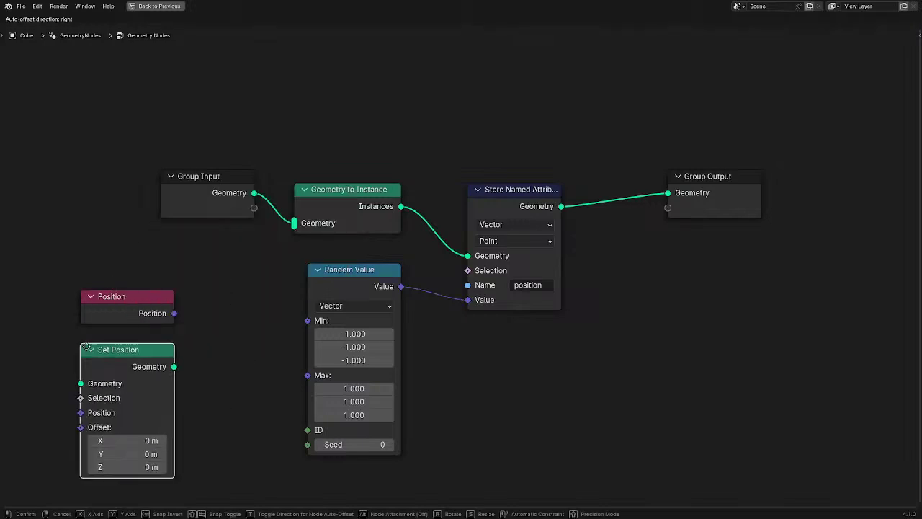
click(87, 334)
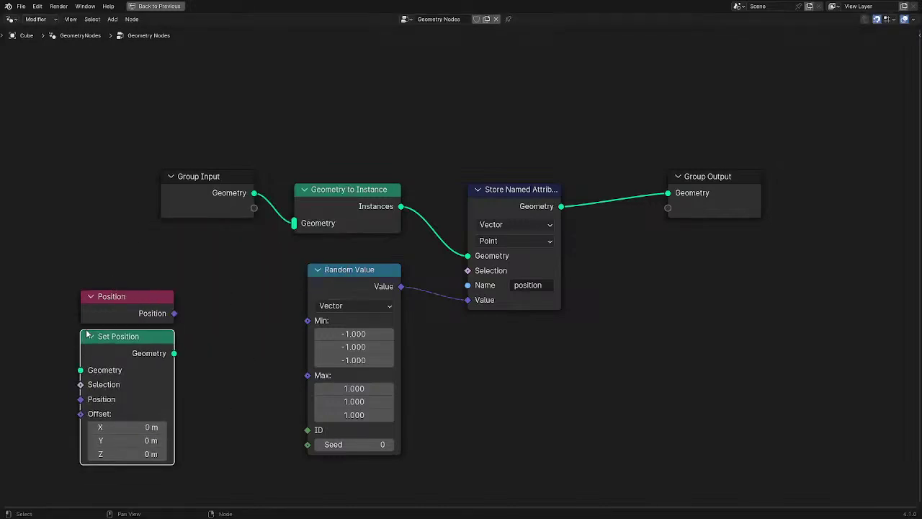
drag(99, 316, 31, 409)
drag(51, 309, 346, 382)
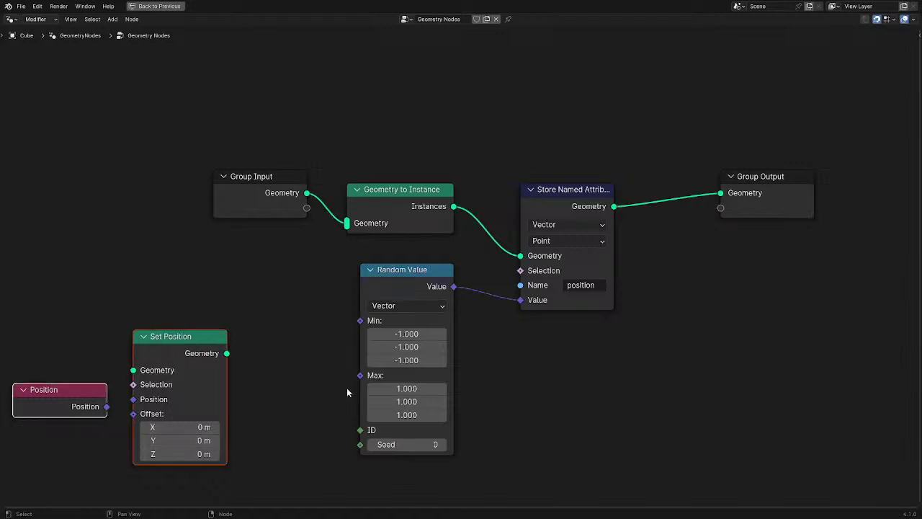
Move Set Position closer to the Position node, raise the Store Named Attribute node slightly, and restore the full workspace layout
click(584, 286)
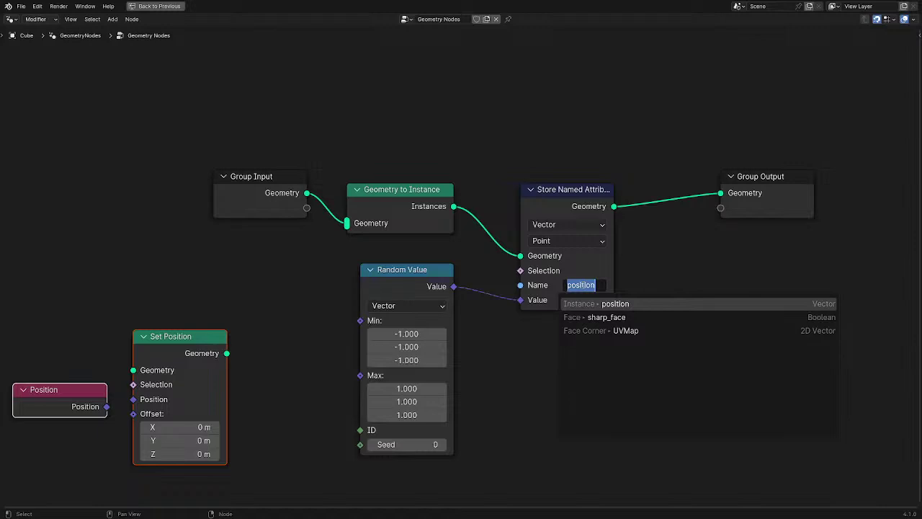
click(361, 285)
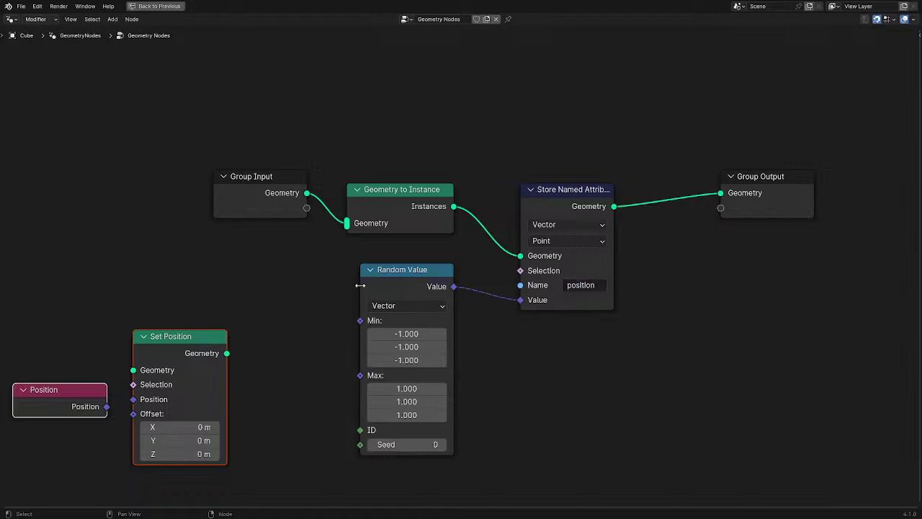
middle_drag(322, 260, 333, 235)
drag(14, 100, 599, 436)
click(599, 436)
drag(206, 330, 246, 316)
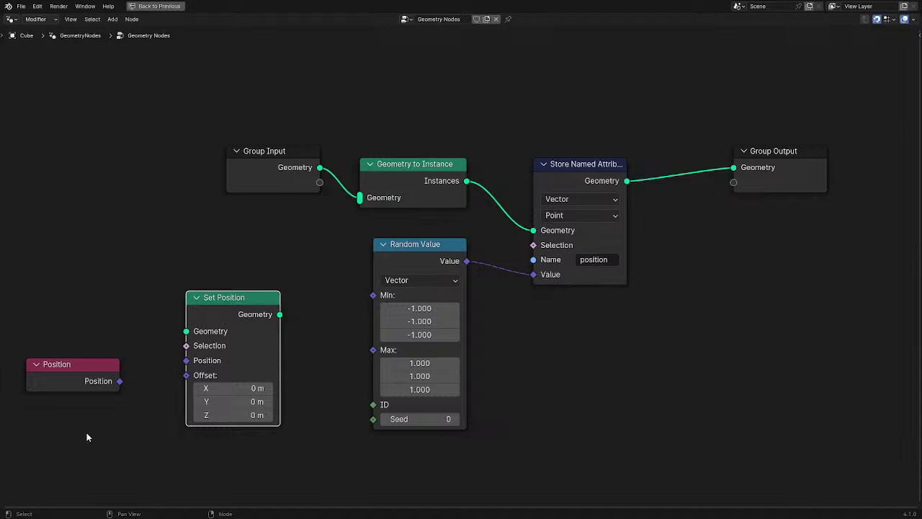
drag(245, 319, 232, 333)
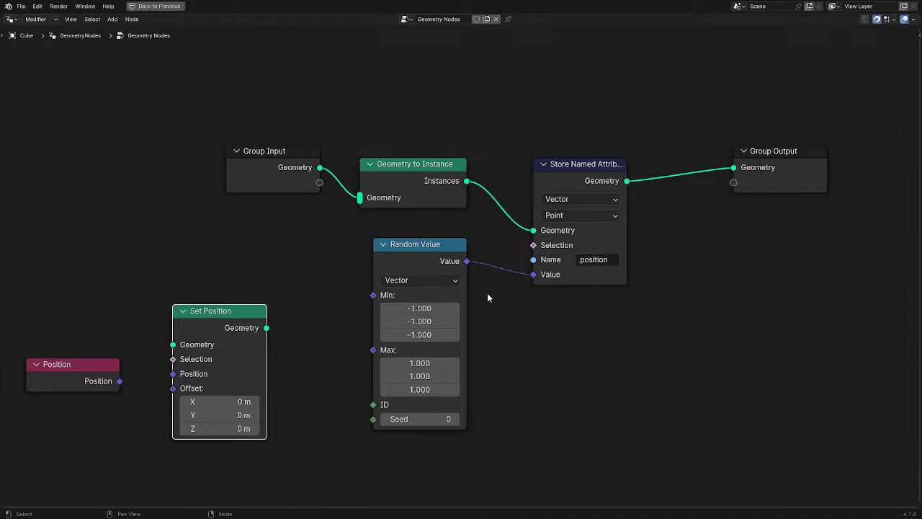
drag(598, 165, 597, 139)
key(ctrl+space)
Examine the Geometry to Instance, Random Value and Store Named Attribute nodes alongside the deformed cube from different angles
middle_drag(405, 192, 441, 192)
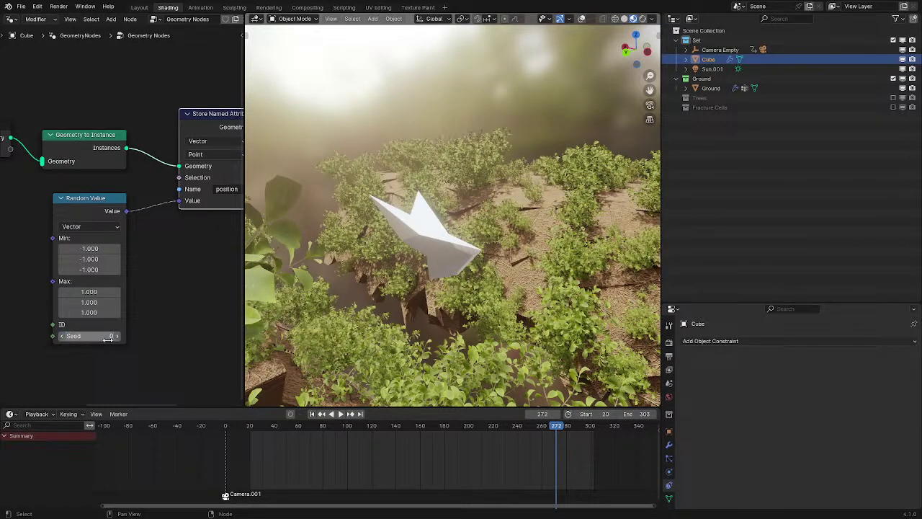
middle_drag(120, 139, 105, 204)
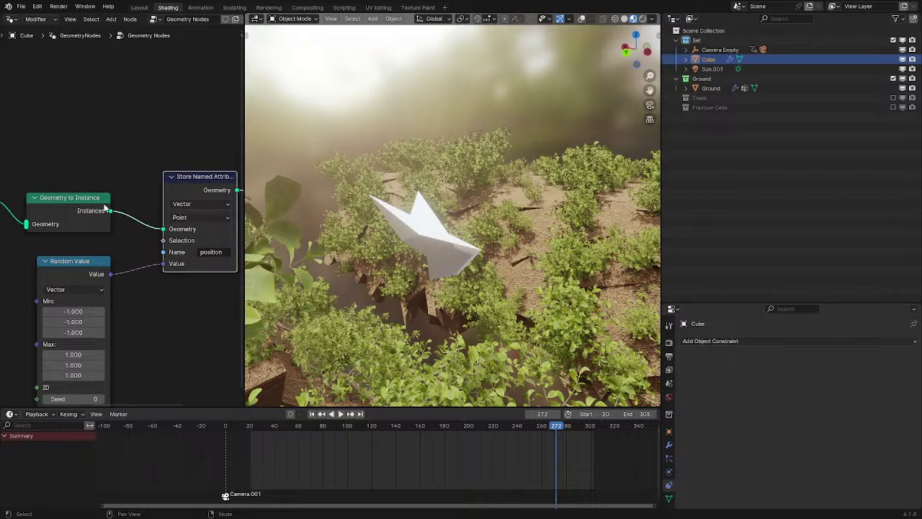
scroll(105, 209, down, 6)
drag(19, 178, 198, 305)
scroll(193, 256, up, 4)
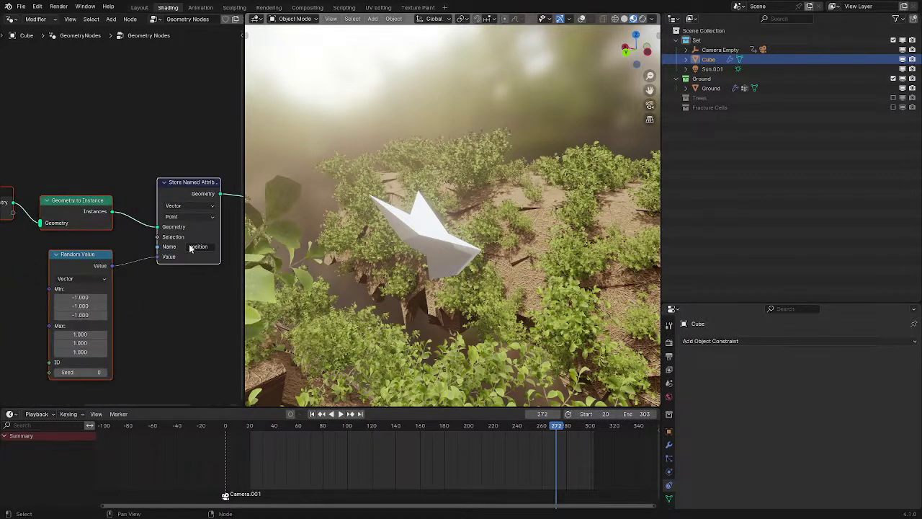
click(59, 215)
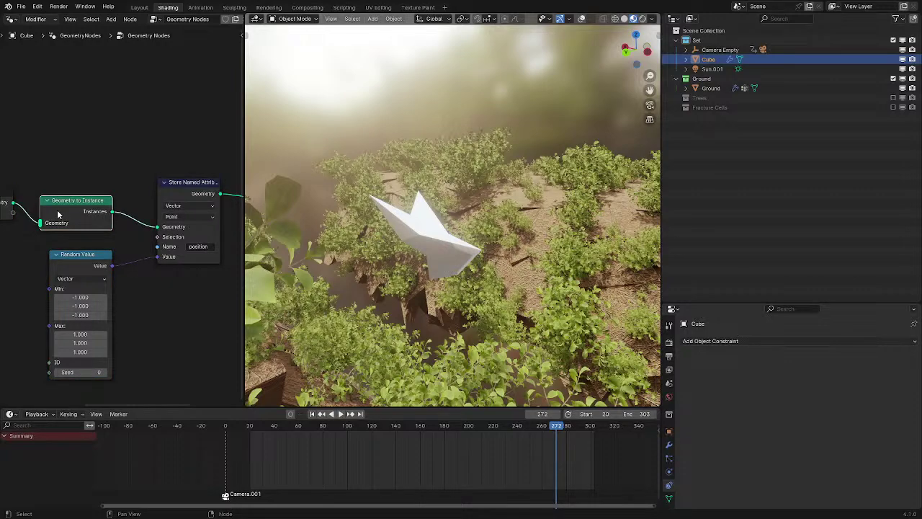
middle_drag(408, 272, 424, 250)
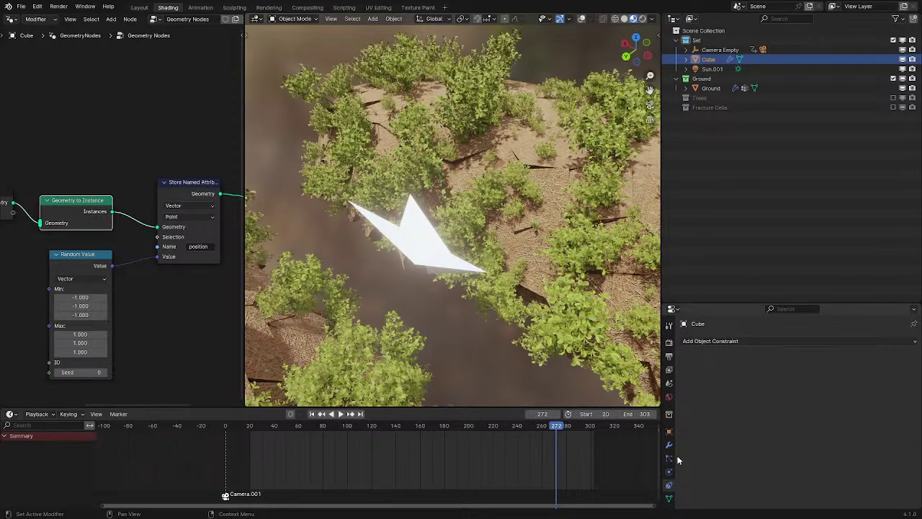
Try adding custom split normals data in the cube's Geometry Data settings, and undo the addition
scroll(671, 469, down, 1)
click(670, 480)
scroll(748, 394, down, 1)
scroll(750, 411, down, 3)
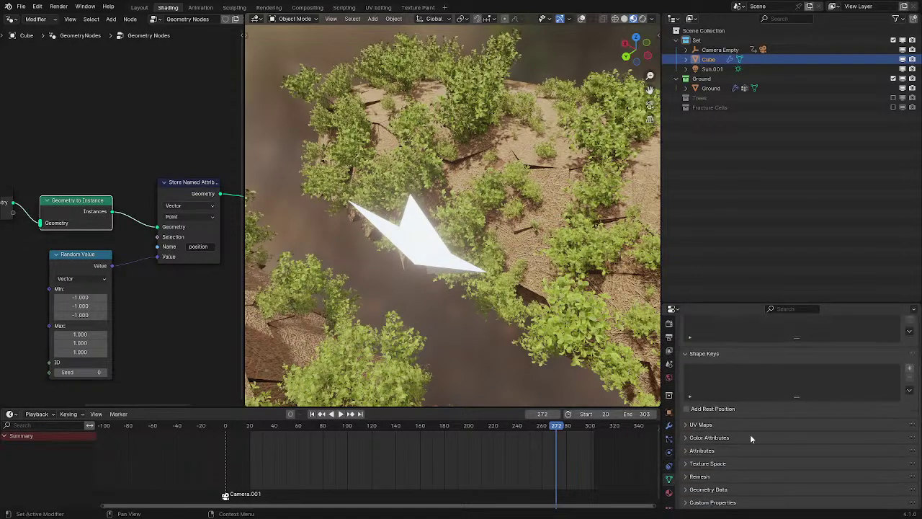
click(741, 495)
scroll(771, 430, down, 2)
click(772, 488)
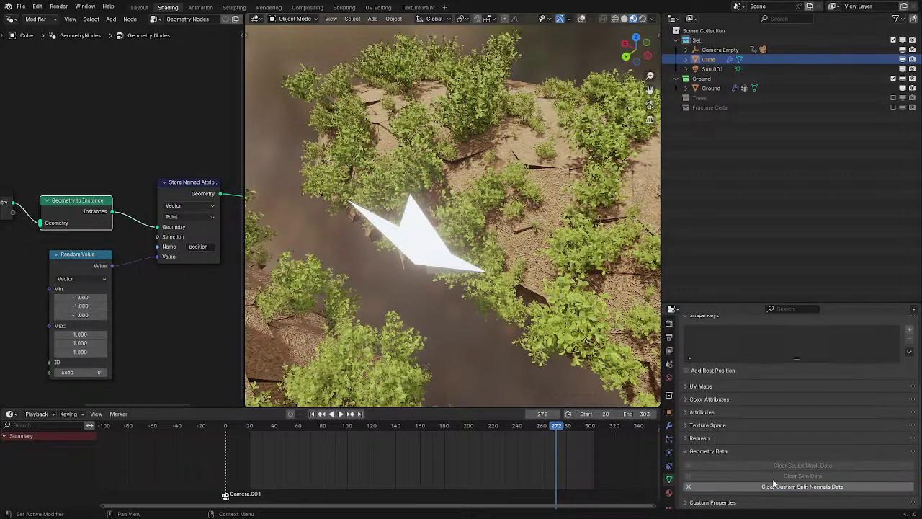
key(ctrl+z)
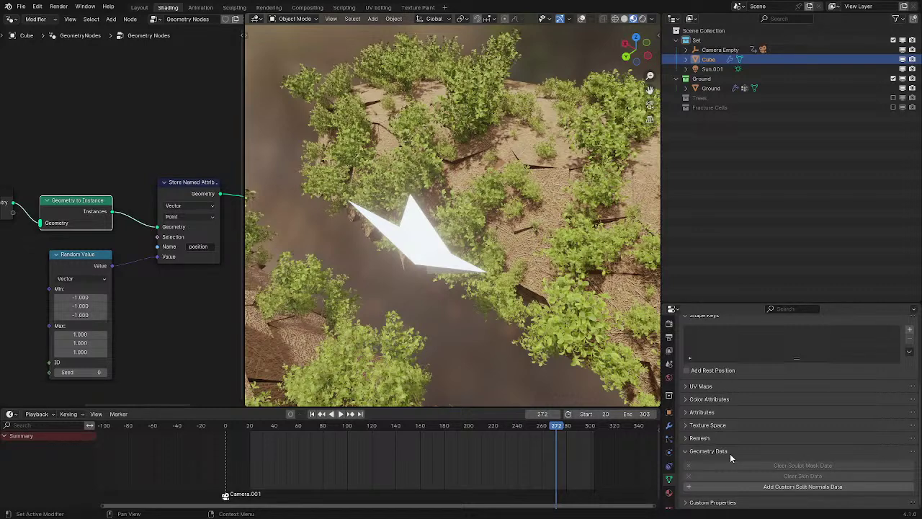
scroll(730, 453, up, 2)
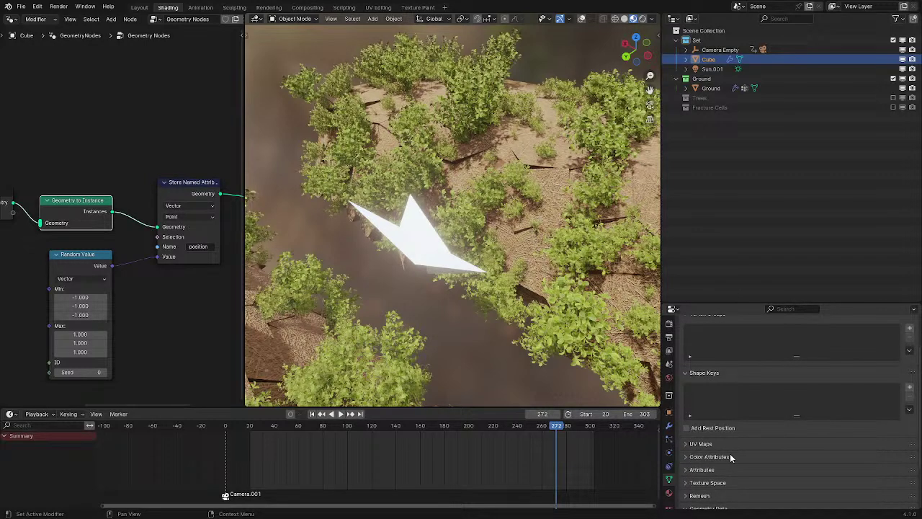
scroll(730, 457, down, 2)
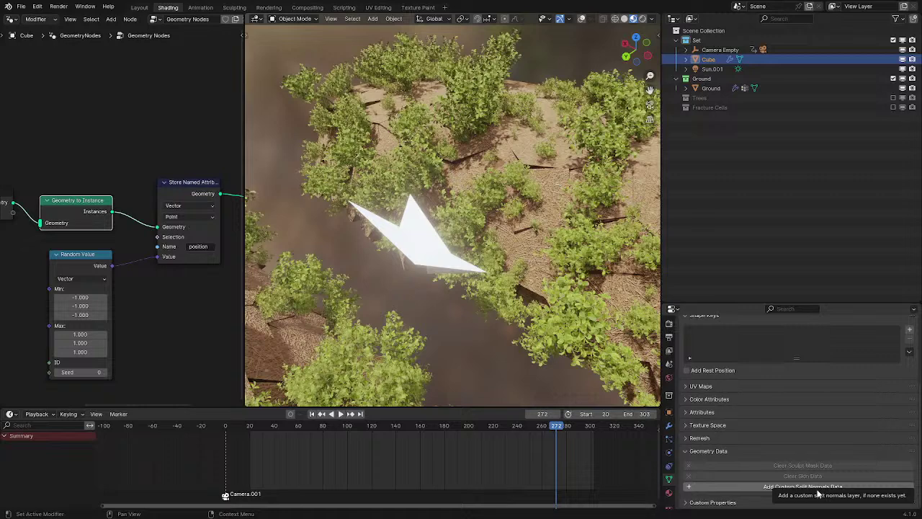
Display the cube's Geometry Nodes modifier and inspect the deformed cube in Solid shading, returning to Material Preview
click(669, 427)
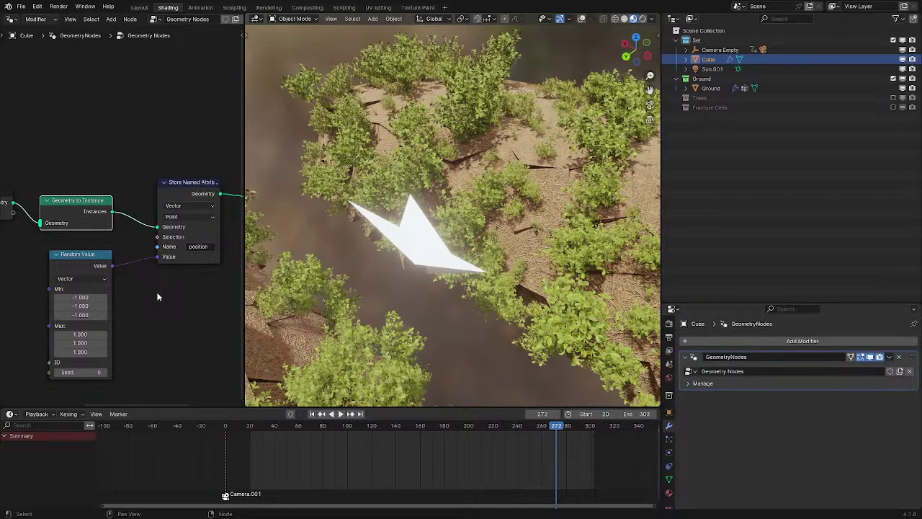
mouse_move(504, 256)
middle_down()
mouse_move(424, 244)
mouse_move(459, 246)
mouse_move(510, 227)
middle_up()
key(z)
middle_drag(194, 249, 134, 260)
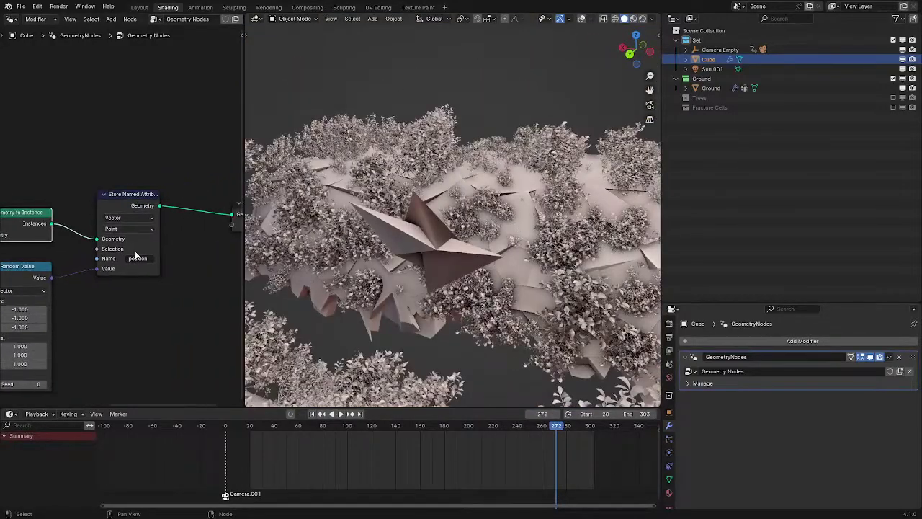
click(152, 259)
middle_drag(462, 251, 419, 265)
key(z)
key(z)
click(529, 231)
mouse_move(529, 235)
middle_down()
mouse_move(499, 255)
mouse_move(526, 243)
mouse_move(517, 244)
middle_up()
key(z)
scroll(487, 239, up, 3)
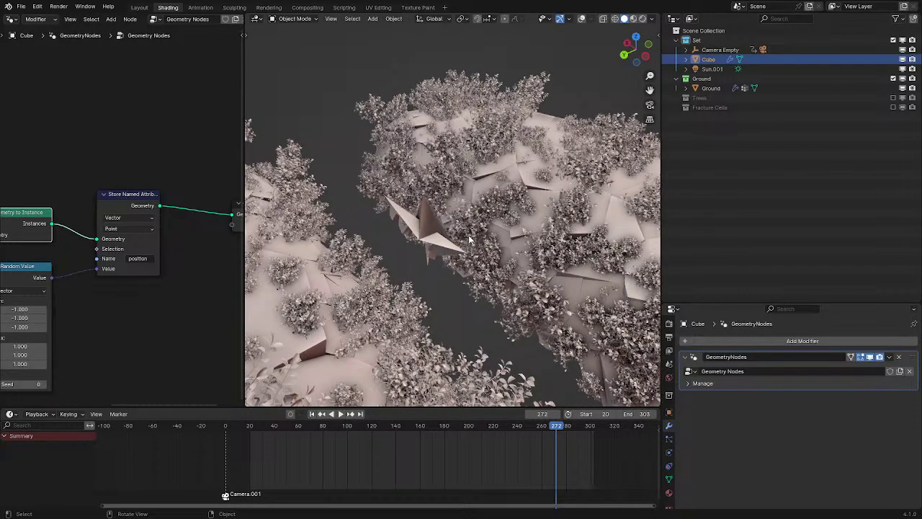
key(z)
click(468, 278)
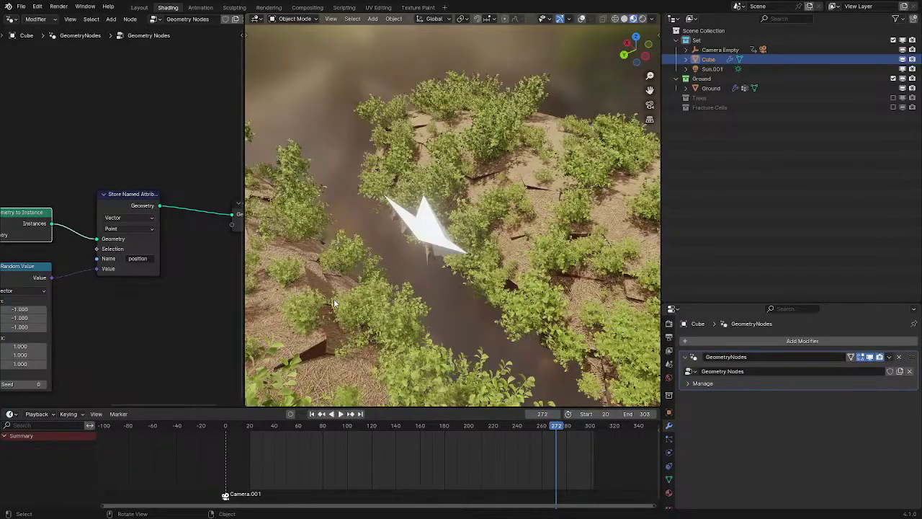